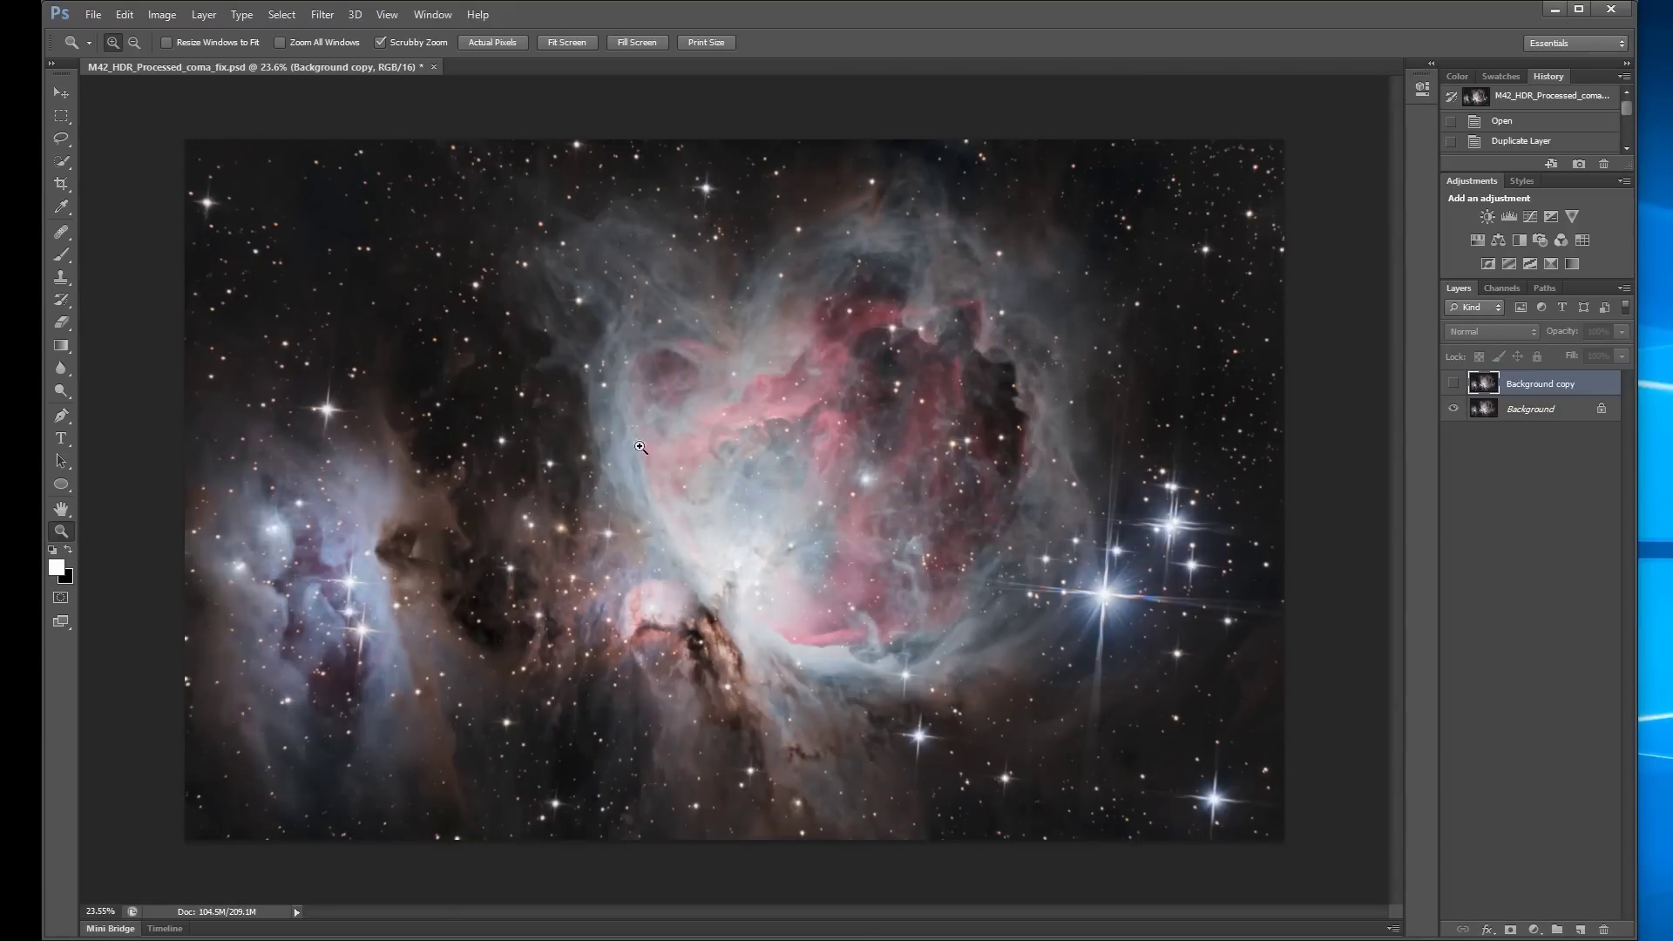
# Zoom in on the upper-left starfield, then fit the whole nebula on screen.
pyautogui.moveTo(253, 233); pyautogui.dragTo(380, 400)
pyautogui.moveTo(353, 343); pyautogui.dragTo(541, 611)
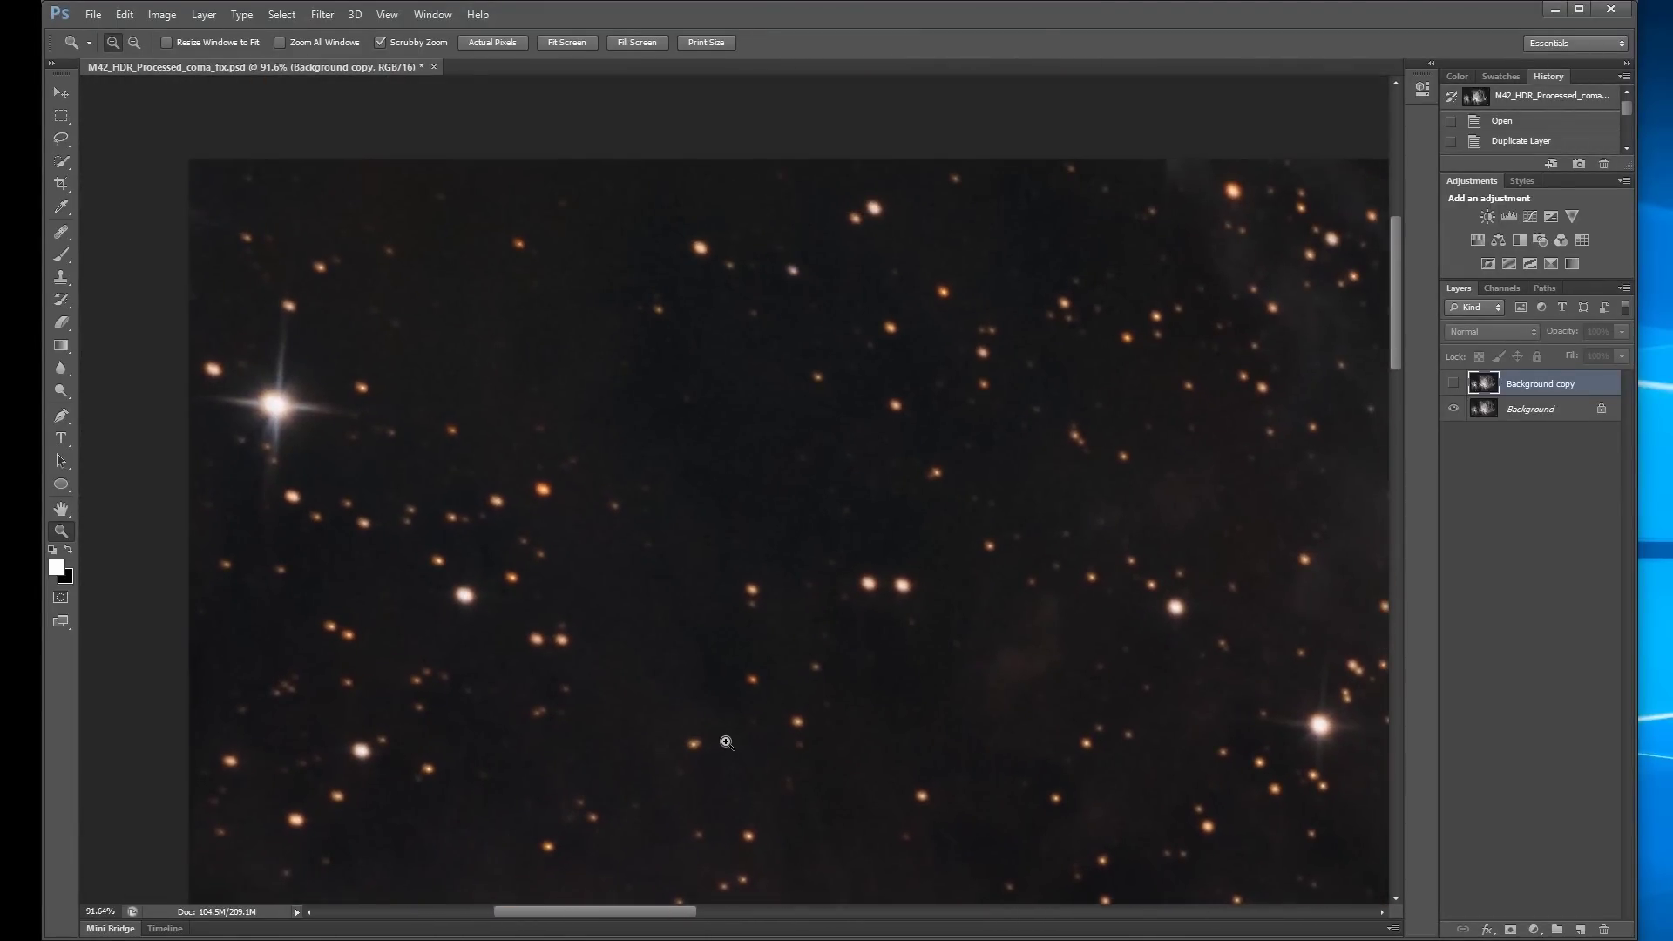
pyautogui.click(571, 47)
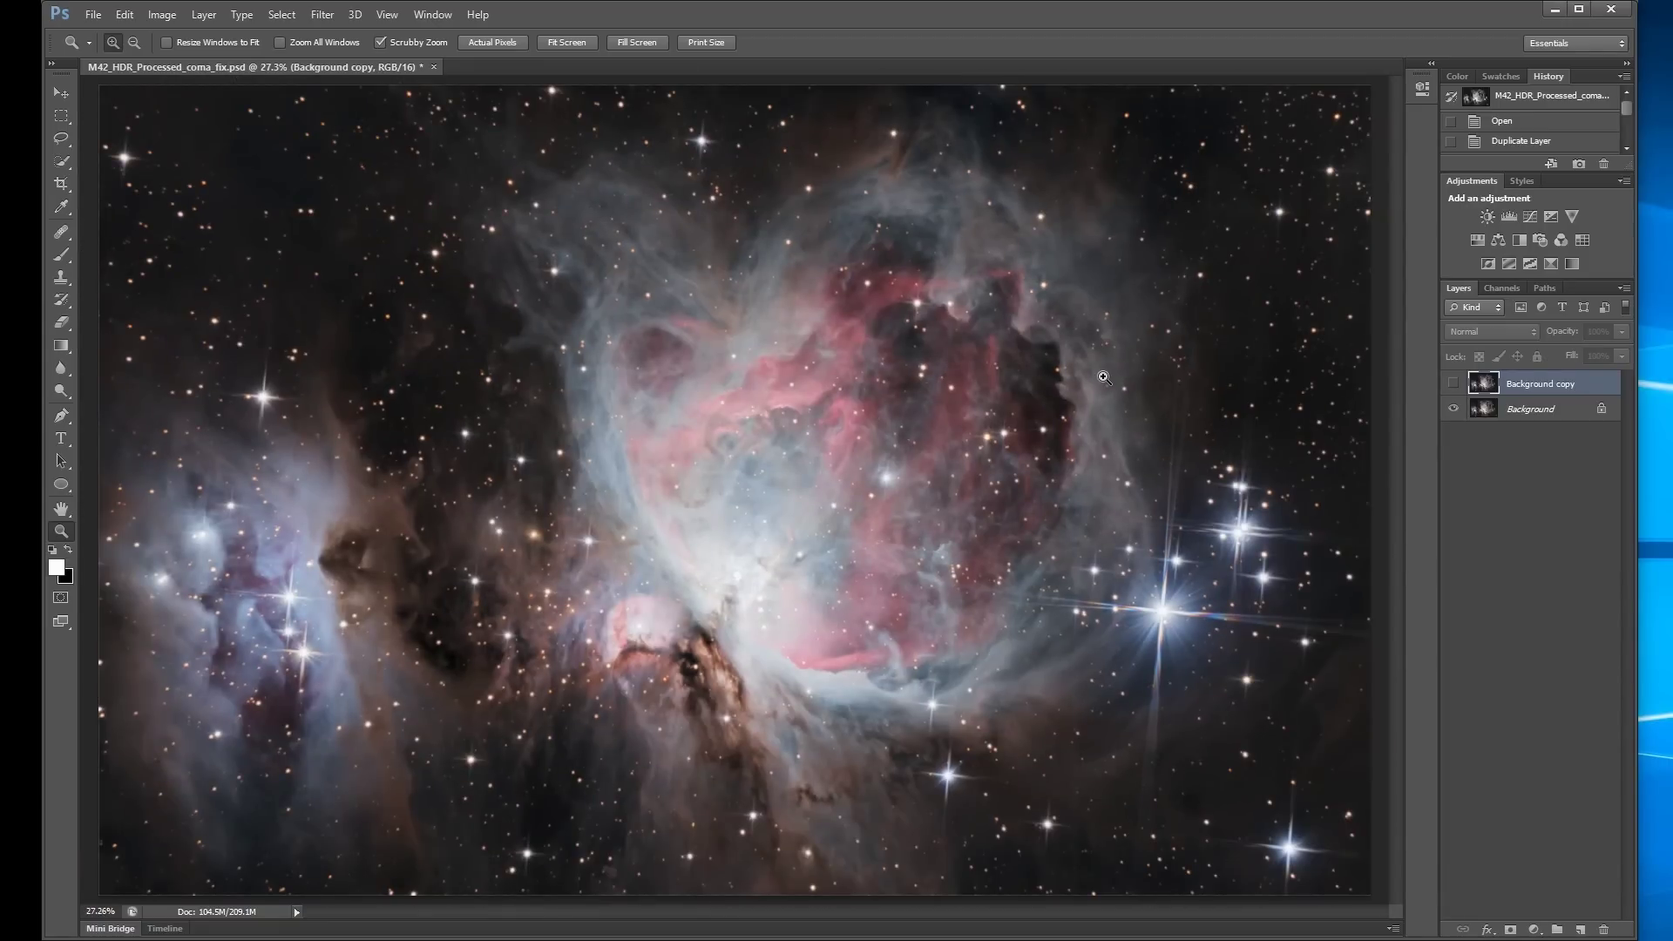
# Magnify and pan around the lower-left corner stars, then fit the nebula to the window.
pyautogui.moveTo(165, 834); pyautogui.dragTo(419, 616)
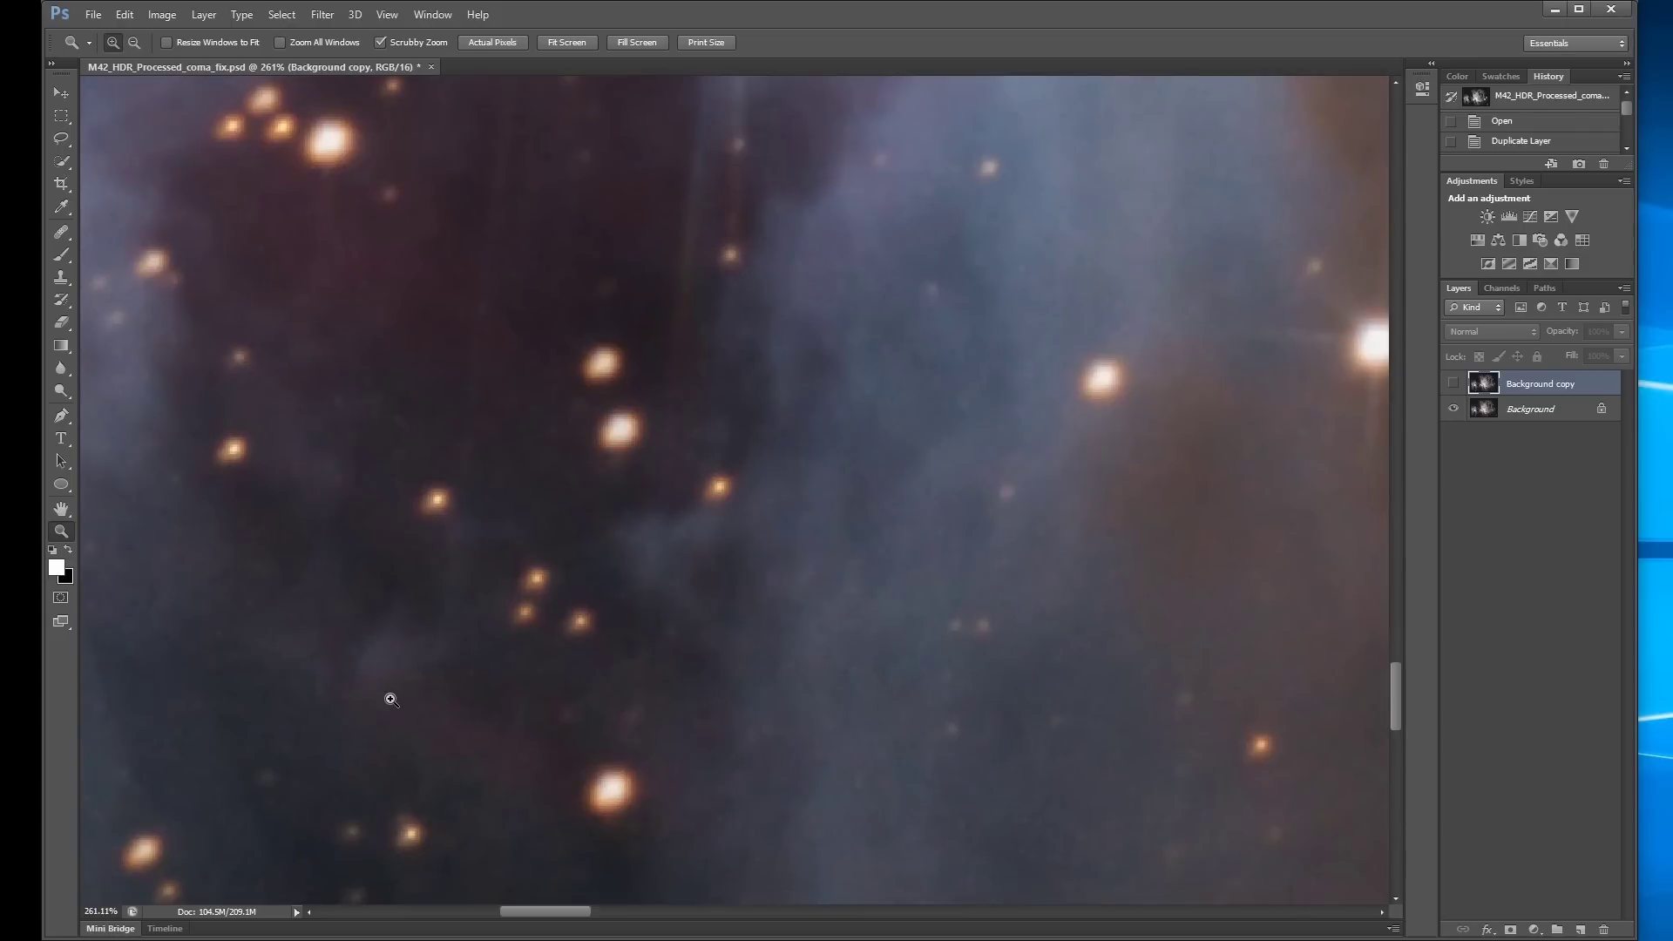
pyautogui.press('space')
pyautogui.moveTo(388, 697); pyautogui.dragTo(671, 514)
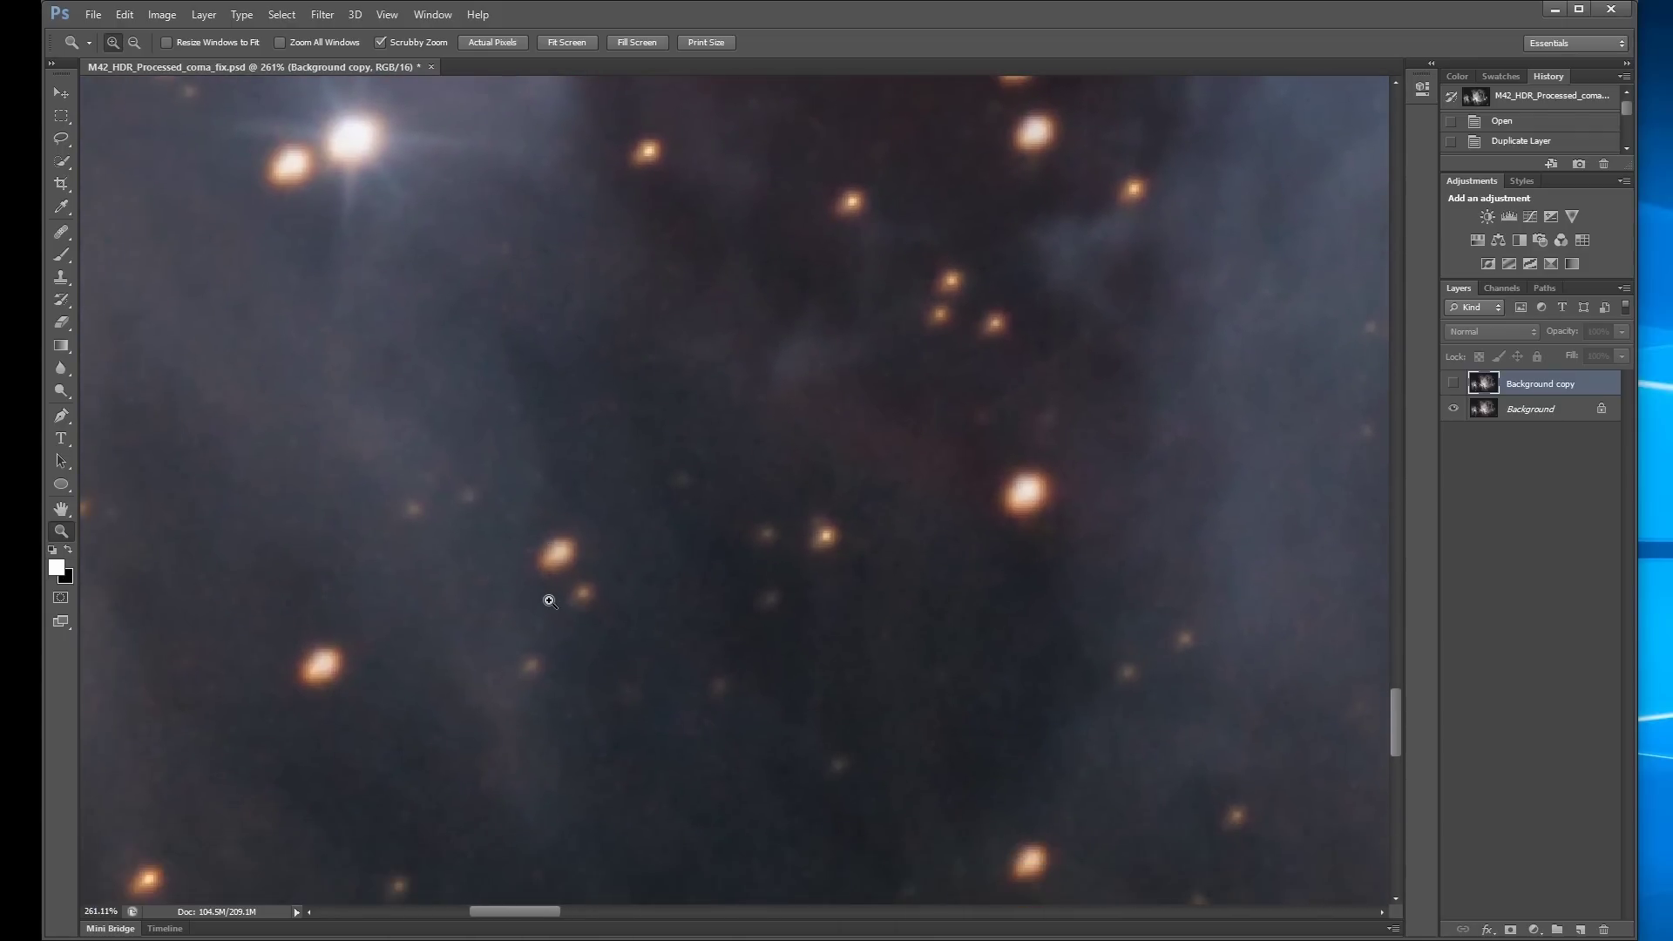
pyautogui.moveTo(549, 591); pyautogui.dragTo(529, 609)
pyautogui.moveTo(496, 463); pyautogui.dragTo(627, 244)
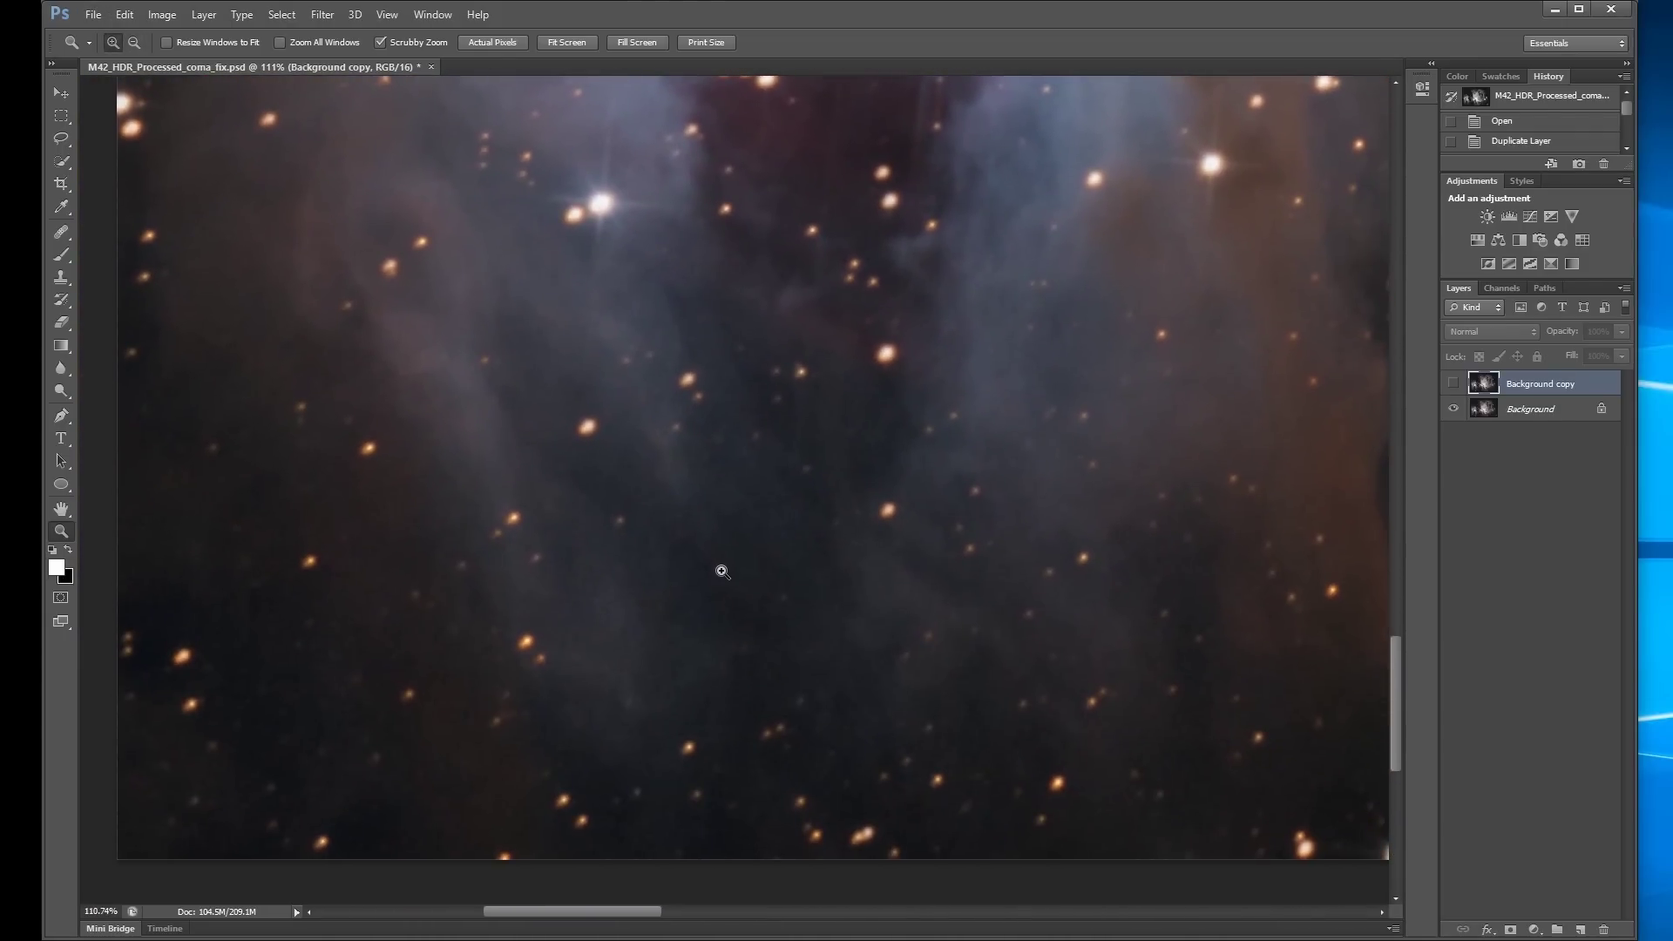
pyautogui.click(566, 42)
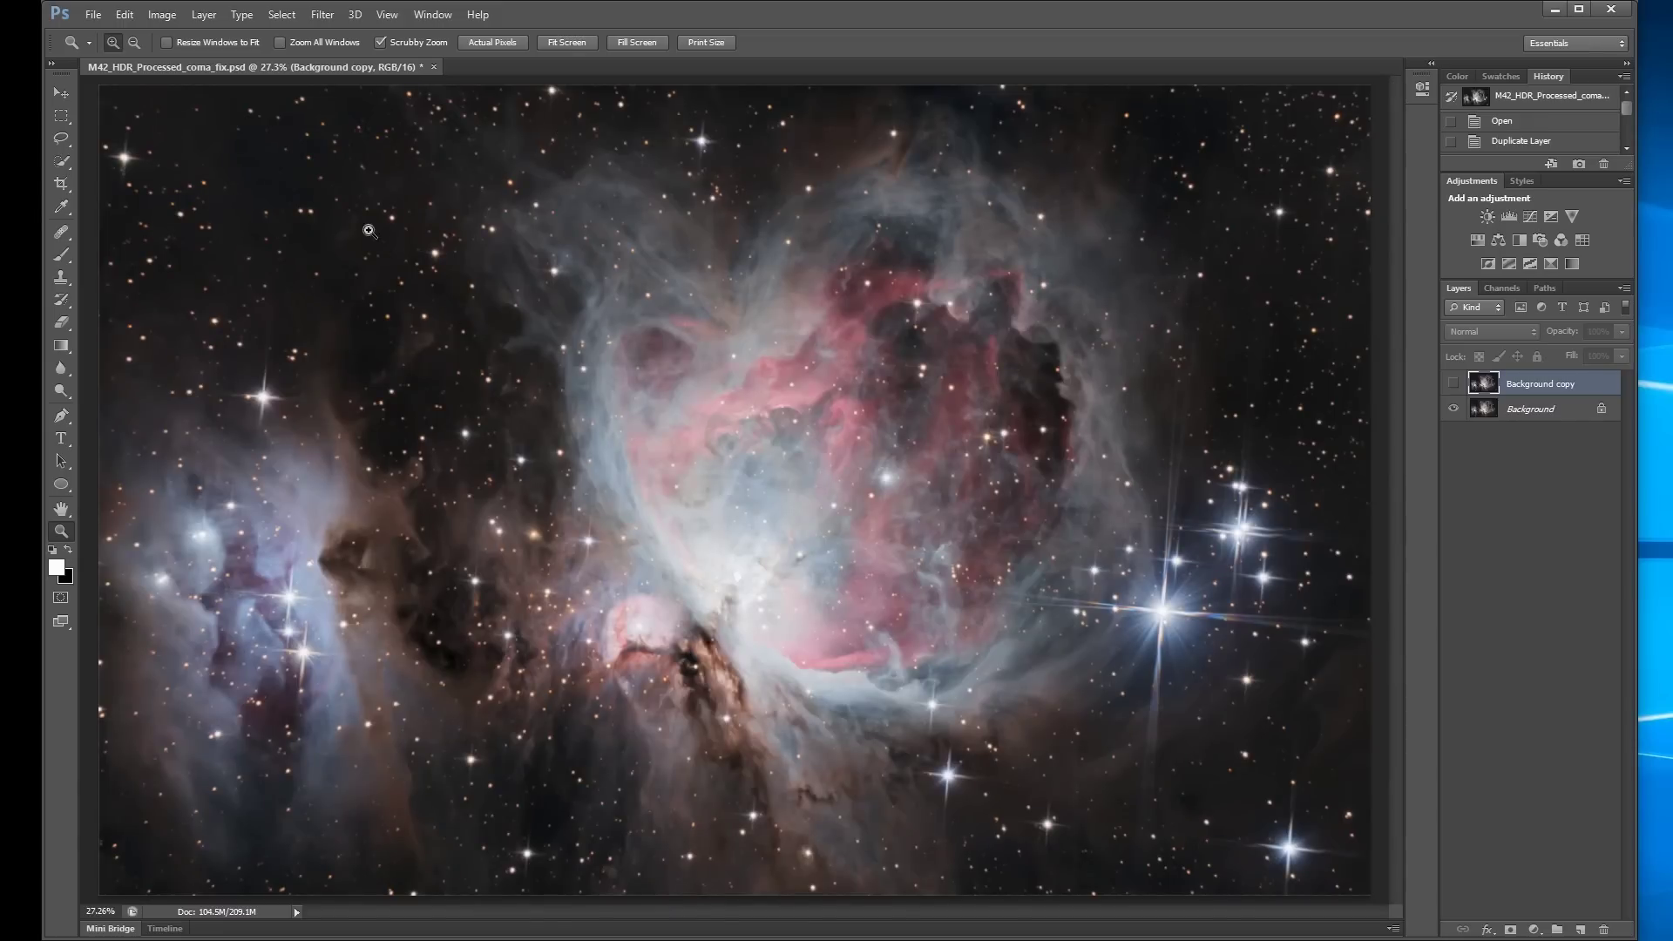
# Inspect the upper-left corner stars up close, fit the image, and bring up the YouTube coma tutorial.
pyautogui.moveTo(174, 151); pyautogui.dragTo(352, 360)
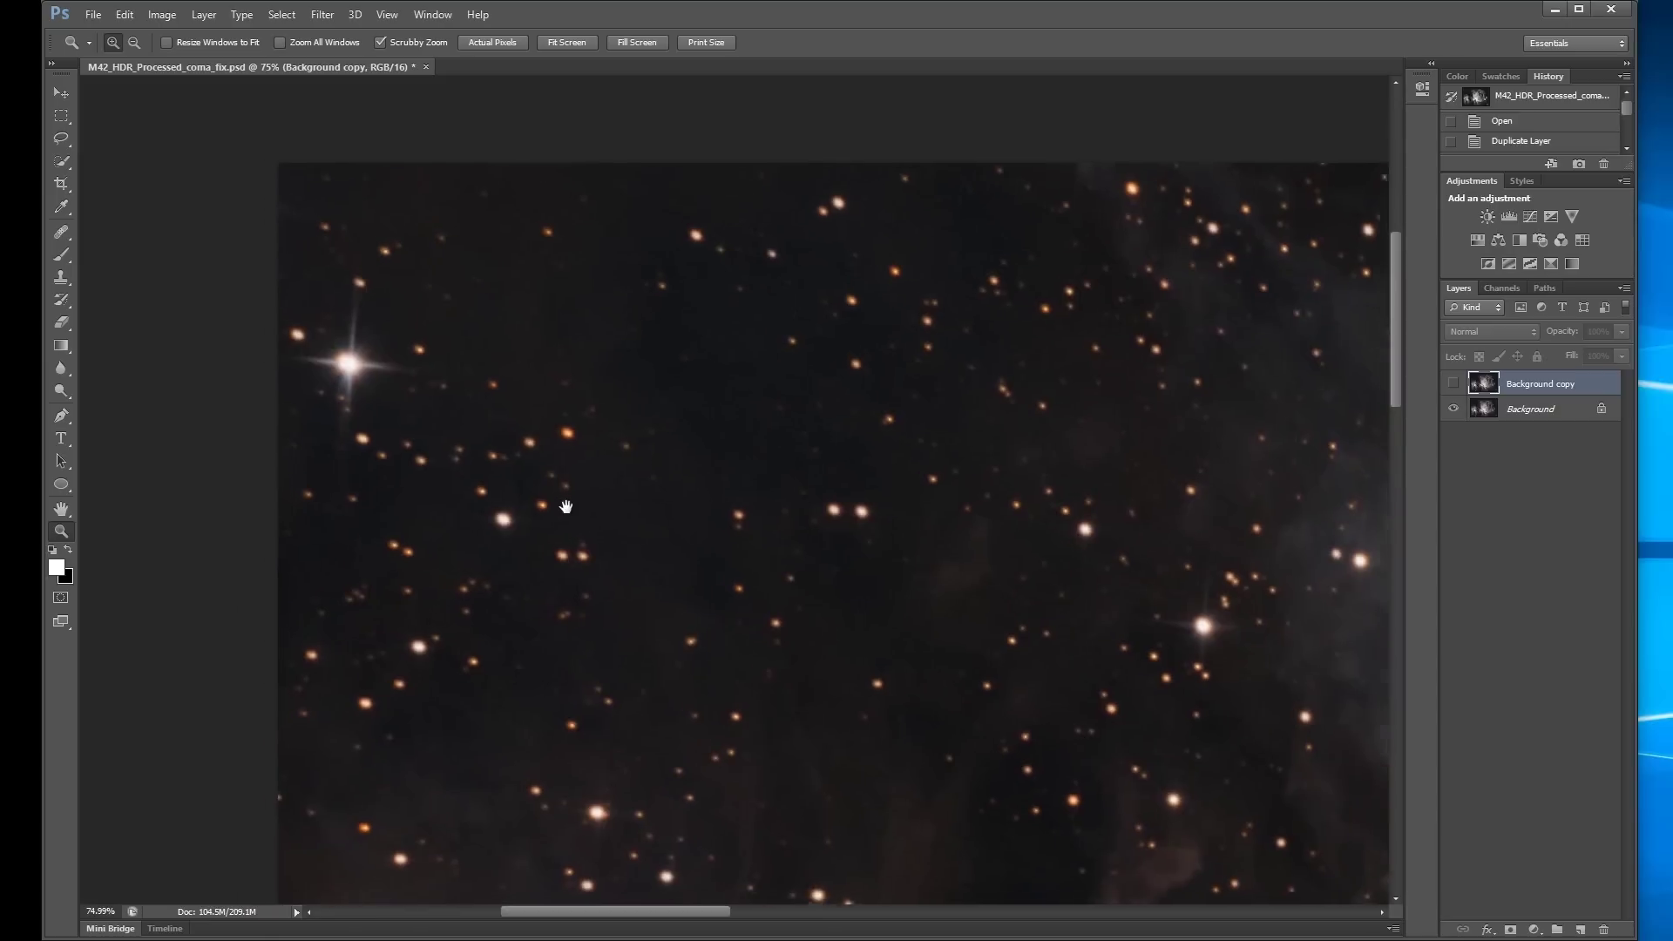
pyautogui.click(545, 42)
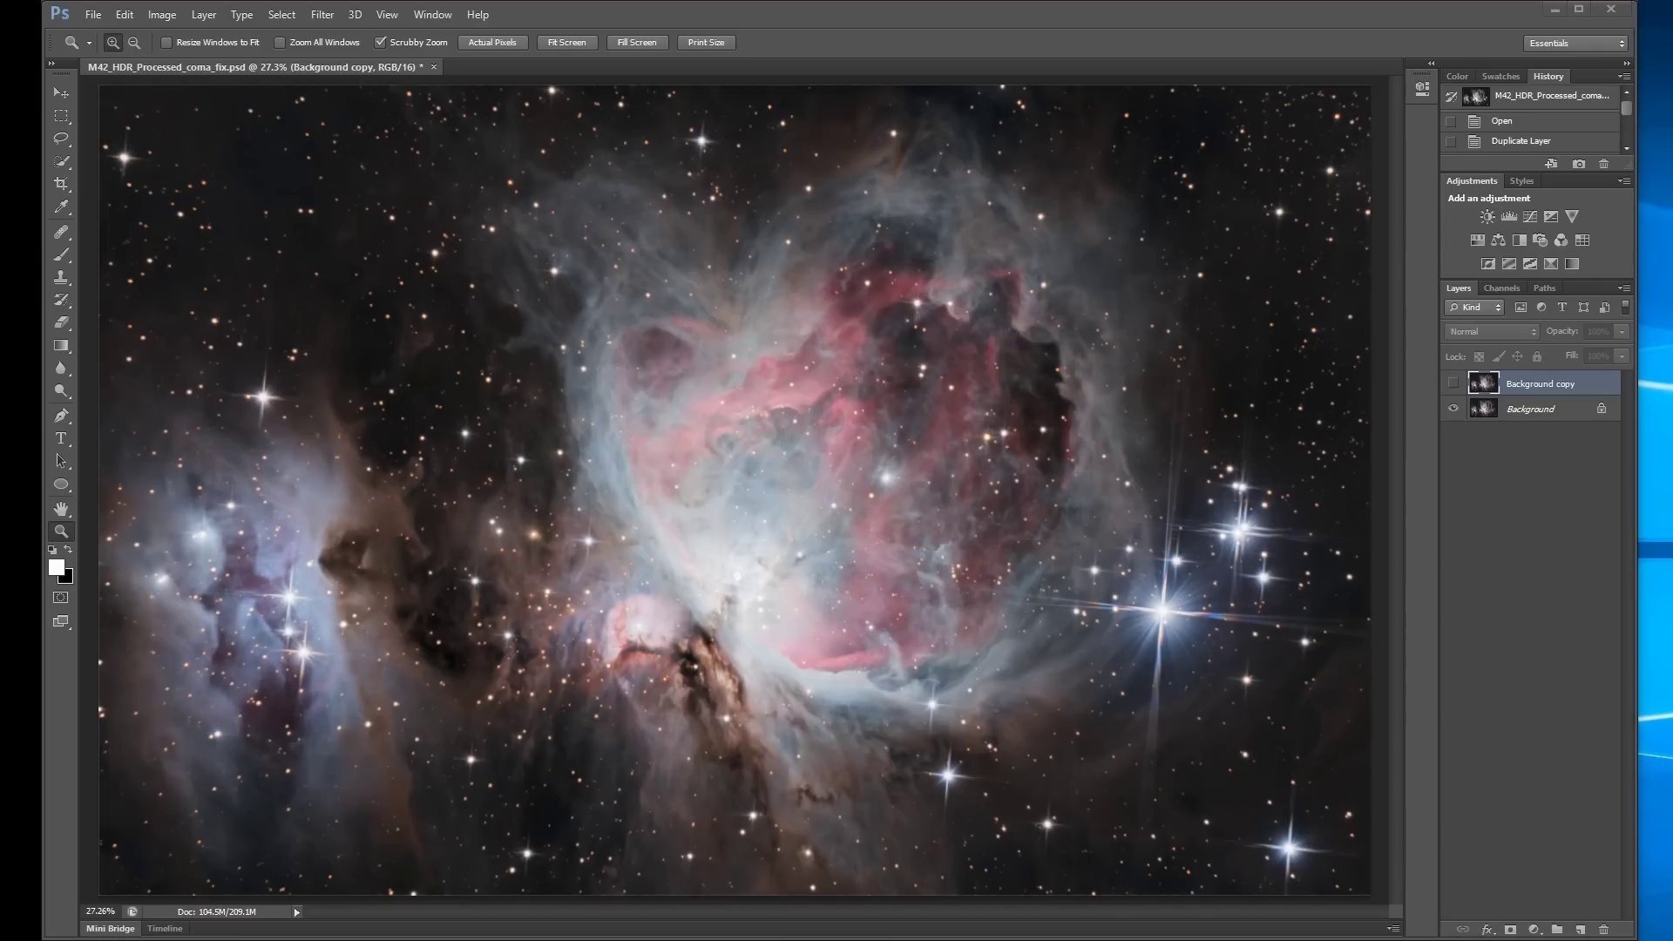
pyautogui.hotkey('alt', 'Tab')
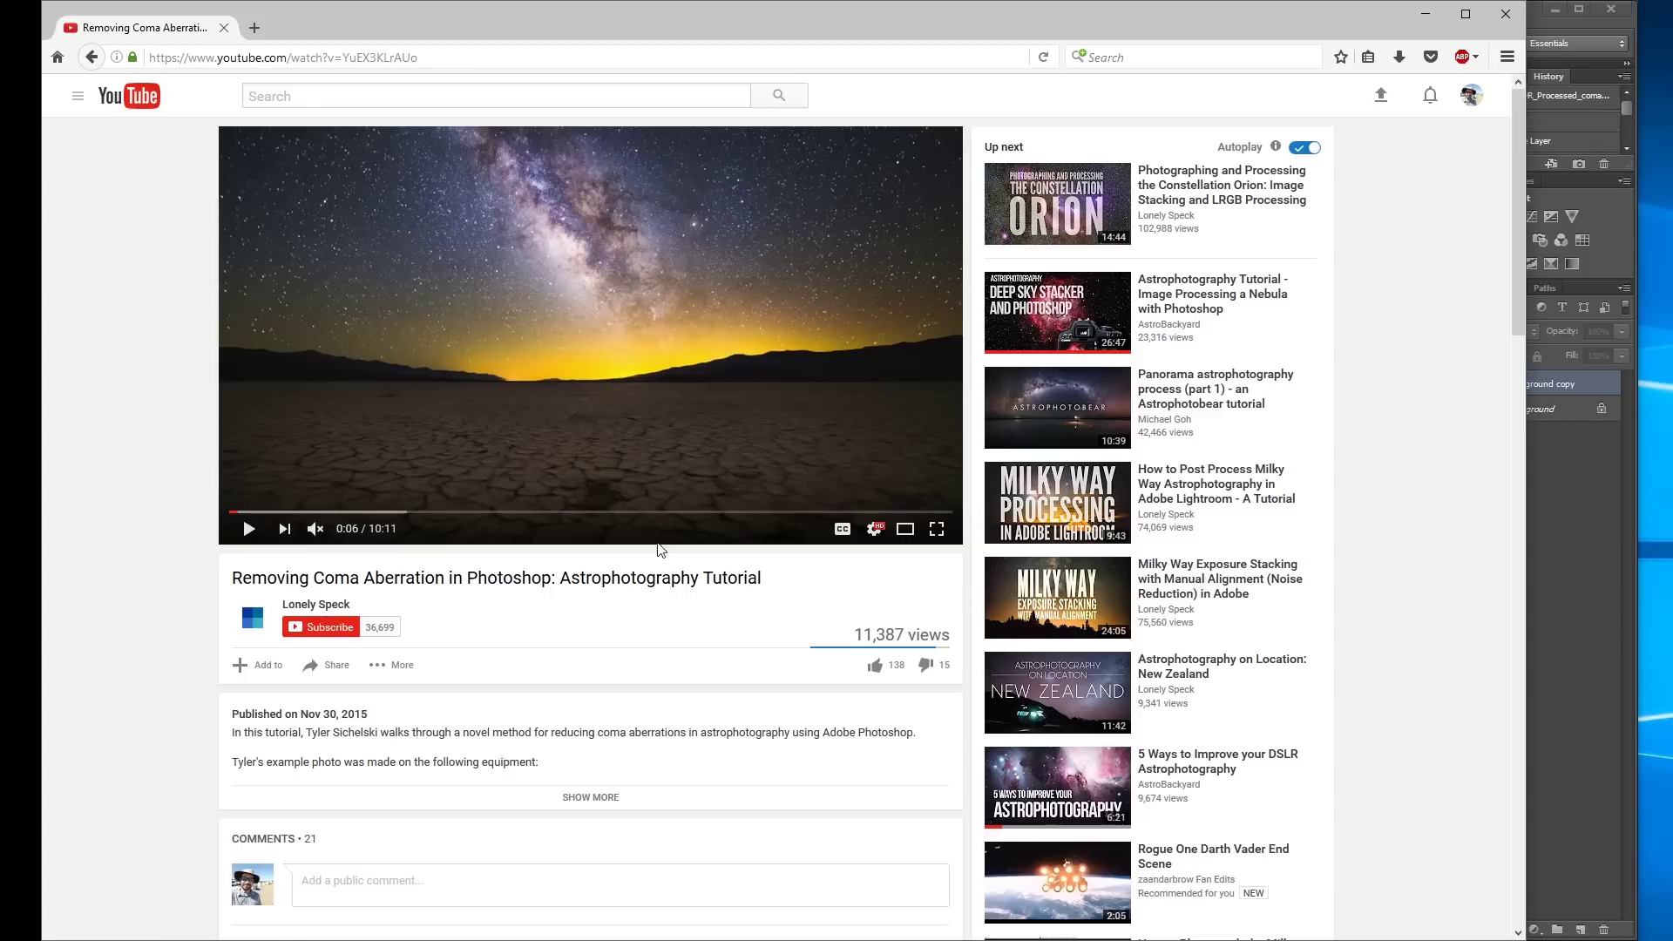
# Minimize the Firefox tutorial window to get back to the M42 image in Photoshop.
pyautogui.click(1425, 14)
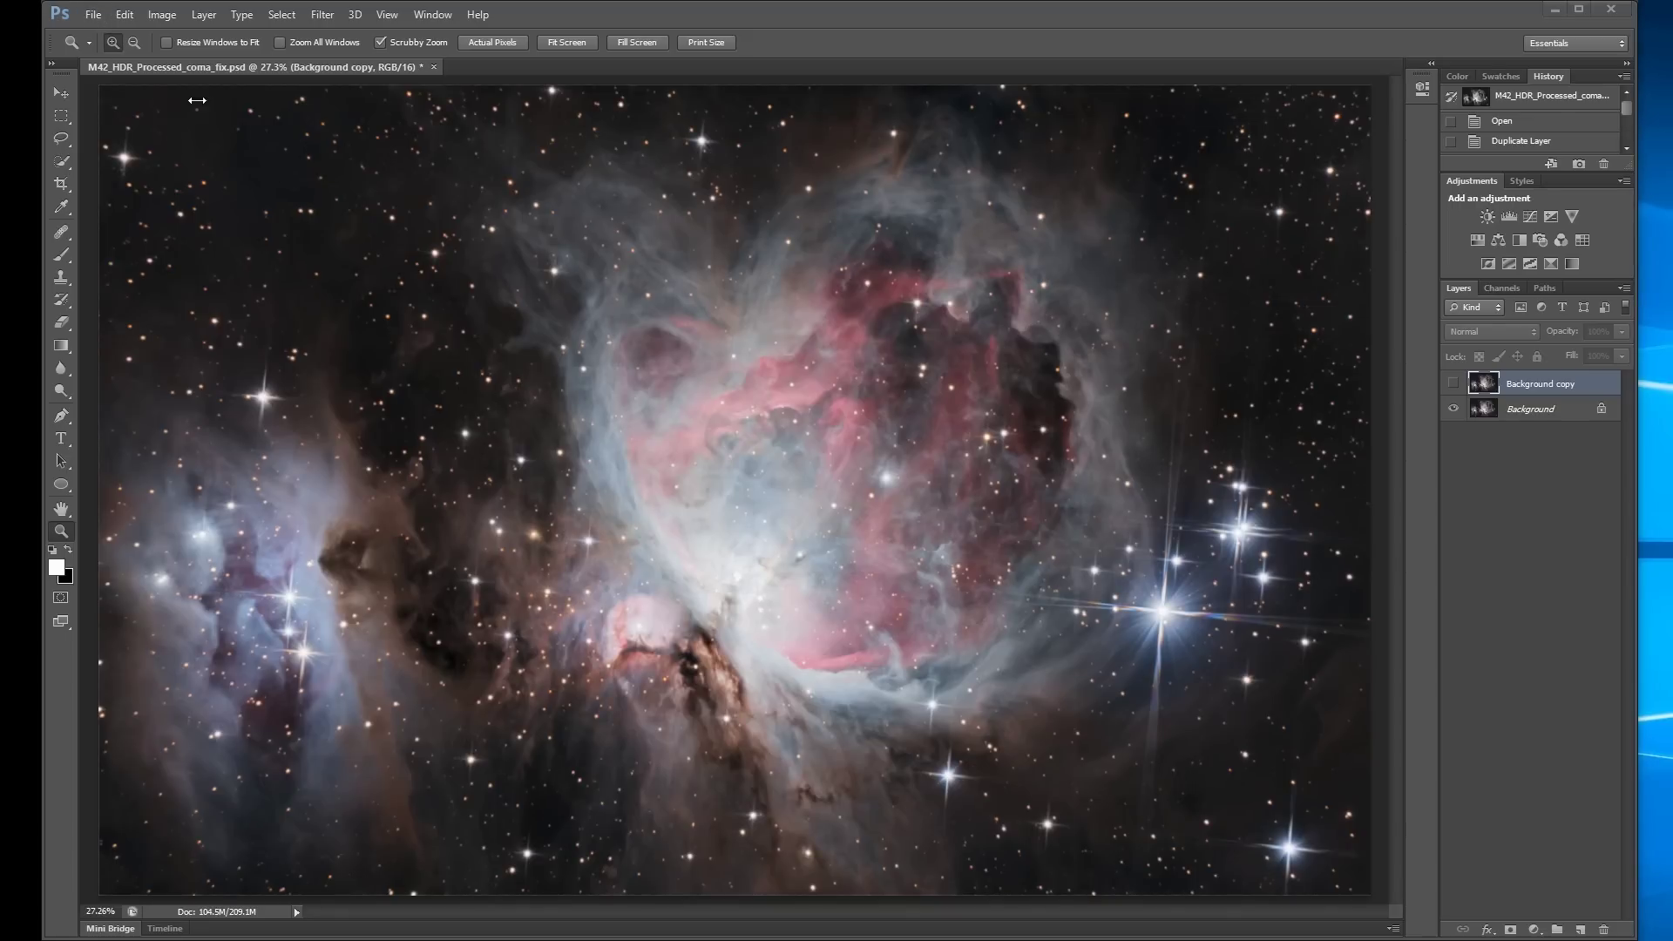
# Create a new 500×500 px document with a transparent background.
pyautogui.click(93, 15)
pyautogui.click(108, 31)
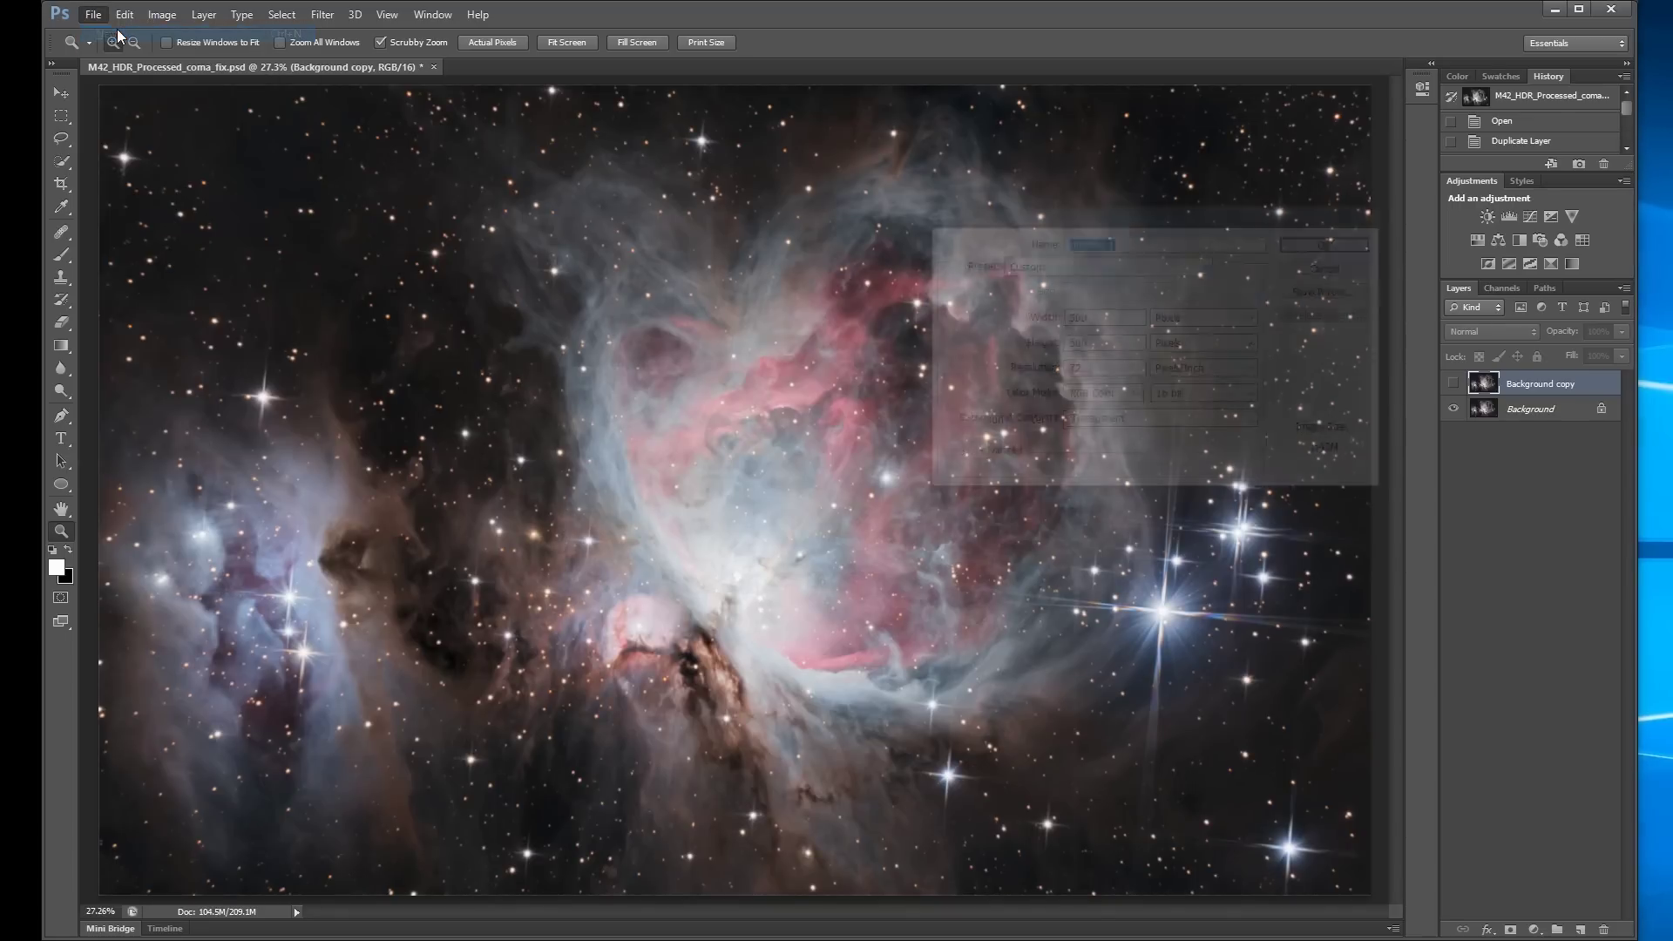
pyautogui.click(1102, 315)
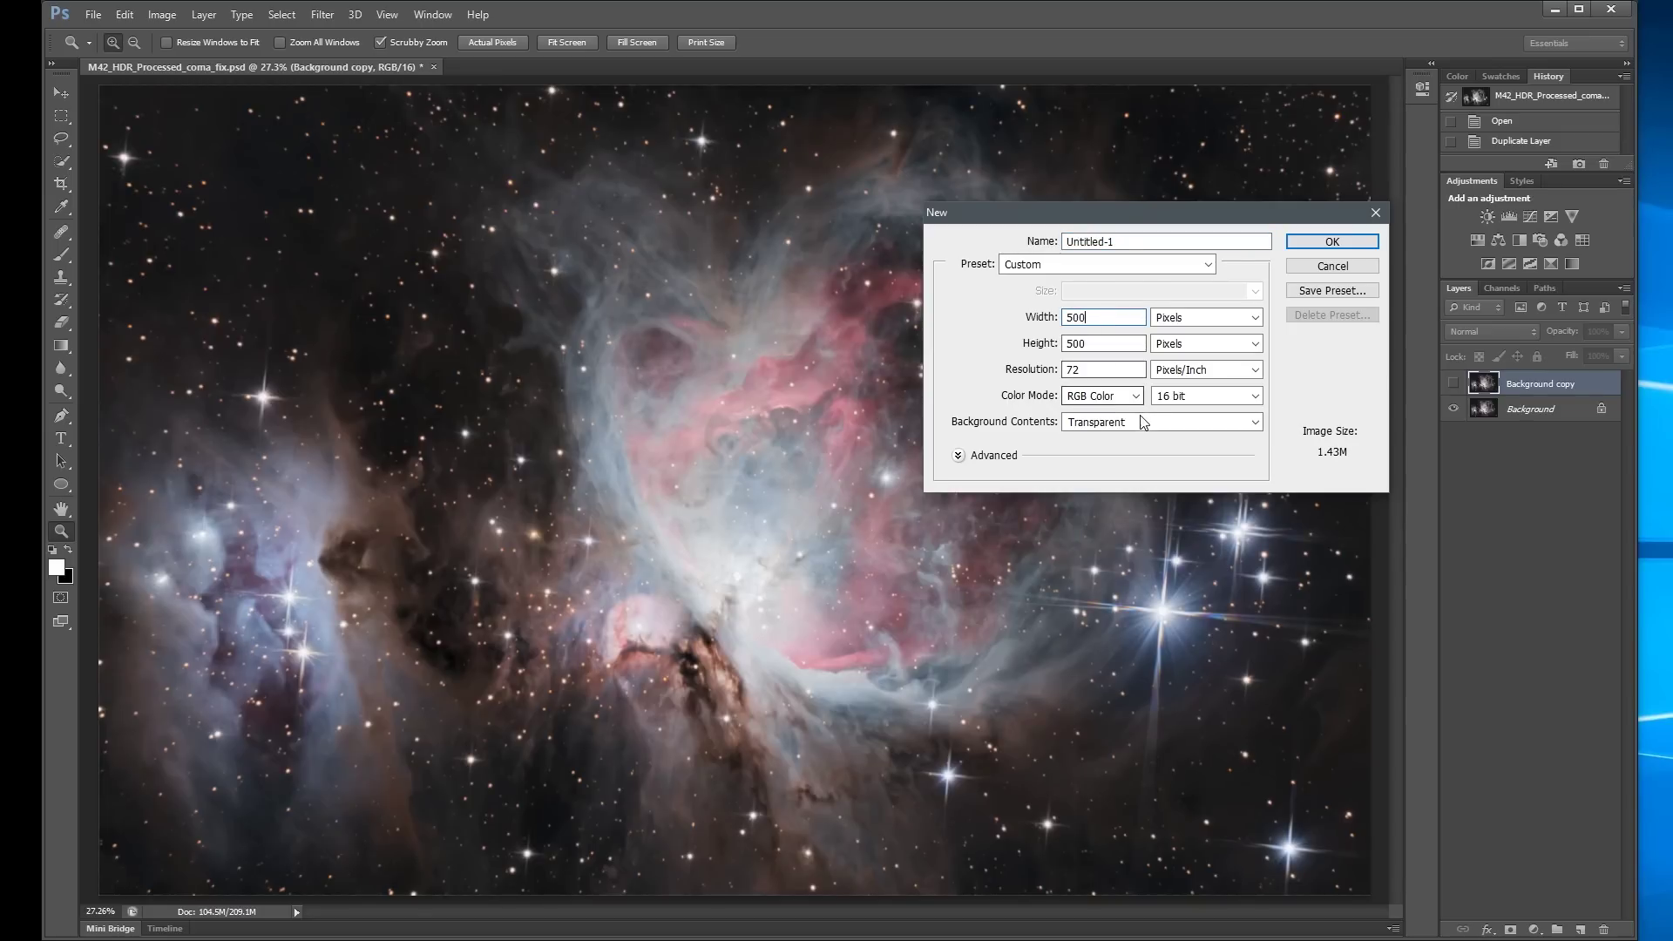
pyautogui.click(1323, 246)
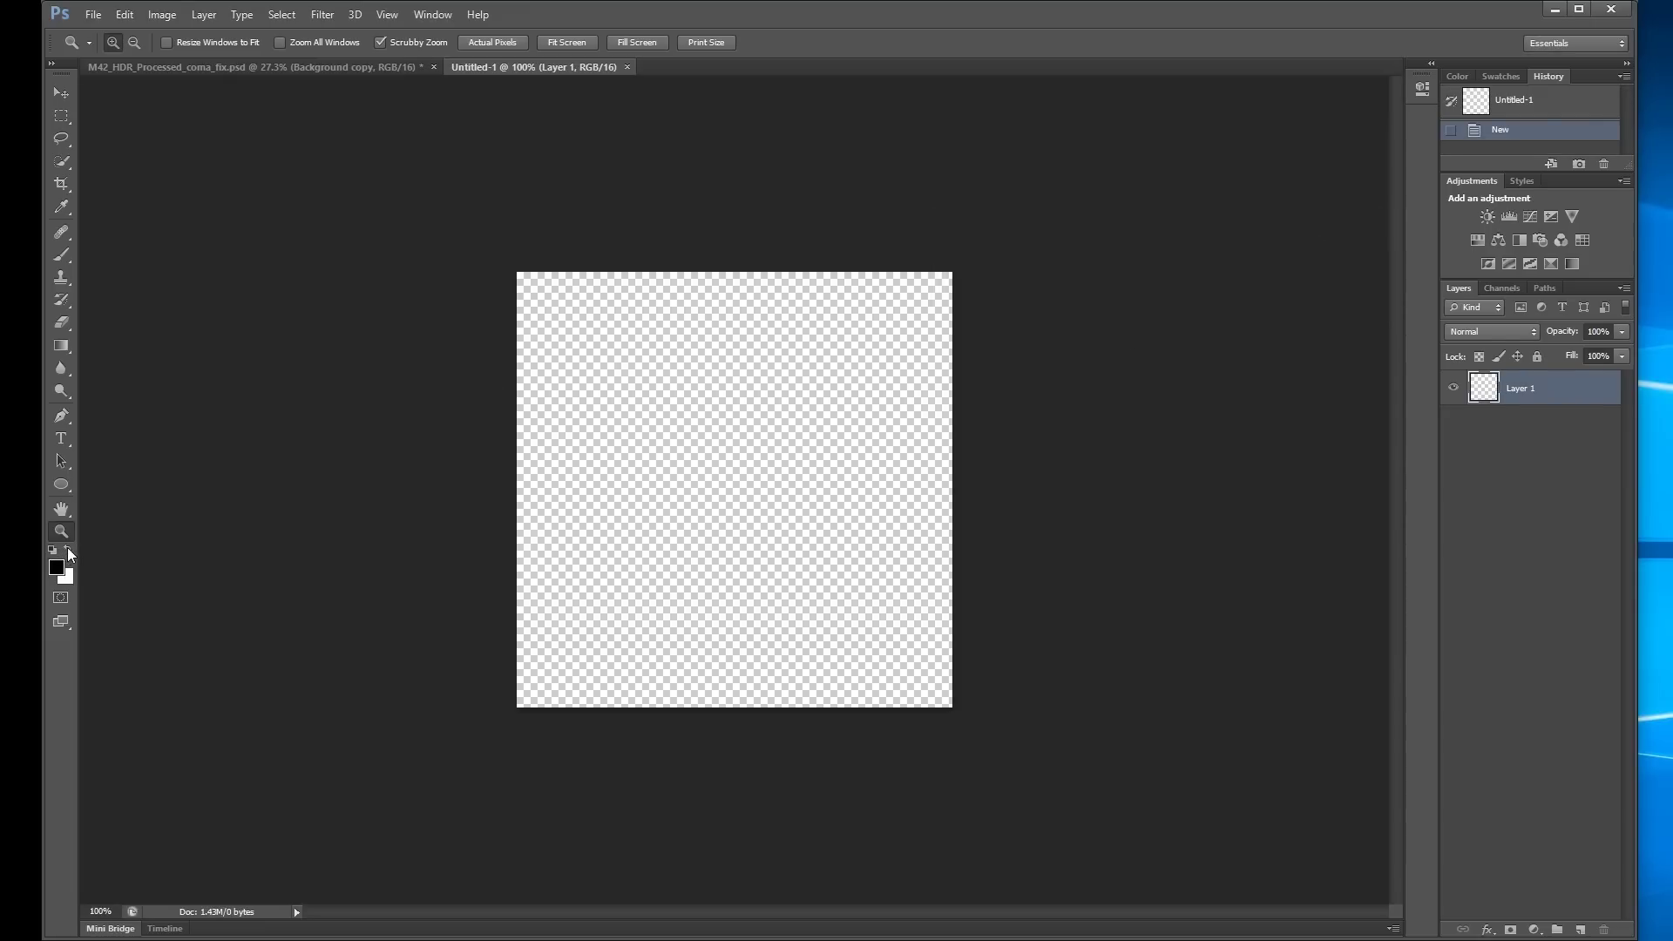
# Draw a black circle, centre it, and scale it to about 86.5%.
pyautogui.click(67, 488)
pyautogui.moveTo(617, 350); pyautogui.dragTo(833, 622)
pyautogui.click(61, 92)
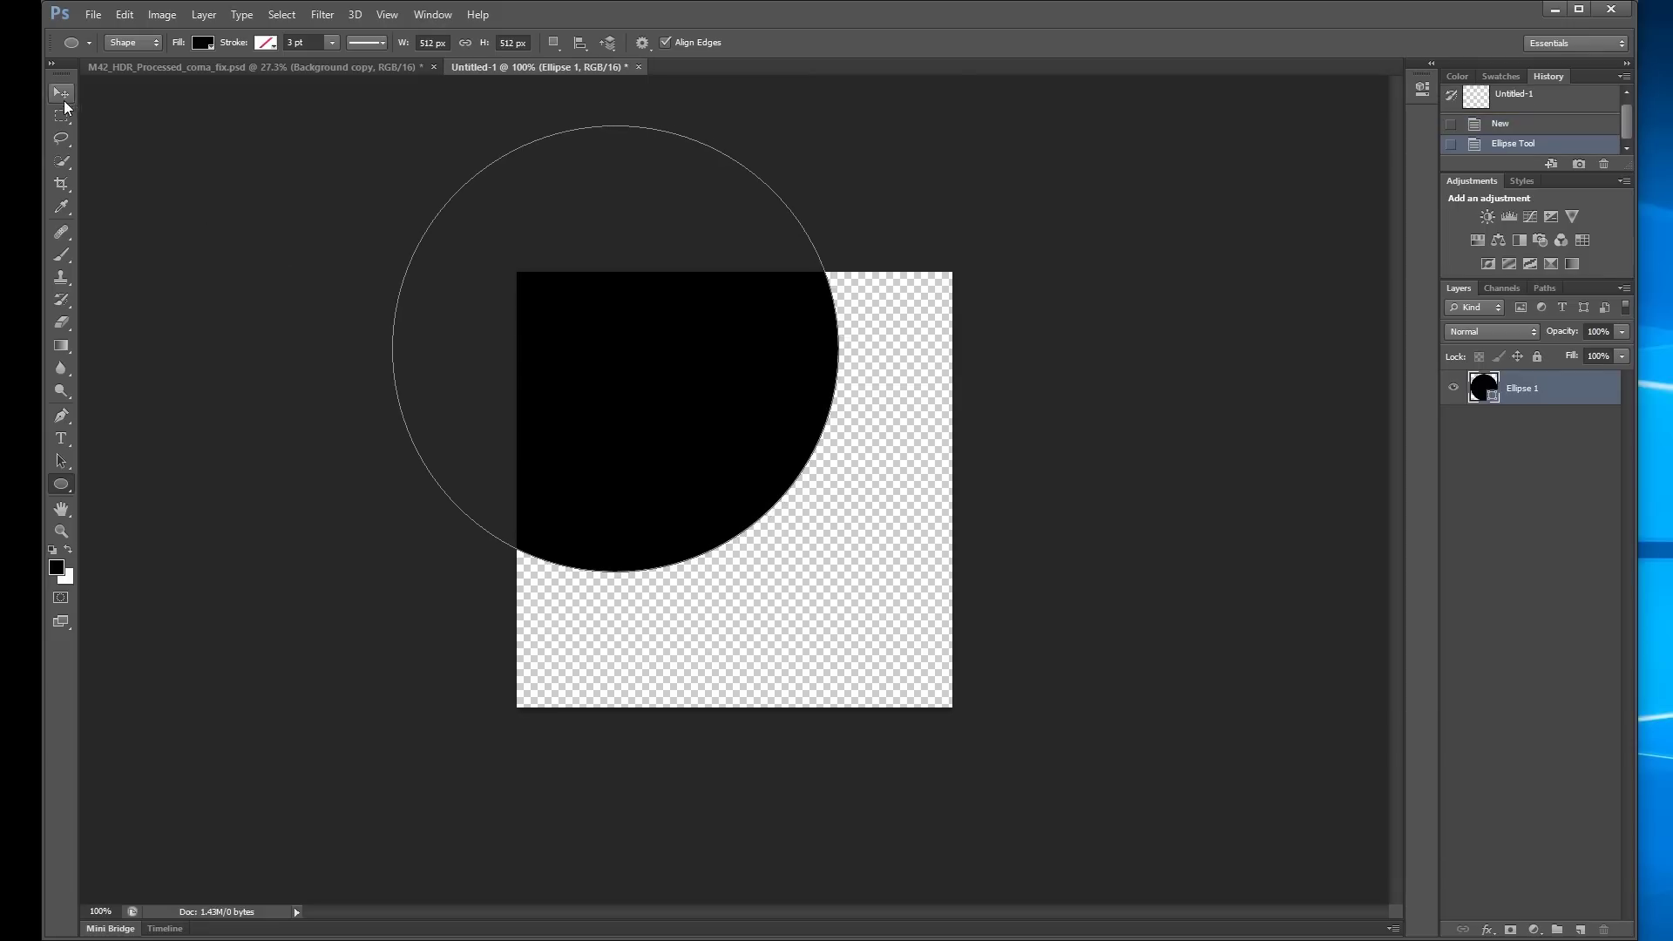
pyautogui.moveTo(672, 381); pyautogui.dragTo(786, 521)
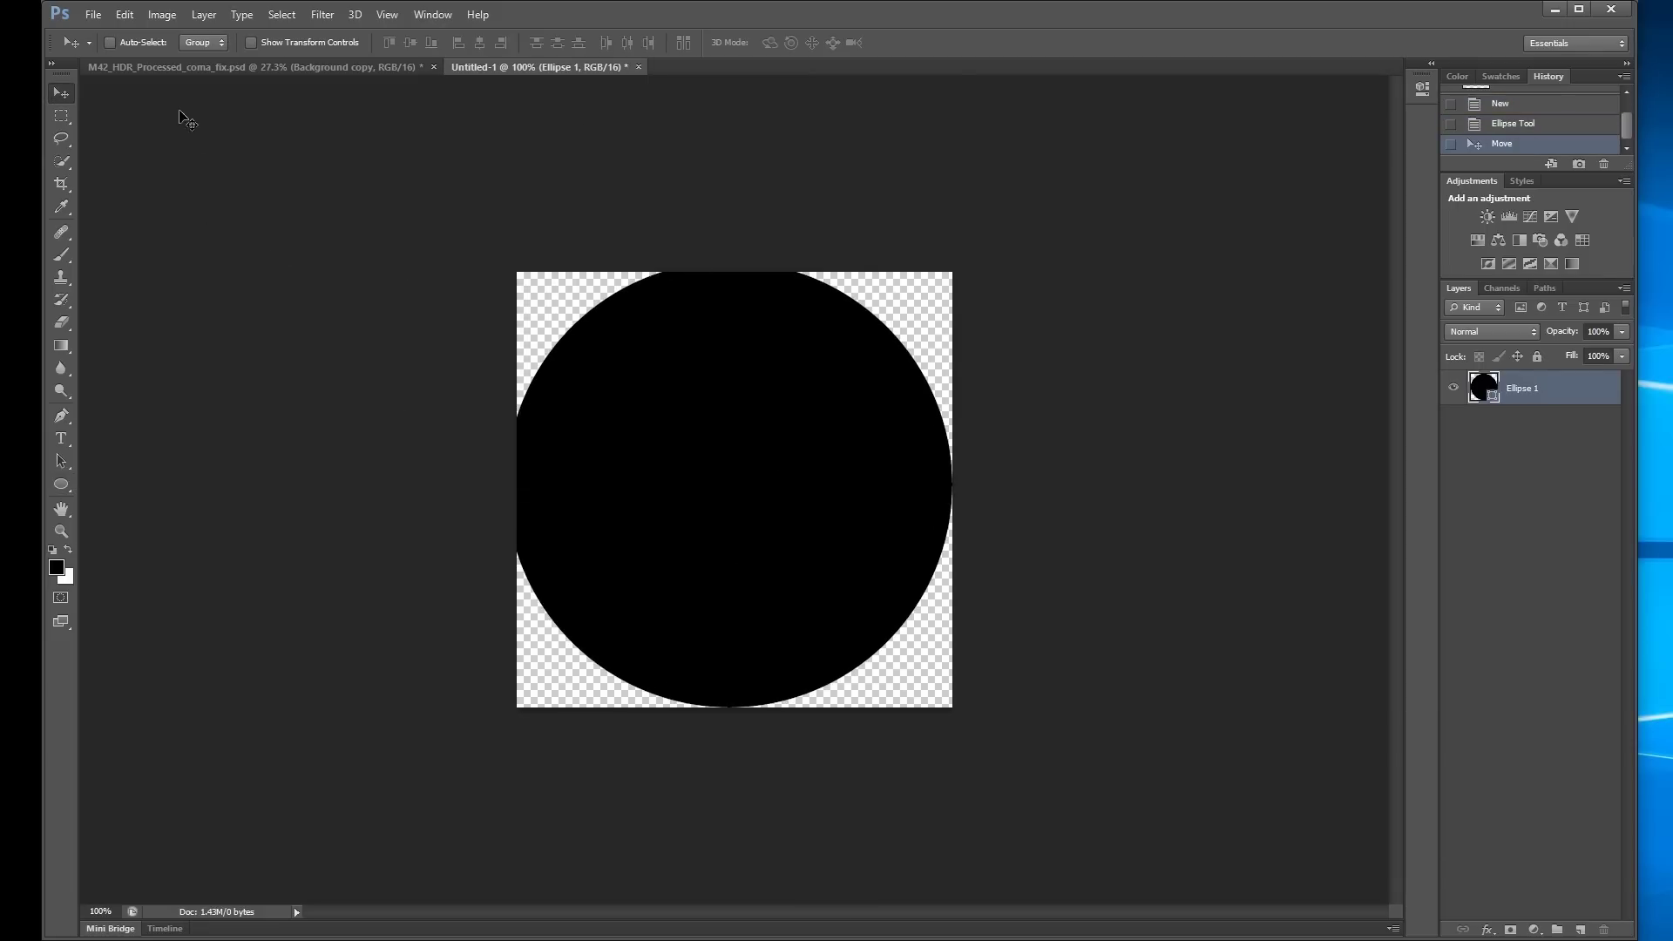
pyautogui.click(250, 42)
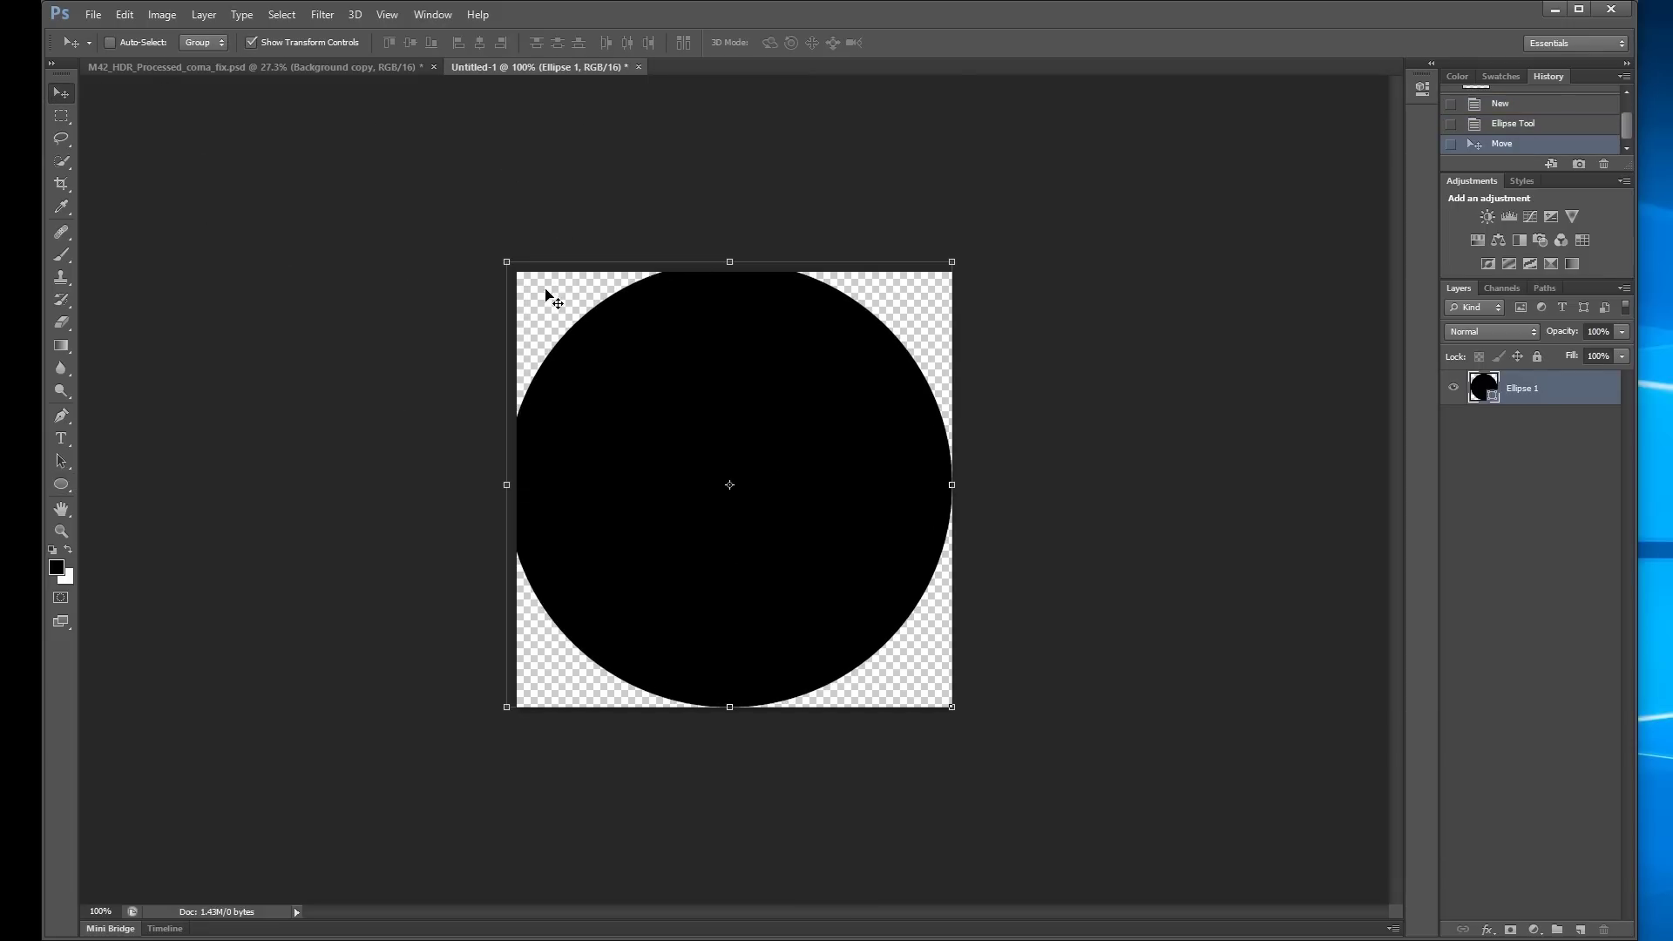
pyautogui.moveTo(506, 262); pyautogui.dragTo(567, 321)
pyautogui.moveTo(778, 514)
pyautogui.mouseDown()
pyautogui.moveTo(748, 479)
pyautogui.moveTo(759, 494)
pyautogui.mouseUp()
pyautogui.click(919, 43)
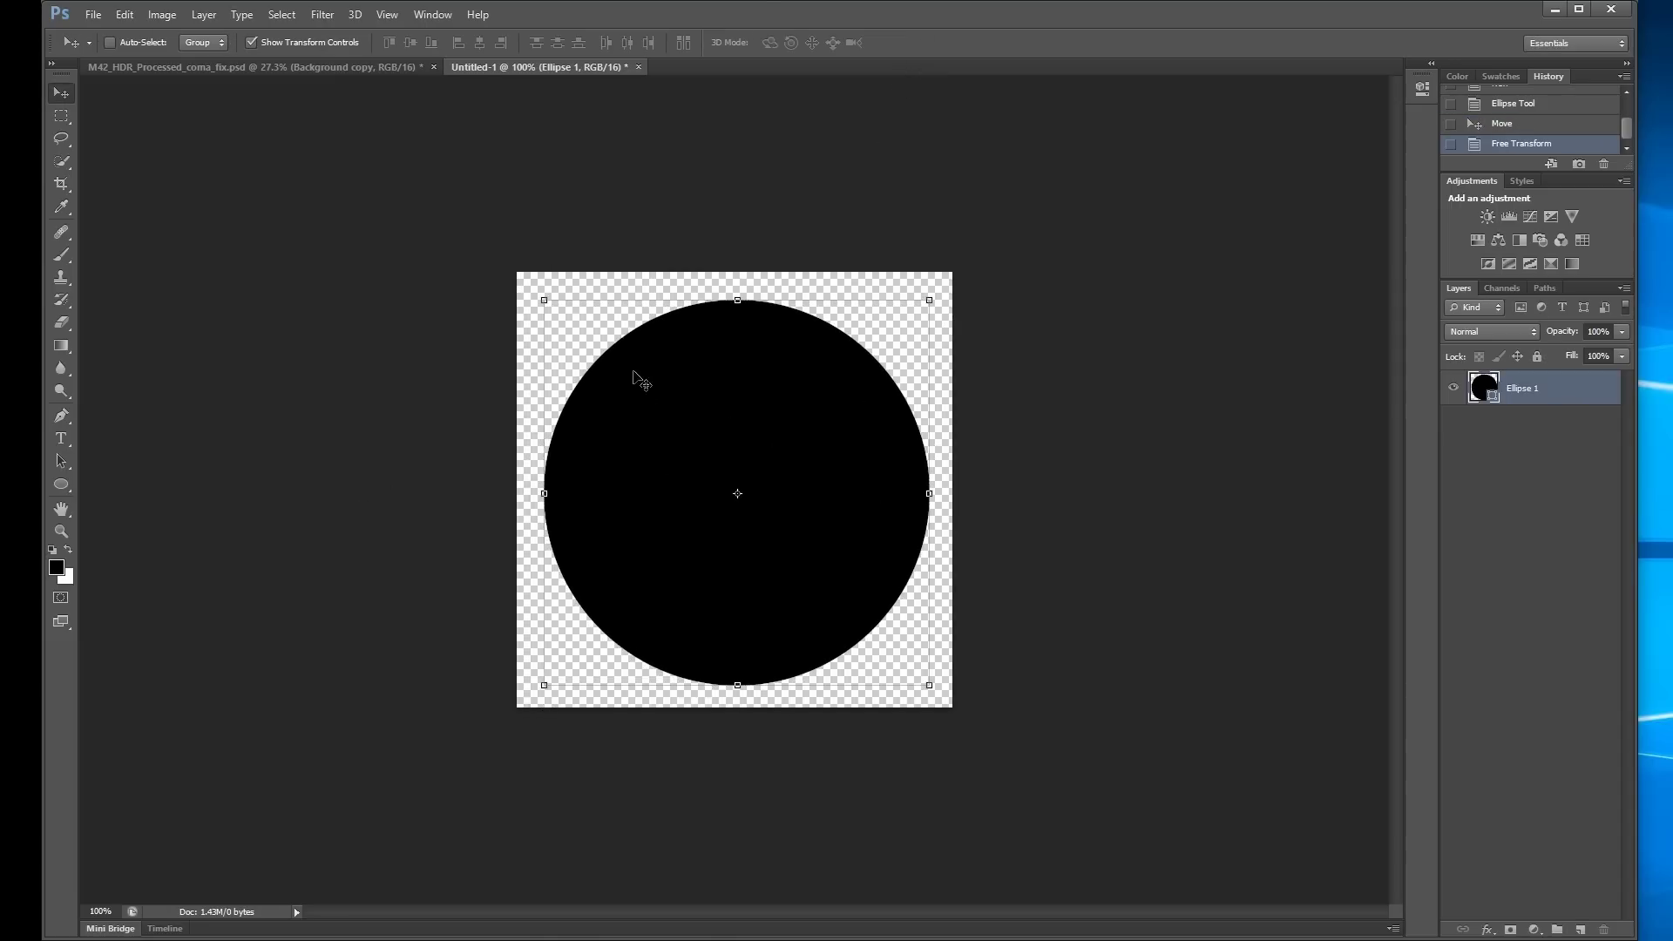
# Apply a Gaussian Blur to the black circle, rasterizing the shape, with a 15.5 px radius.
pyautogui.click(322, 26)
pyautogui.moveTo(380, 199)
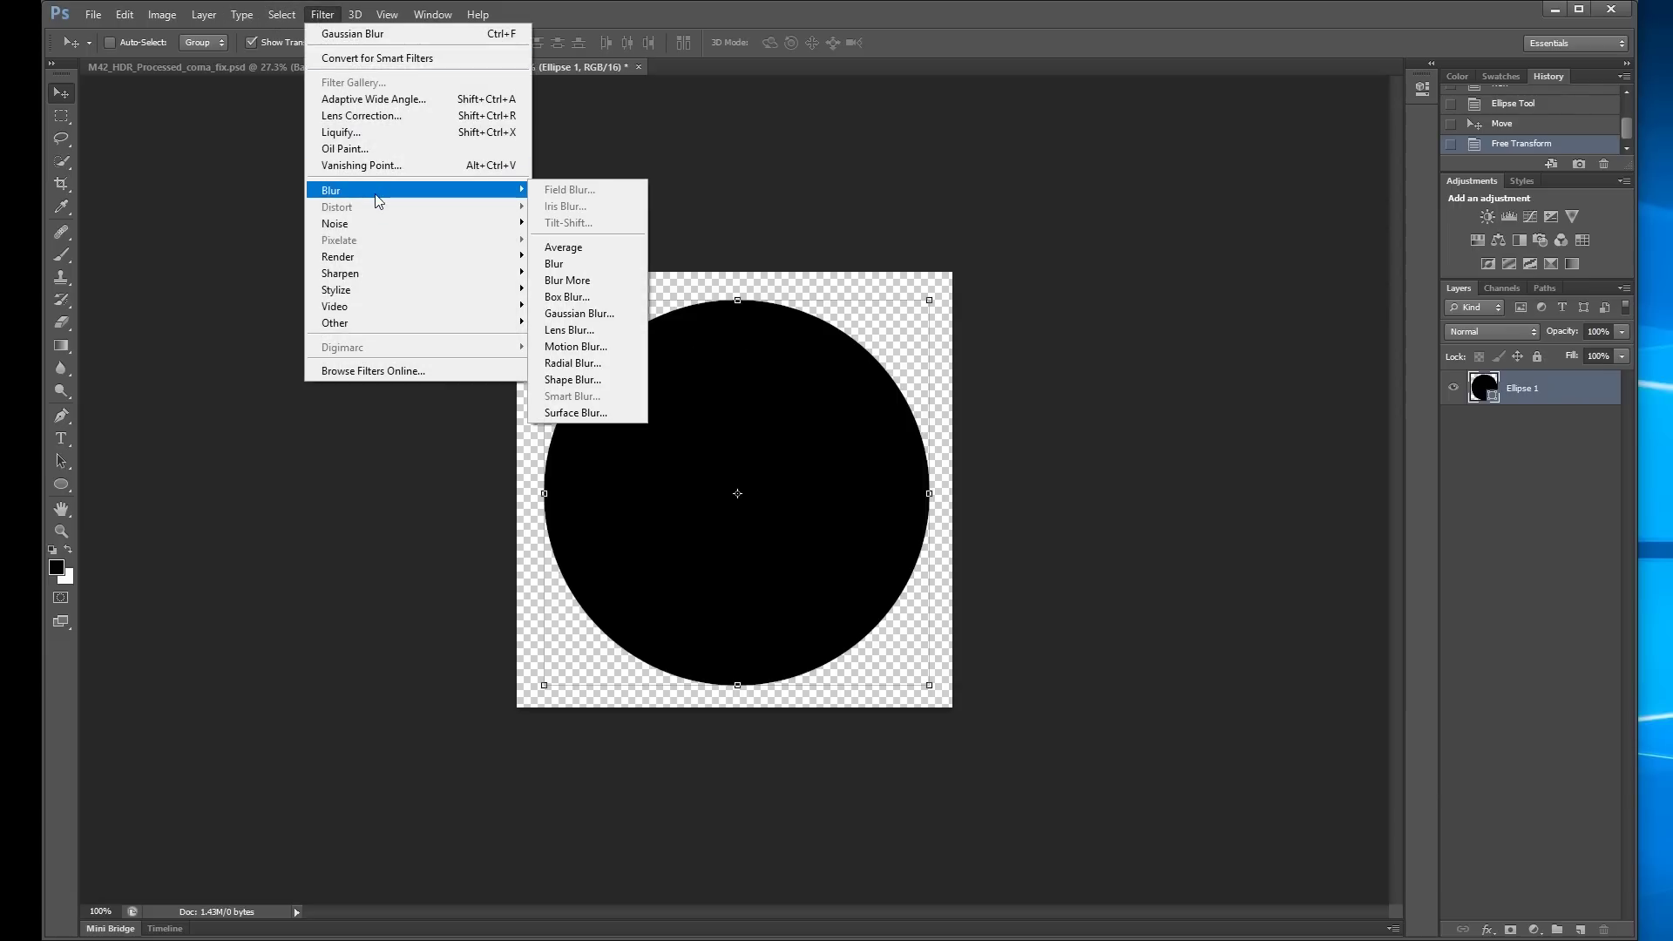
pyautogui.click(623, 315)
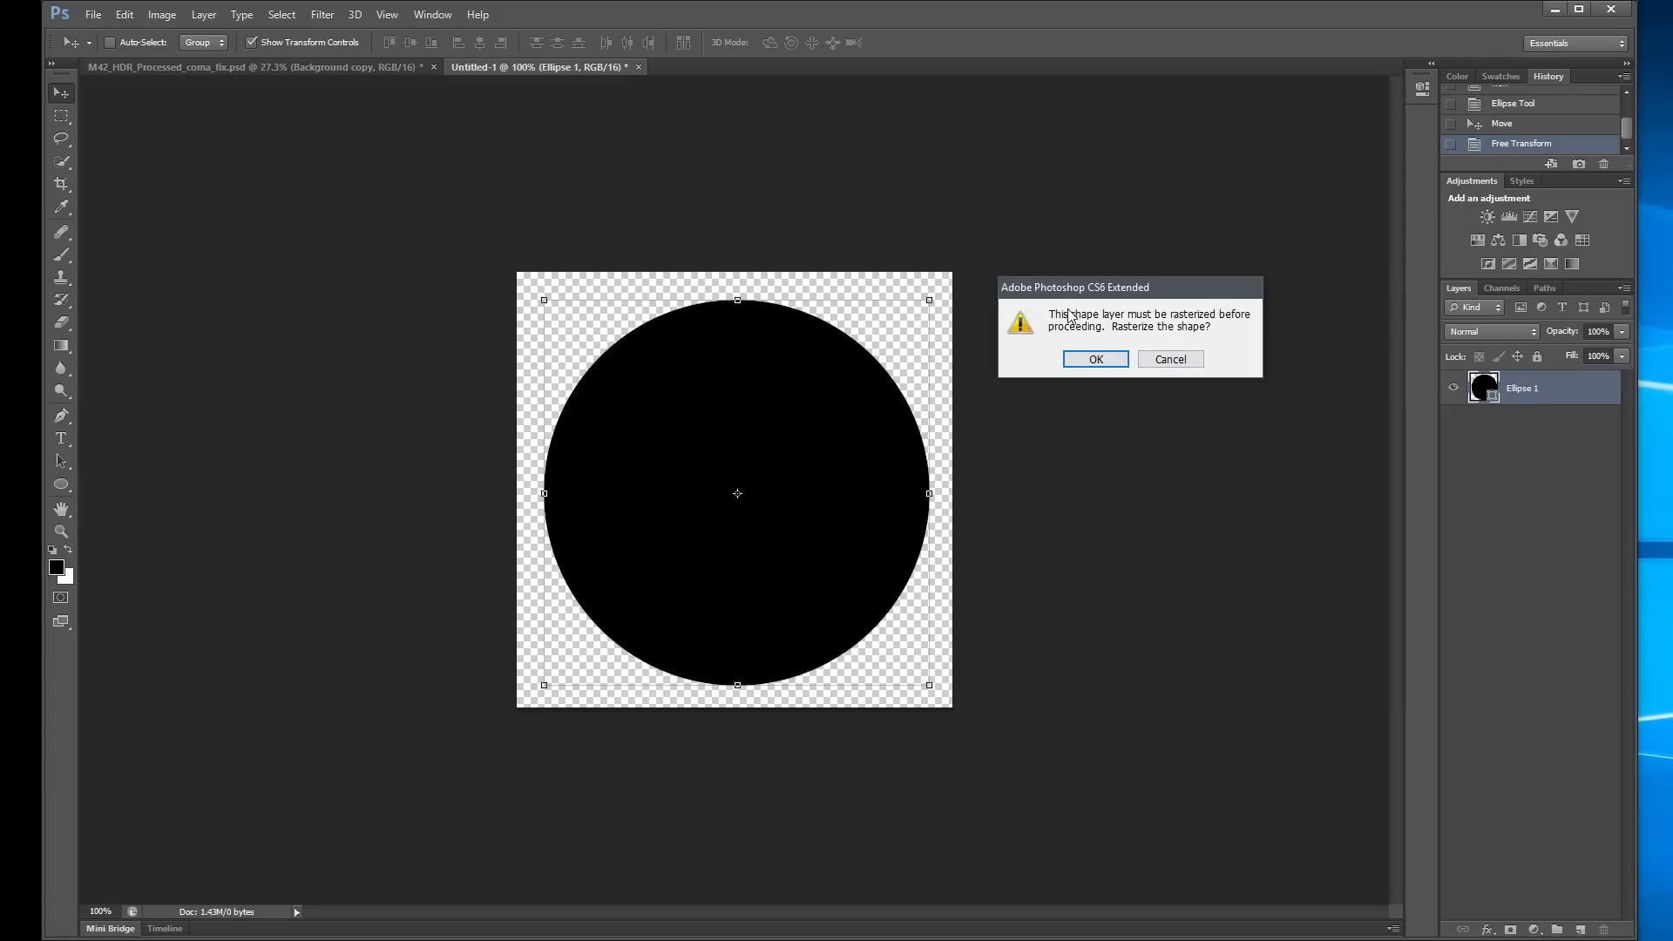
pyautogui.click(1095, 359)
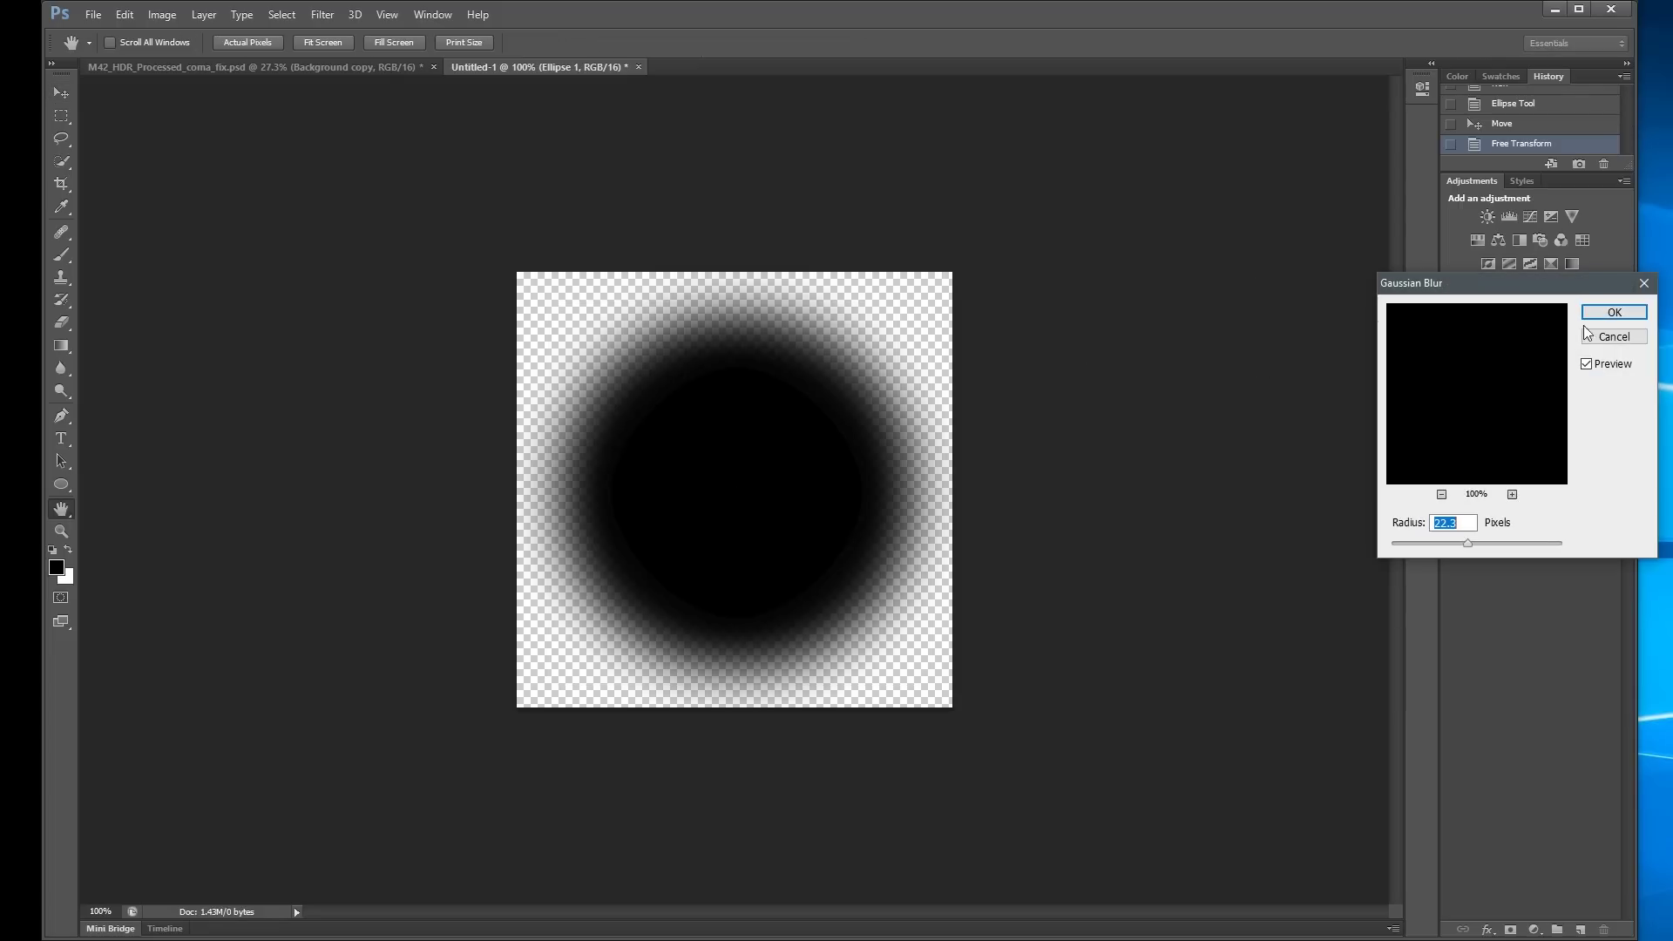
pyautogui.moveTo(1543, 284); pyautogui.dragTo(1179, 149)
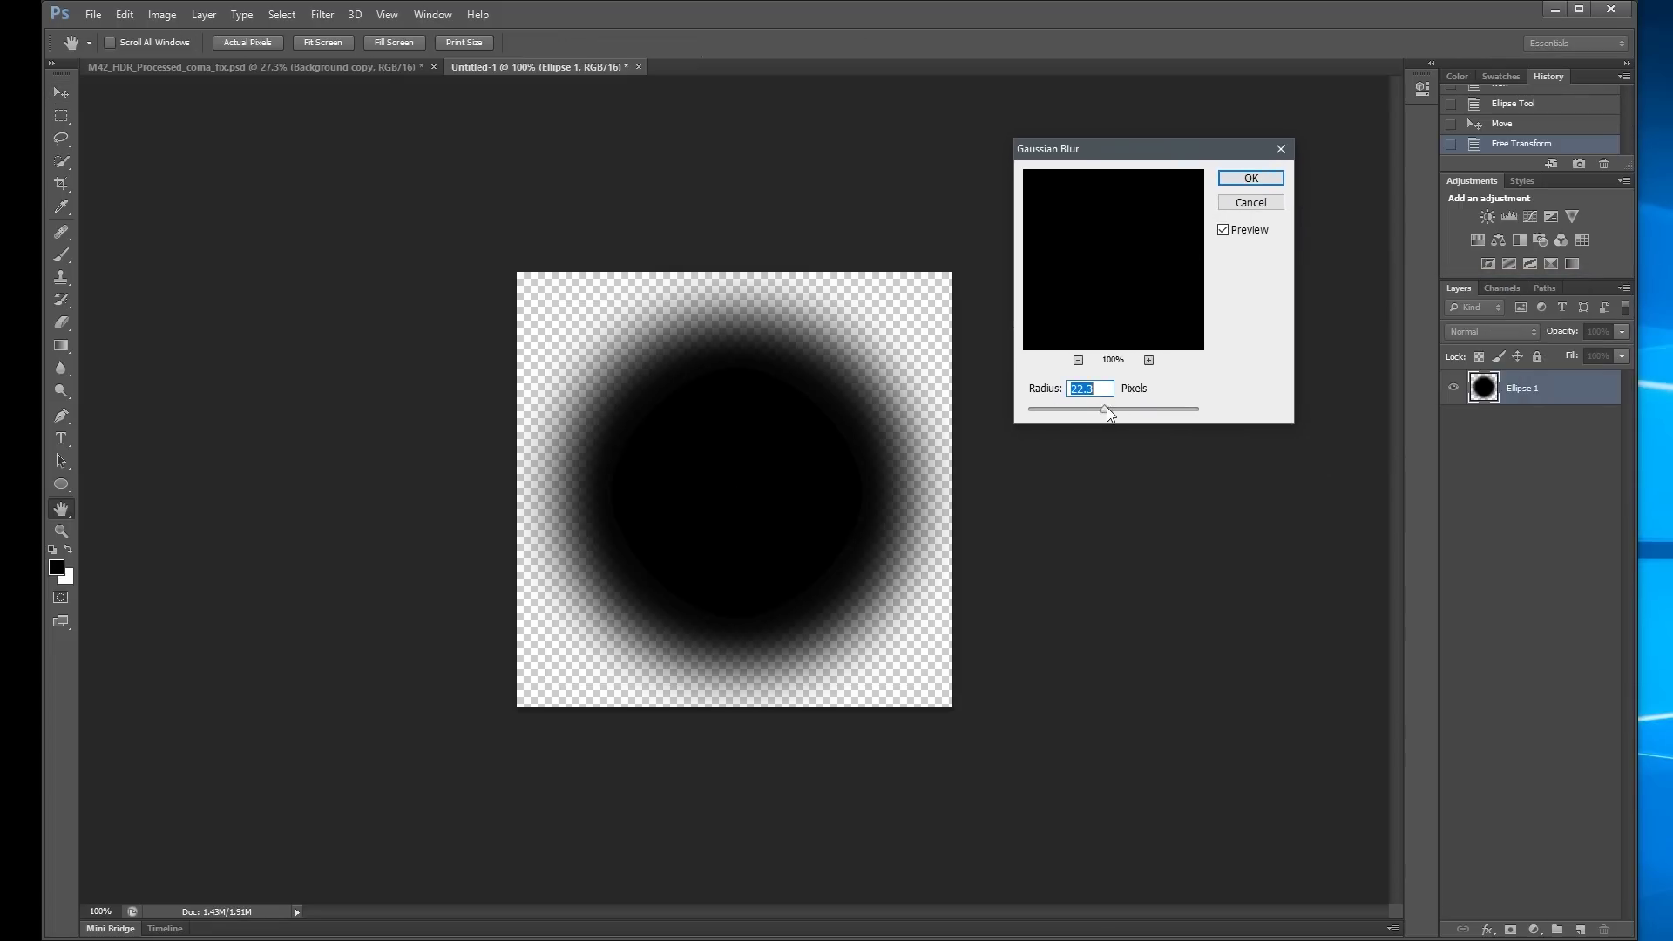
pyautogui.moveTo(1078, 408); pyautogui.dragTo(1090, 409)
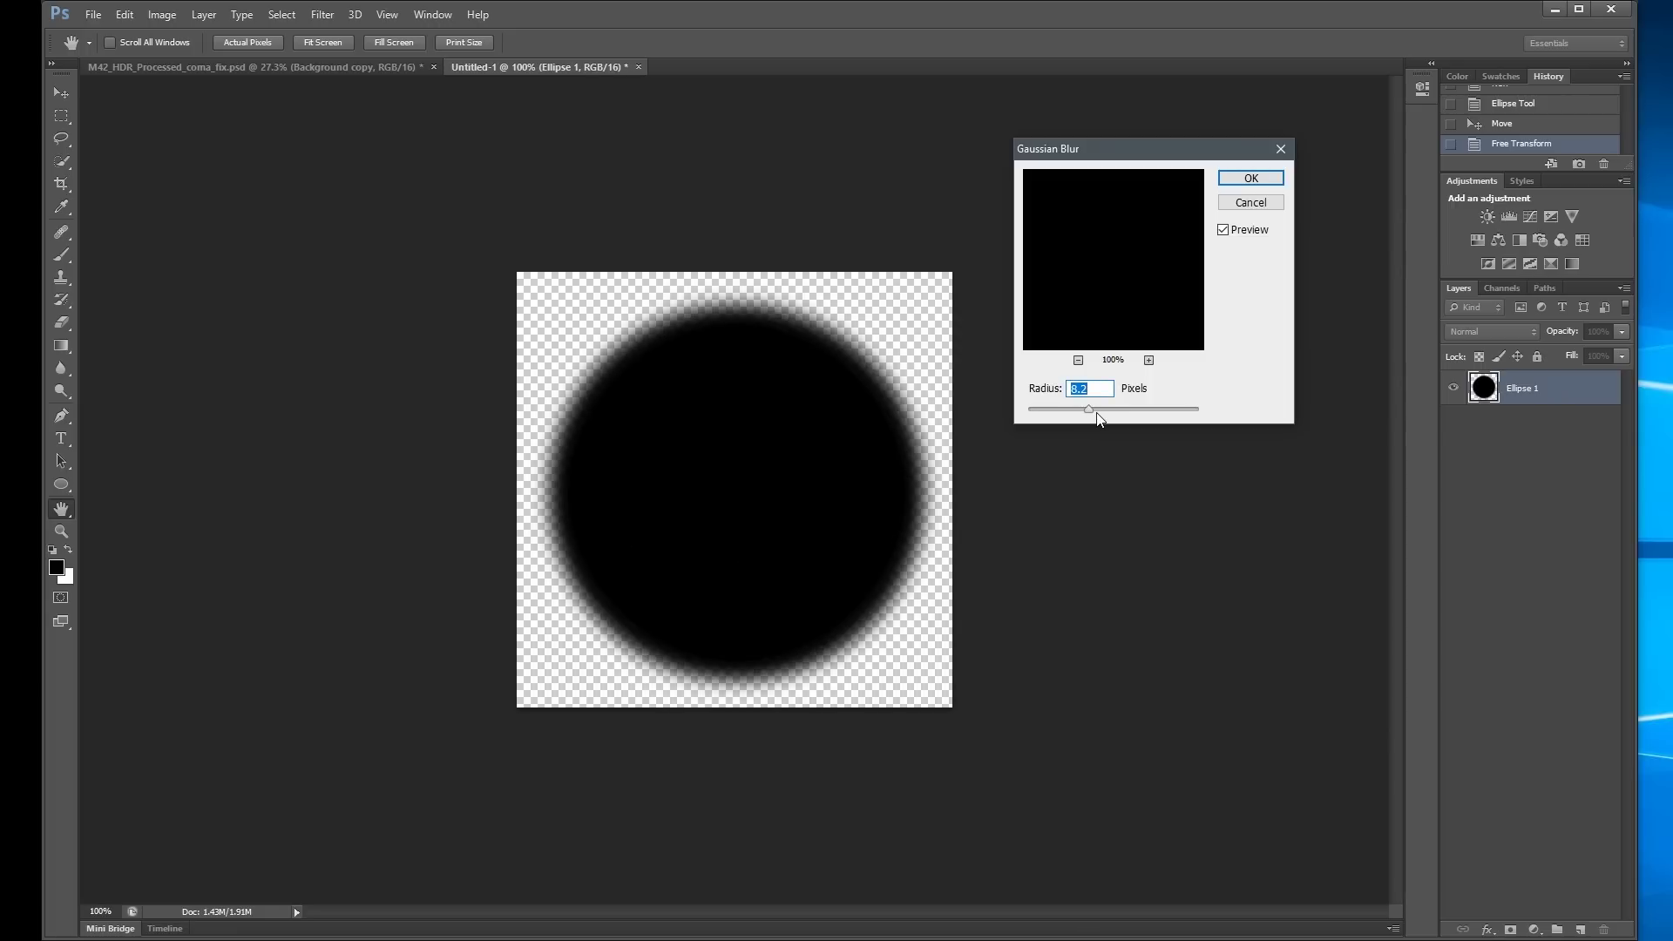
pyautogui.moveTo(1093, 411); pyautogui.dragTo(1095, 411)
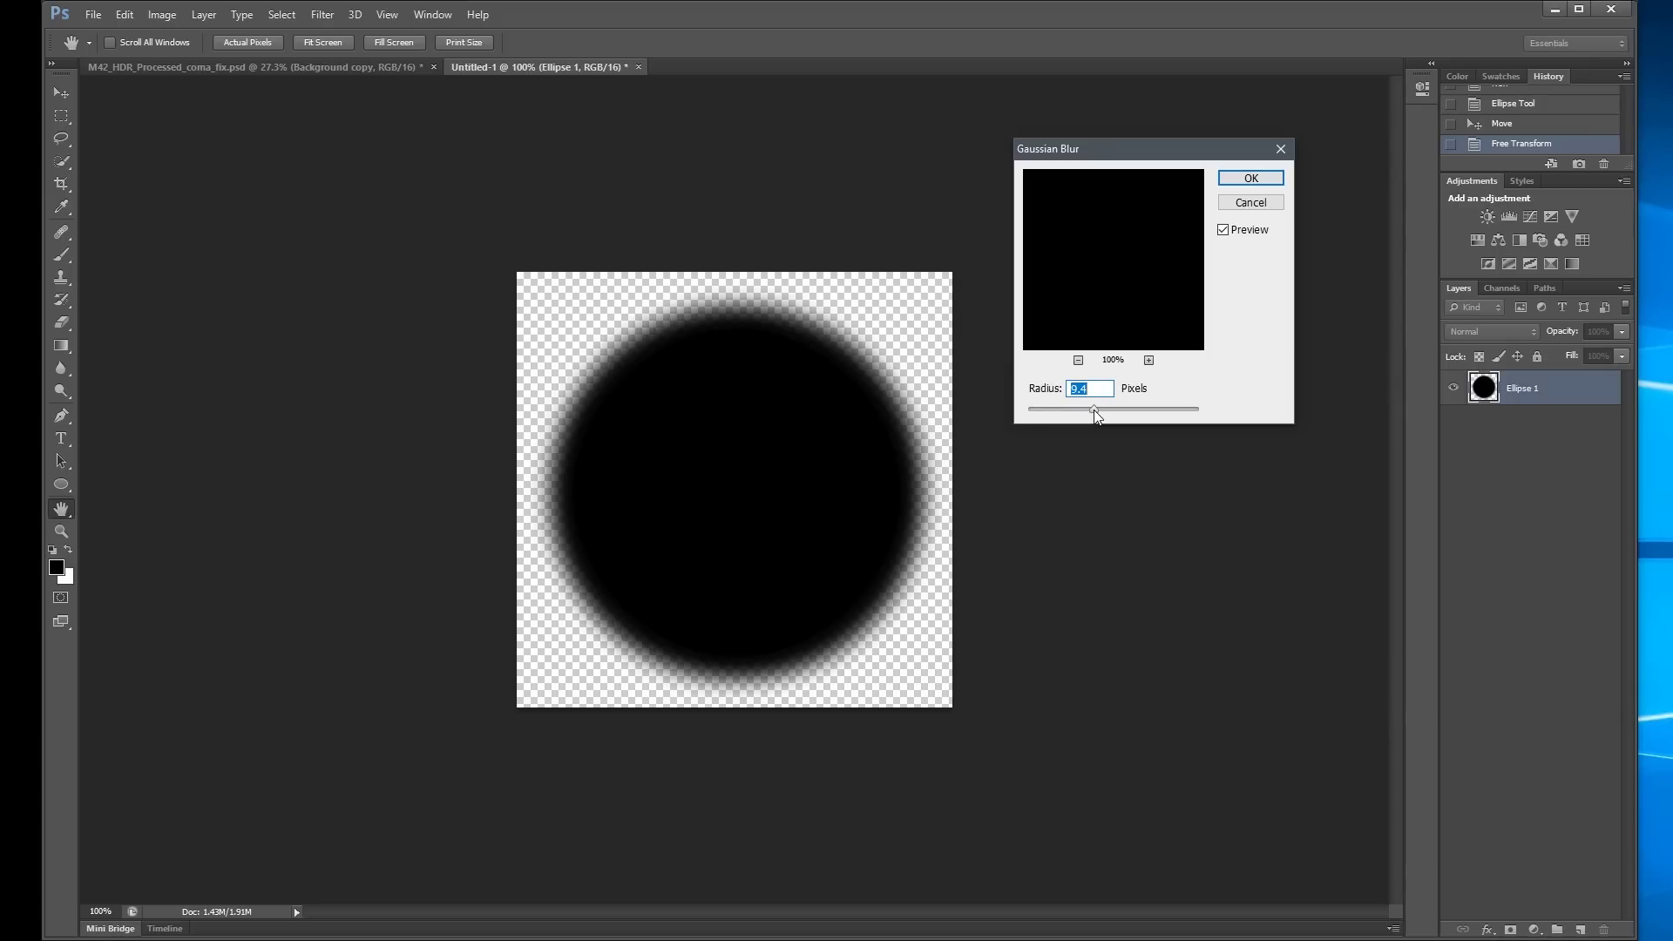
pyautogui.moveTo(1096, 411); pyautogui.dragTo(1099, 411)
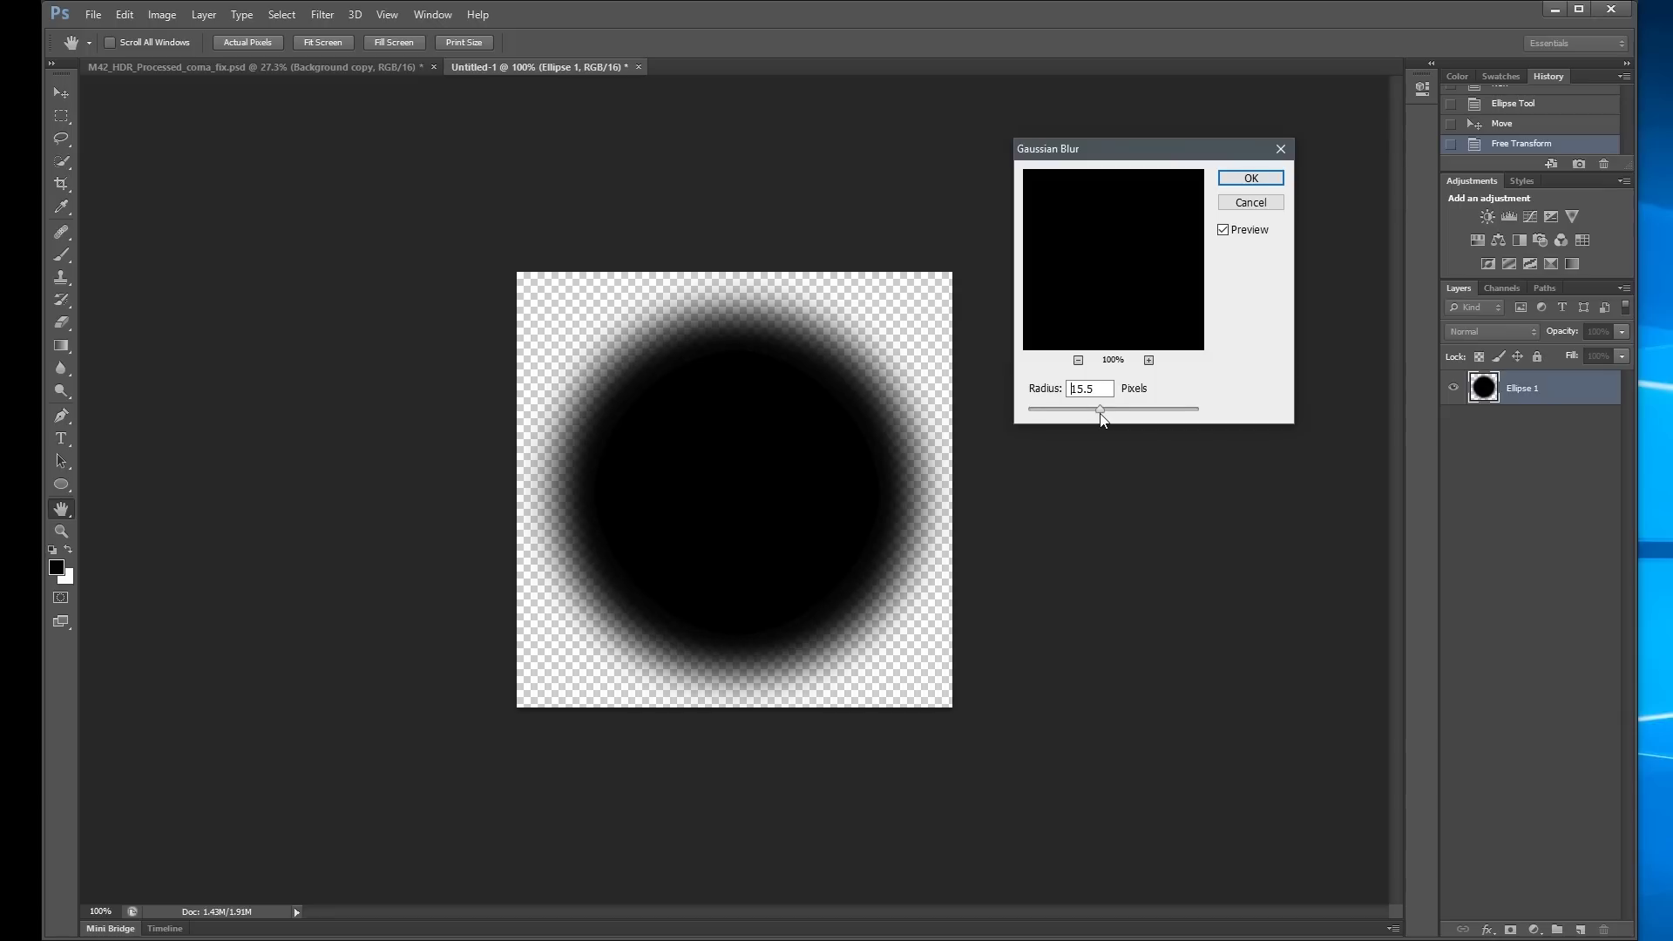
pyautogui.click(1100, 412)
pyautogui.click(1251, 179)
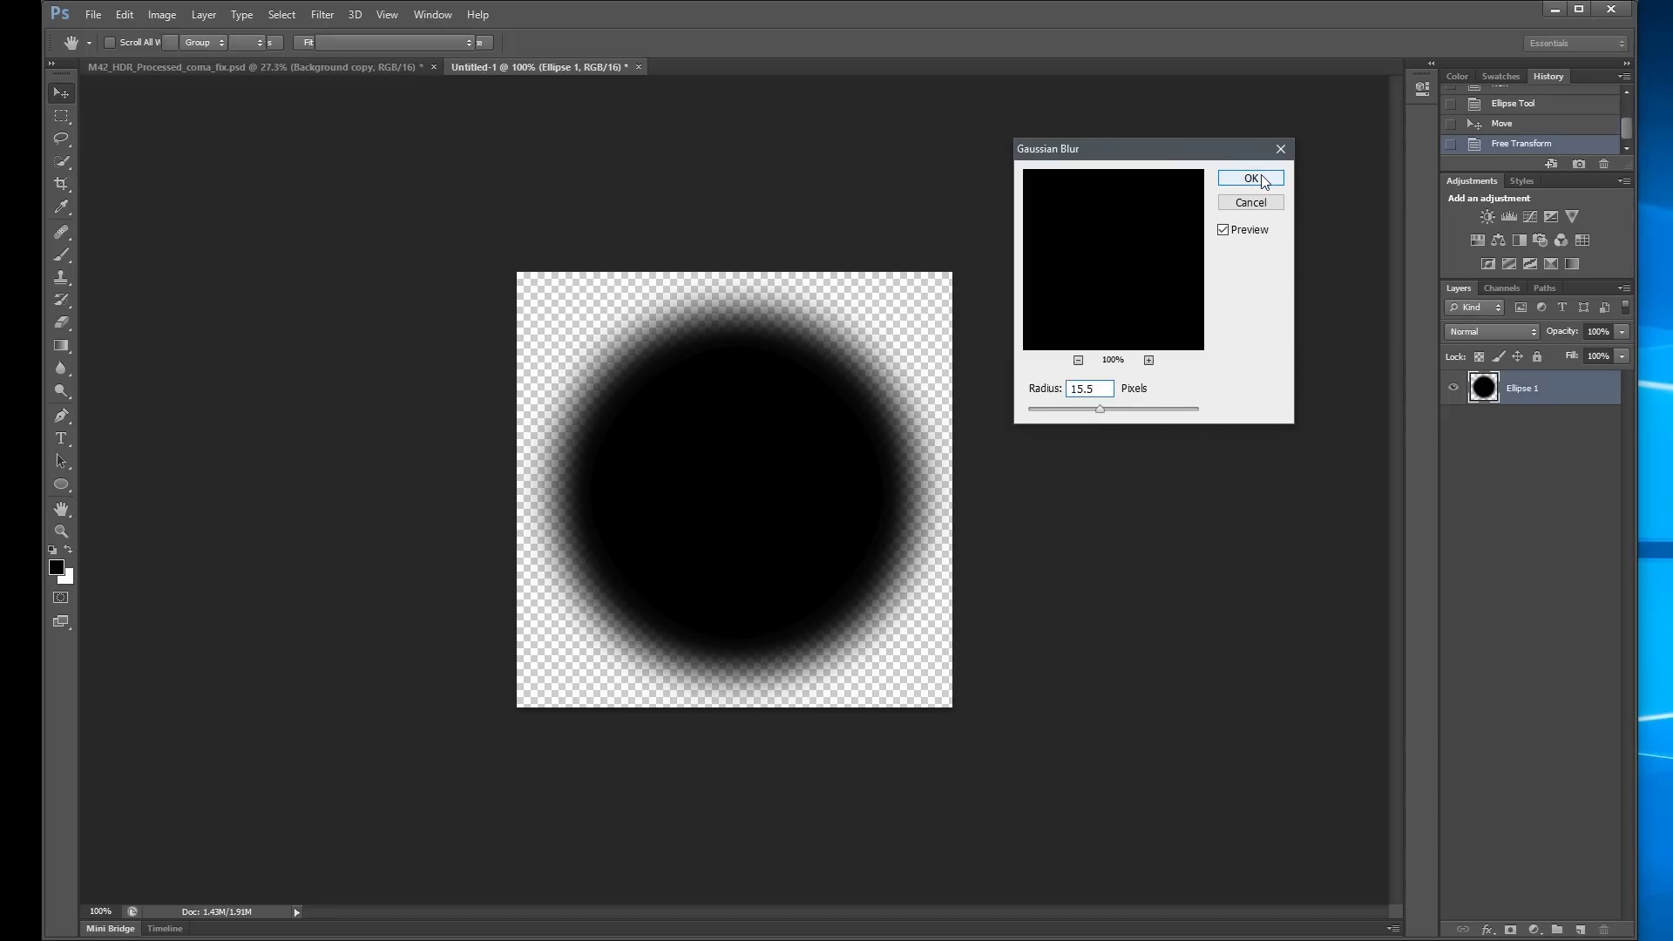
pyautogui.press('v')
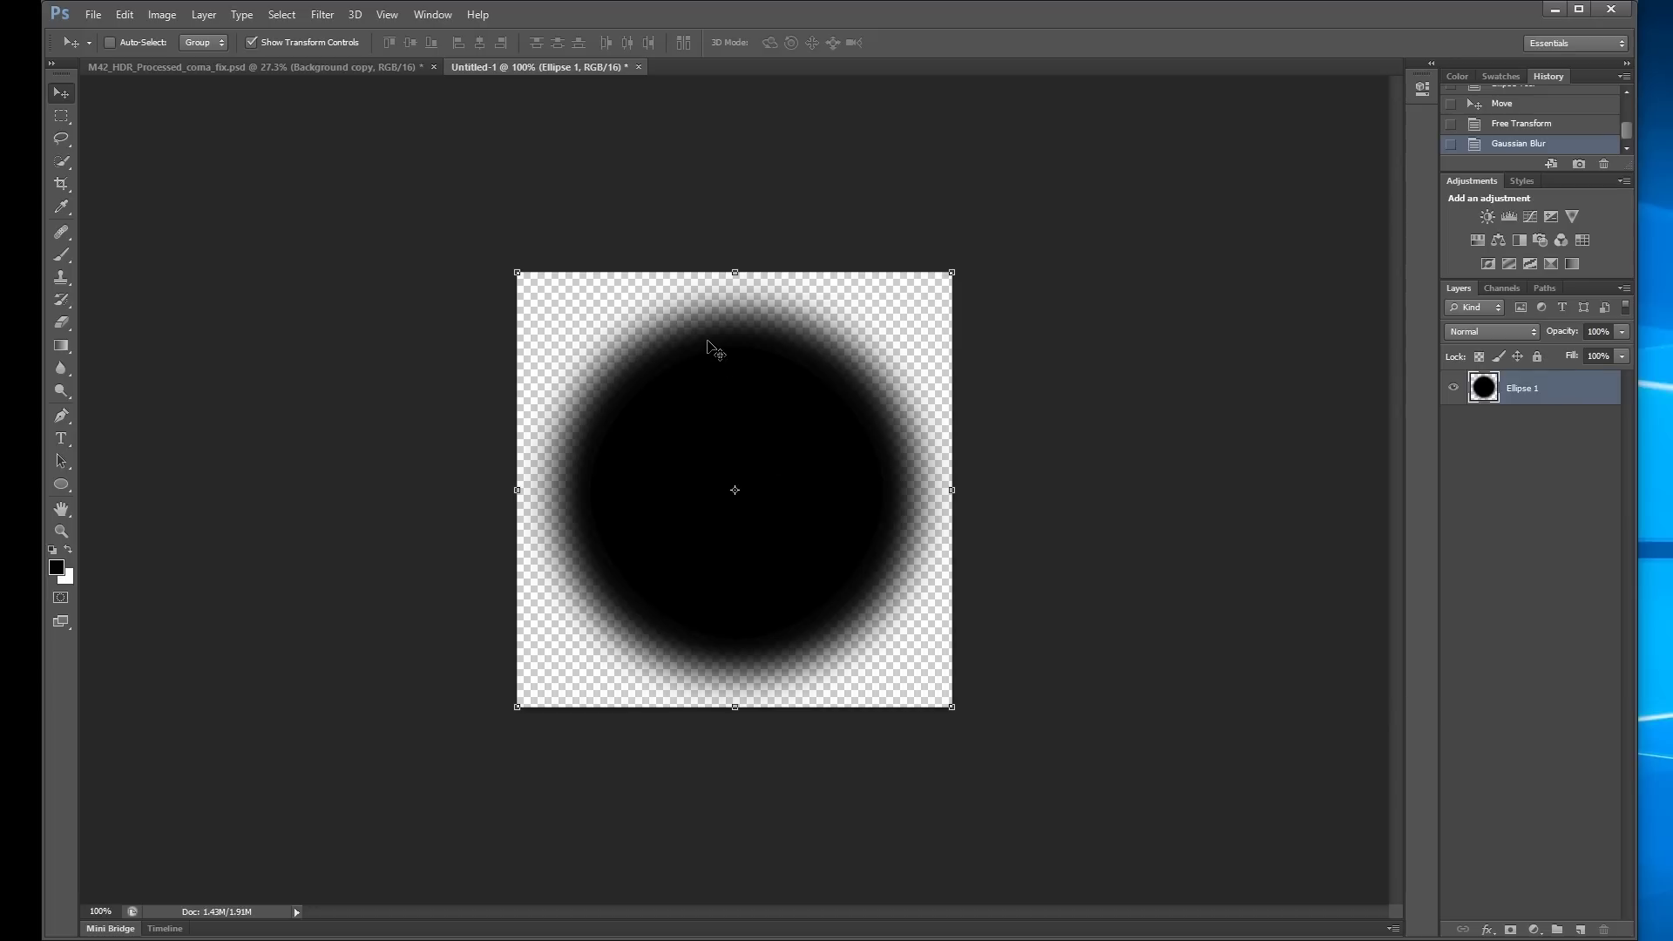
# Draw a white circle near the centre of the blurred black disc.
pyautogui.click(69, 550)
pyautogui.click(61, 485)
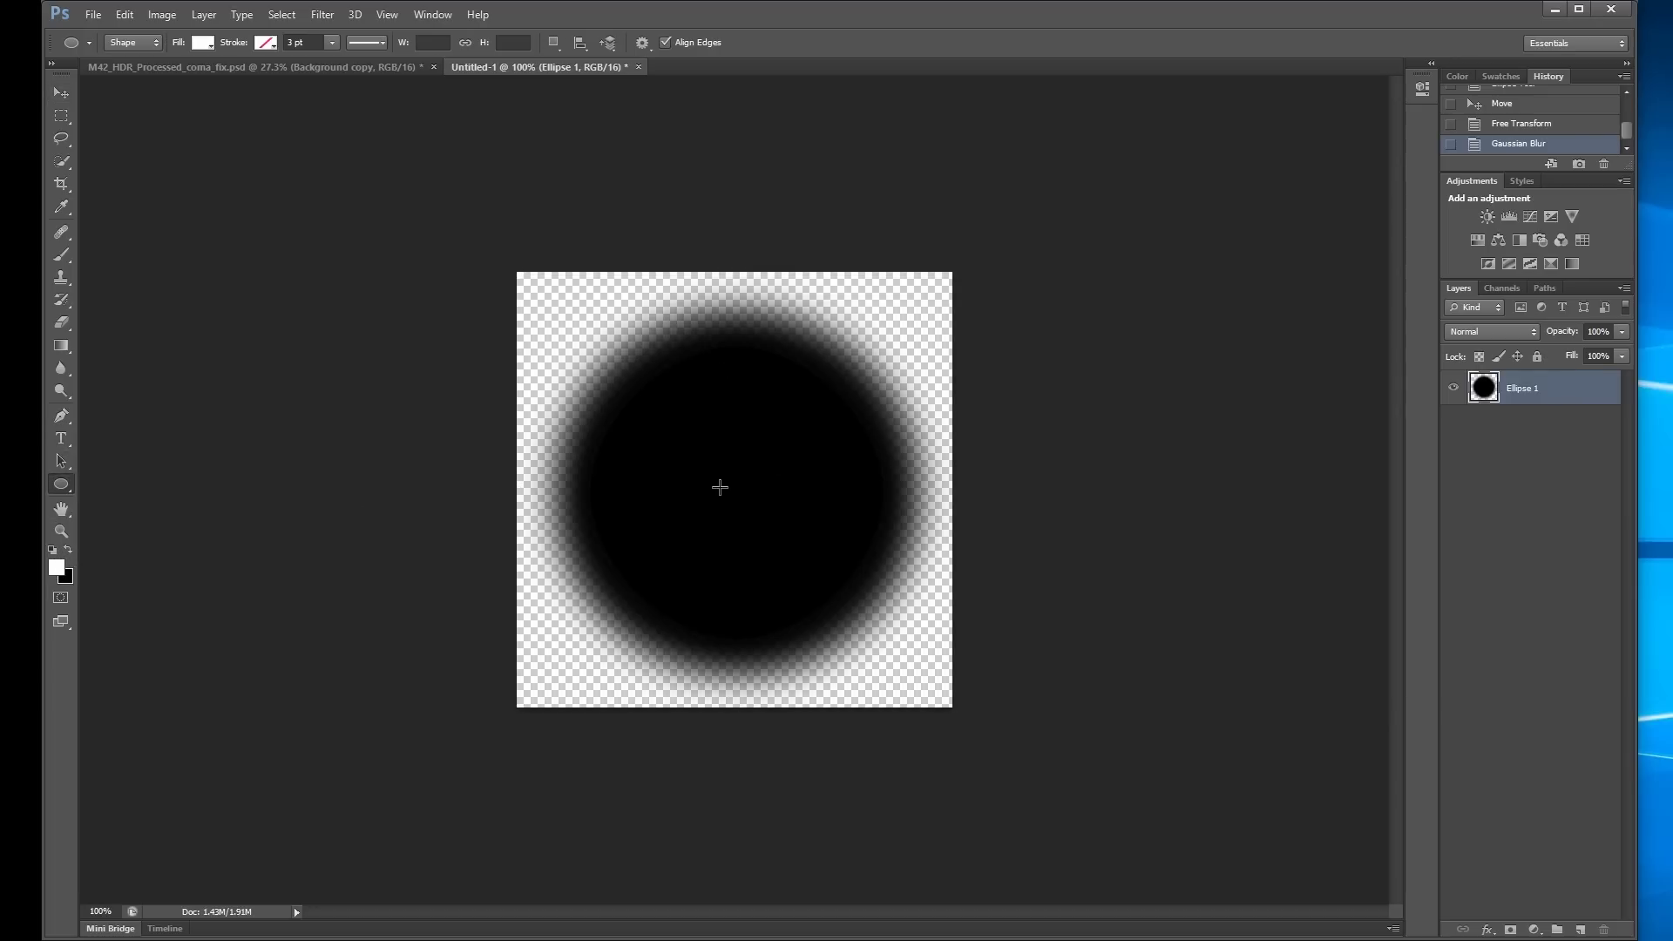
pyautogui.moveTo(719, 487); pyautogui.dragTo(786, 569)
# Enlarge the white circle to about 113% and centre it over the black disc.
pyautogui.press('v')
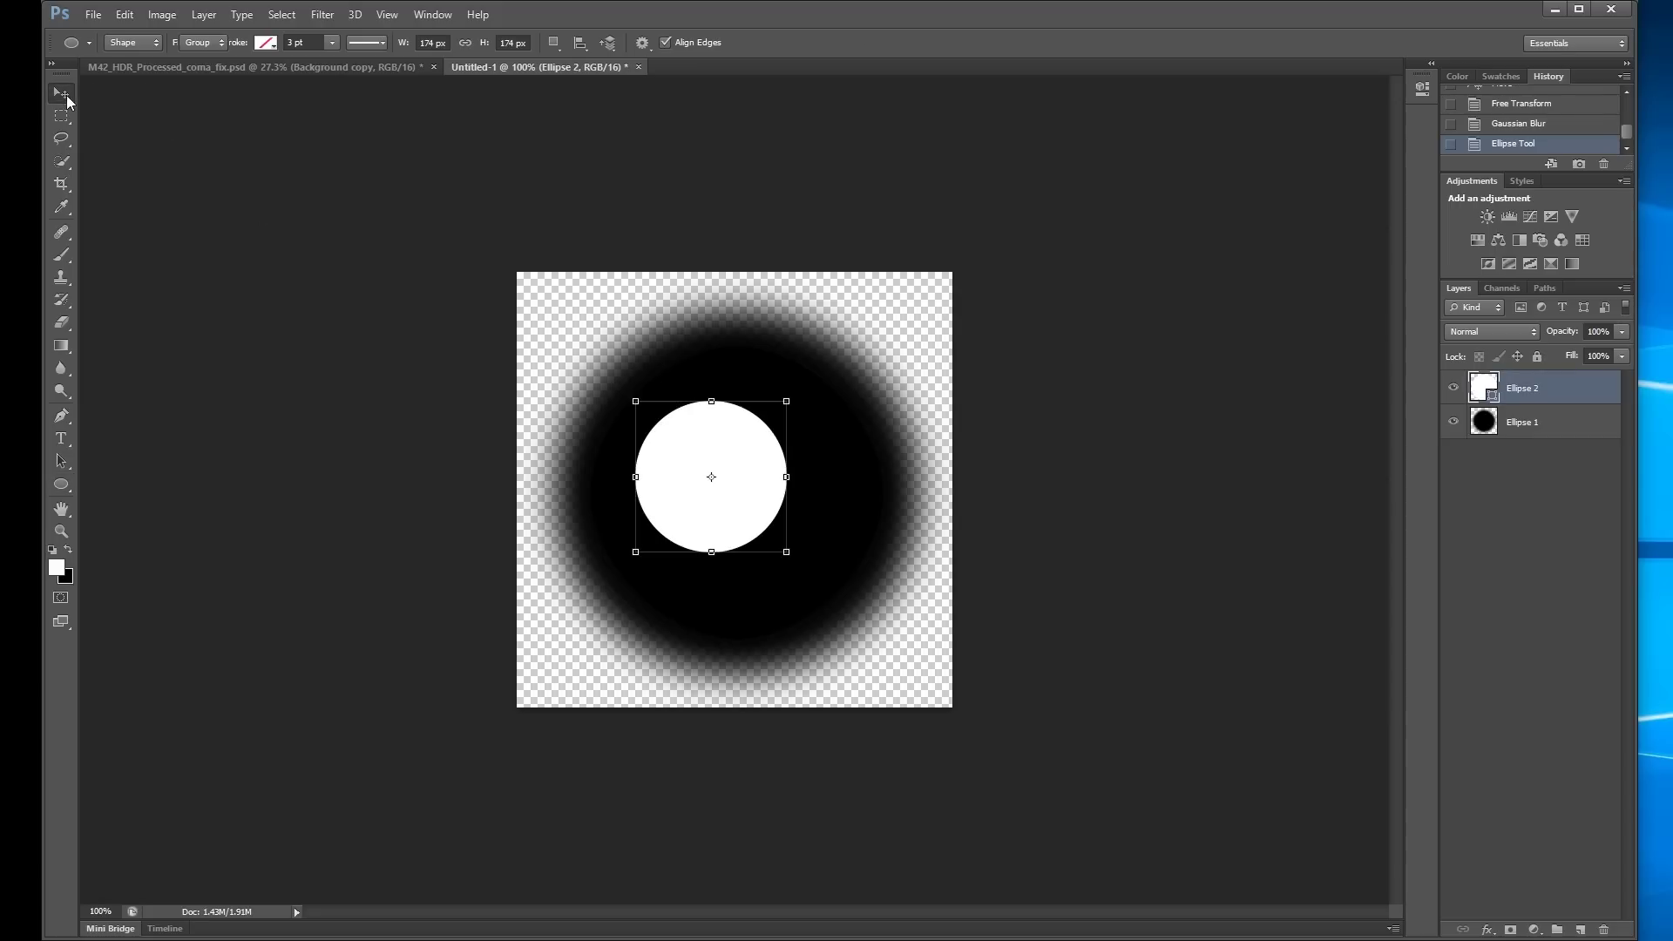
pyautogui.moveTo(735, 512)
pyautogui.mouseDown()
pyautogui.moveTo(766, 525)
pyautogui.moveTo(755, 515)
pyautogui.mouseUp()
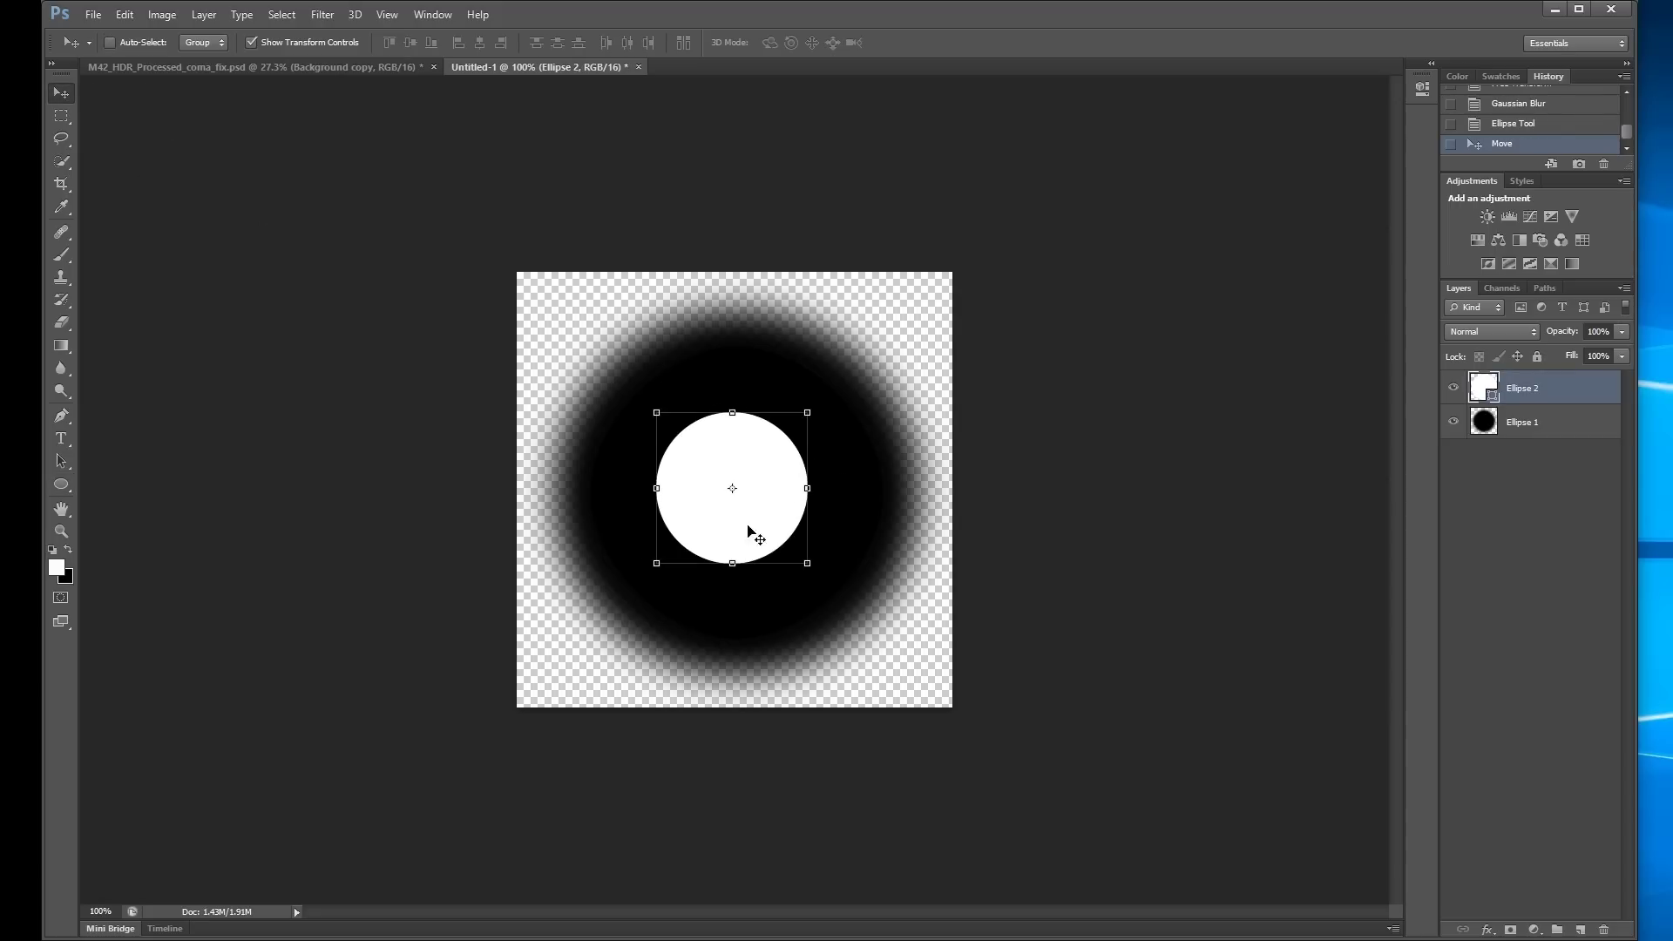
pyautogui.moveTo(657, 411); pyautogui.dragTo(637, 391)
pyautogui.moveTo(745, 498); pyautogui.dragTo(764, 507)
pyautogui.click(920, 42)
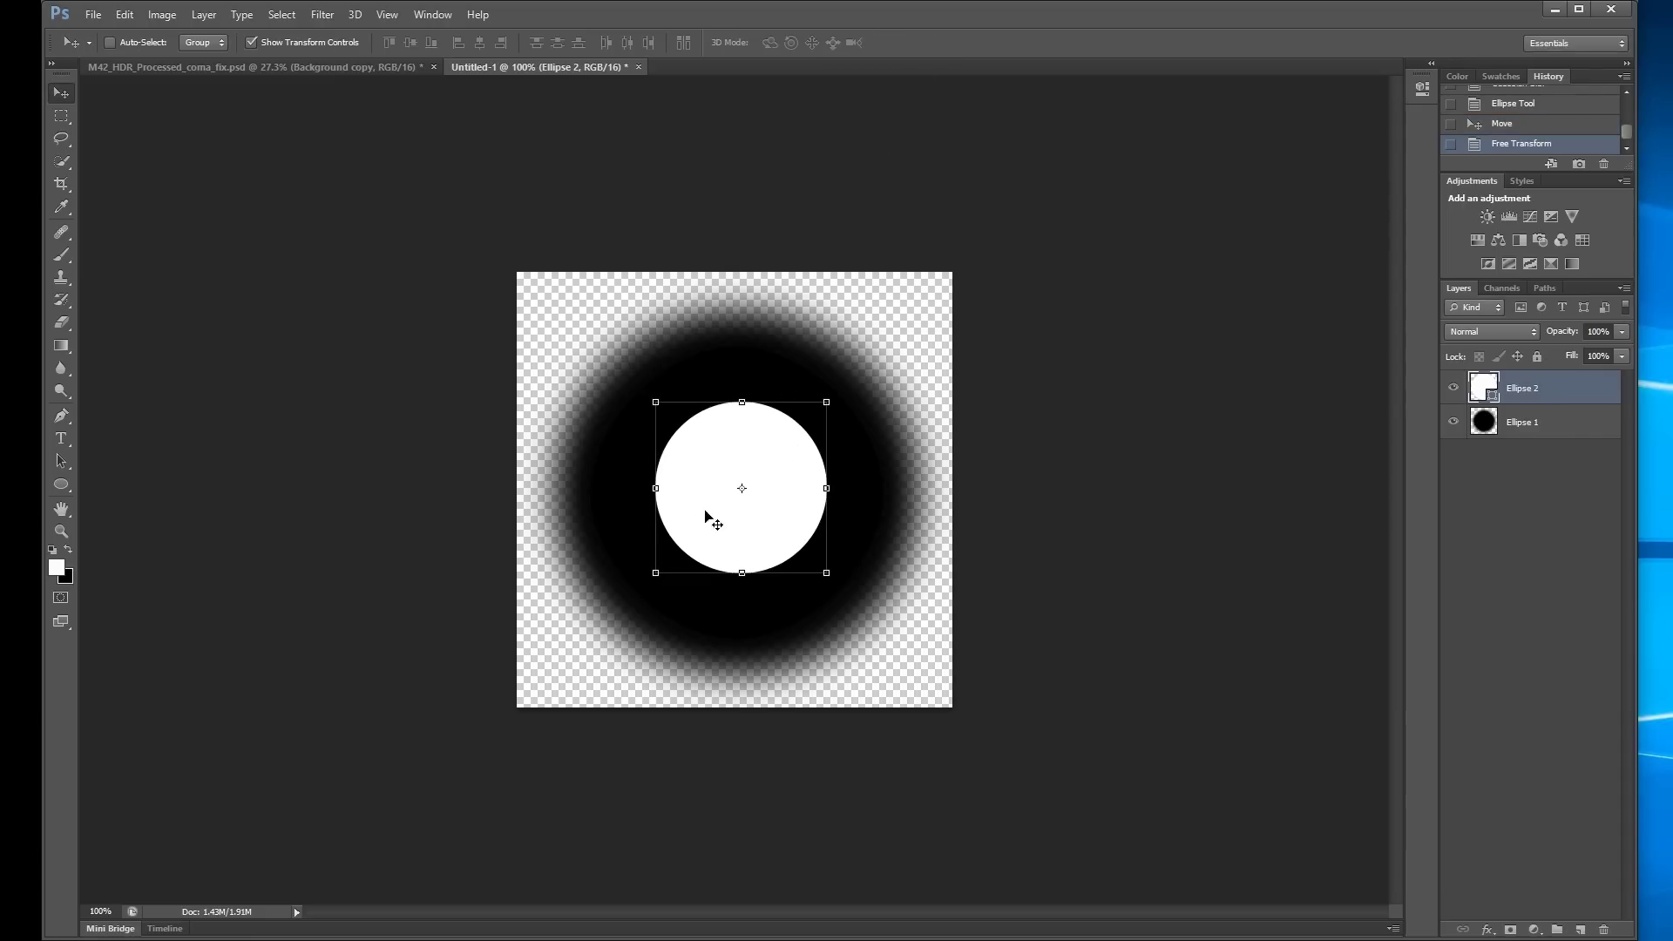
pyautogui.moveTo(746, 521); pyautogui.dragTo(741, 525)
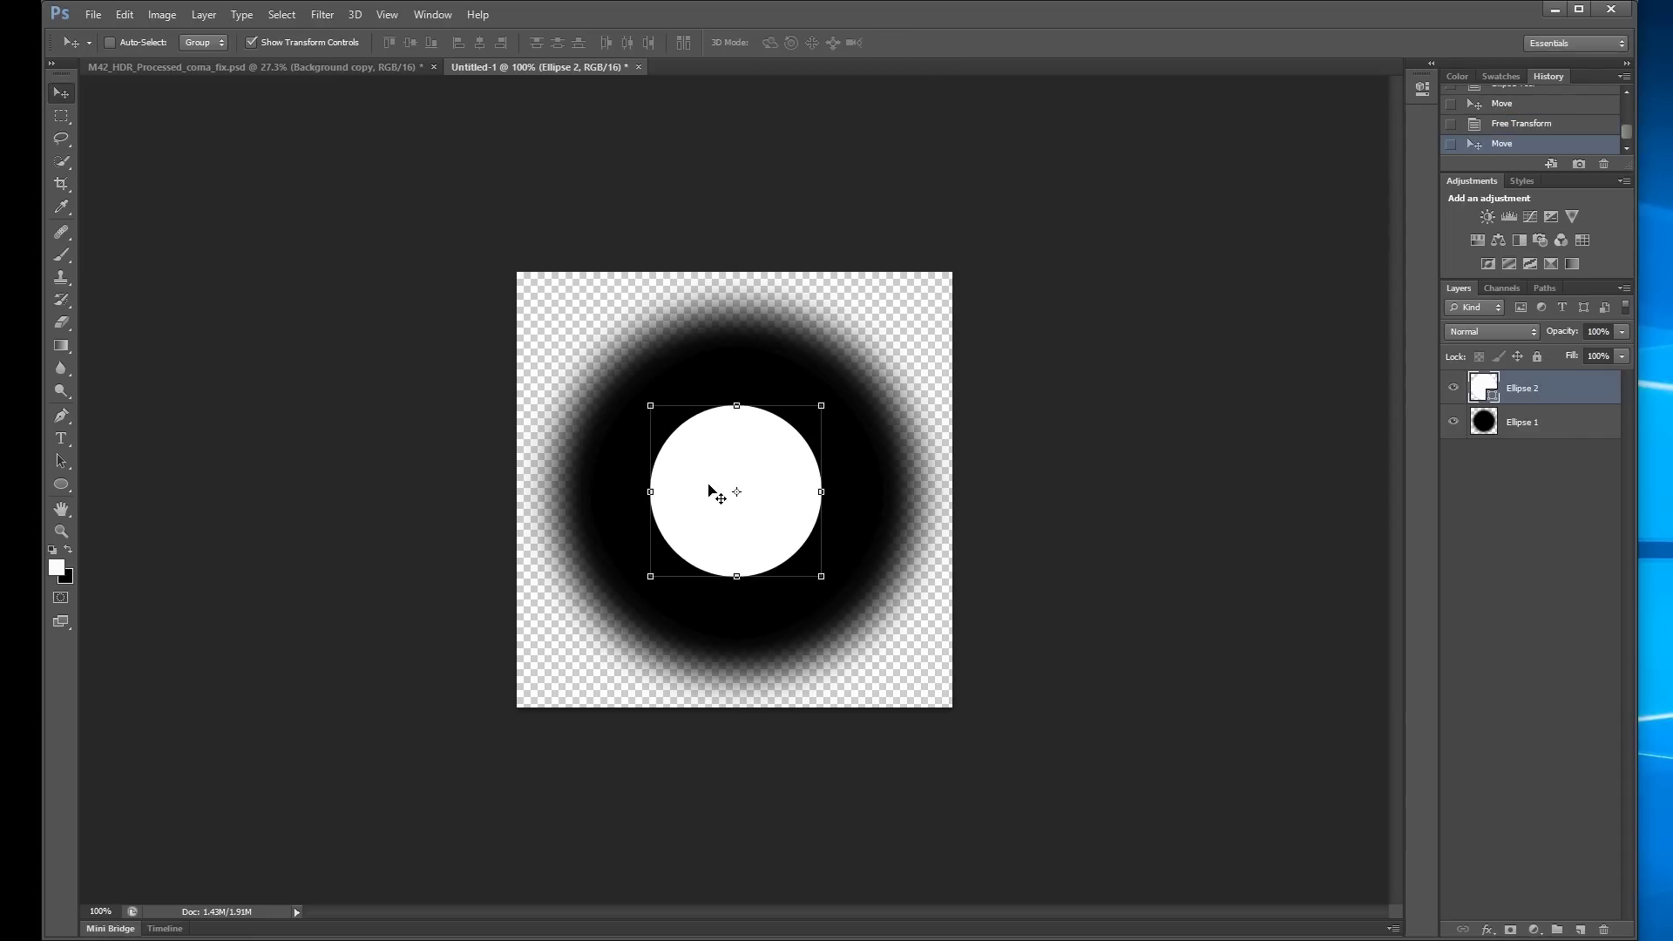
pyautogui.click(322, 13)
# Choose Gaussian Blur for the white circle, rasterize it, and set a 22.3 px radius.
pyautogui.moveTo(429, 204)
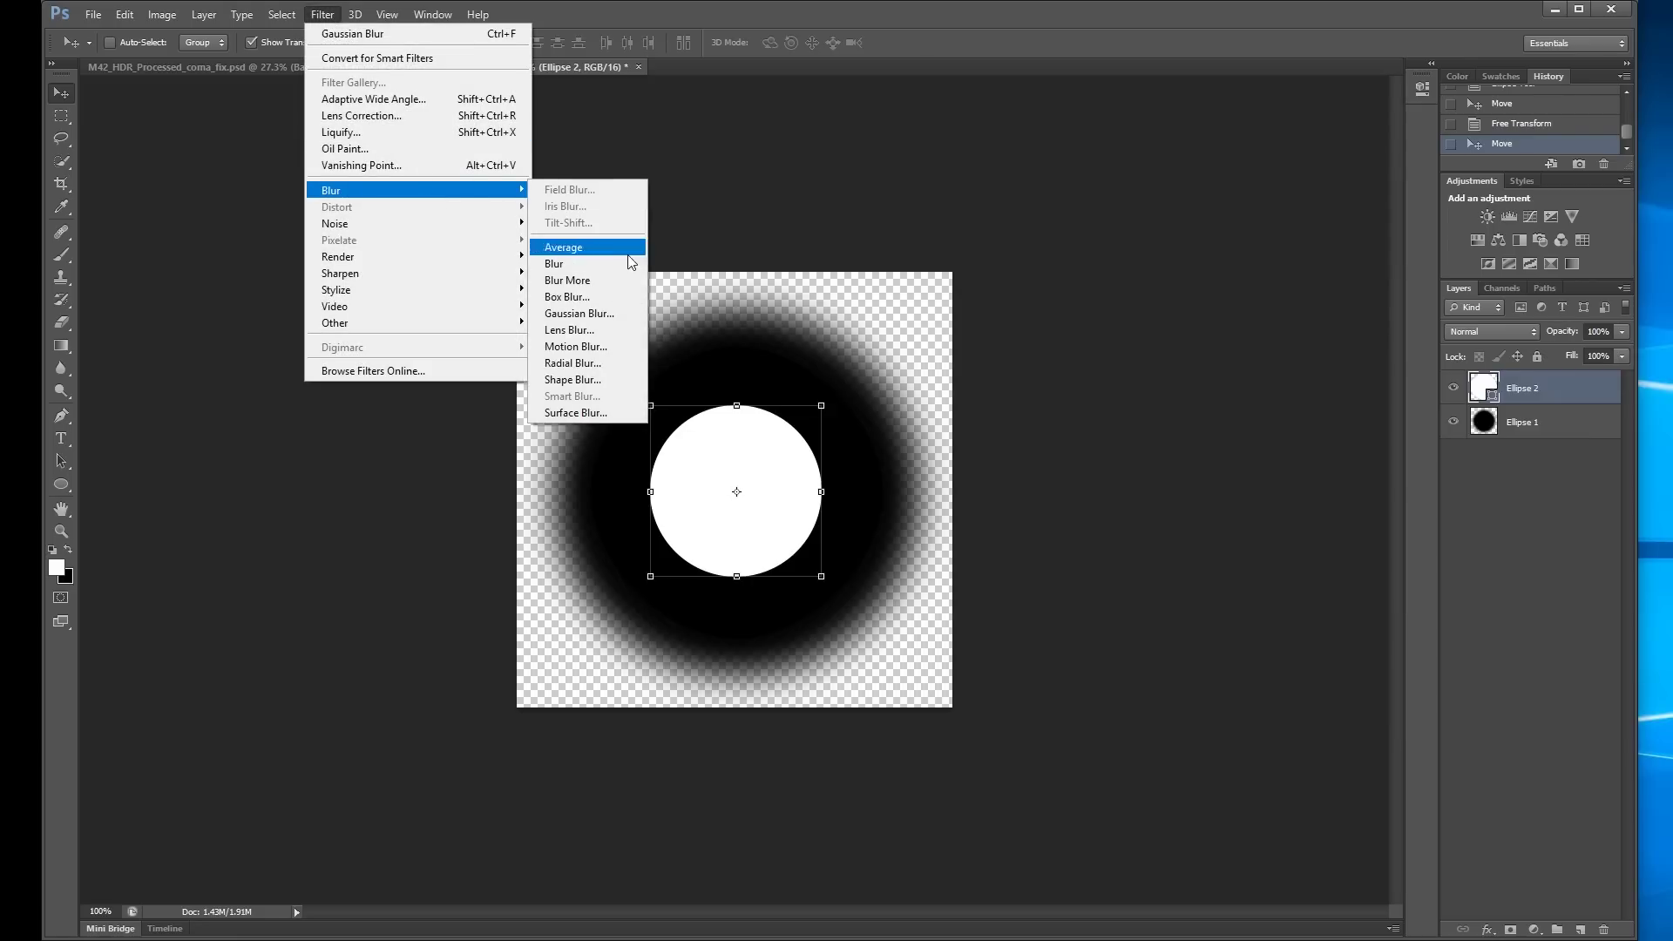
pyautogui.click(615, 313)
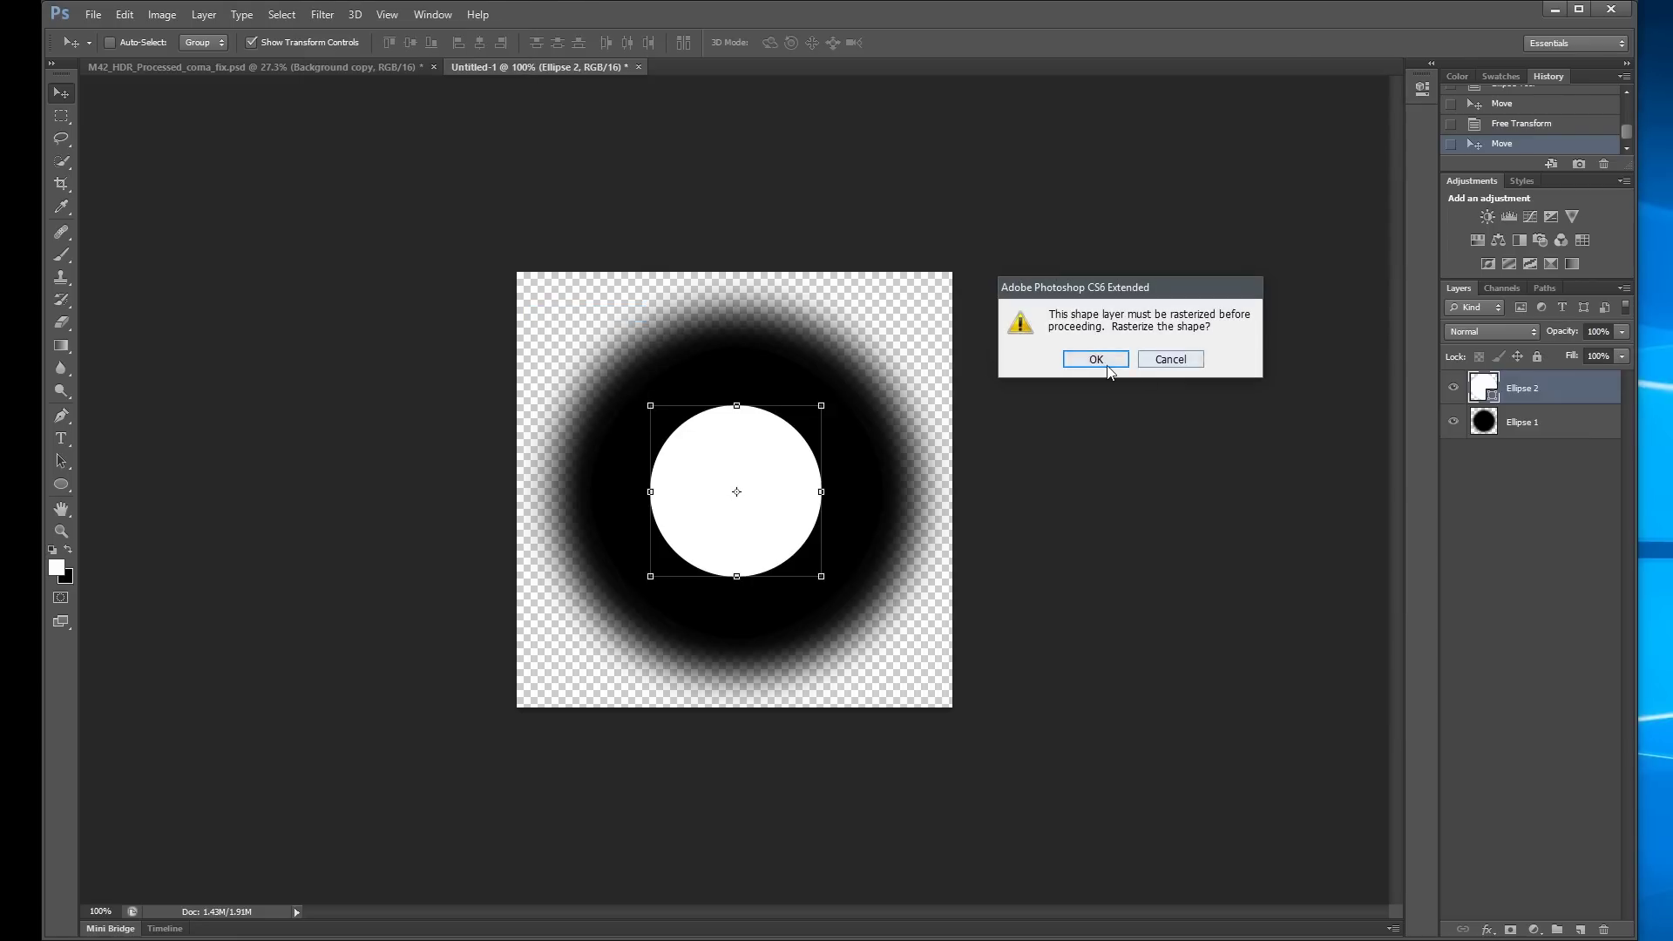
pyautogui.click(1075, 358)
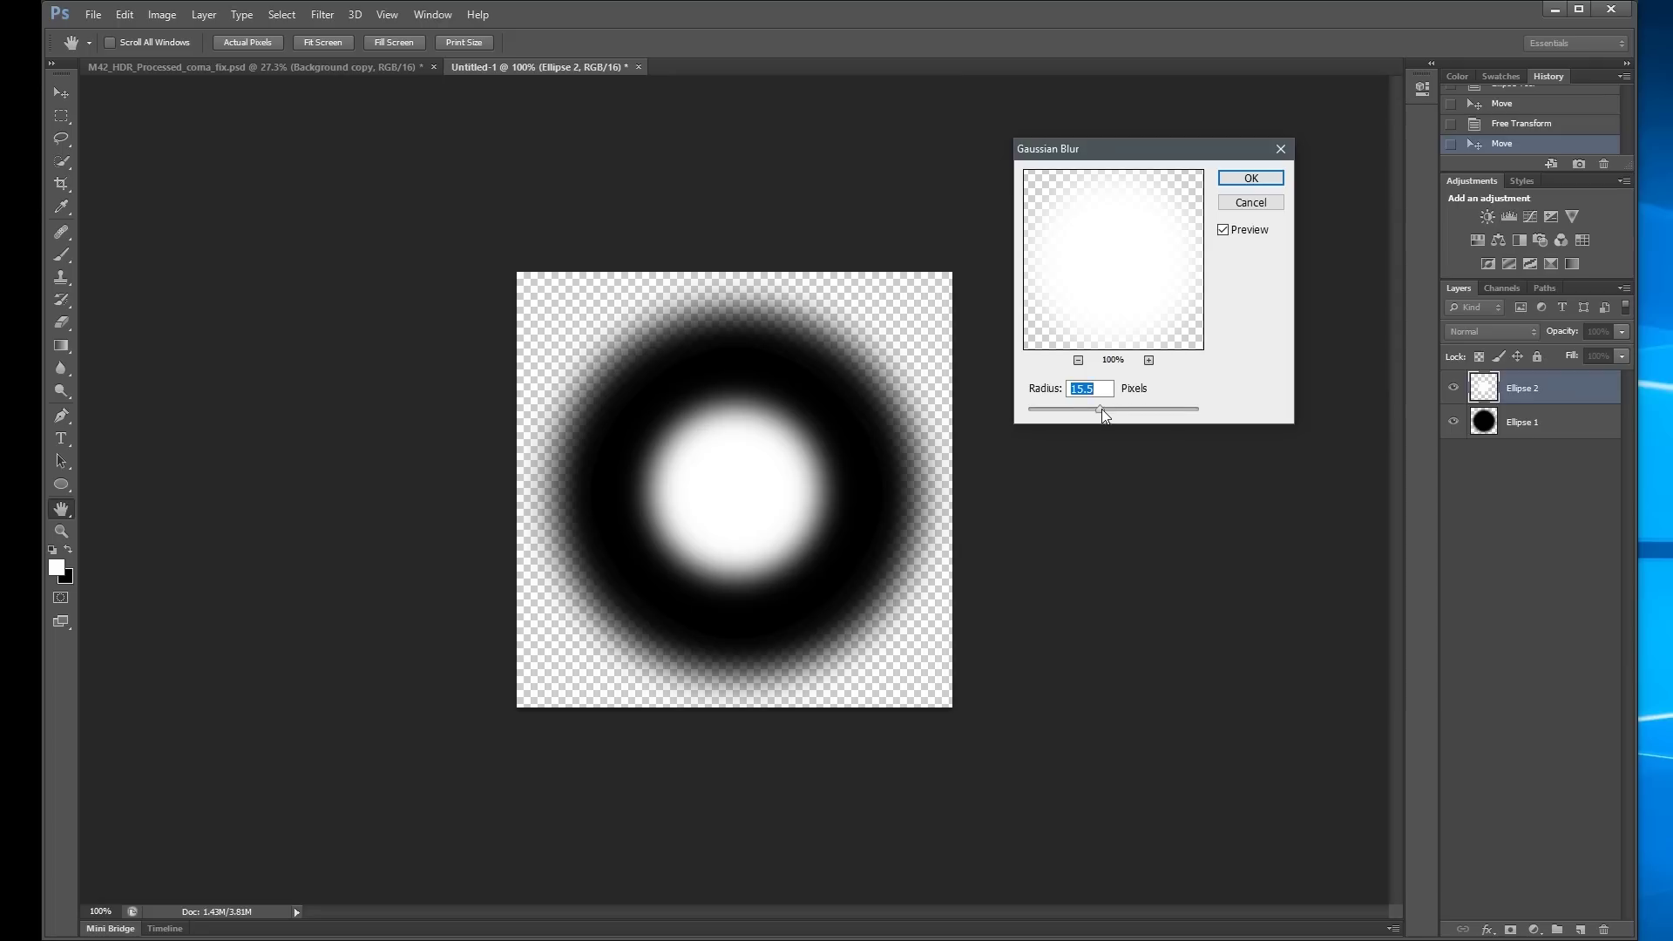
pyautogui.moveTo(1101, 409); pyautogui.dragTo(1104, 410)
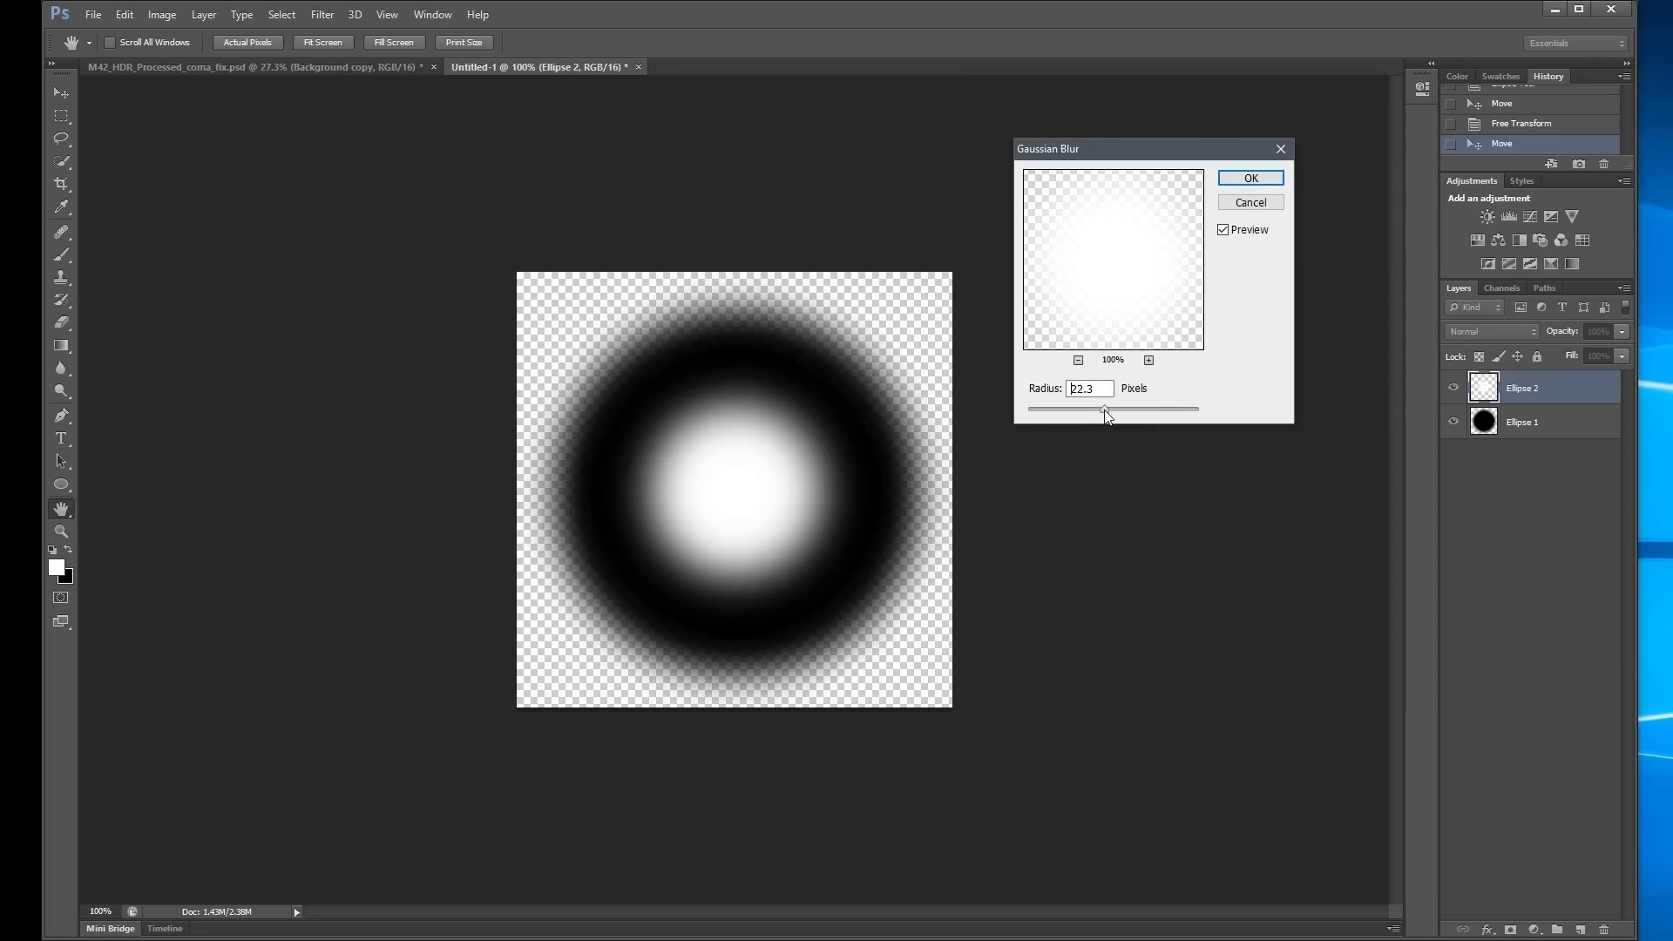
pyautogui.moveTo(1104, 409); pyautogui.dragTo(1103, 409)
pyautogui.moveTo(1174, 147); pyautogui.dragTo(1190, 138)
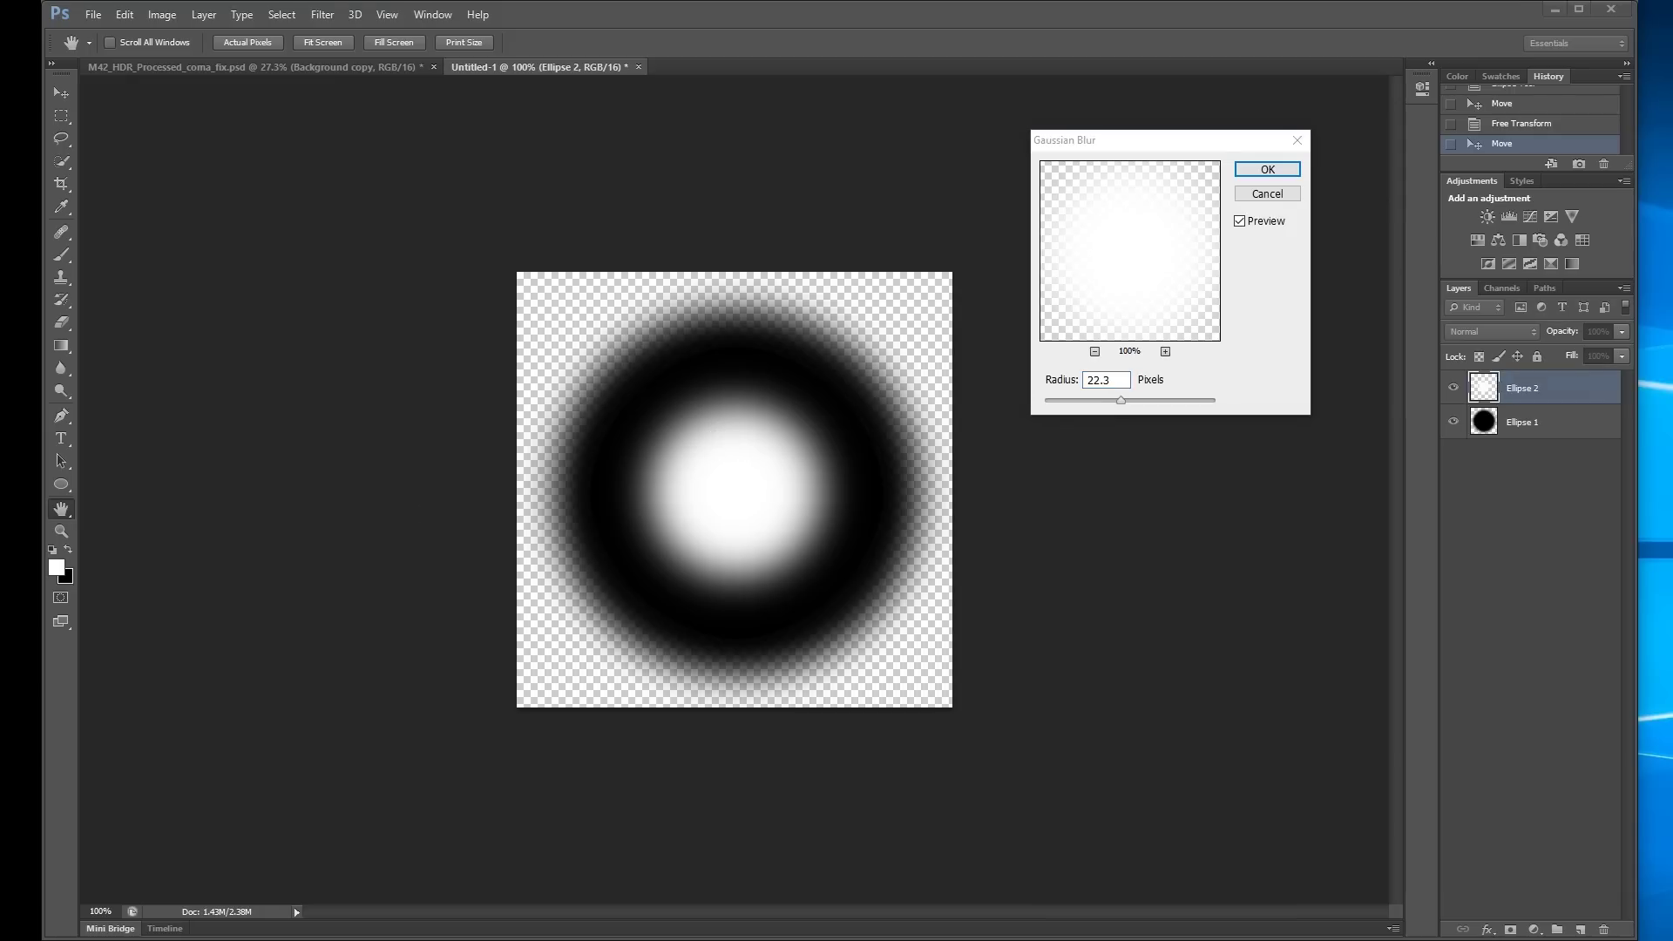
pyautogui.hotkey('alt', 'Tab')
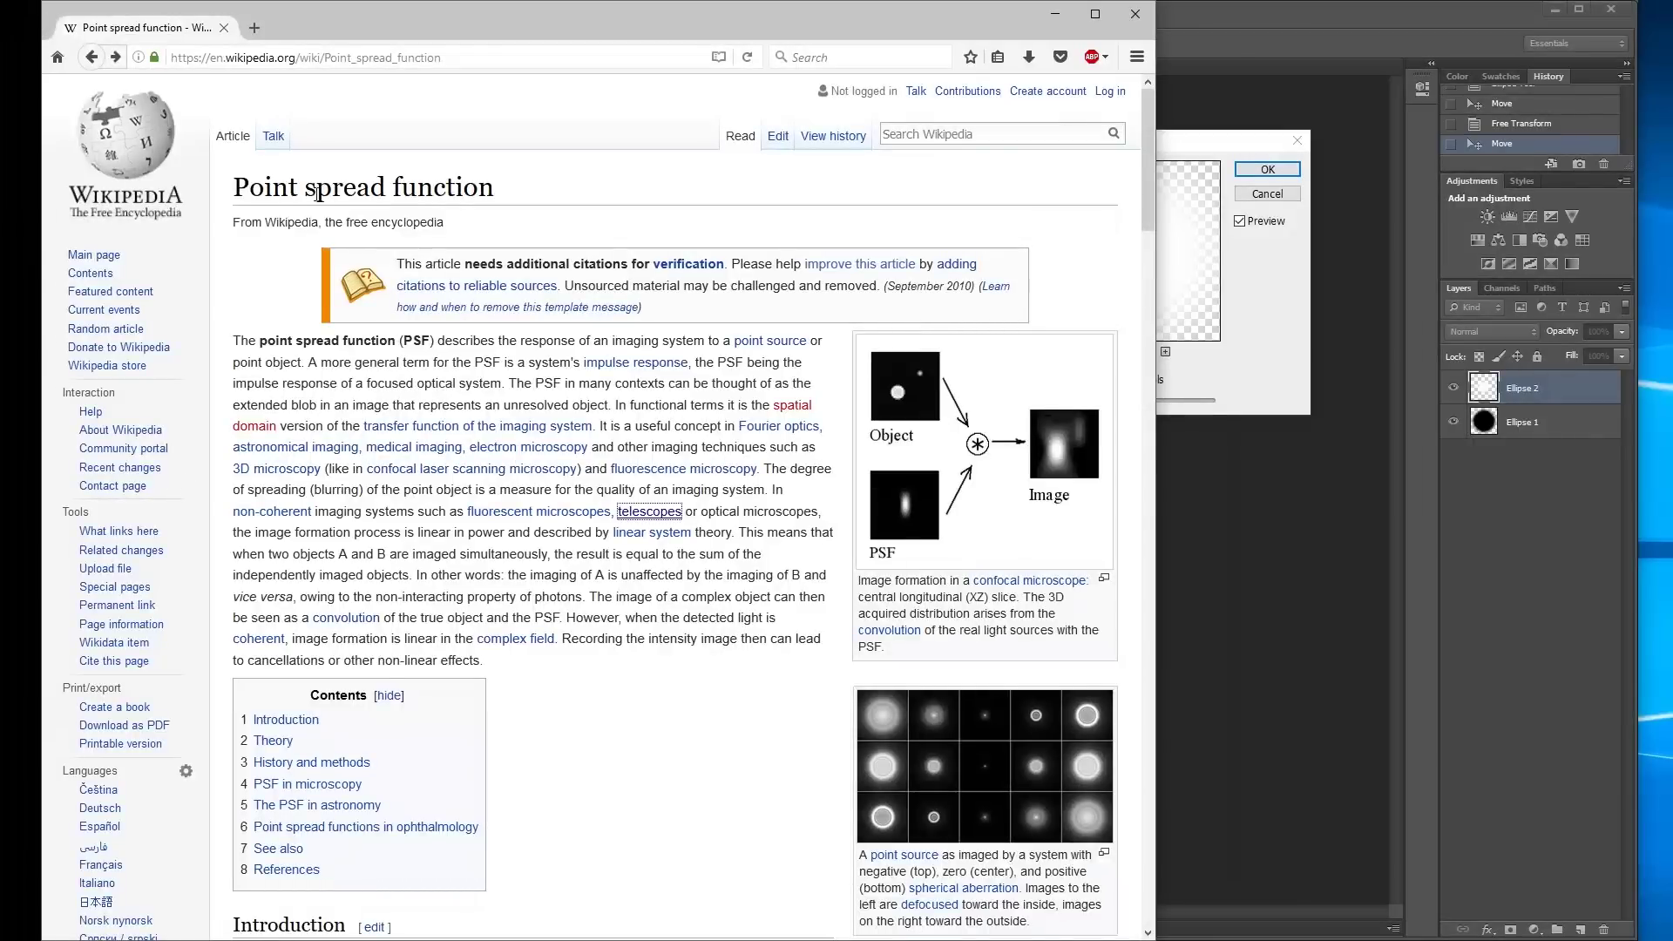
pyautogui.moveTo(241, 188); pyautogui.dragTo(502, 205)
pyautogui.click(502, 205)
pyautogui.scroll(-10, 818, 573)
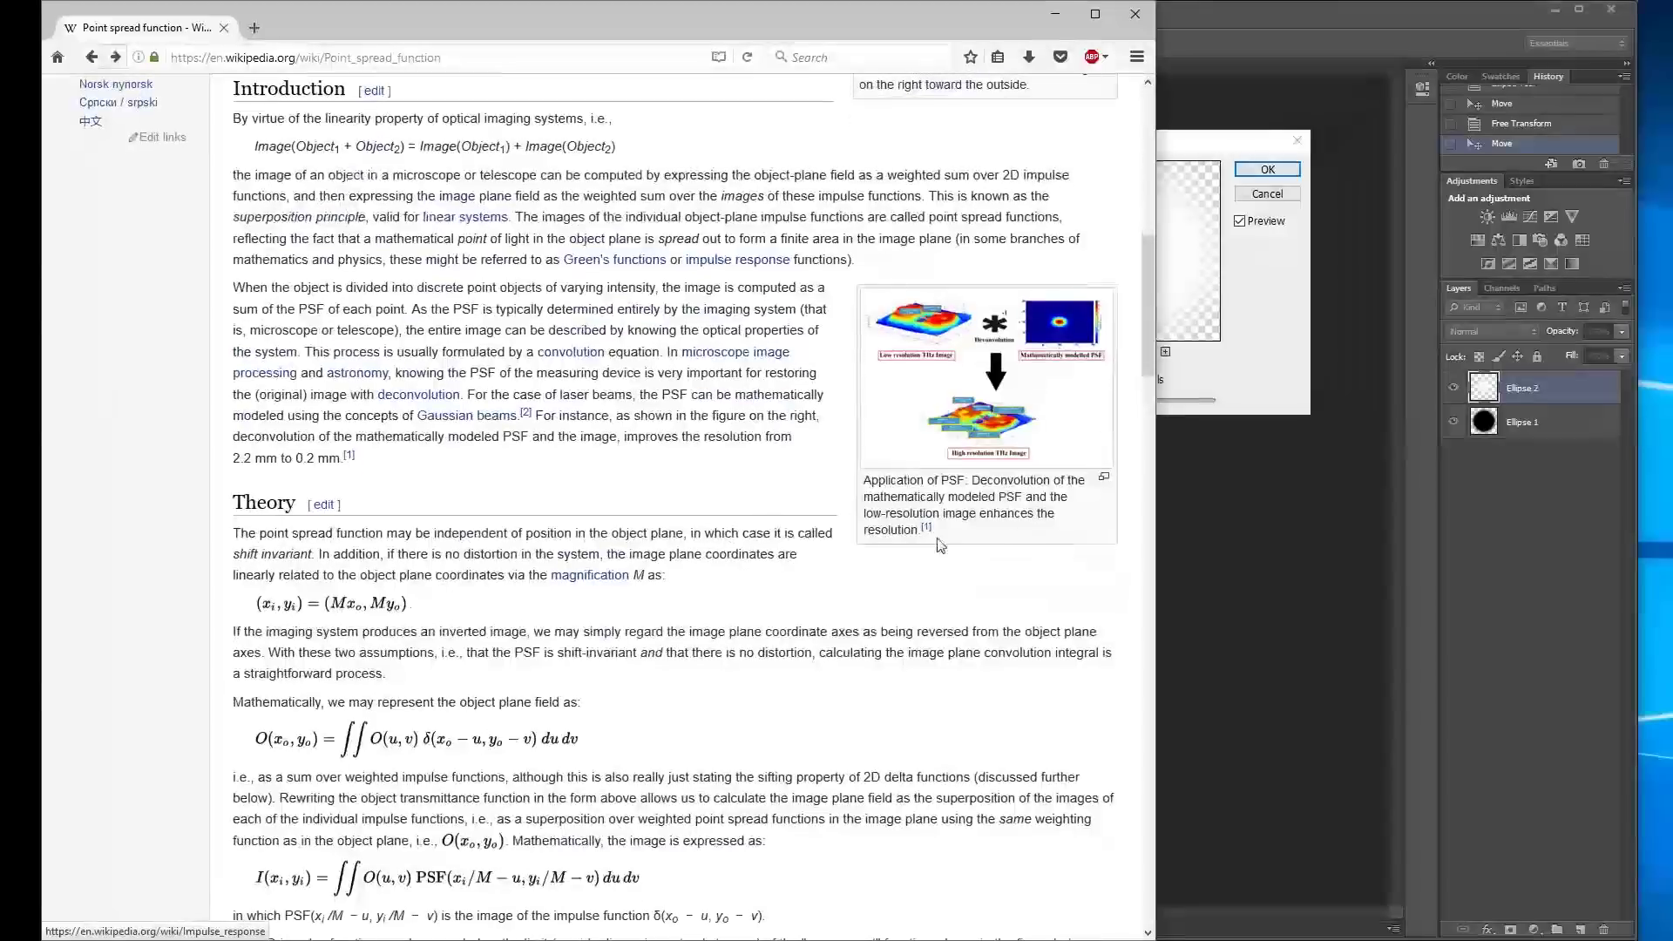
pyautogui.moveTo(1152, 347); pyautogui.dragTo(1151, 557)
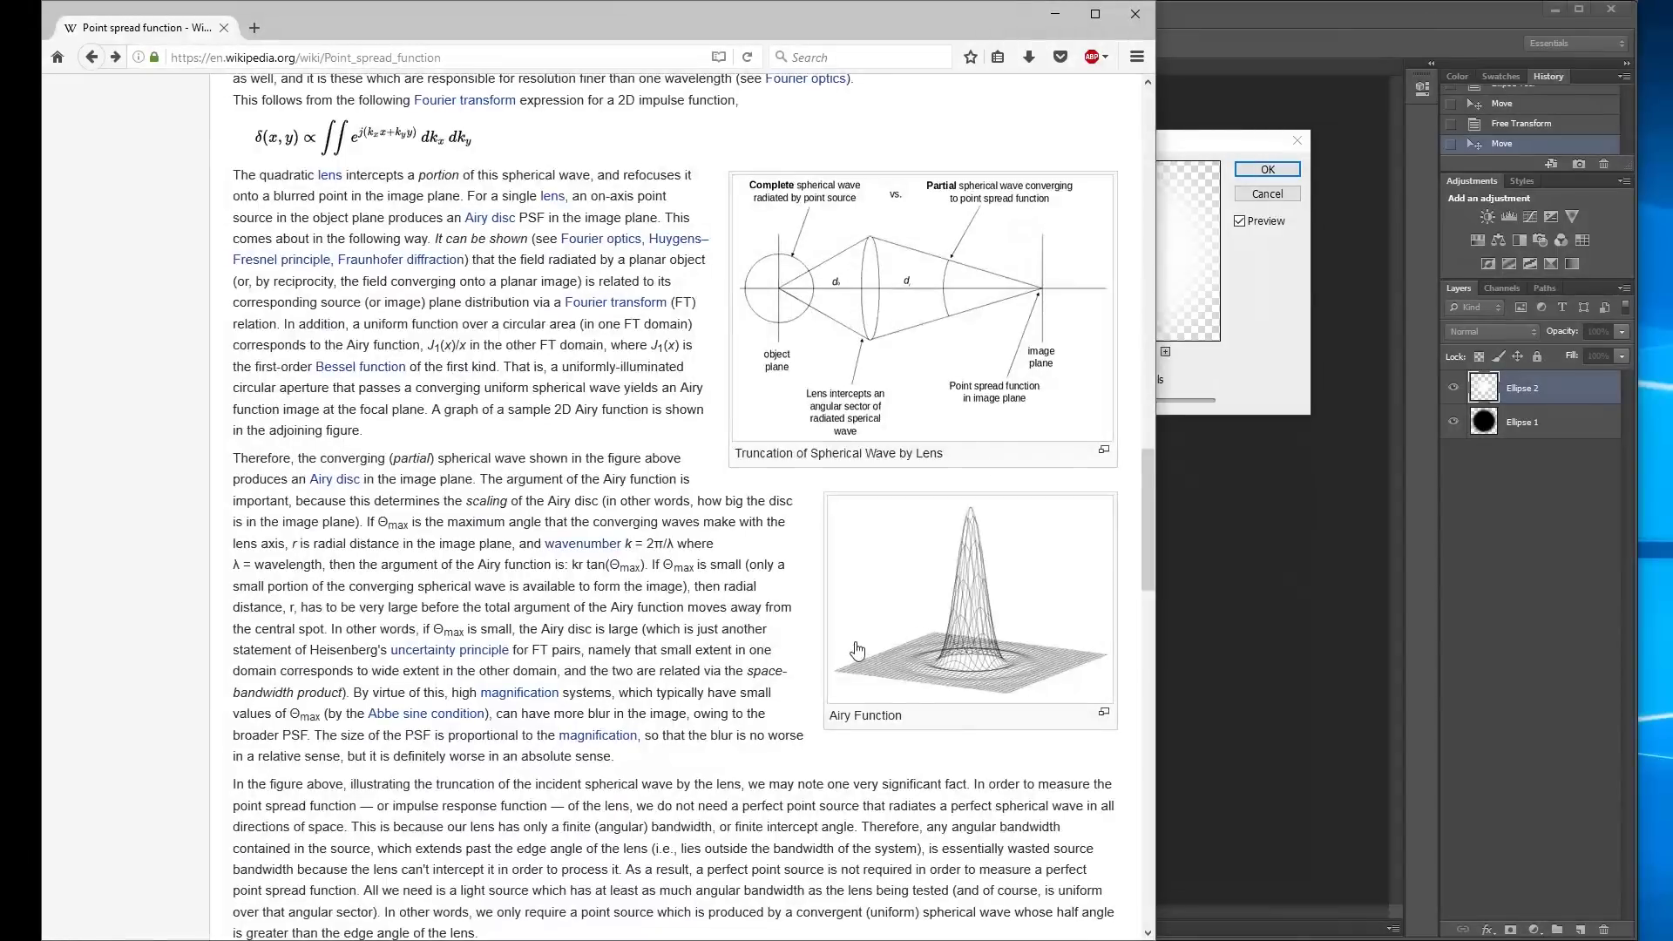
pyautogui.moveTo(1150, 540); pyautogui.dragTo(1144, 383)
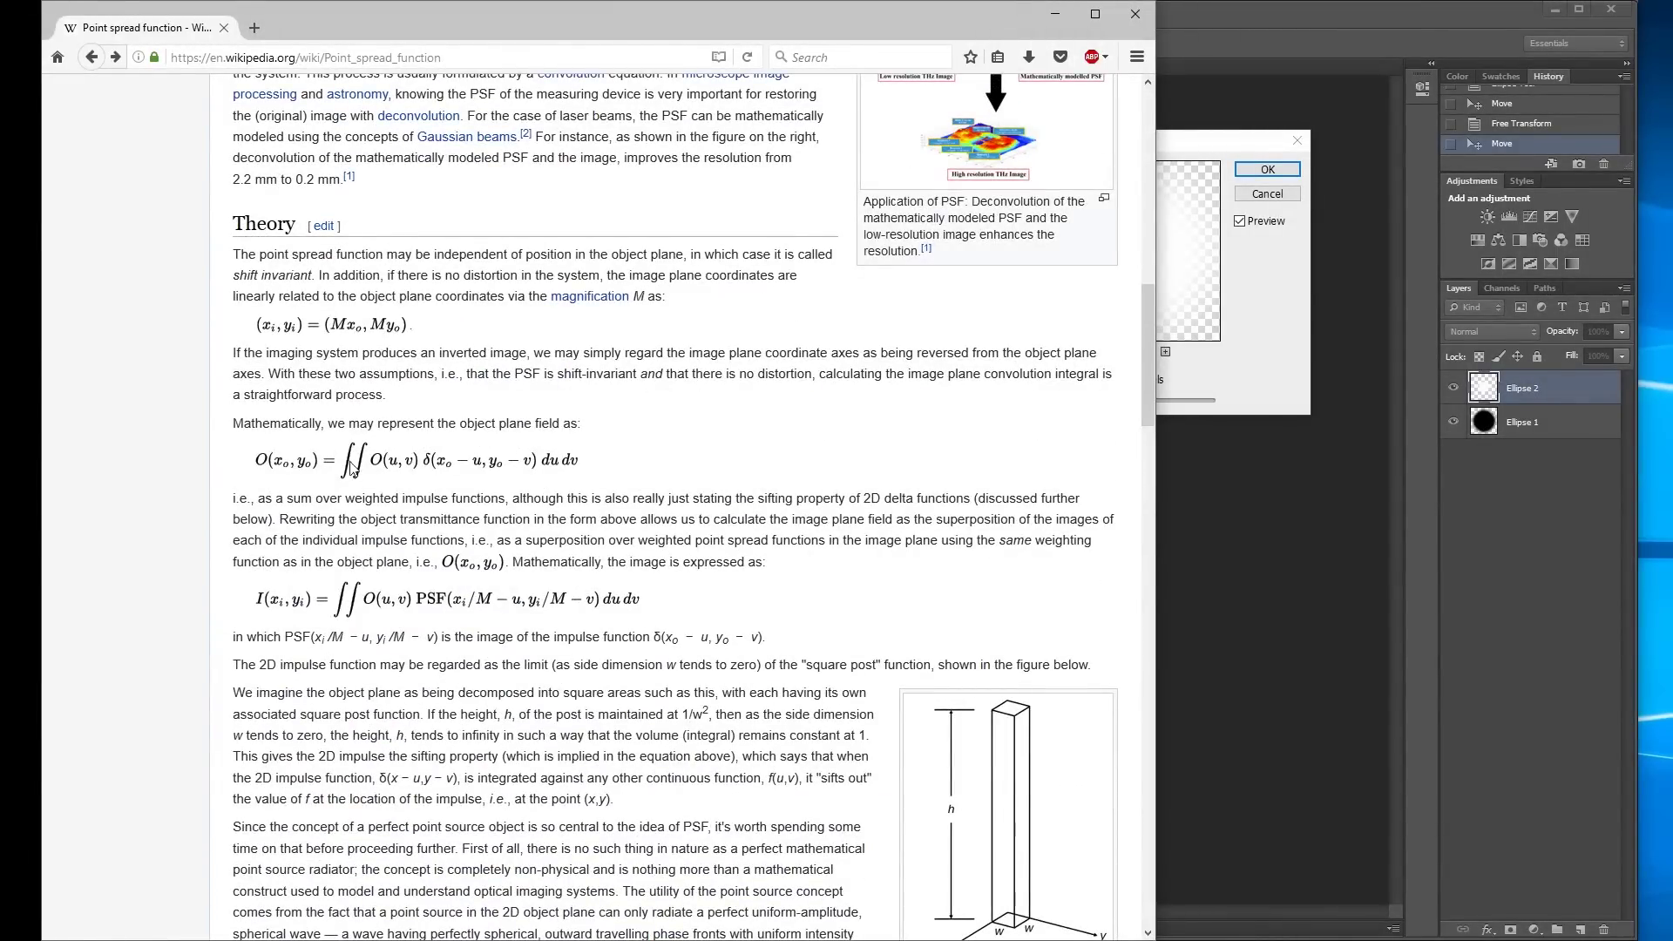
pyautogui.moveTo(1140, 314); pyautogui.dragTo(1137, 189)
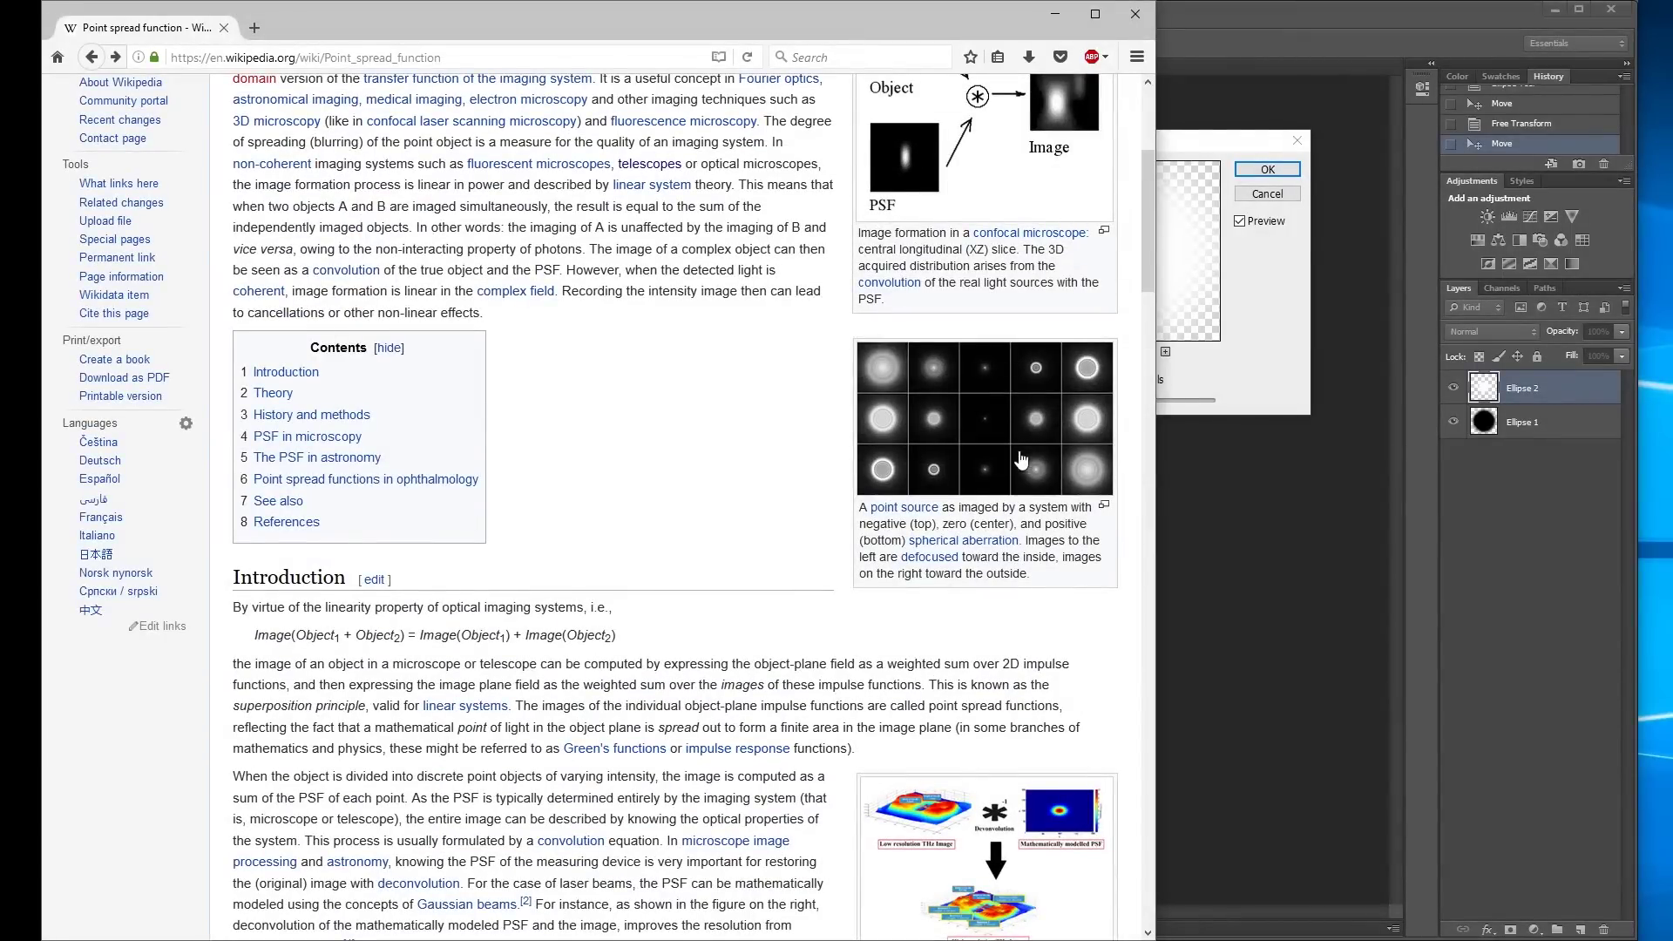
pyautogui.click(1206, 9)
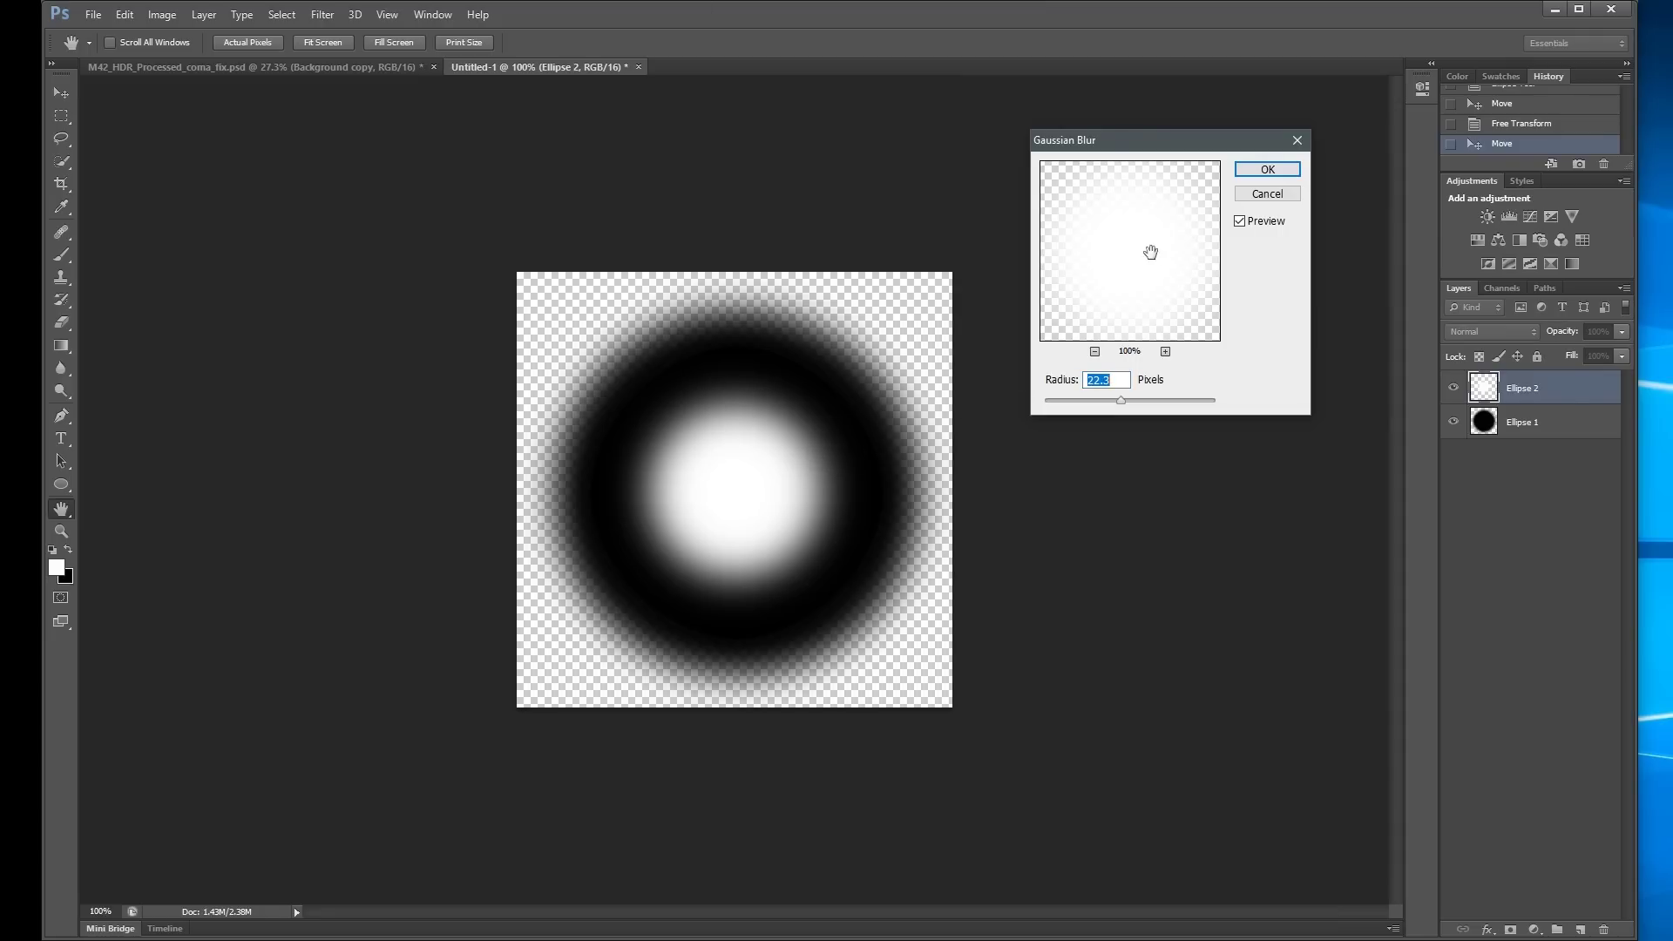
# Apply the 22.3 px blur and define the image as a brush preset named 'coma corrector'.
pyautogui.click(1271, 170)
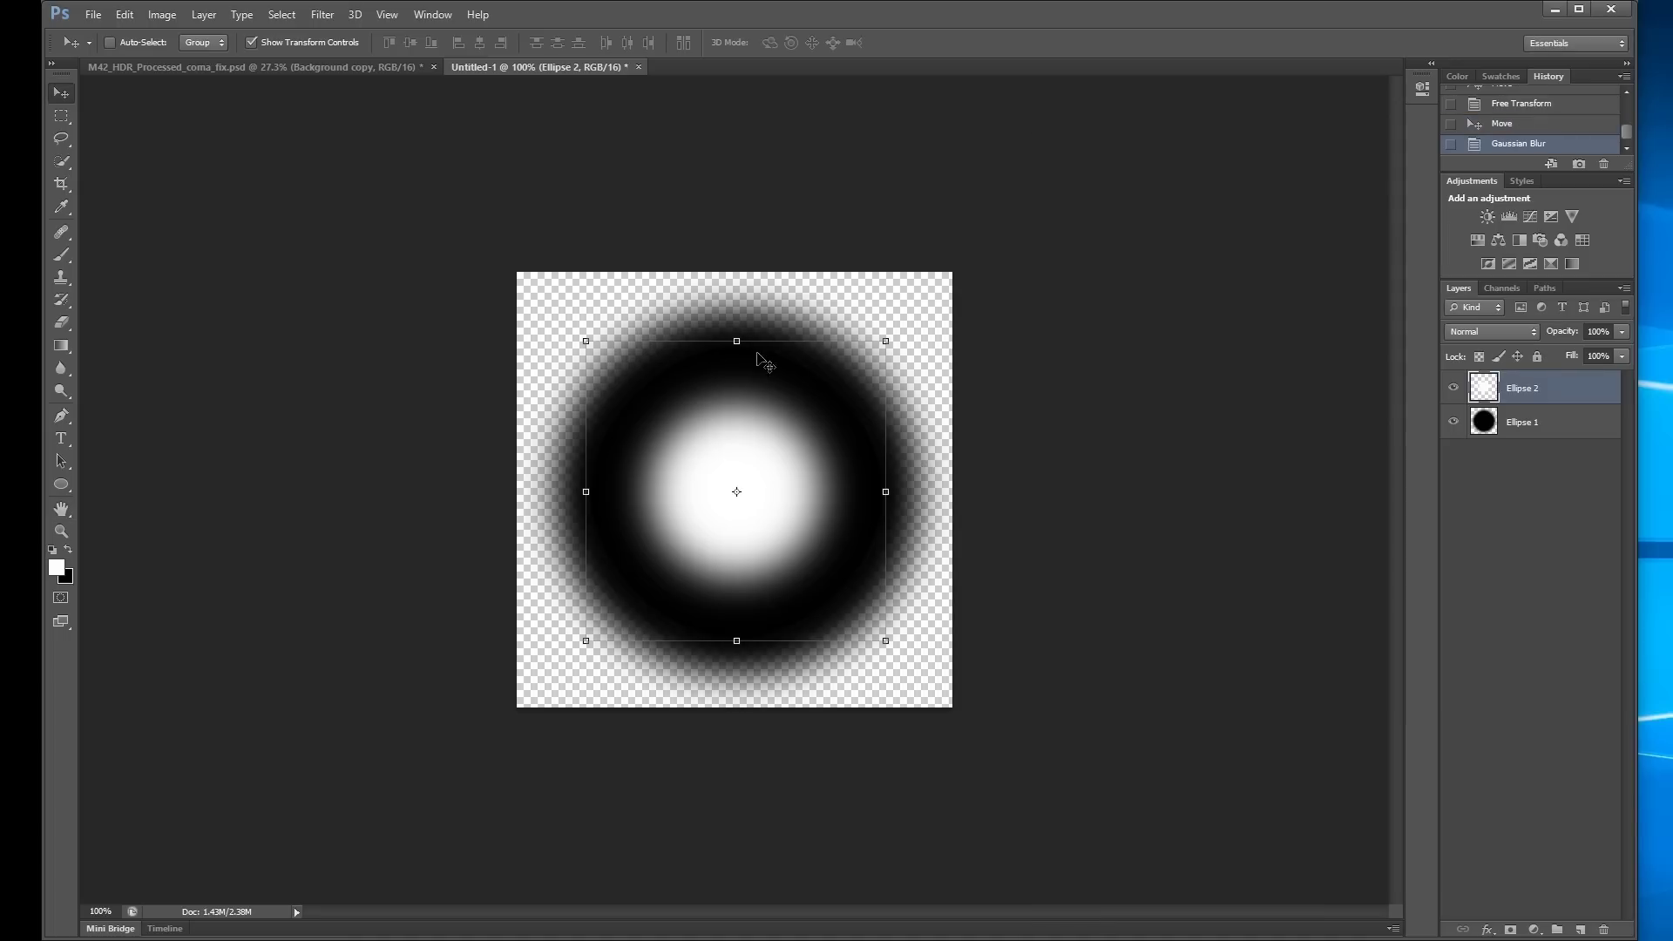
pyautogui.click(252, 43)
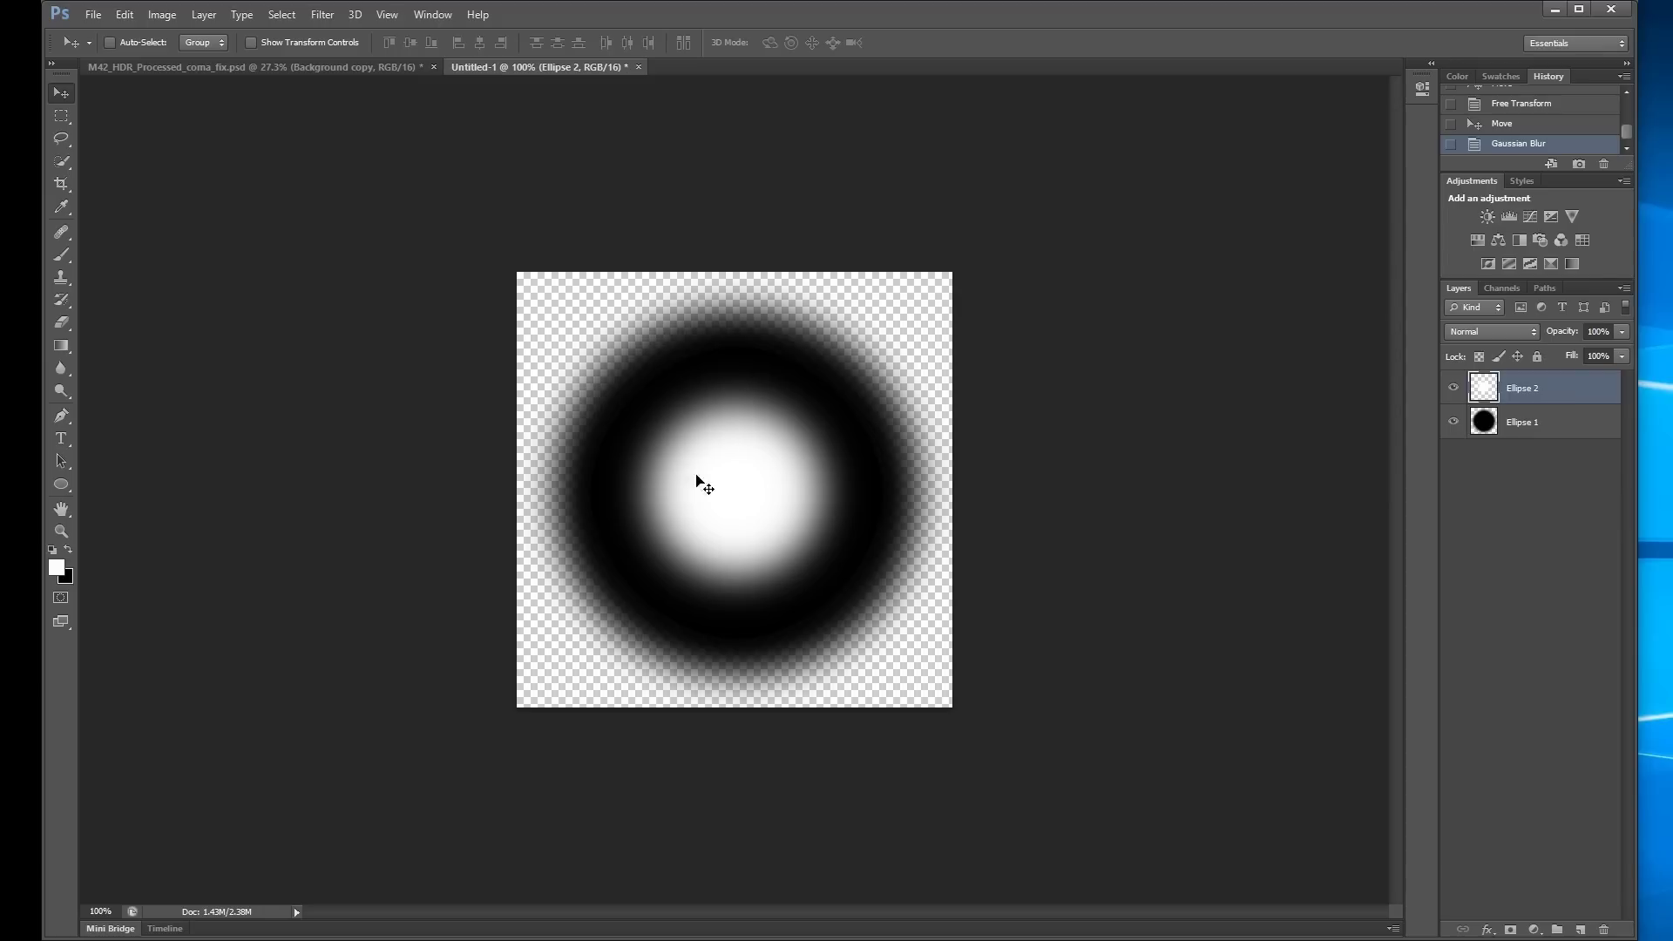
pyautogui.click(122, 18)
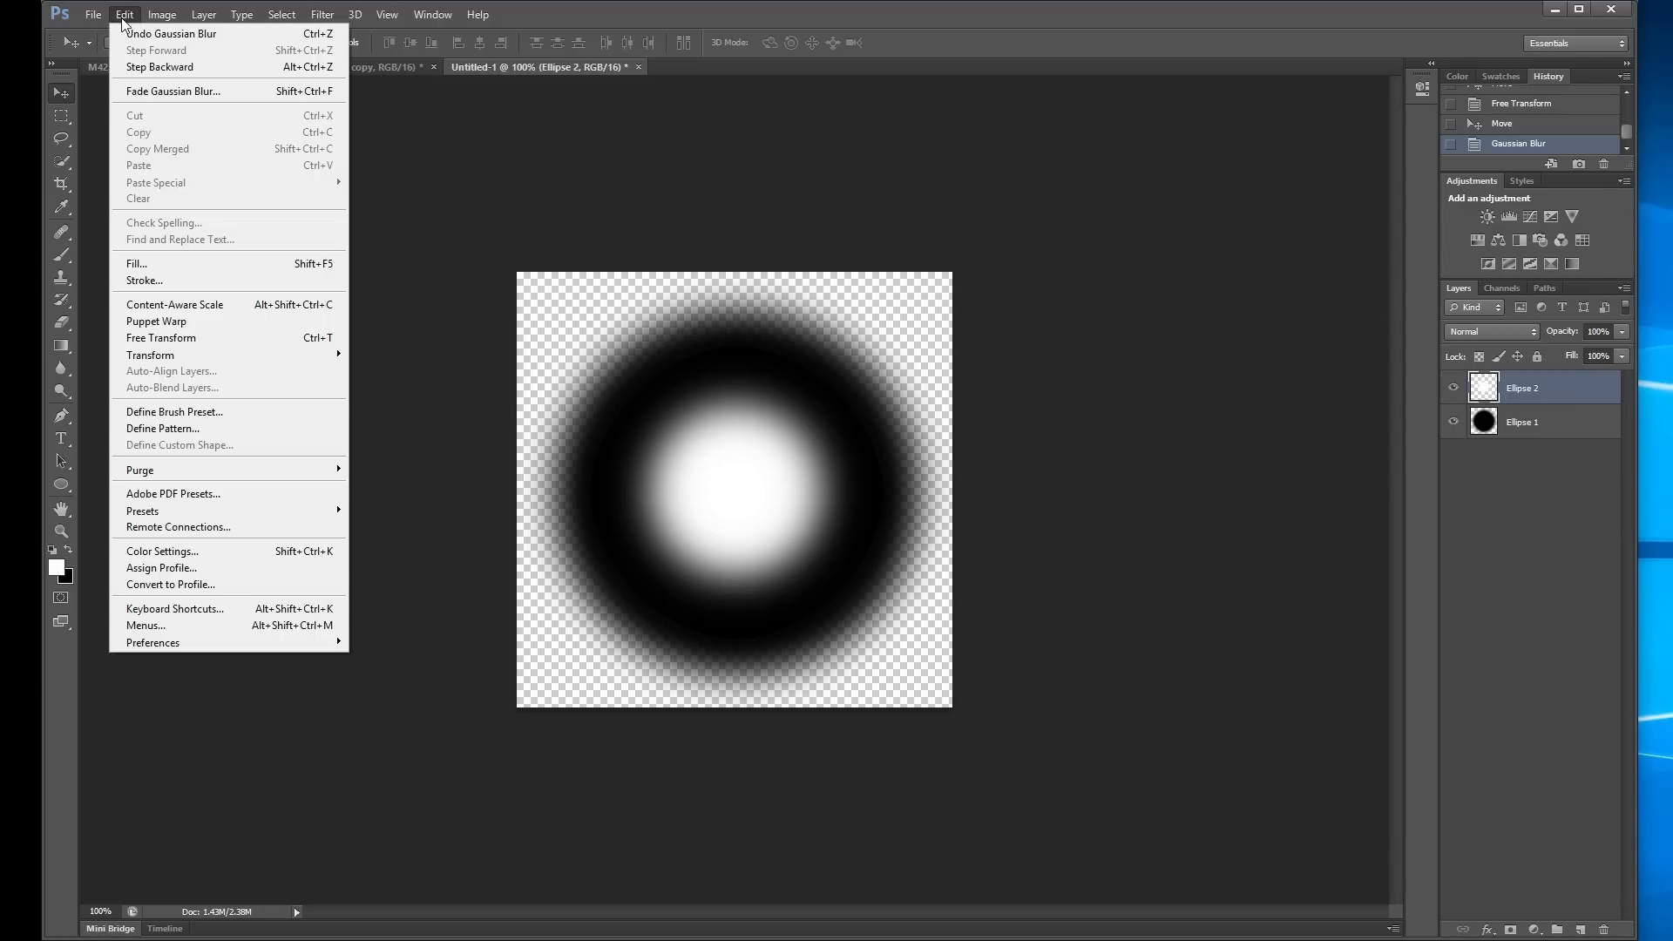
pyautogui.click(242, 410)
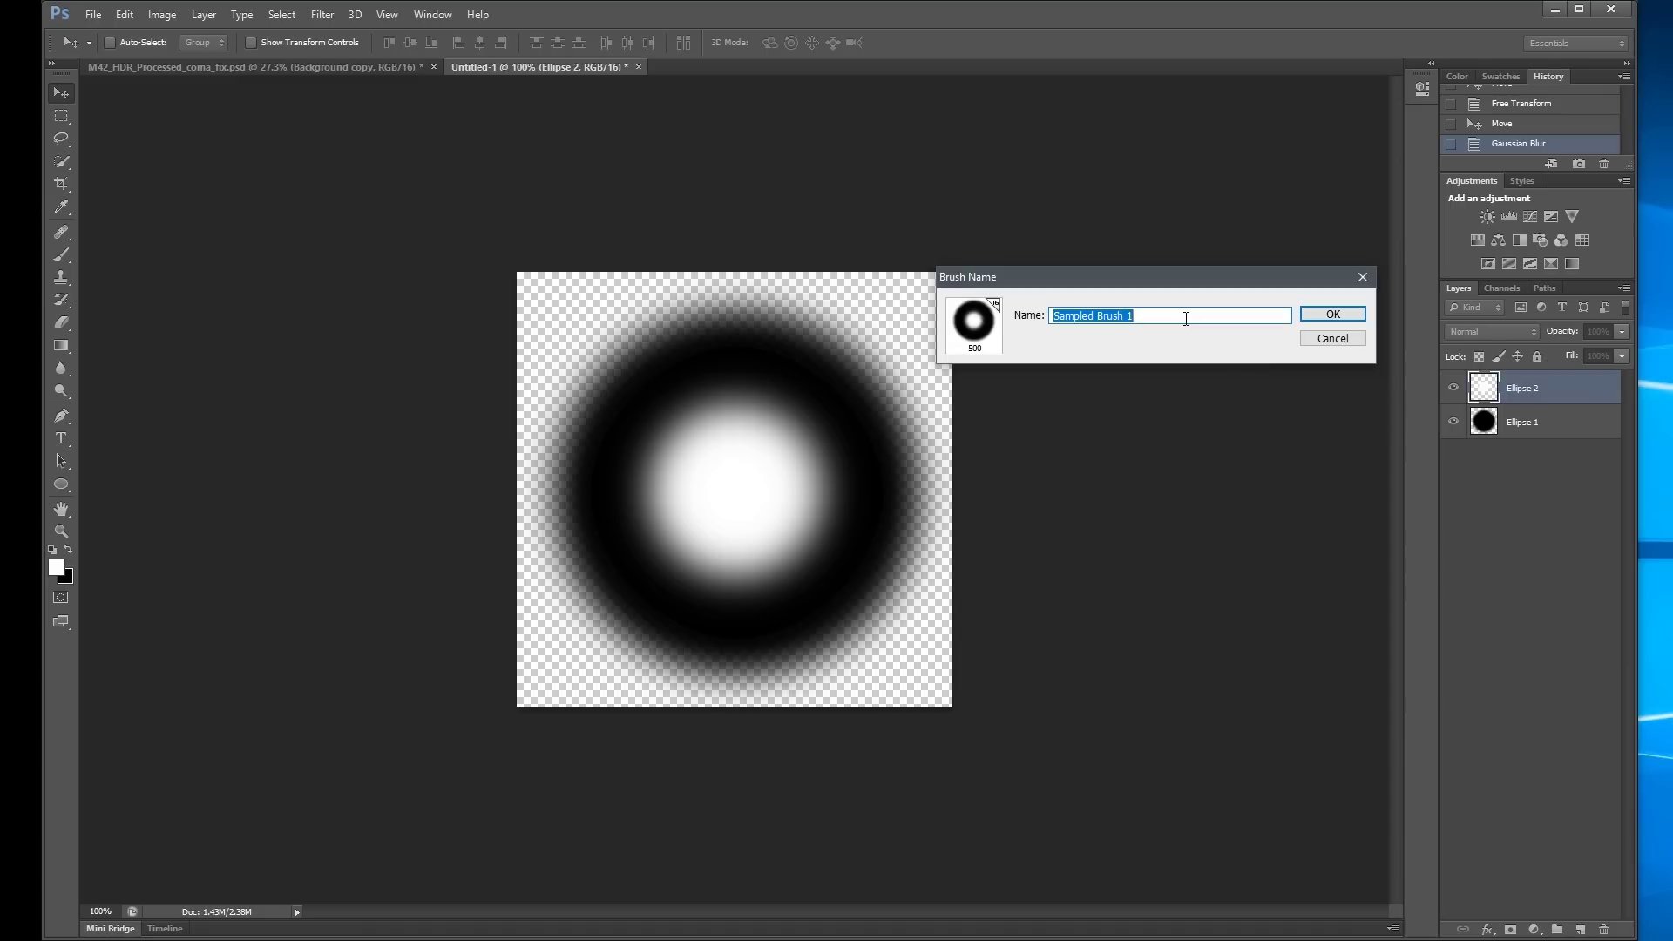
pyautogui.write('coma corrector 7')
pyautogui.press('Return')
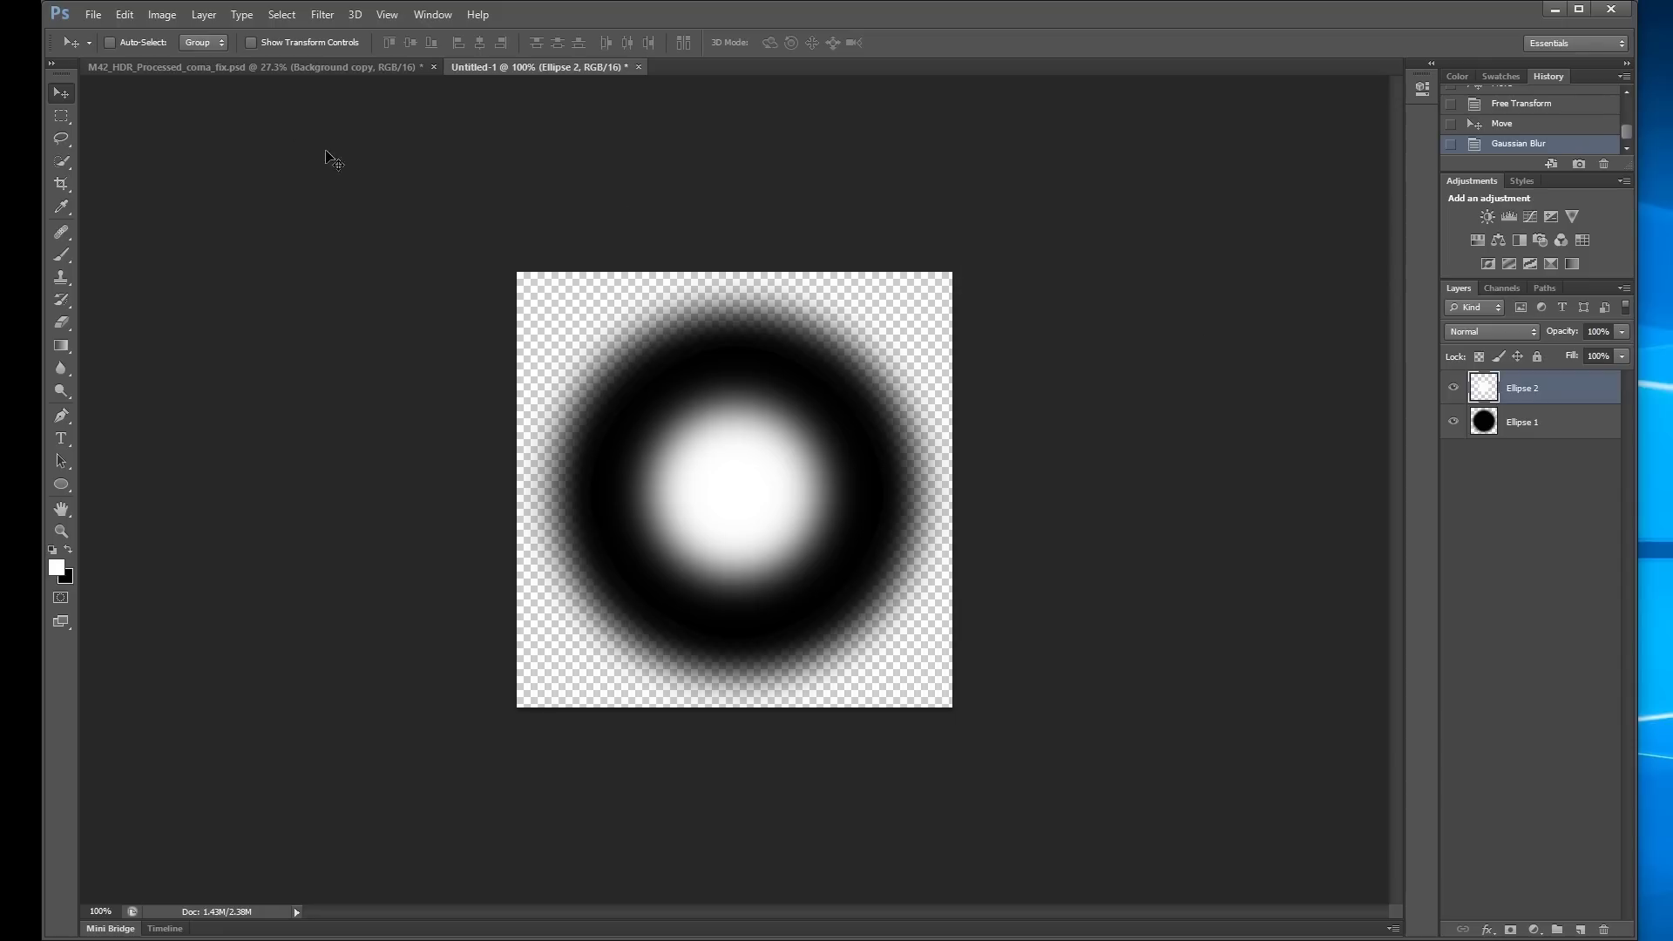
# Switch to the M42 image and zoom in on the upper-left star field.
pyautogui.click(302, 70)
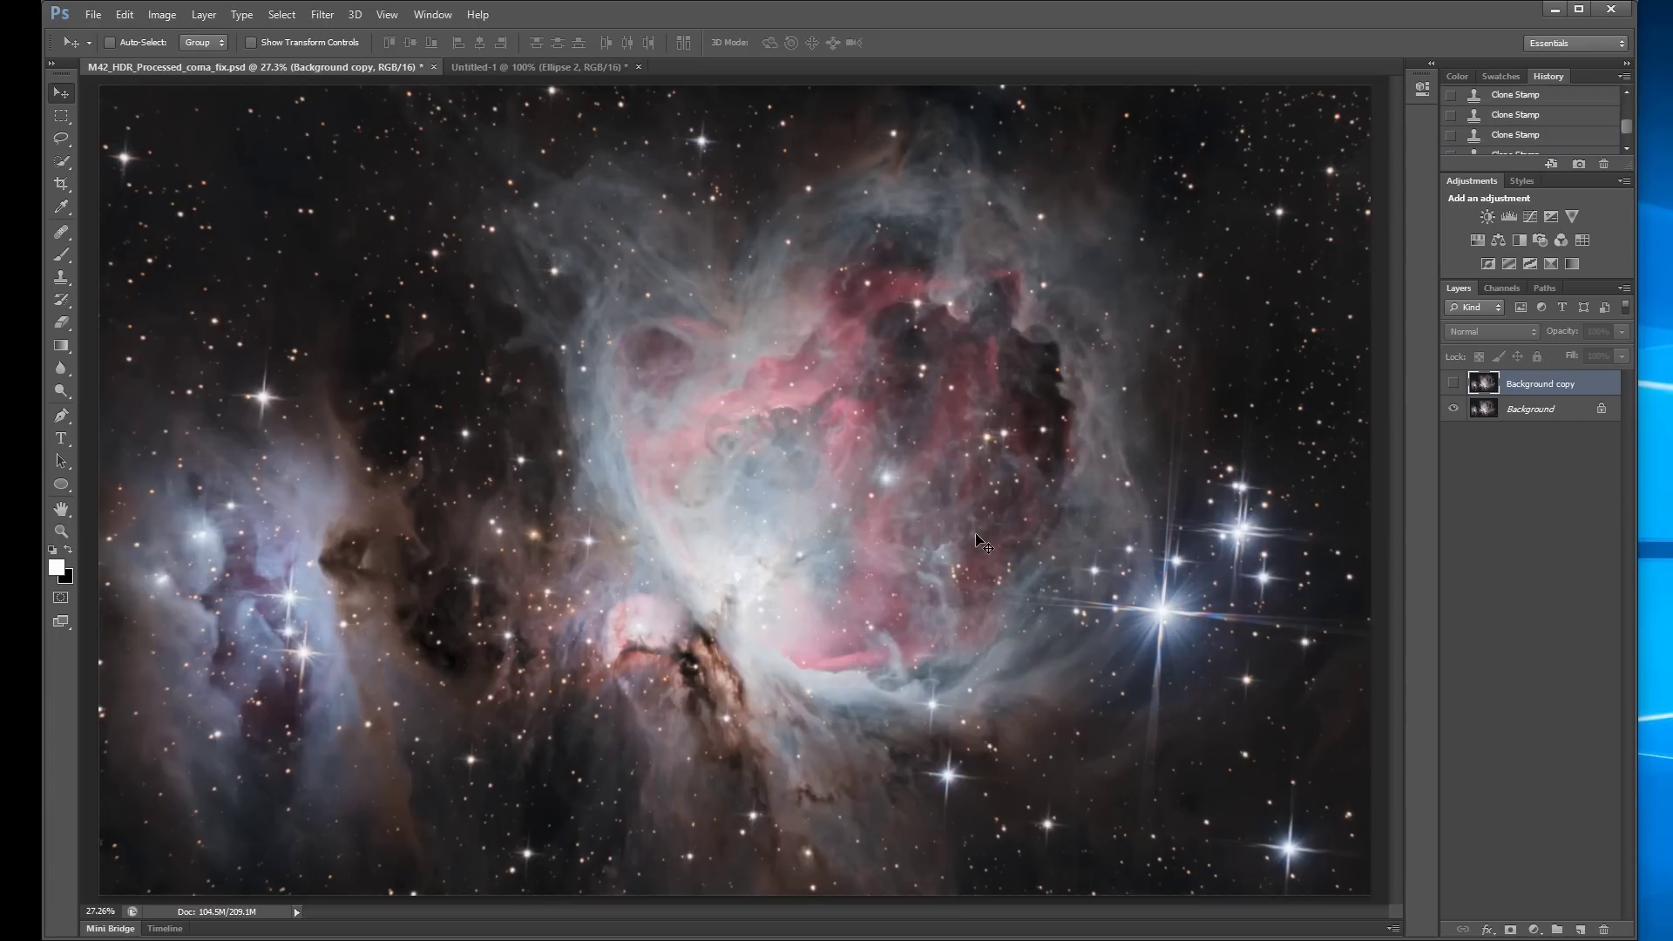
pyautogui.scroll(5, 338, 350)
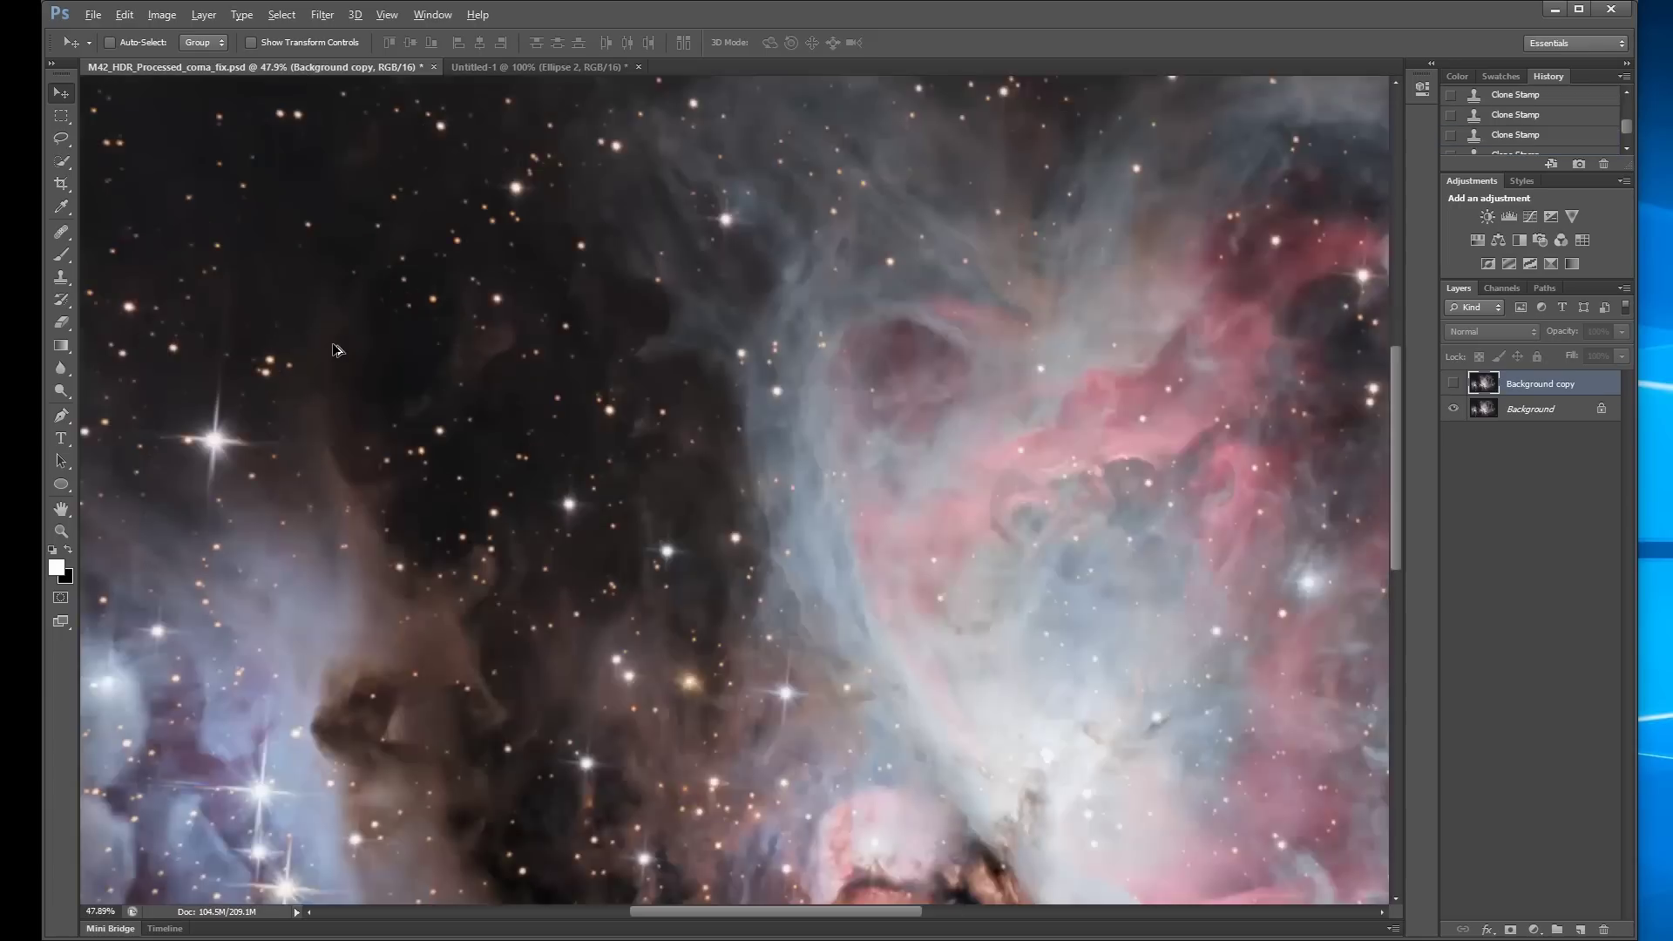
pyautogui.moveTo(338, 351); pyautogui.dragTo(488, 441)
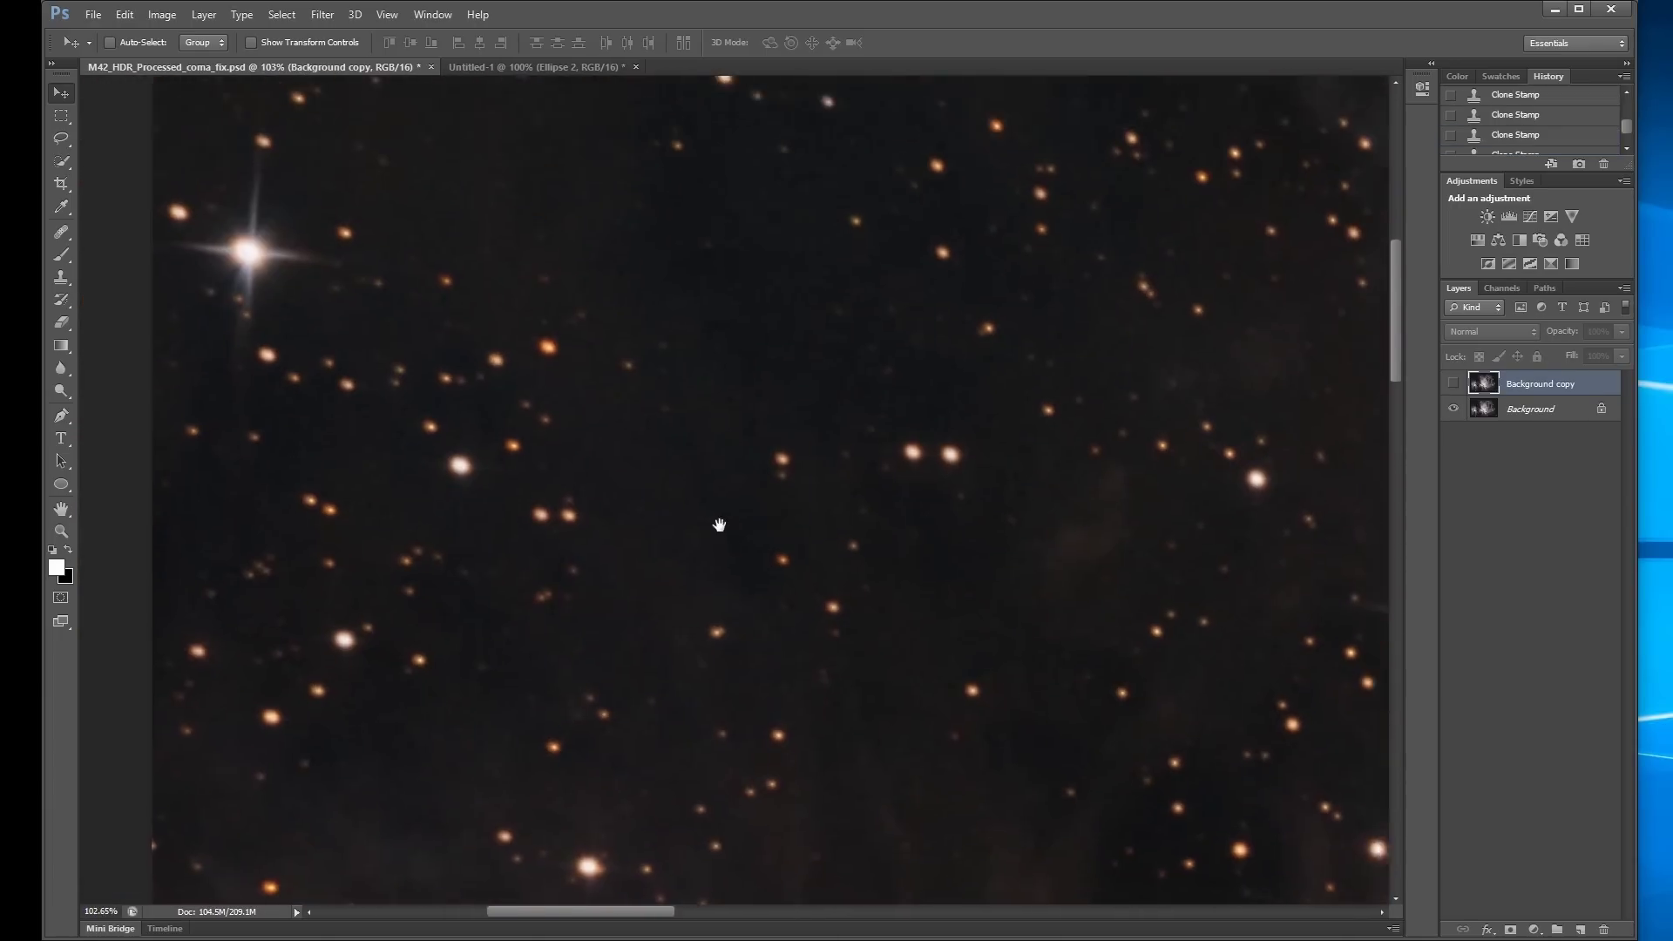
pyautogui.scroll(5, 563, 462)
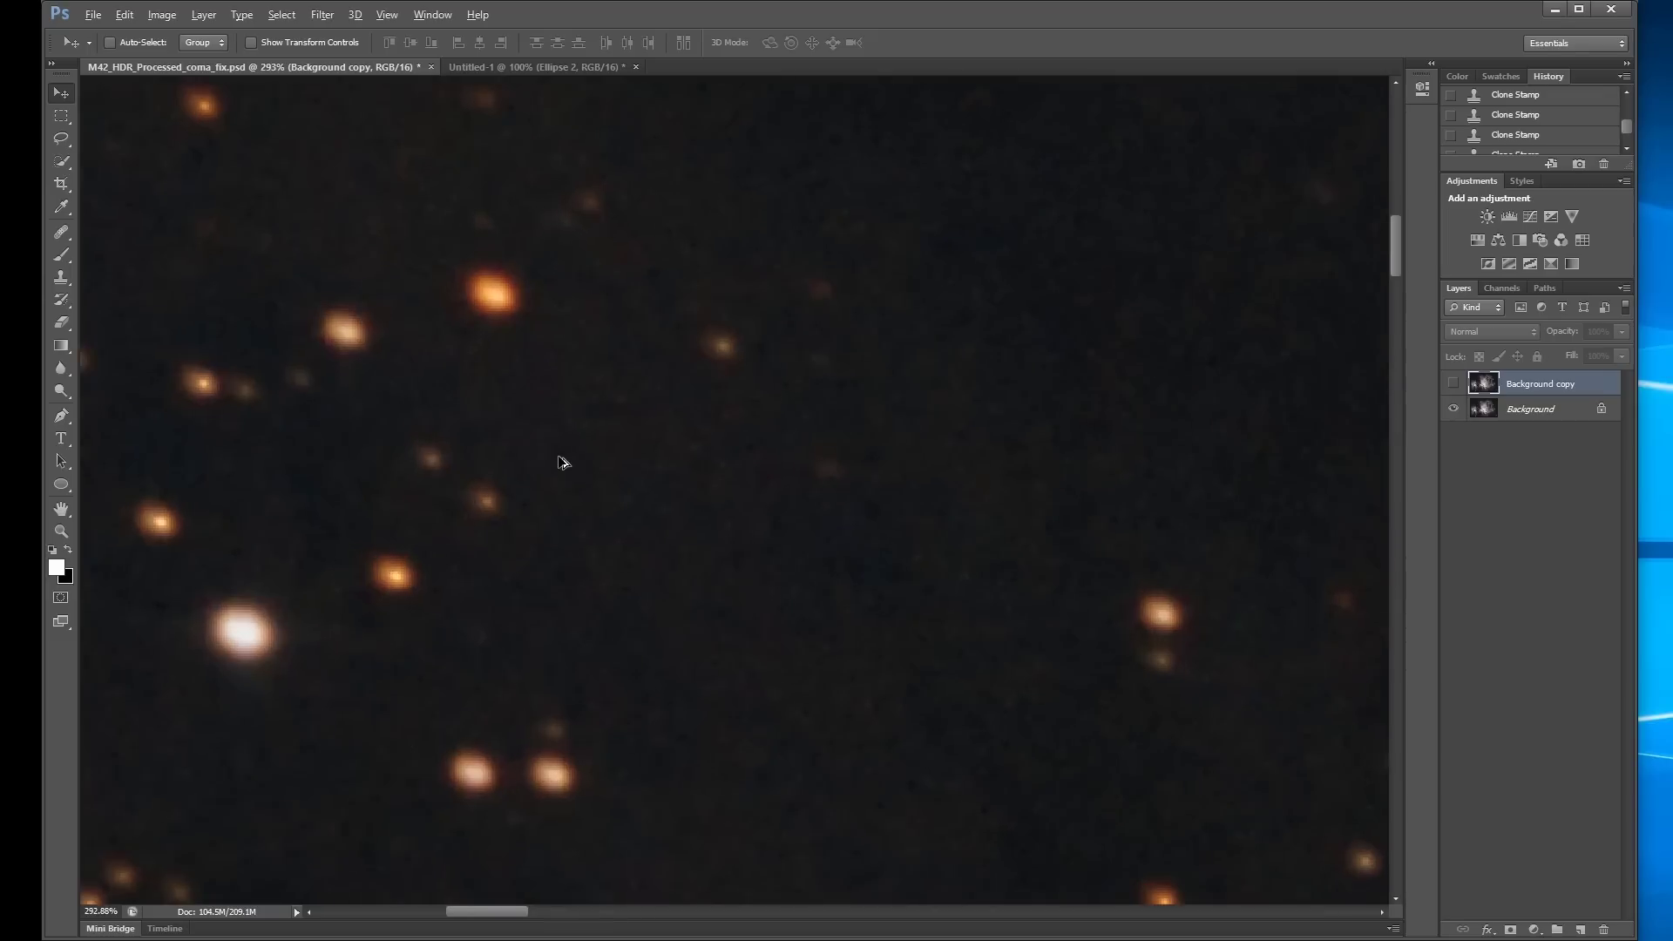
pyautogui.moveTo(604, 441); pyautogui.dragTo(746, 553)
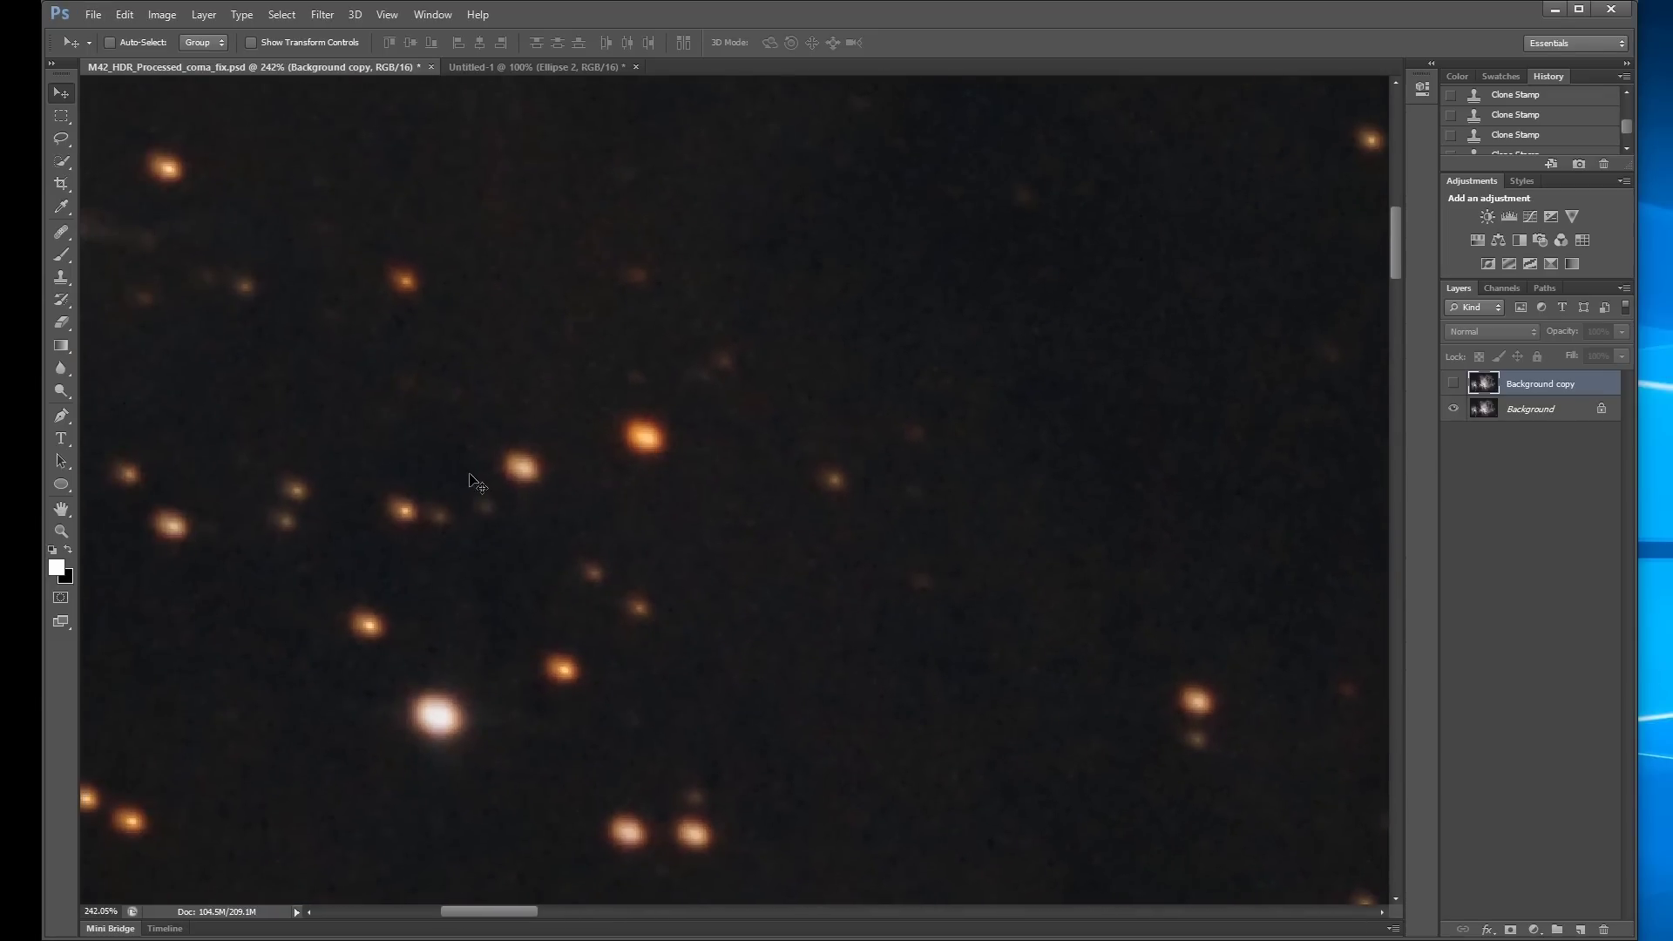
# Load the 500 px coma corrector brush in the Clone Stamp tool and duplicate the Background layer.
pyautogui.click(70, 284)
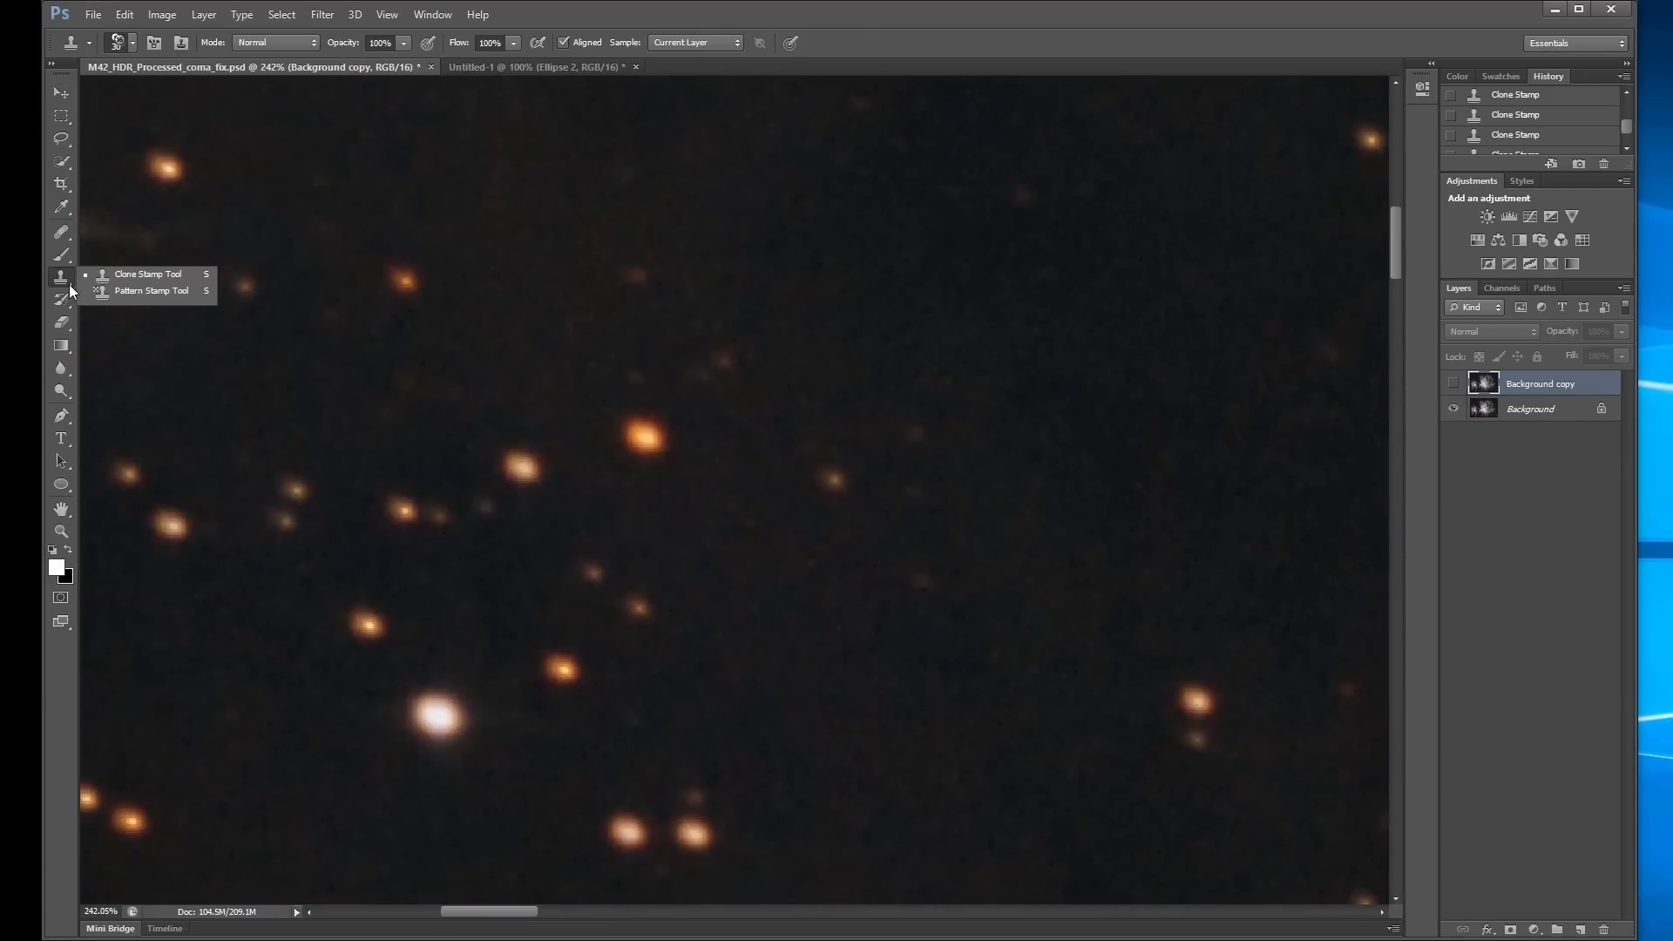
pyautogui.click(113, 275)
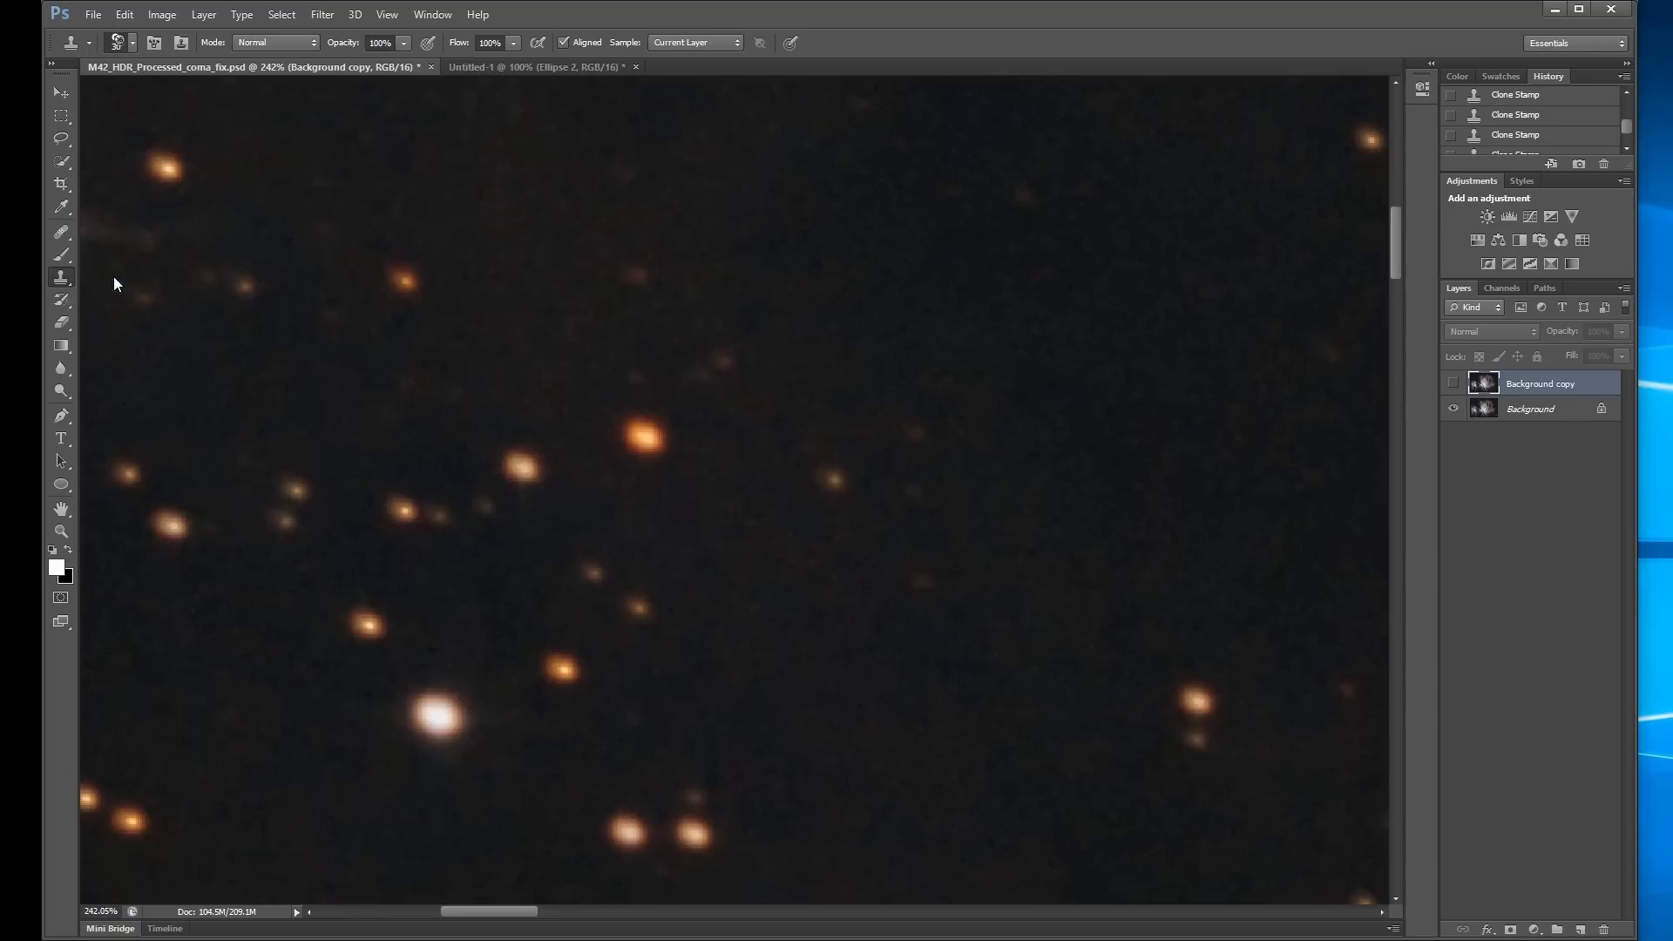
pyautogui.click(133, 43)
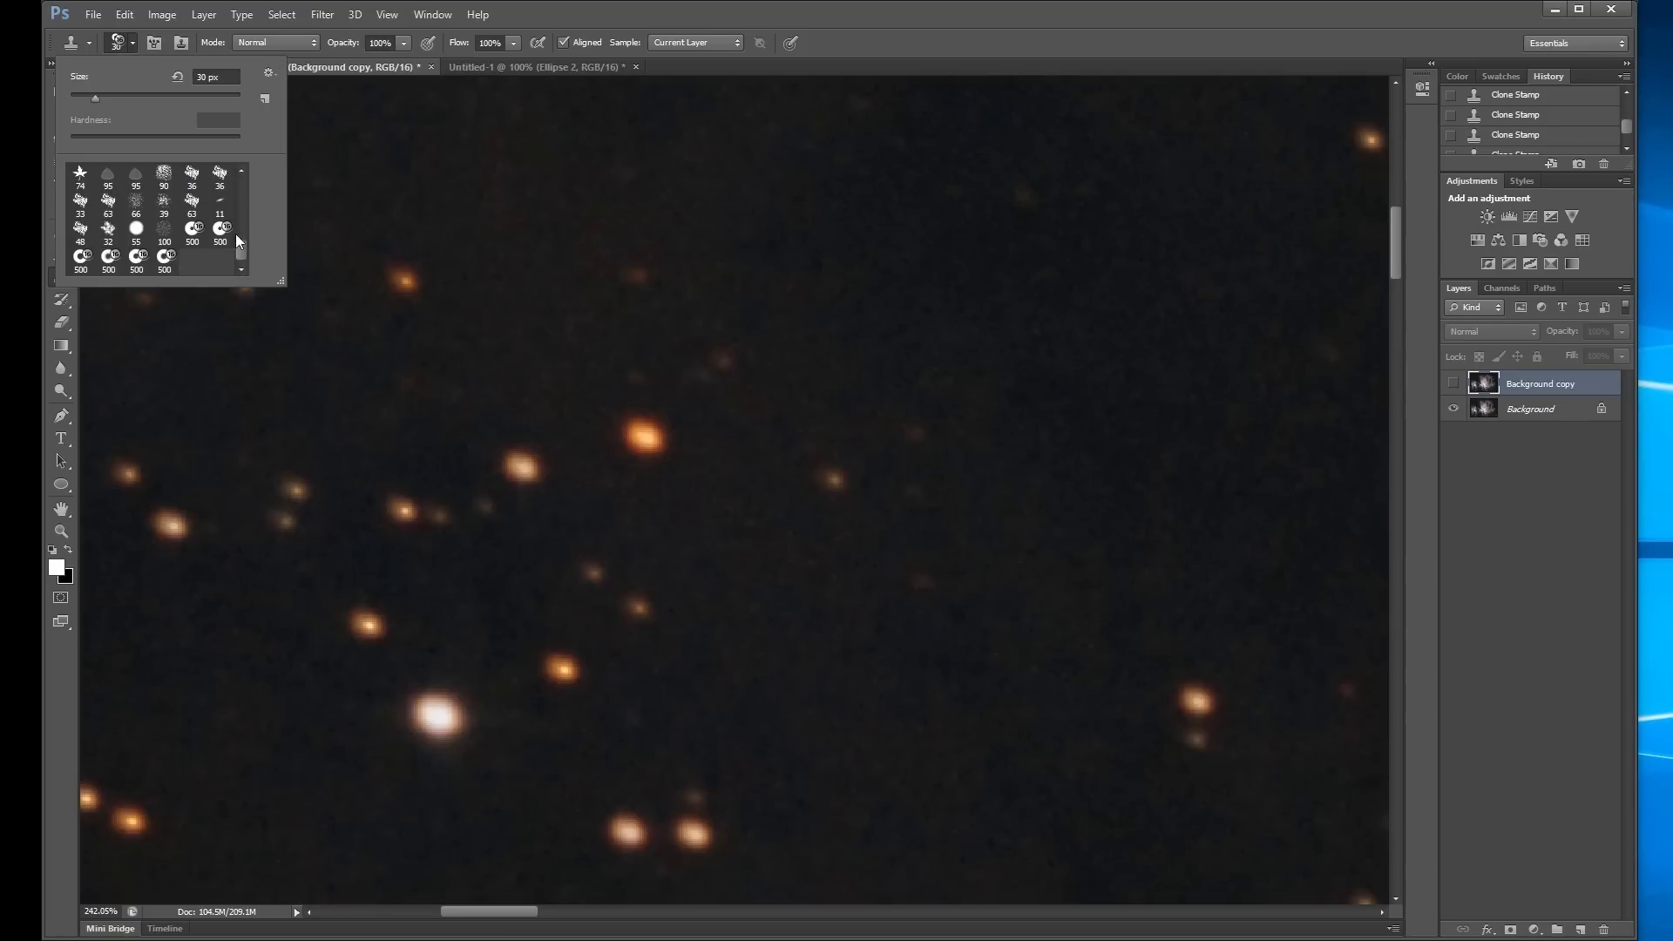
pyautogui.click(165, 260)
pyautogui.press('Return')
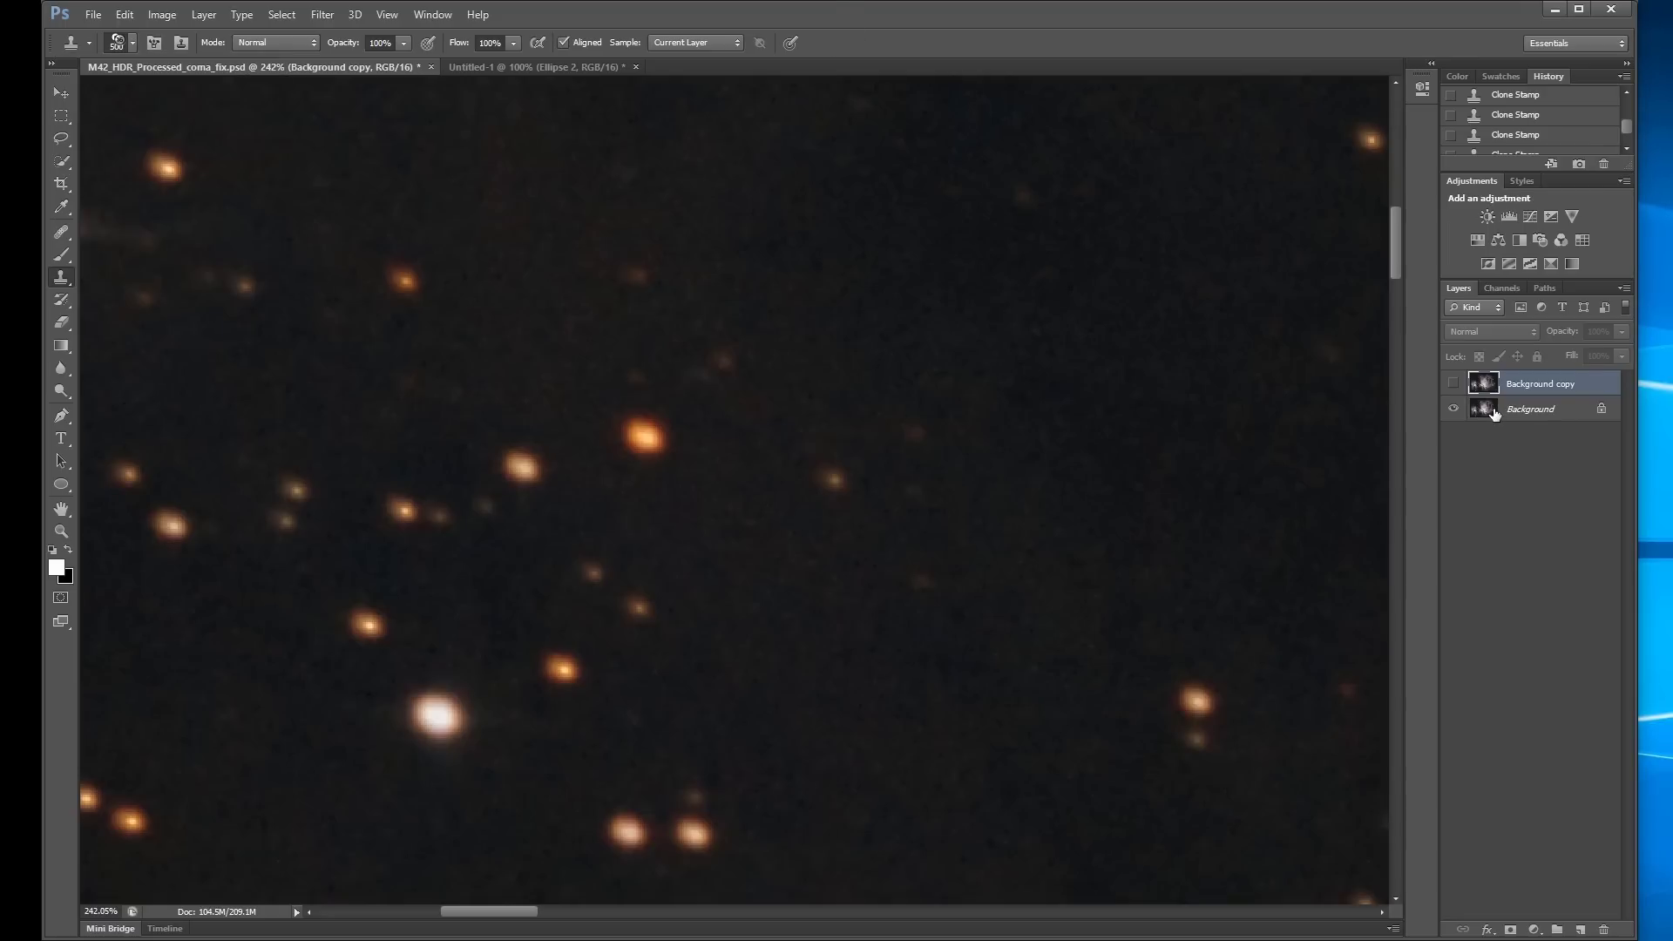
pyautogui.moveTo(1495, 414)
pyautogui.mouseDown()
pyautogui.moveTo(1485, 828)
pyautogui.moveTo(1564, 928)
pyautogui.moveTo(1583, 926)
pyautogui.mouseUp()
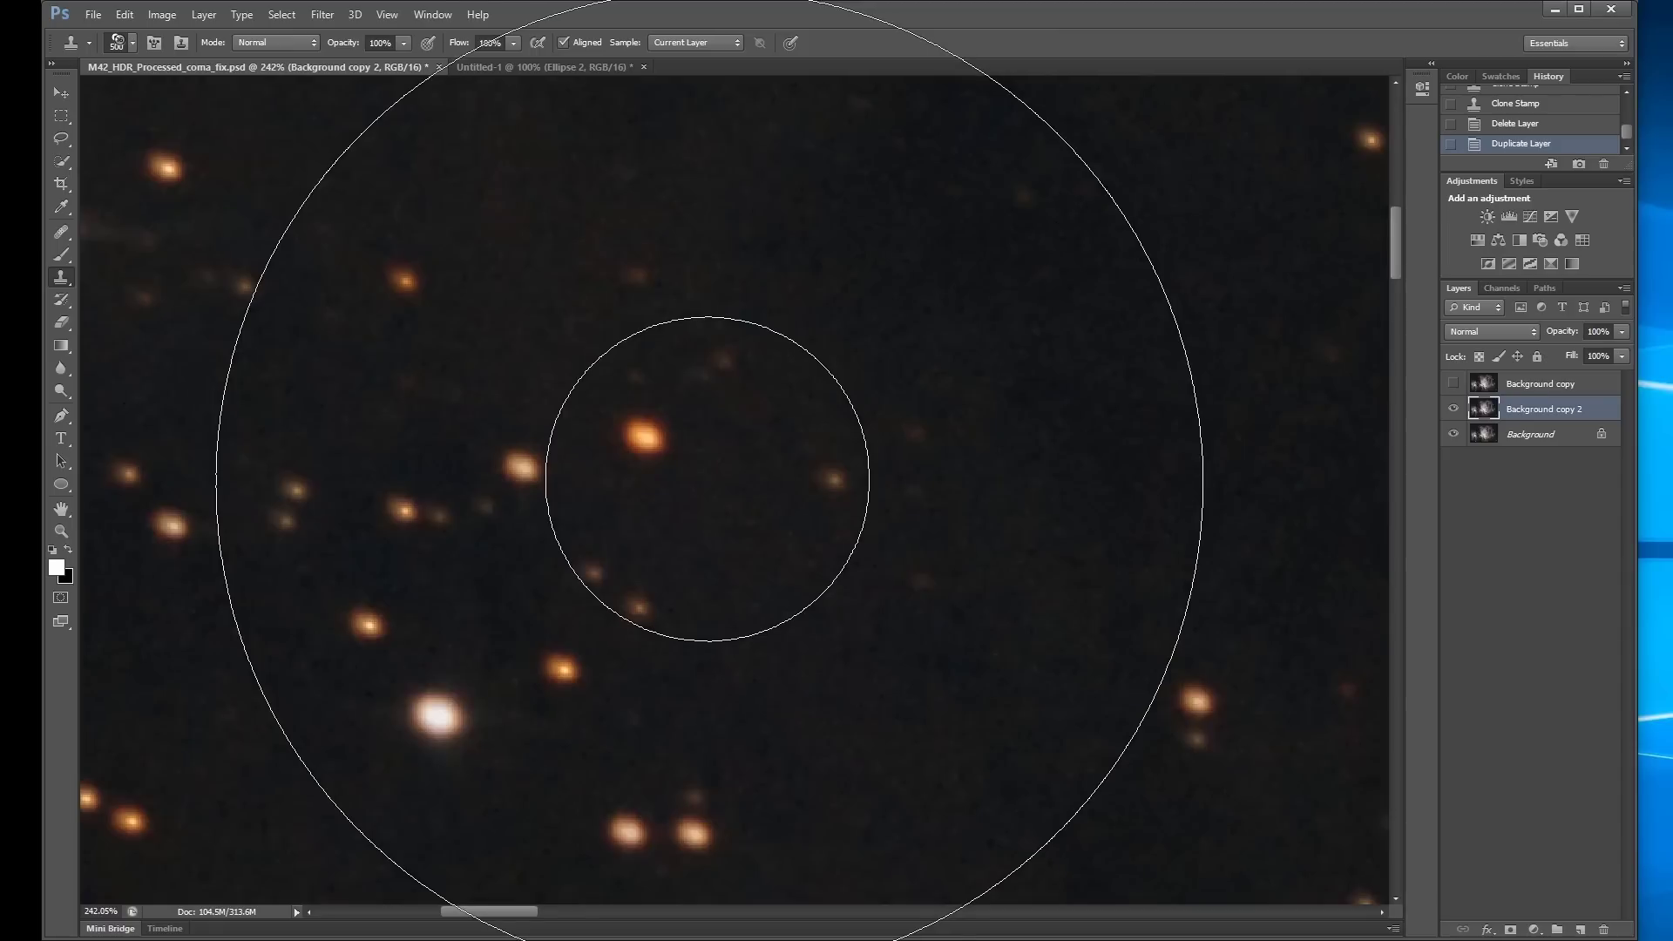
# Shrink the clone brush from 200 to 45 px, then switch to the Untitled-1 document.
pyautogui.press('[')
pyautogui.press('[')
pyautogui.press('[')
pyautogui.press('[')
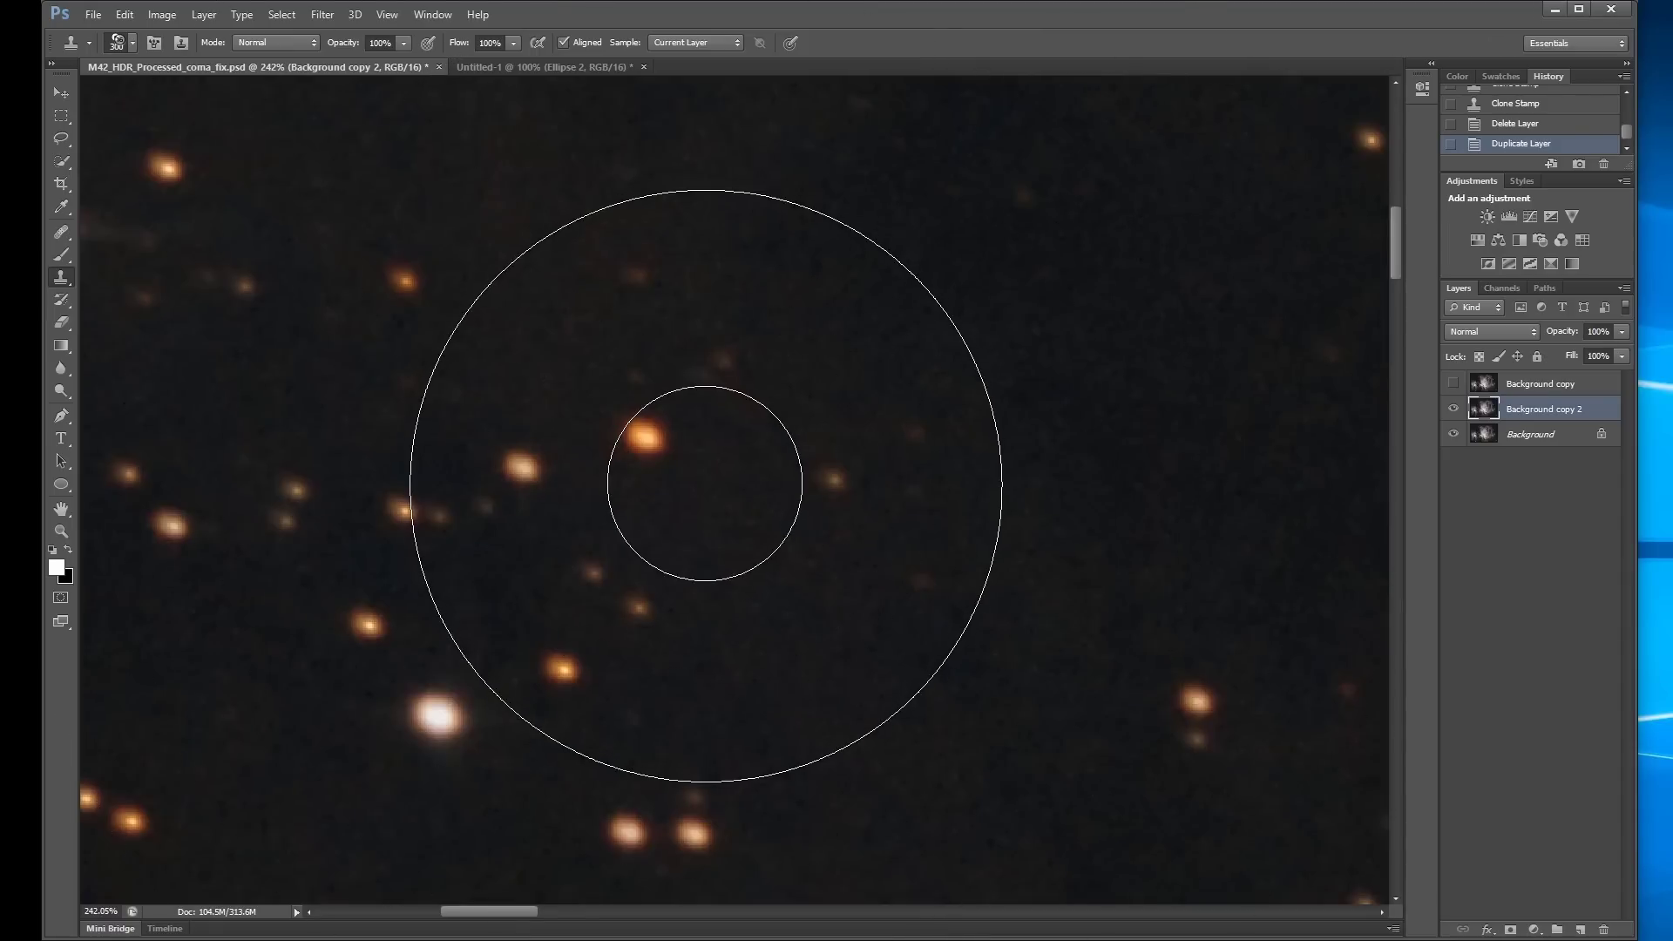
pyautogui.press('[')
pyautogui.press('[')
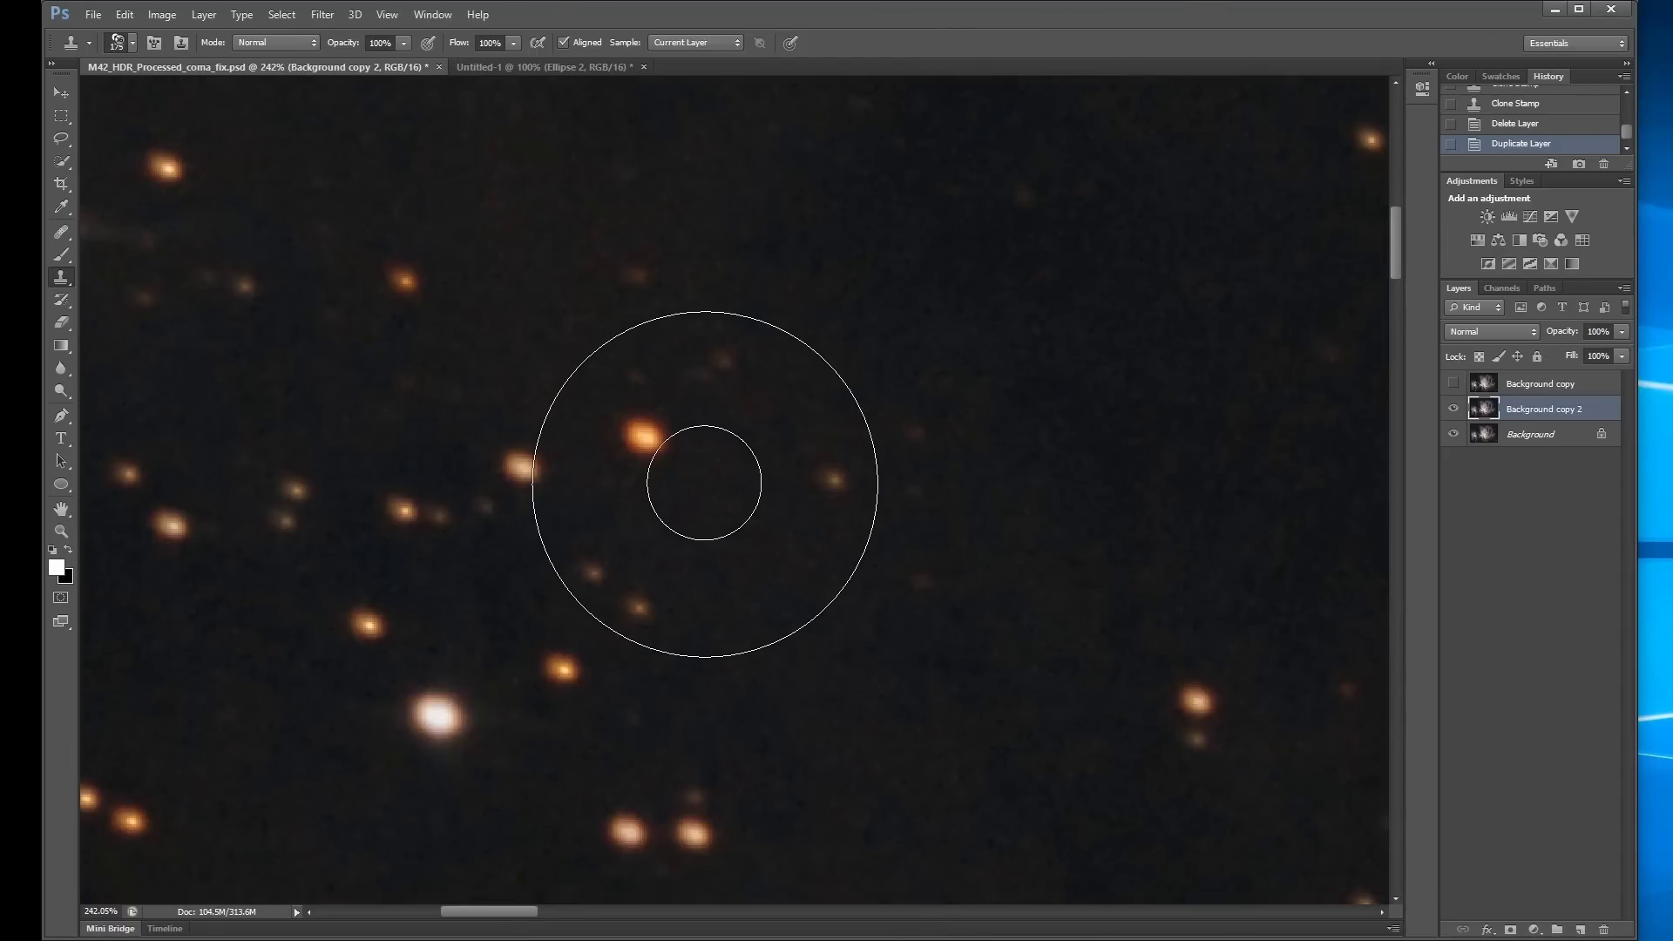
pyautogui.press('[')
pyautogui.press('[')
pyautogui.press('[')
pyautogui.press('[')
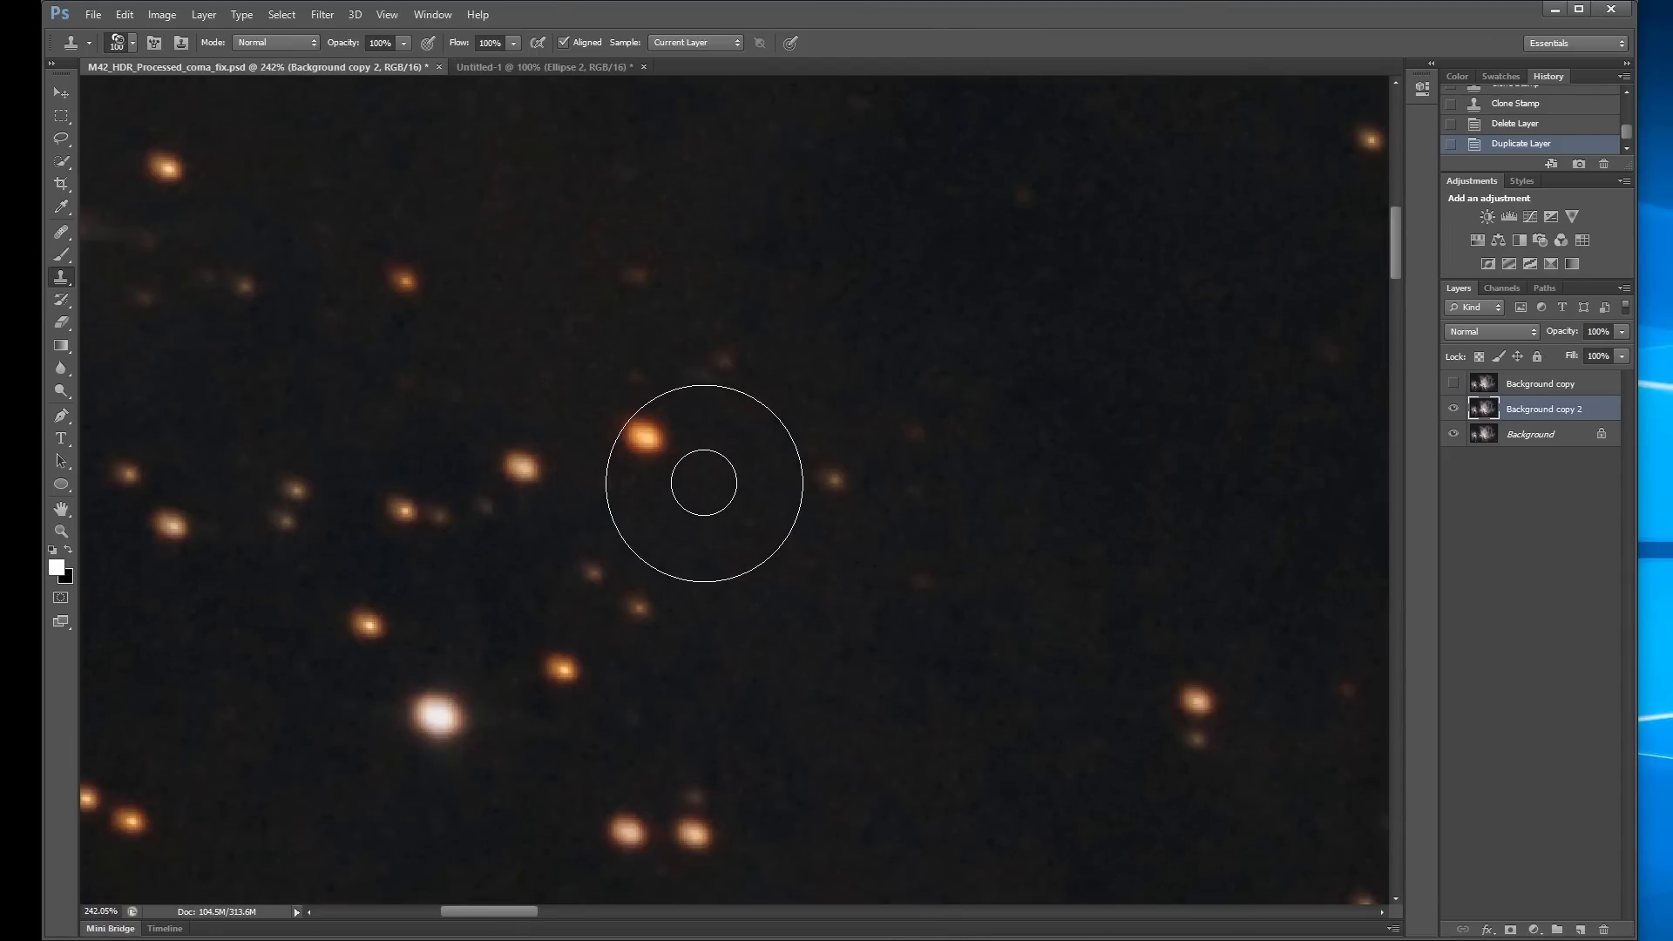
pyautogui.press('[')
pyautogui.press('[')
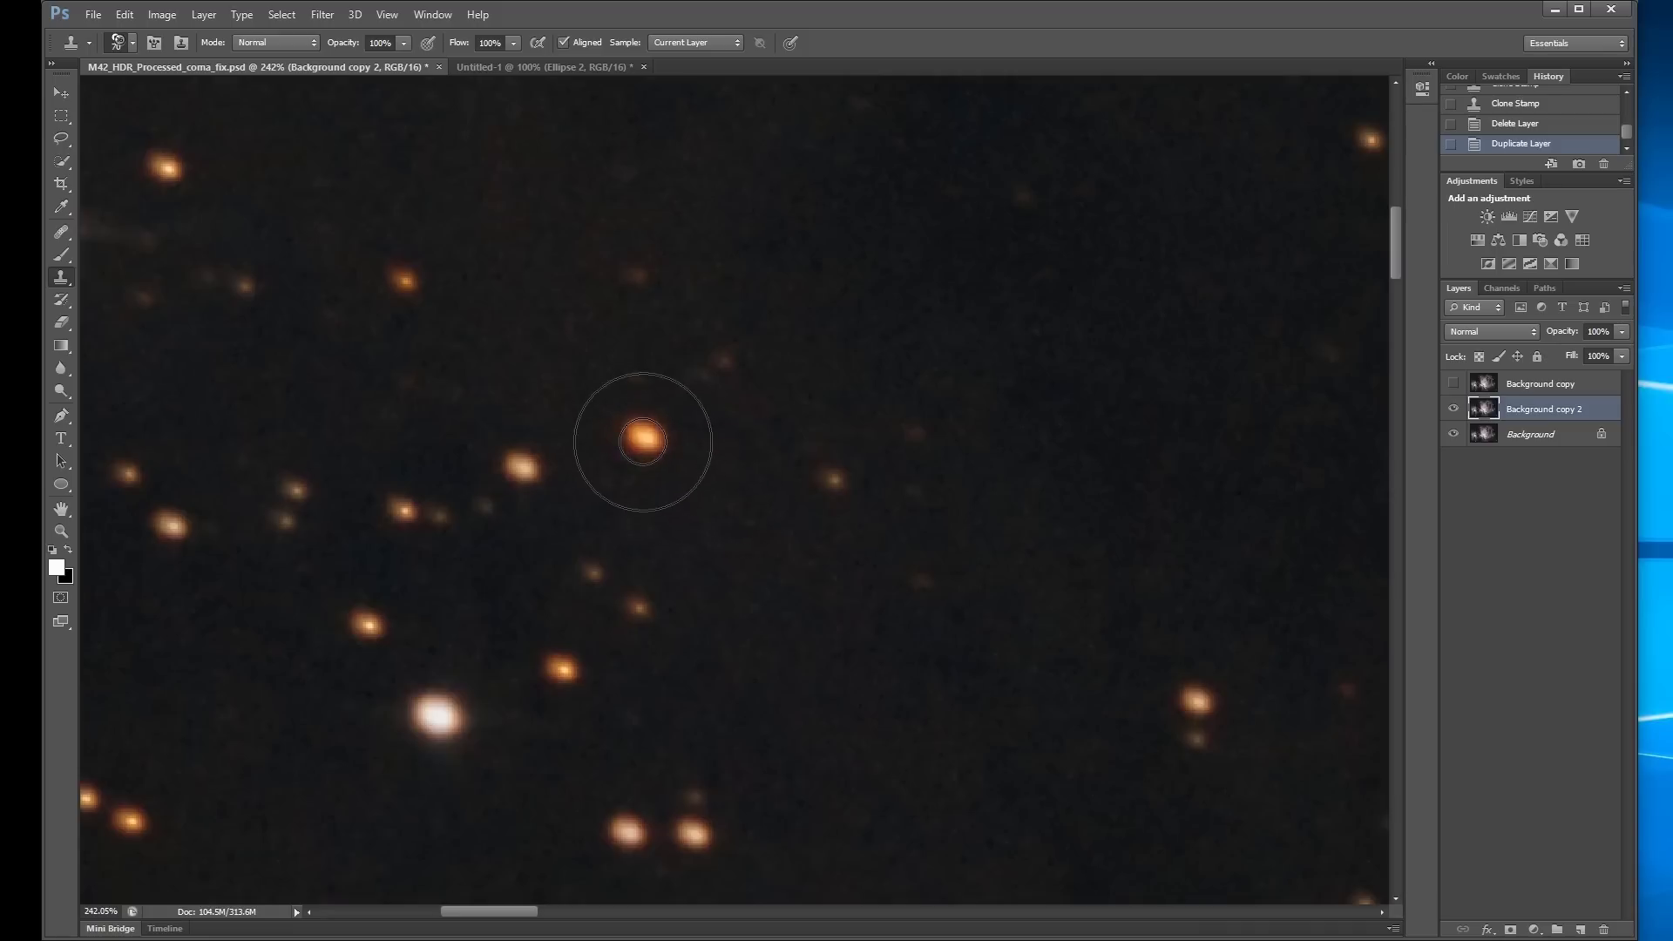
pyautogui.press('[')
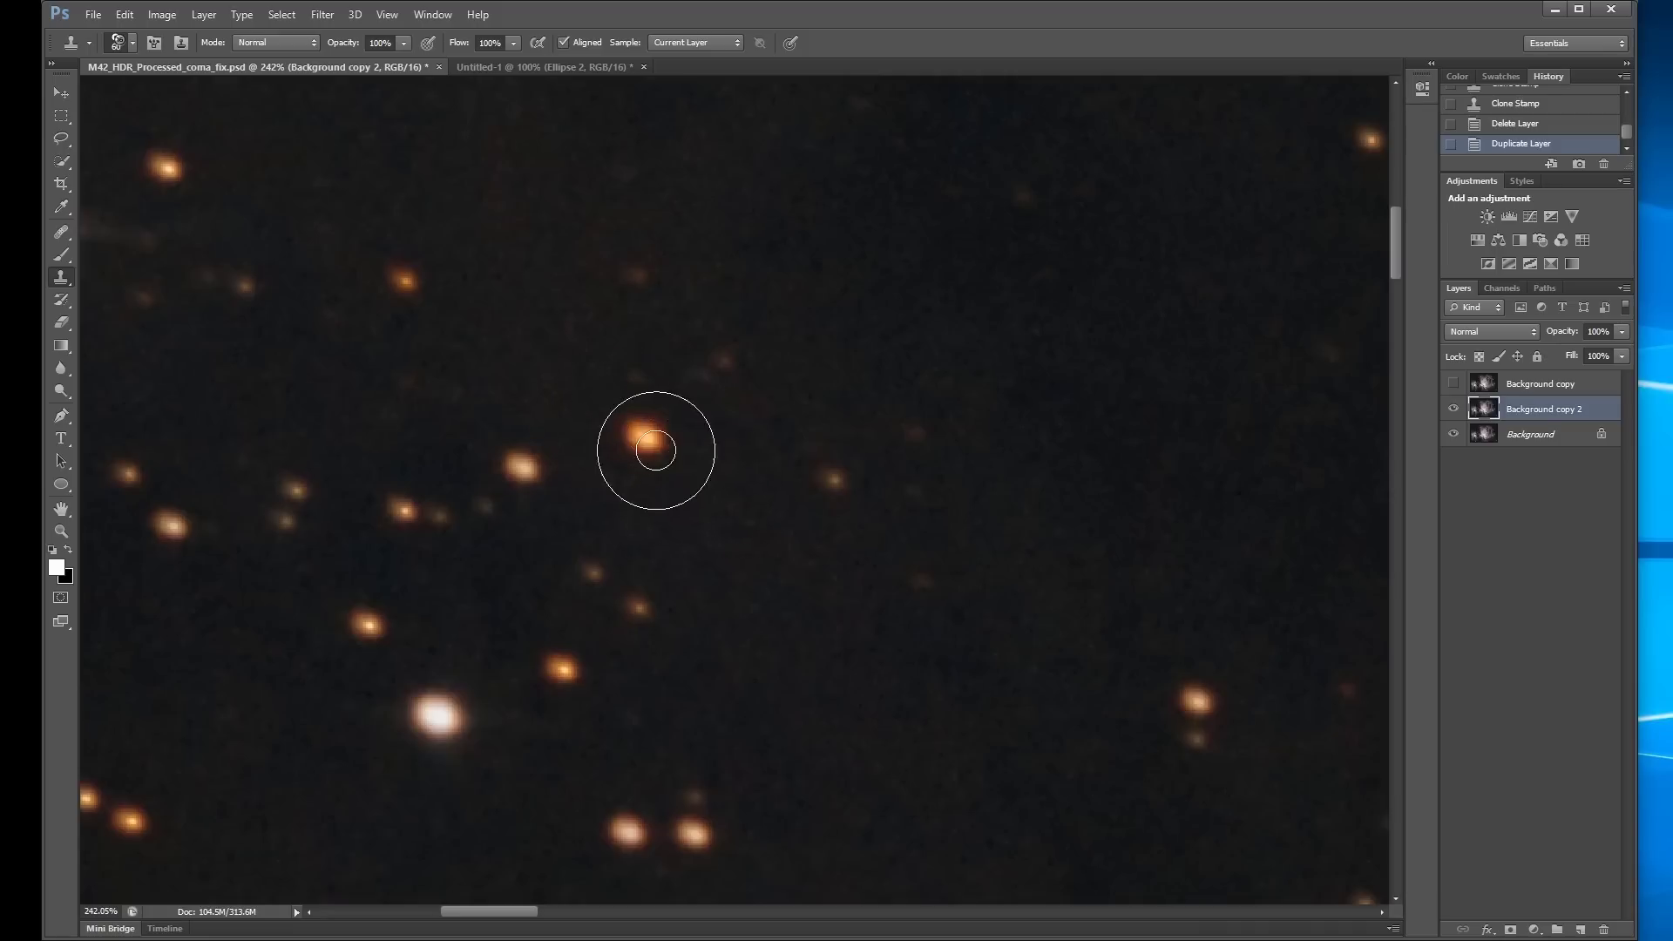
pyautogui.press('[')
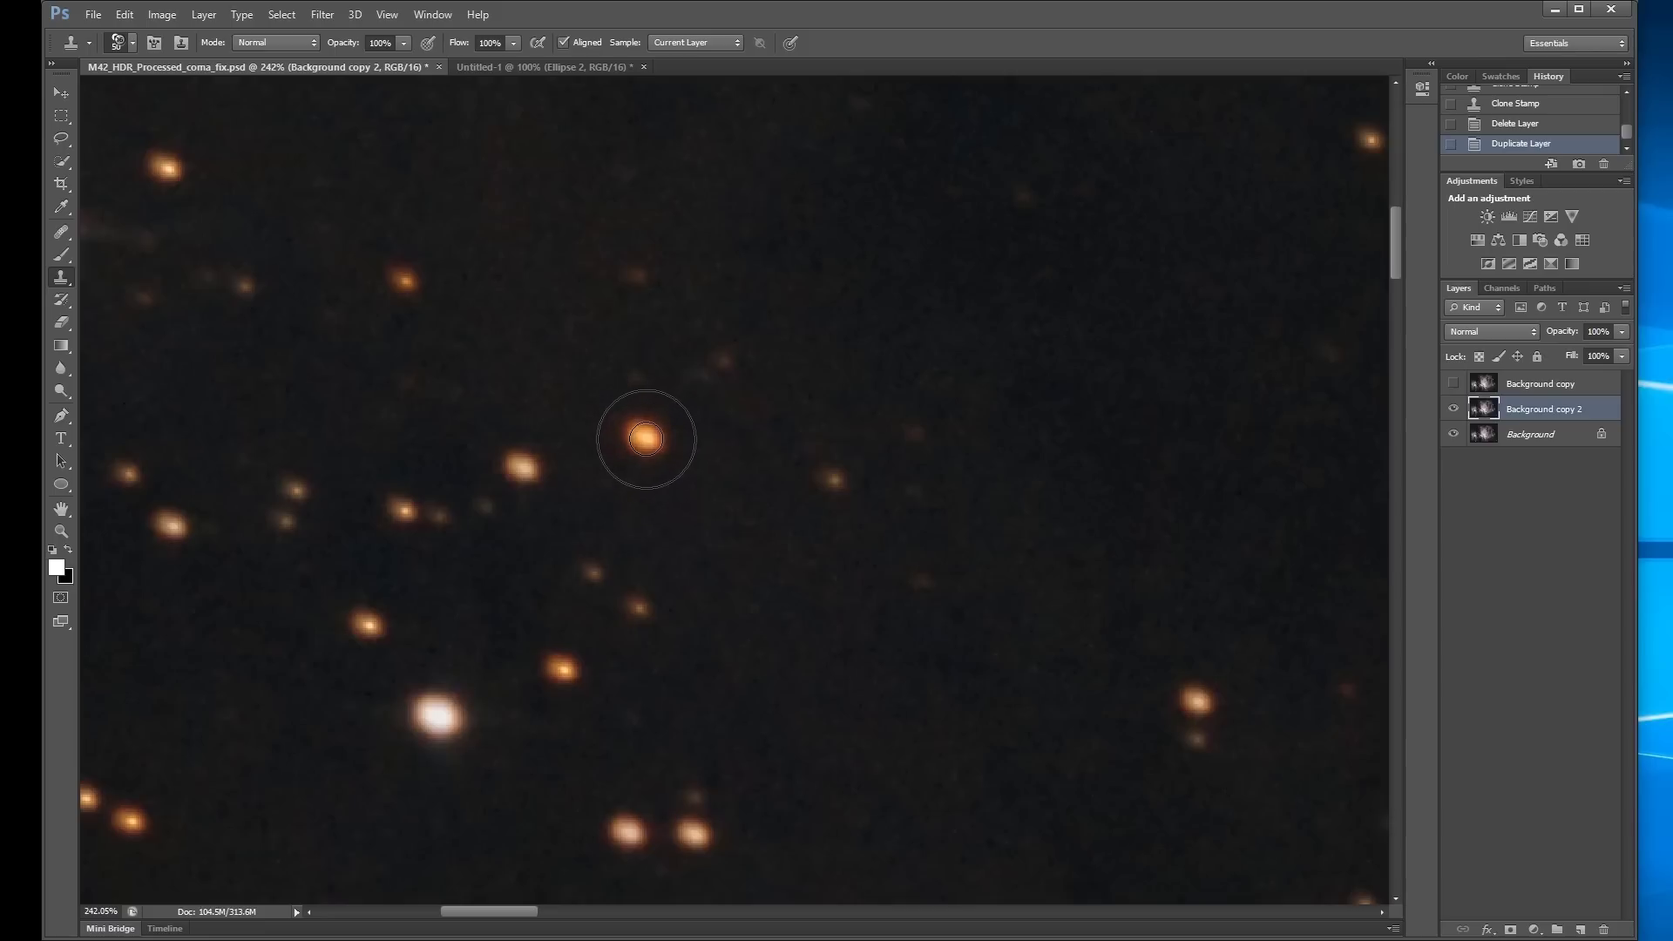
pyautogui.press('[')
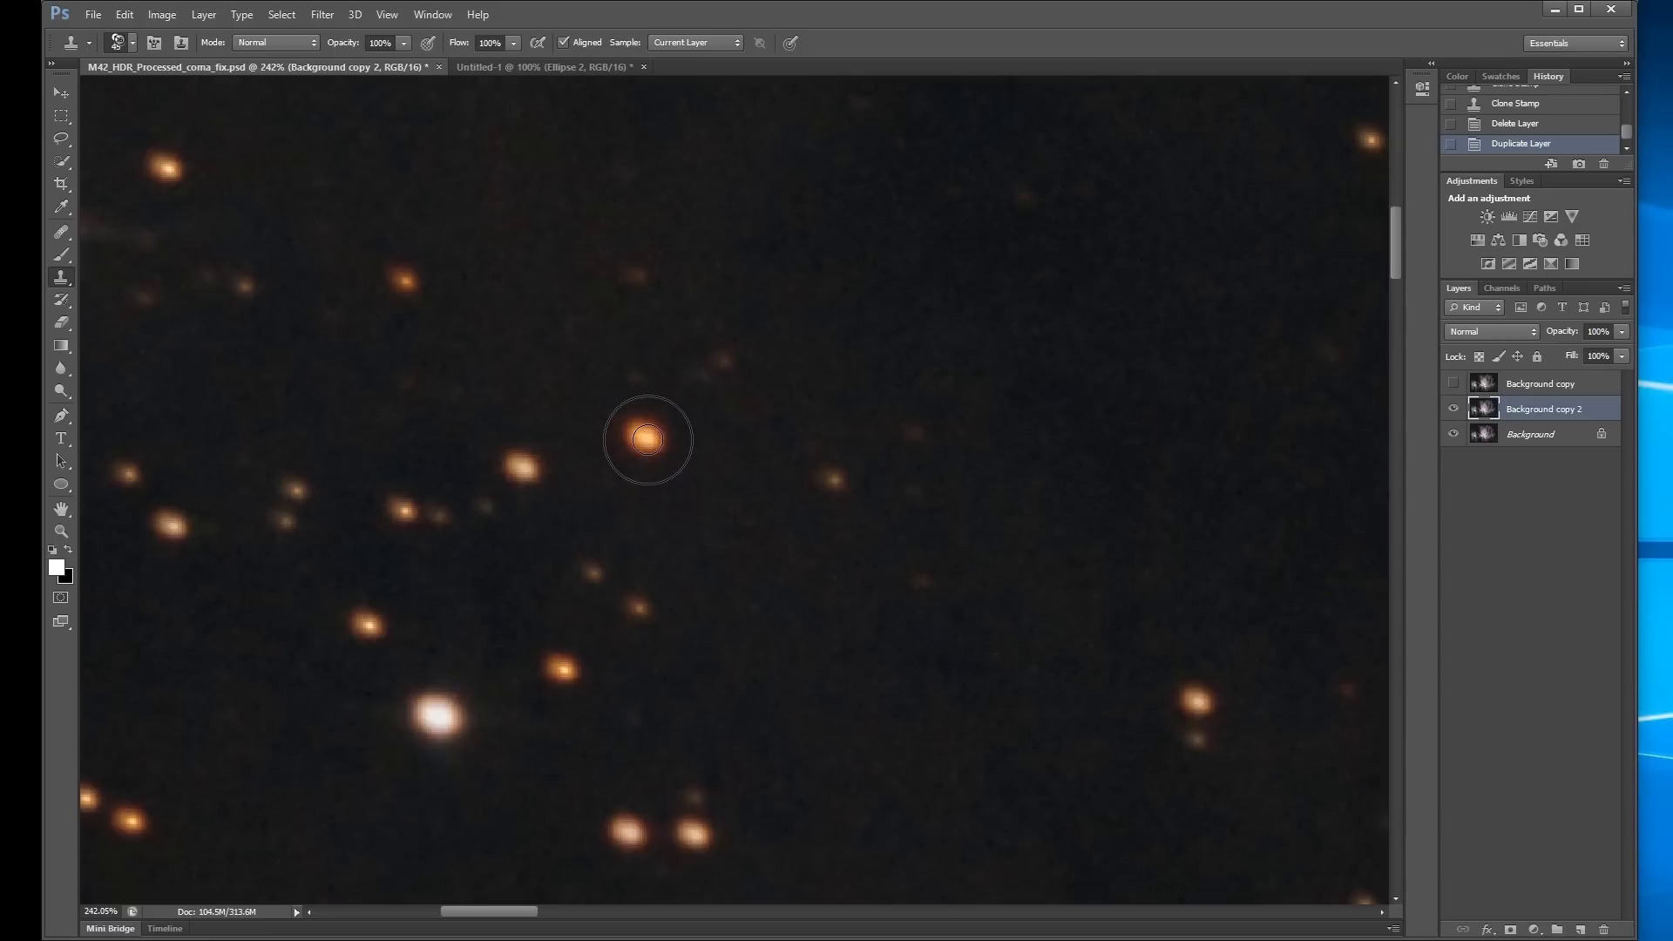
pyautogui.press(']')
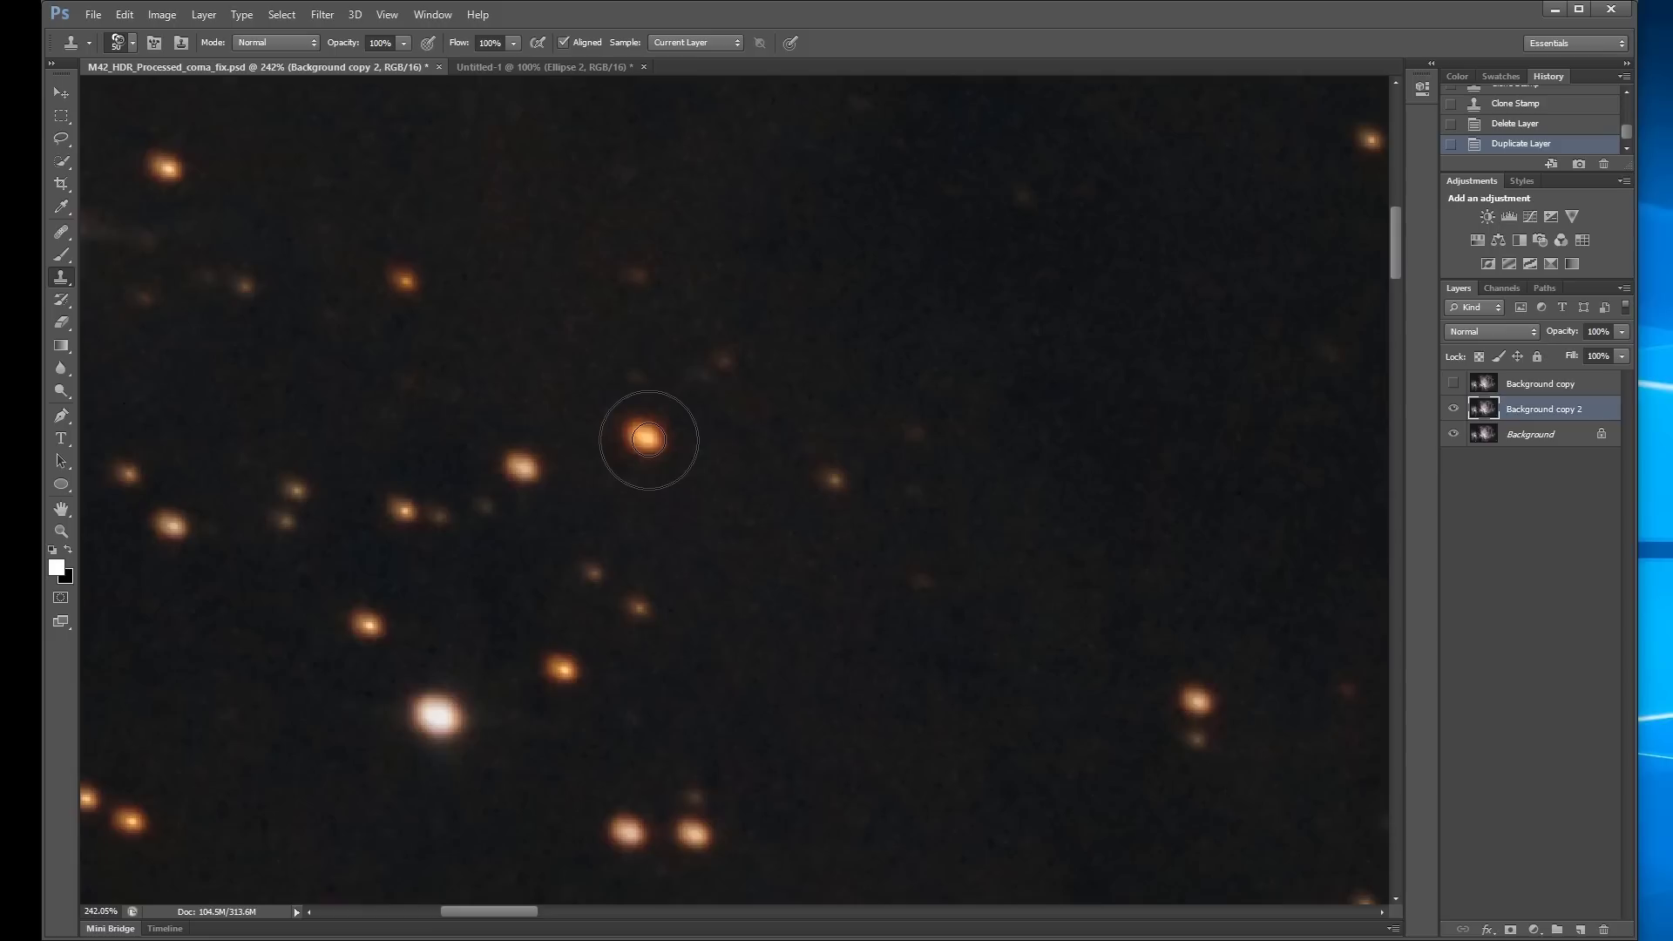
pyautogui.press('[')
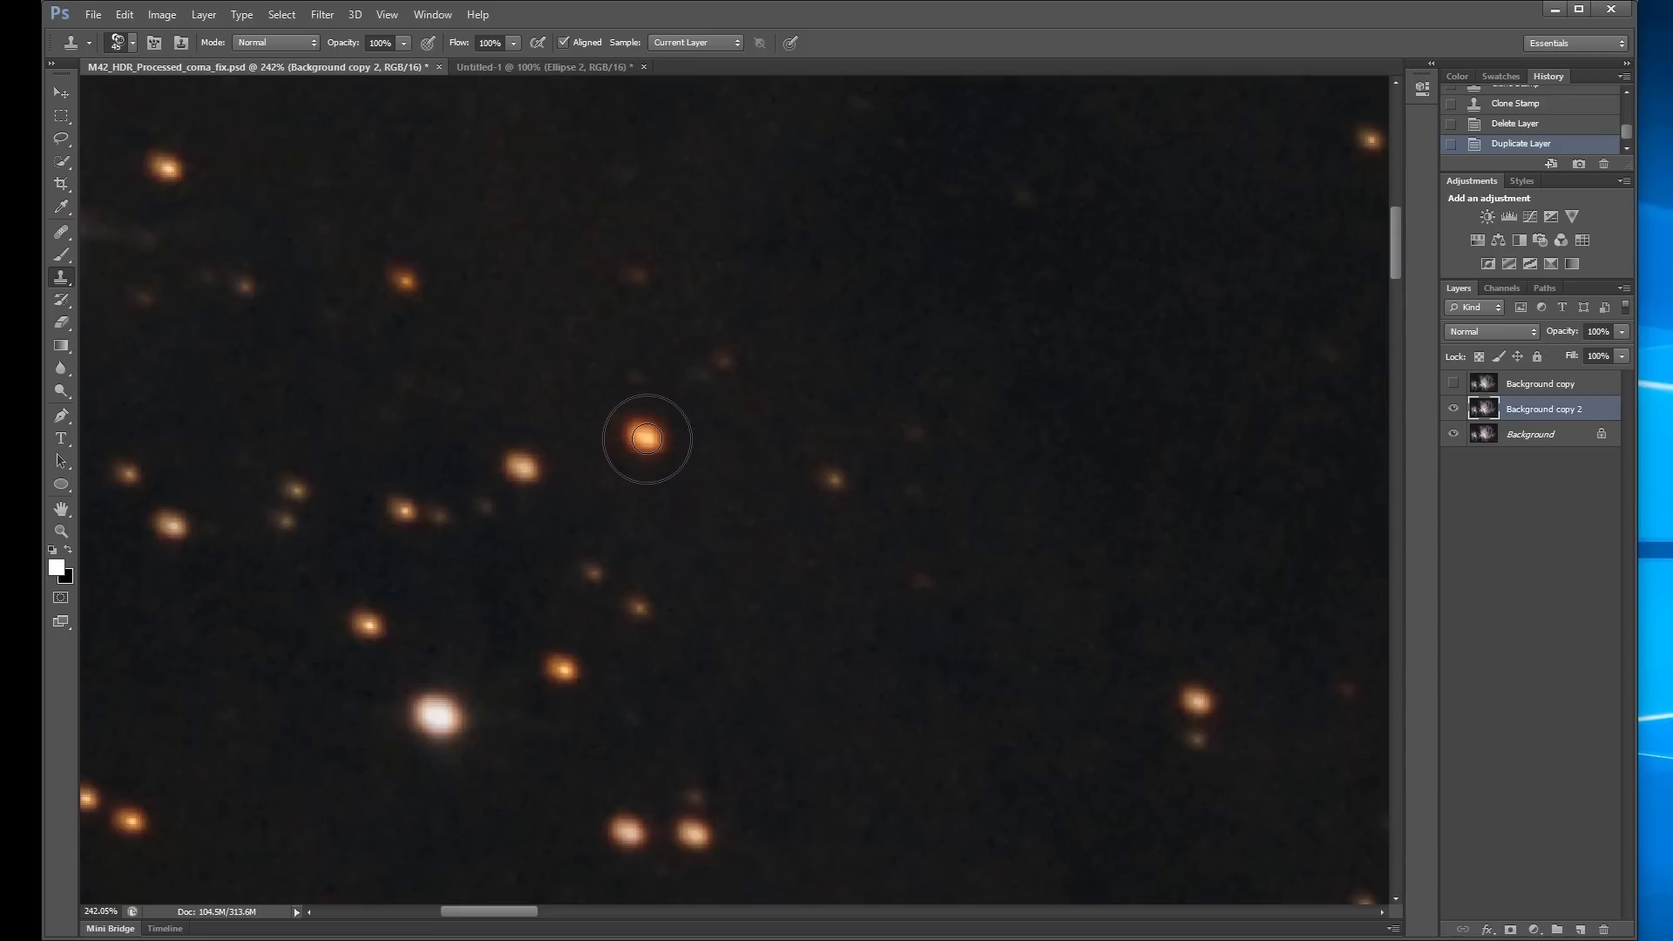
pyautogui.click(562, 67)
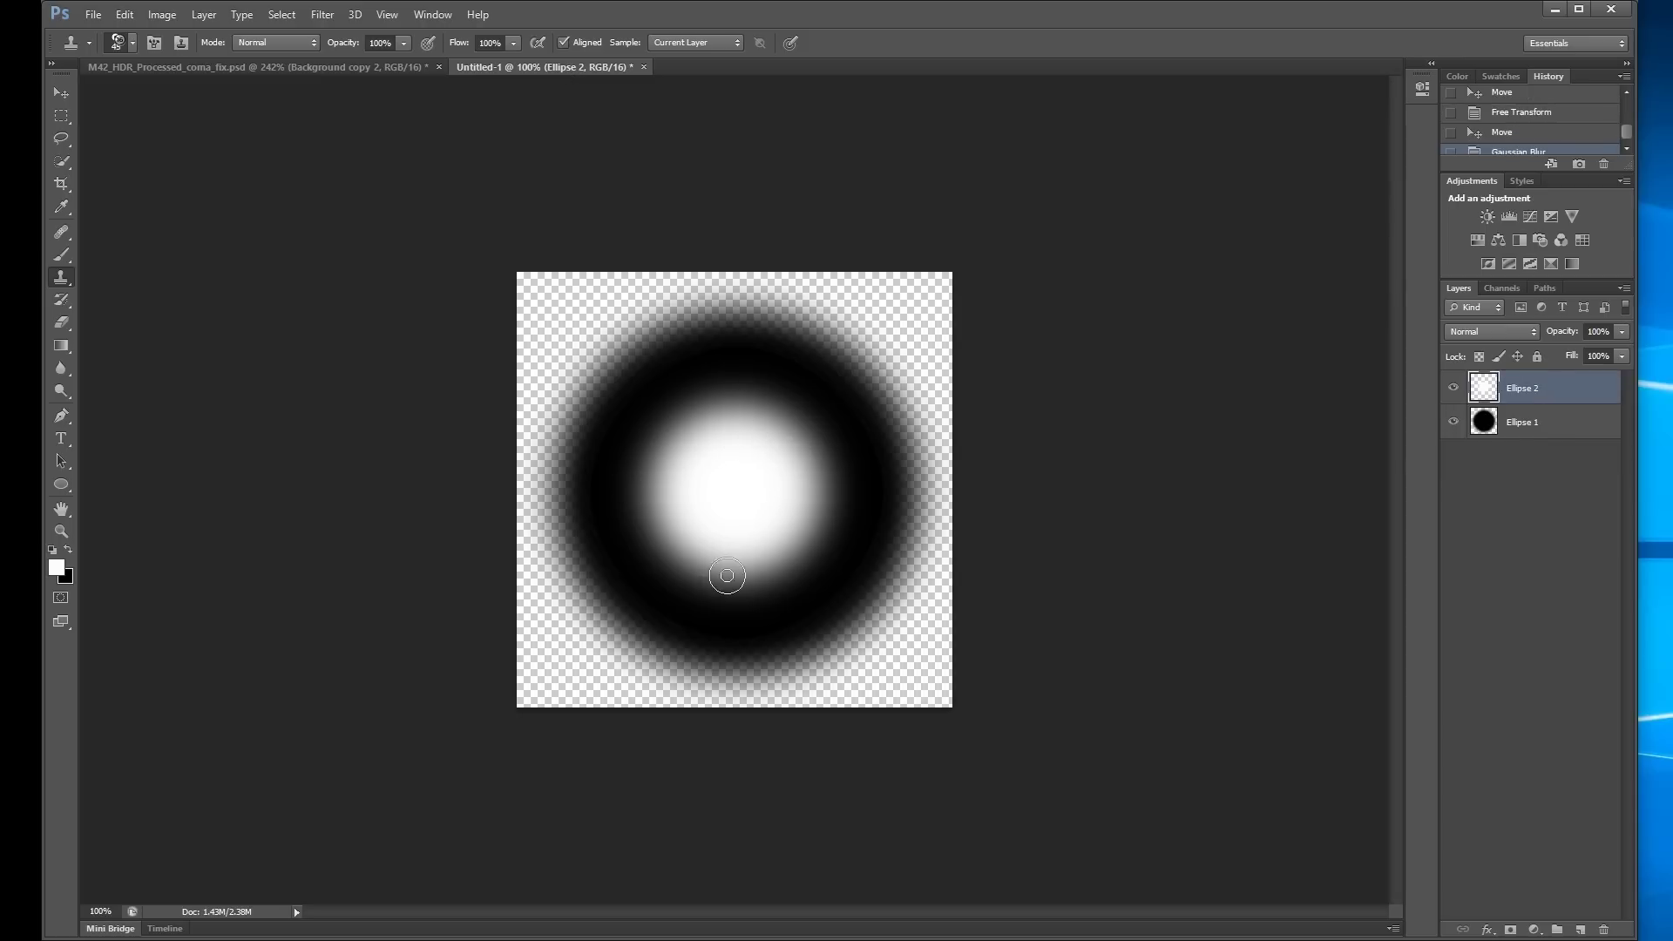
# On the M42 image, clone-stamp a round star over the coma-distorted star near the centre.
pyautogui.click(379, 61)
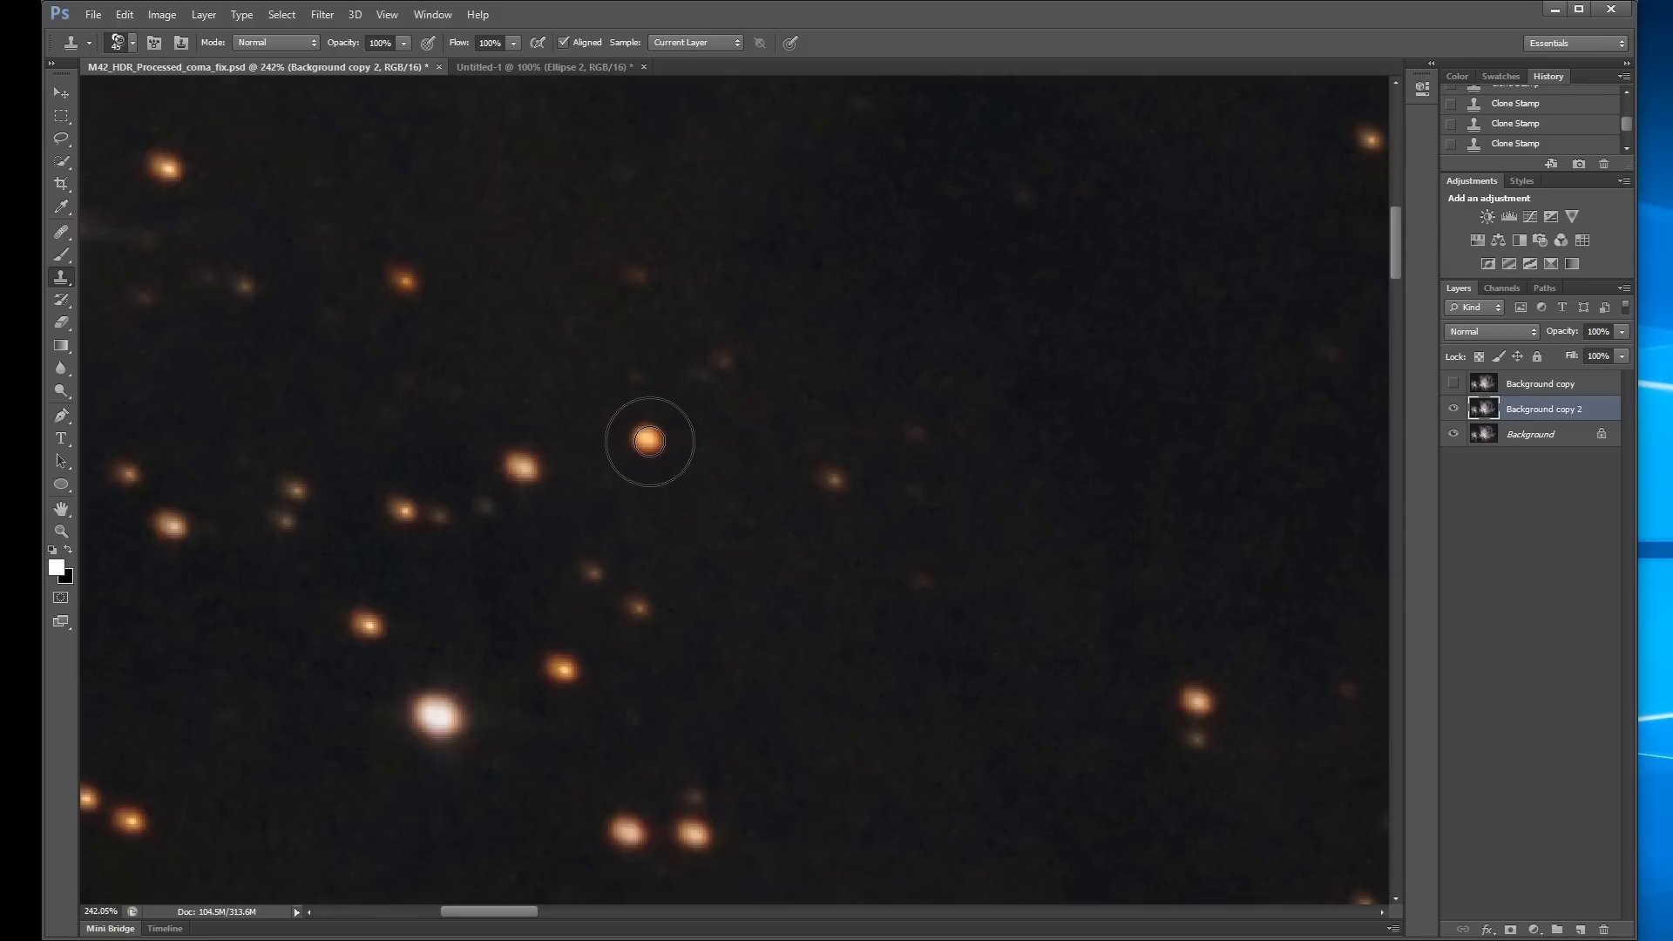
pyautogui.click(649, 440)
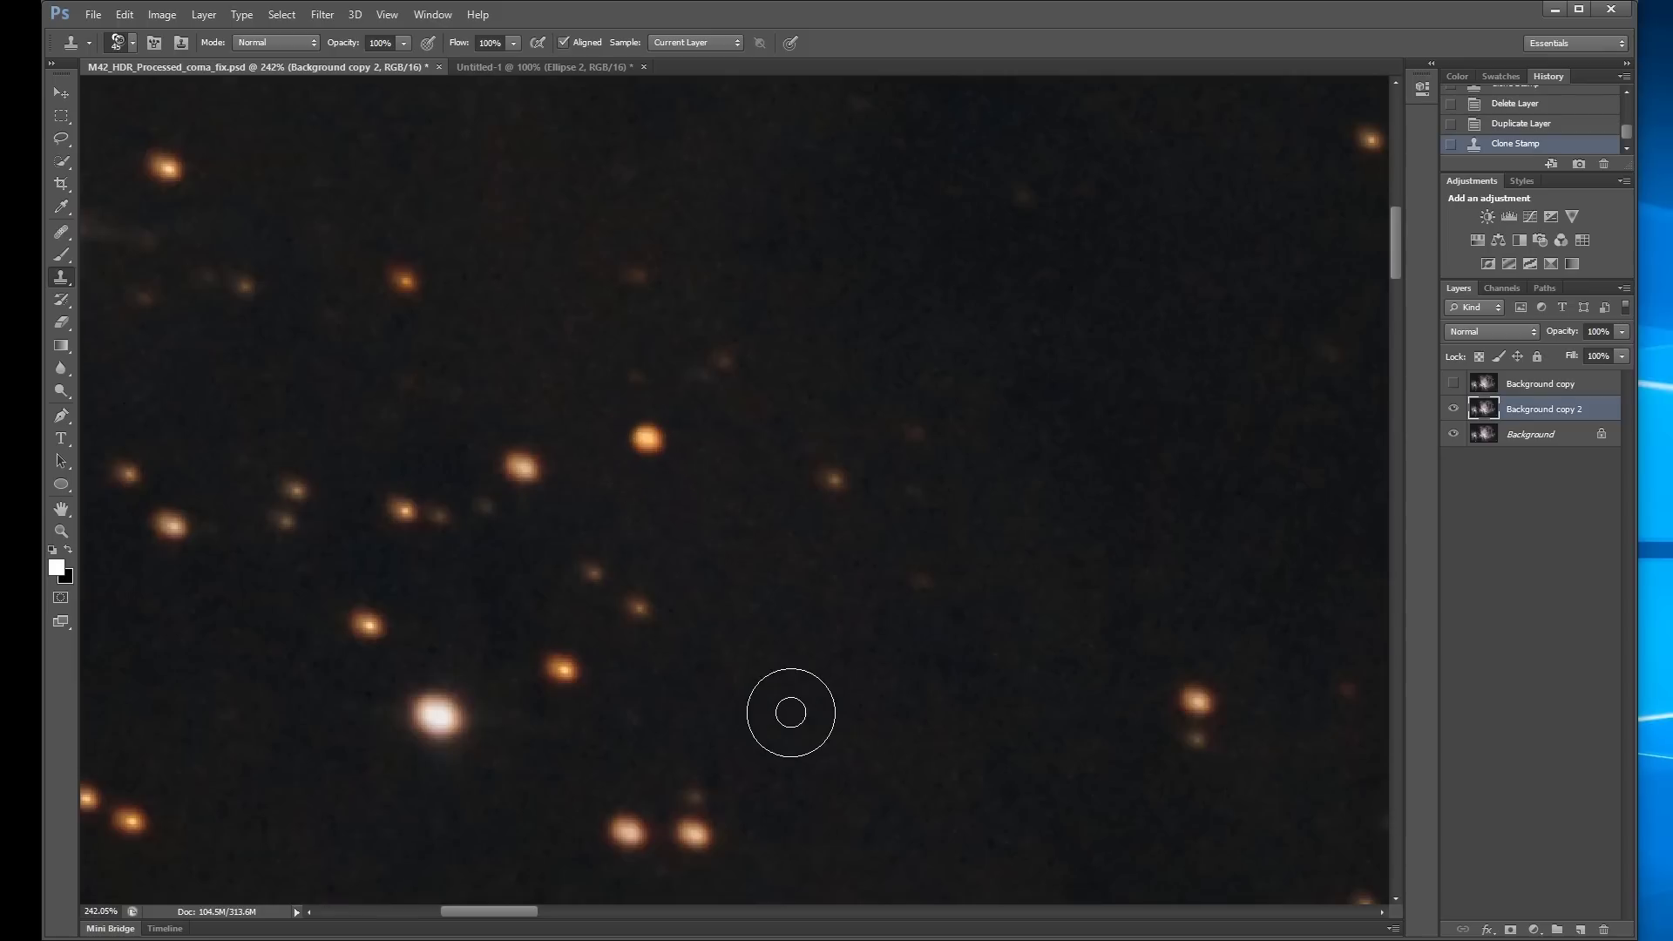
pyautogui.scroll(6, 657, 440)
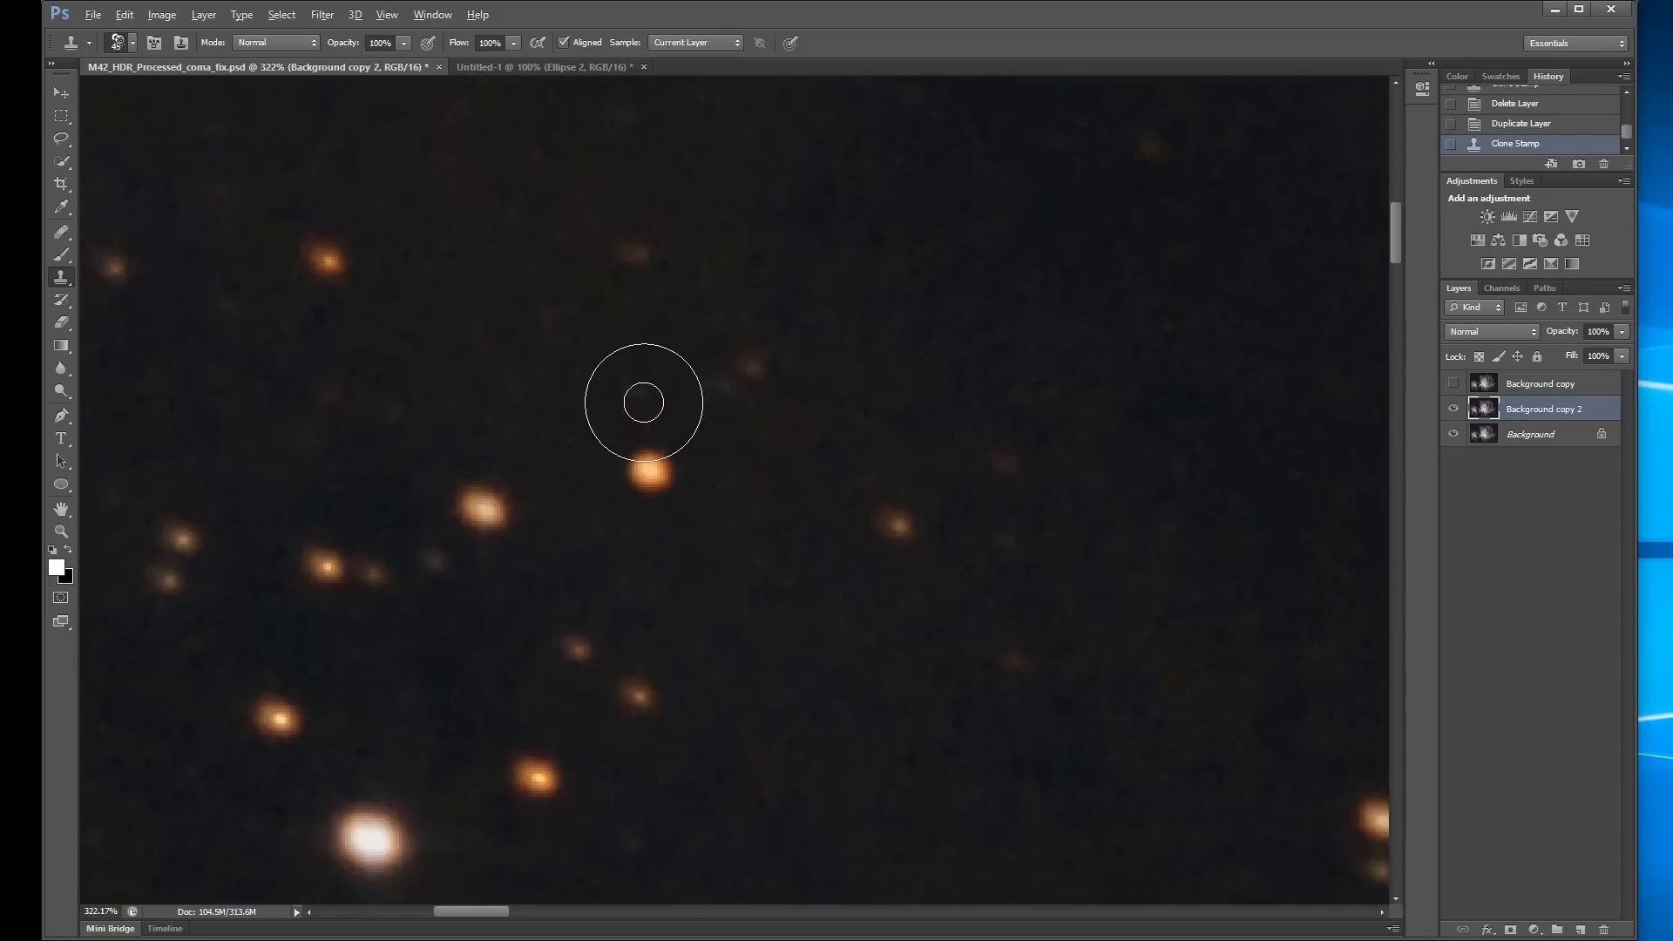
pyautogui.scroll(-3, 668, 512)
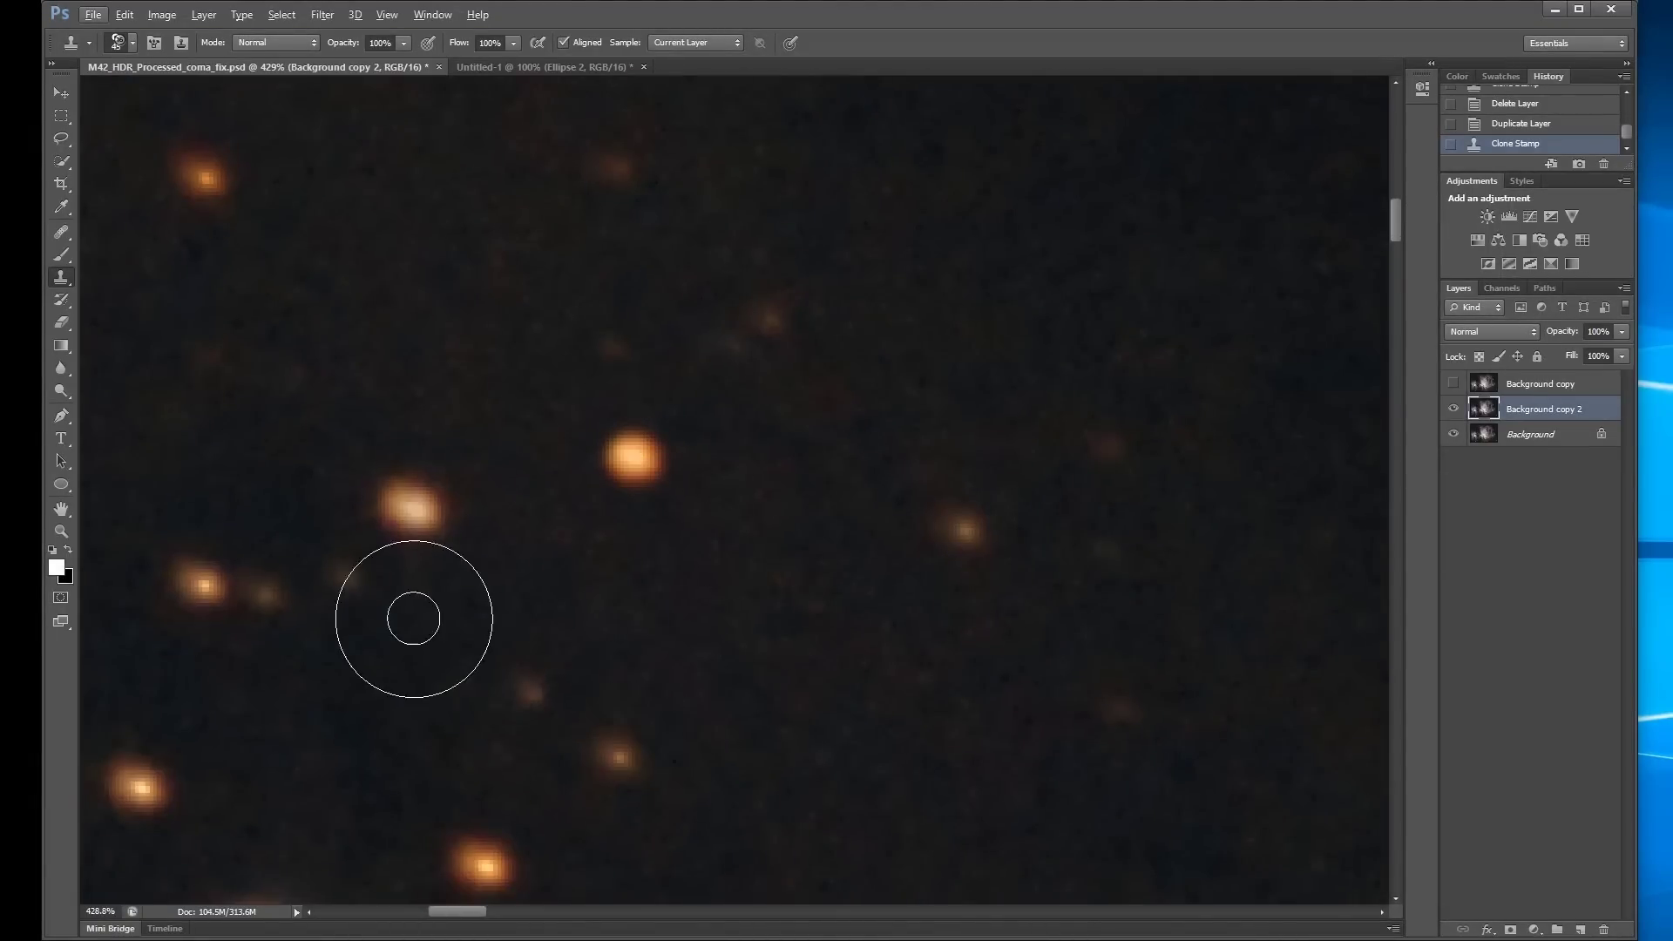
pyautogui.click(66, 95)
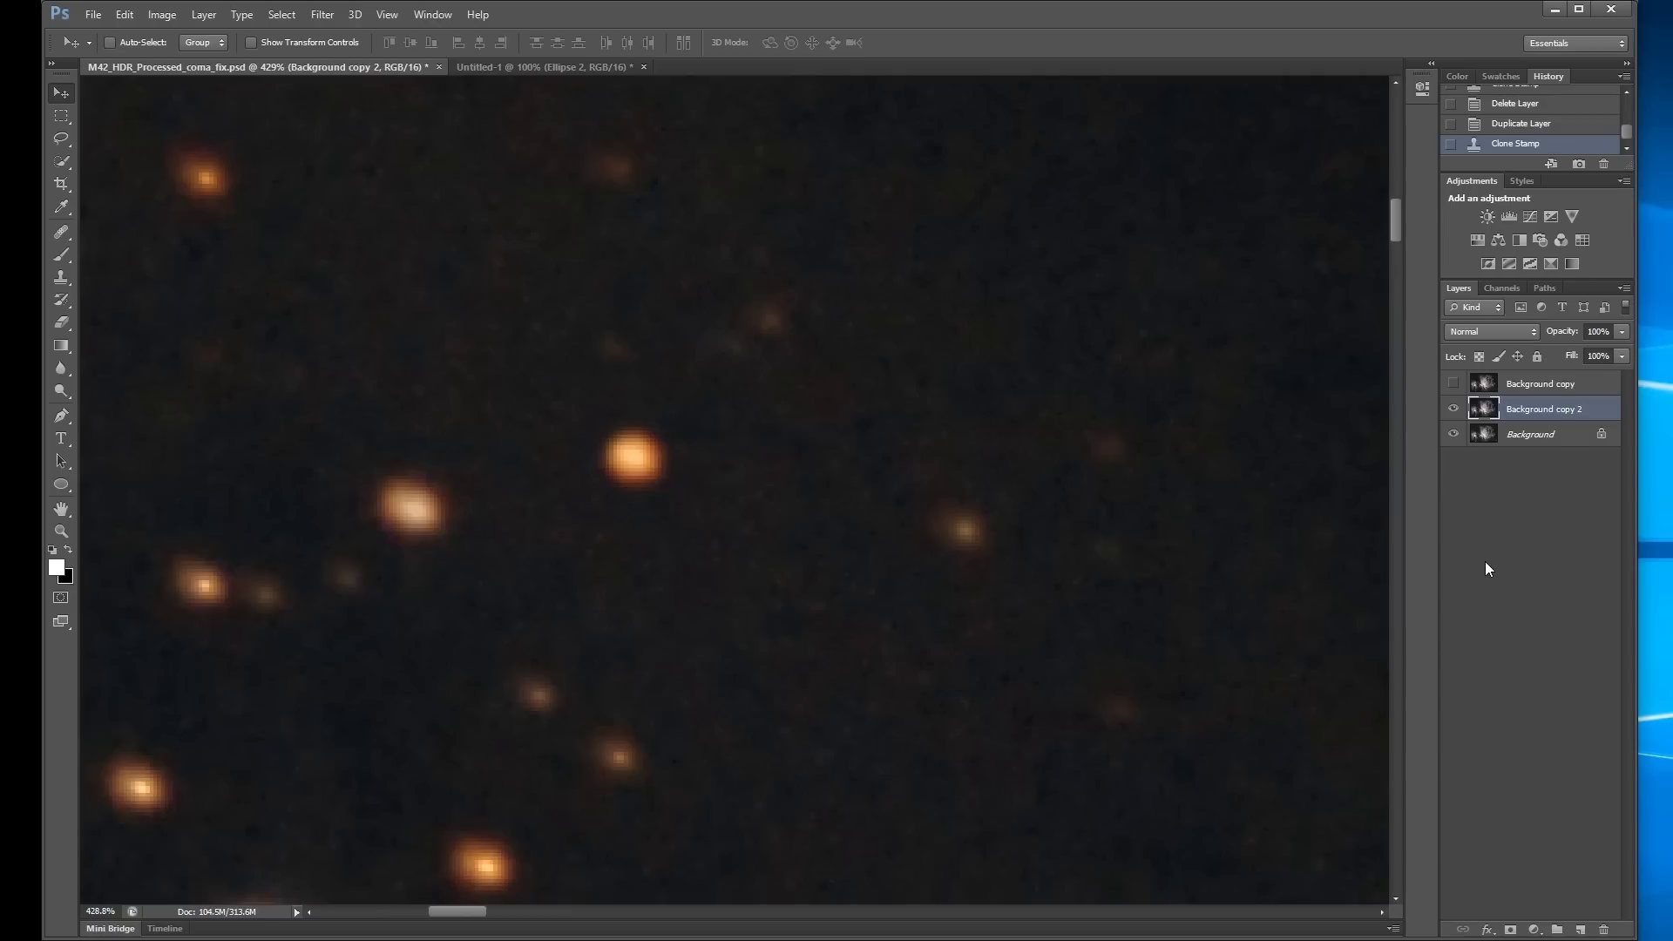
# Undo and redo the Clone Stamp to compare the star, then fit the whole nebula on screen.
pyautogui.hotkey('ctrl', 'z')
pyautogui.hotkey('ctrl', 'z')
pyautogui.hotkey('ctrl', 'z')
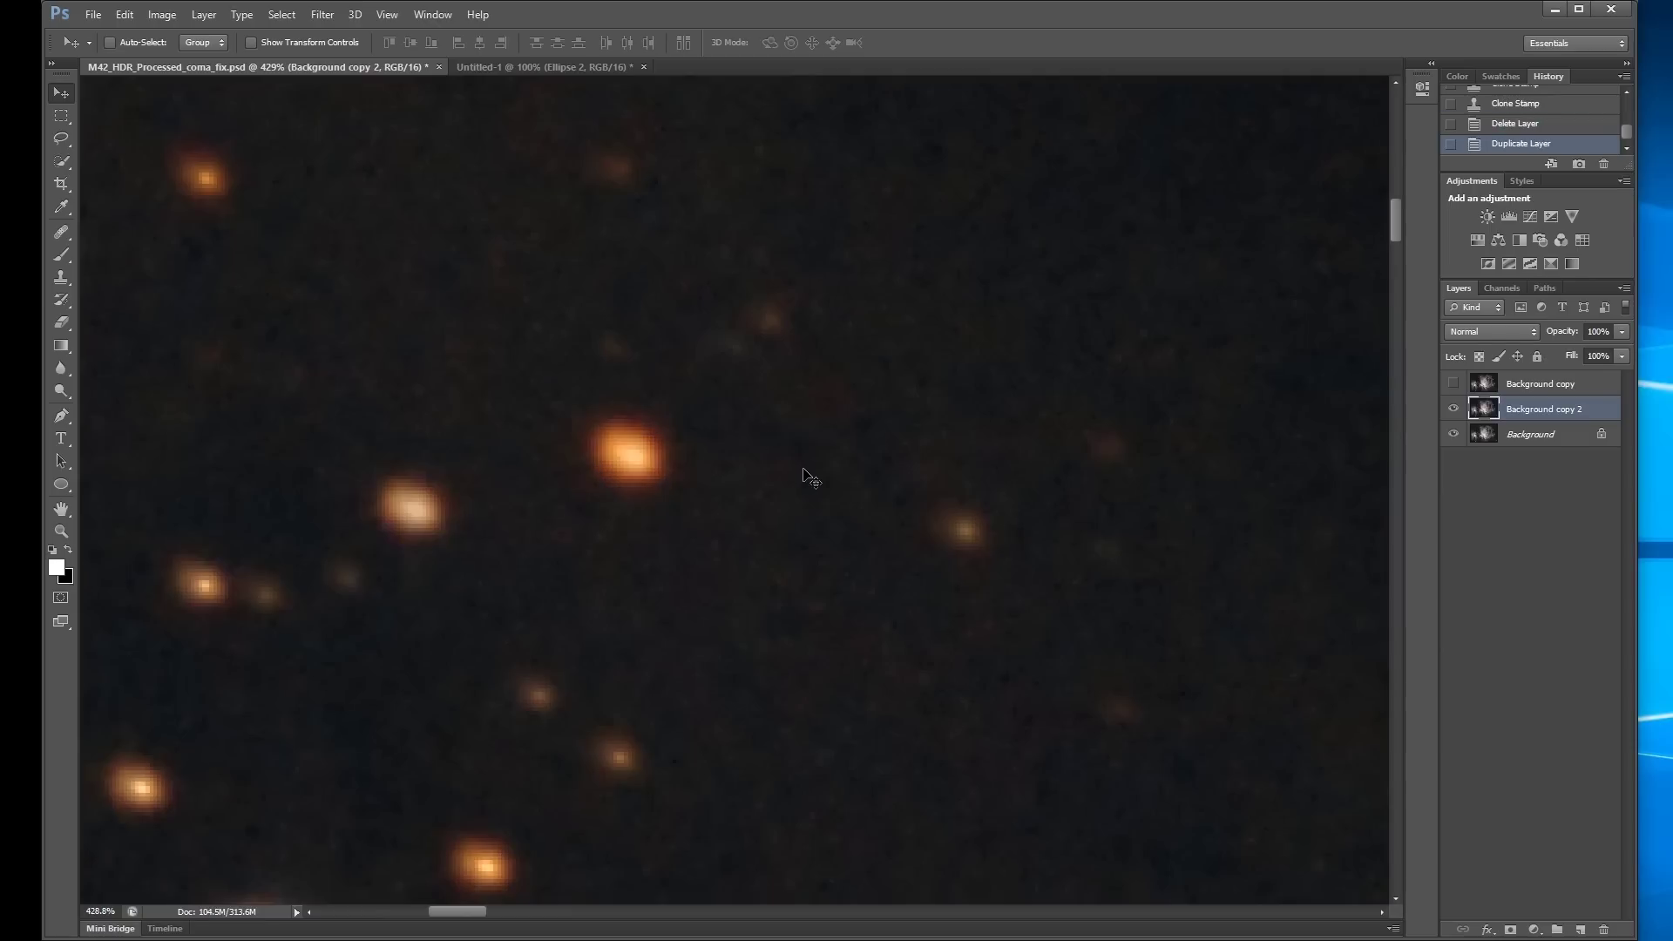
pyautogui.hotkey('ctrl', 'z')
pyautogui.hotkey('ctrl', 'z')
pyautogui.hotkey('ctrl', 'z')
pyautogui.hotkey('ctrl', 'z')
pyautogui.hotkey('ctrl', 'z')
pyautogui.hotkey('ctrl', 'z')
pyautogui.hotkey('ctrl', 'z')
pyautogui.hotkey('ctrl', 'z')
pyautogui.hotkey('ctrl', 'z')
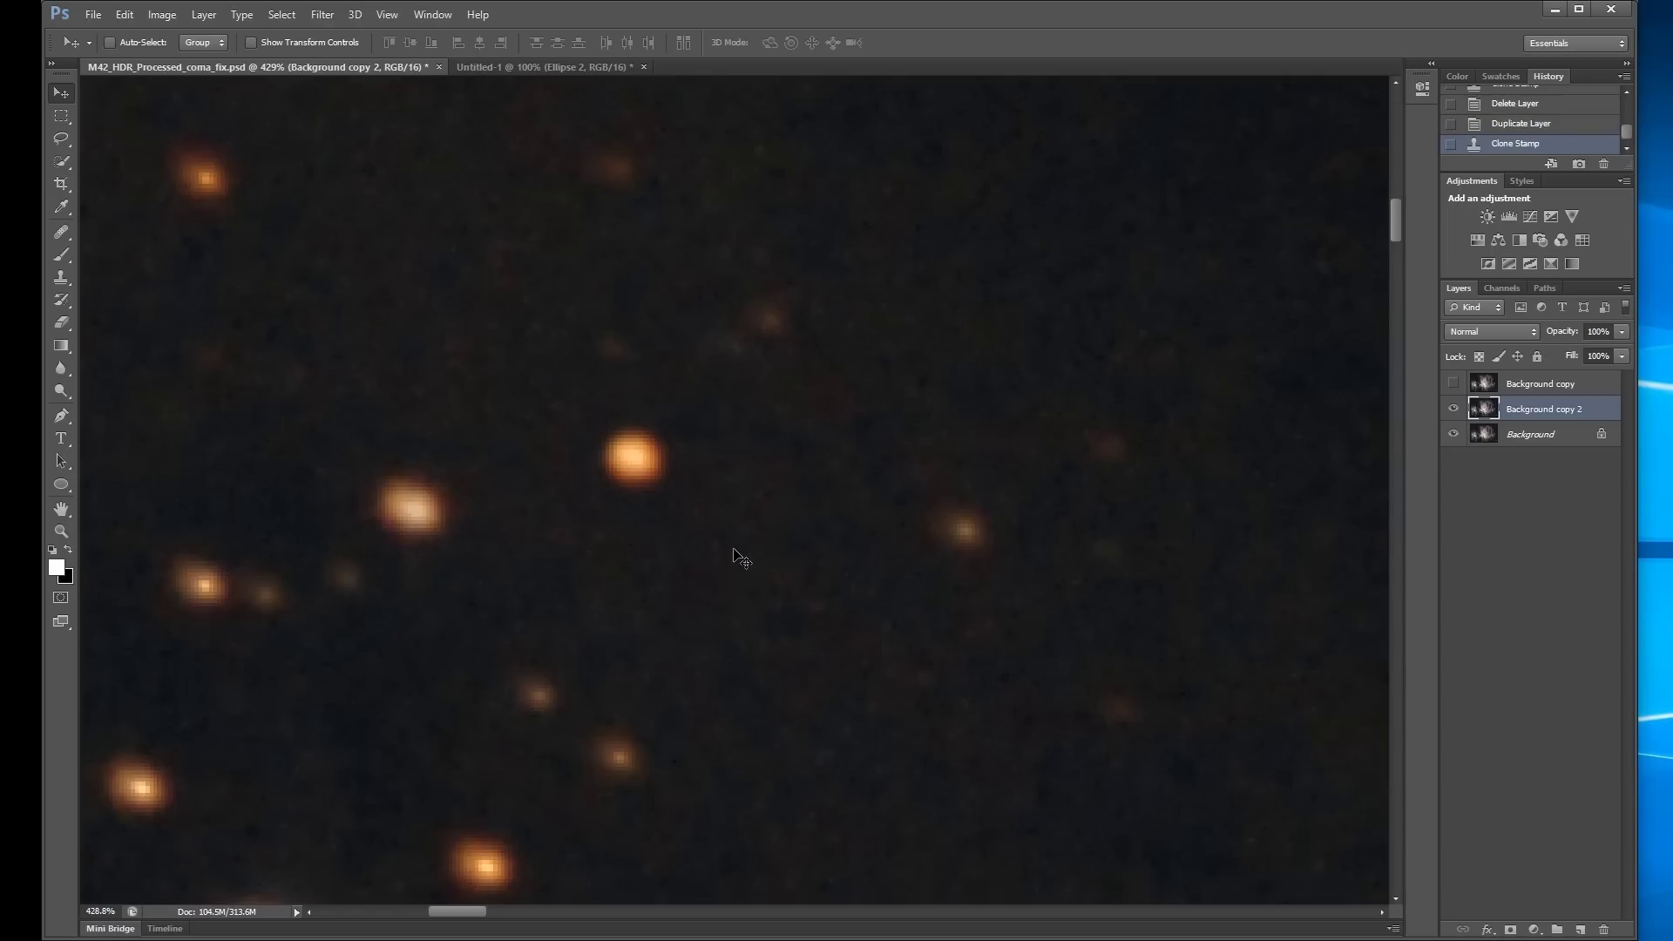
pyautogui.press('z')
pyautogui.click(566, 42)
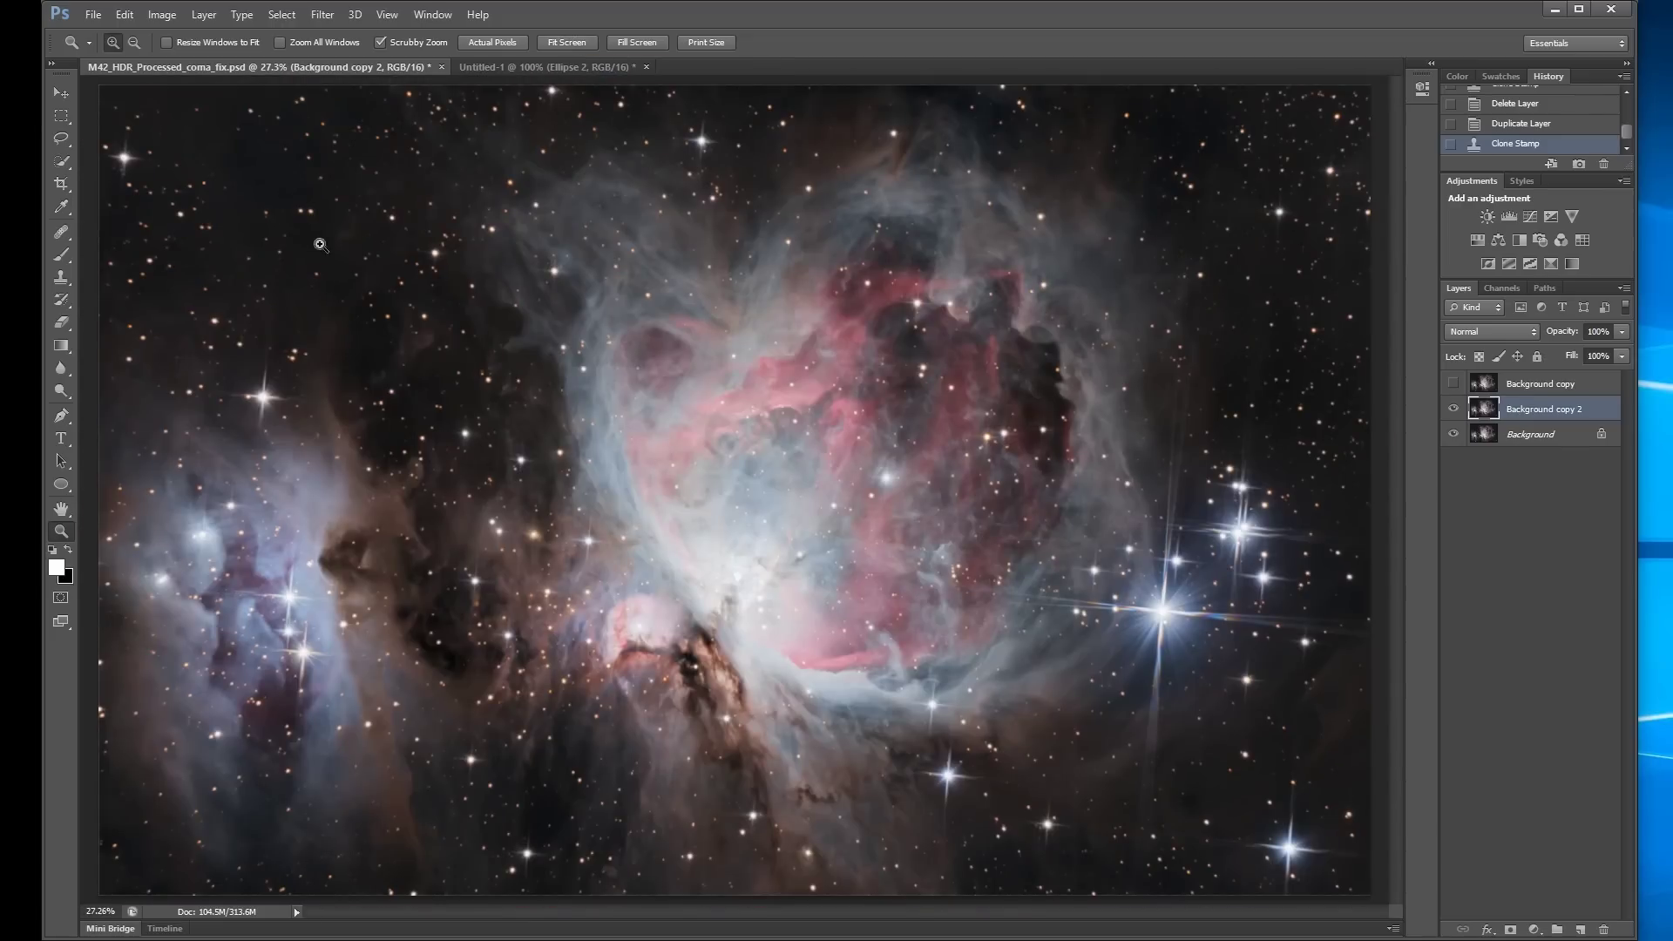
# Zoom back into the star field and stamp a round star over a distorted one with a 35 brush.
pyautogui.moveTo(321, 245); pyautogui.dragTo(684, 507)
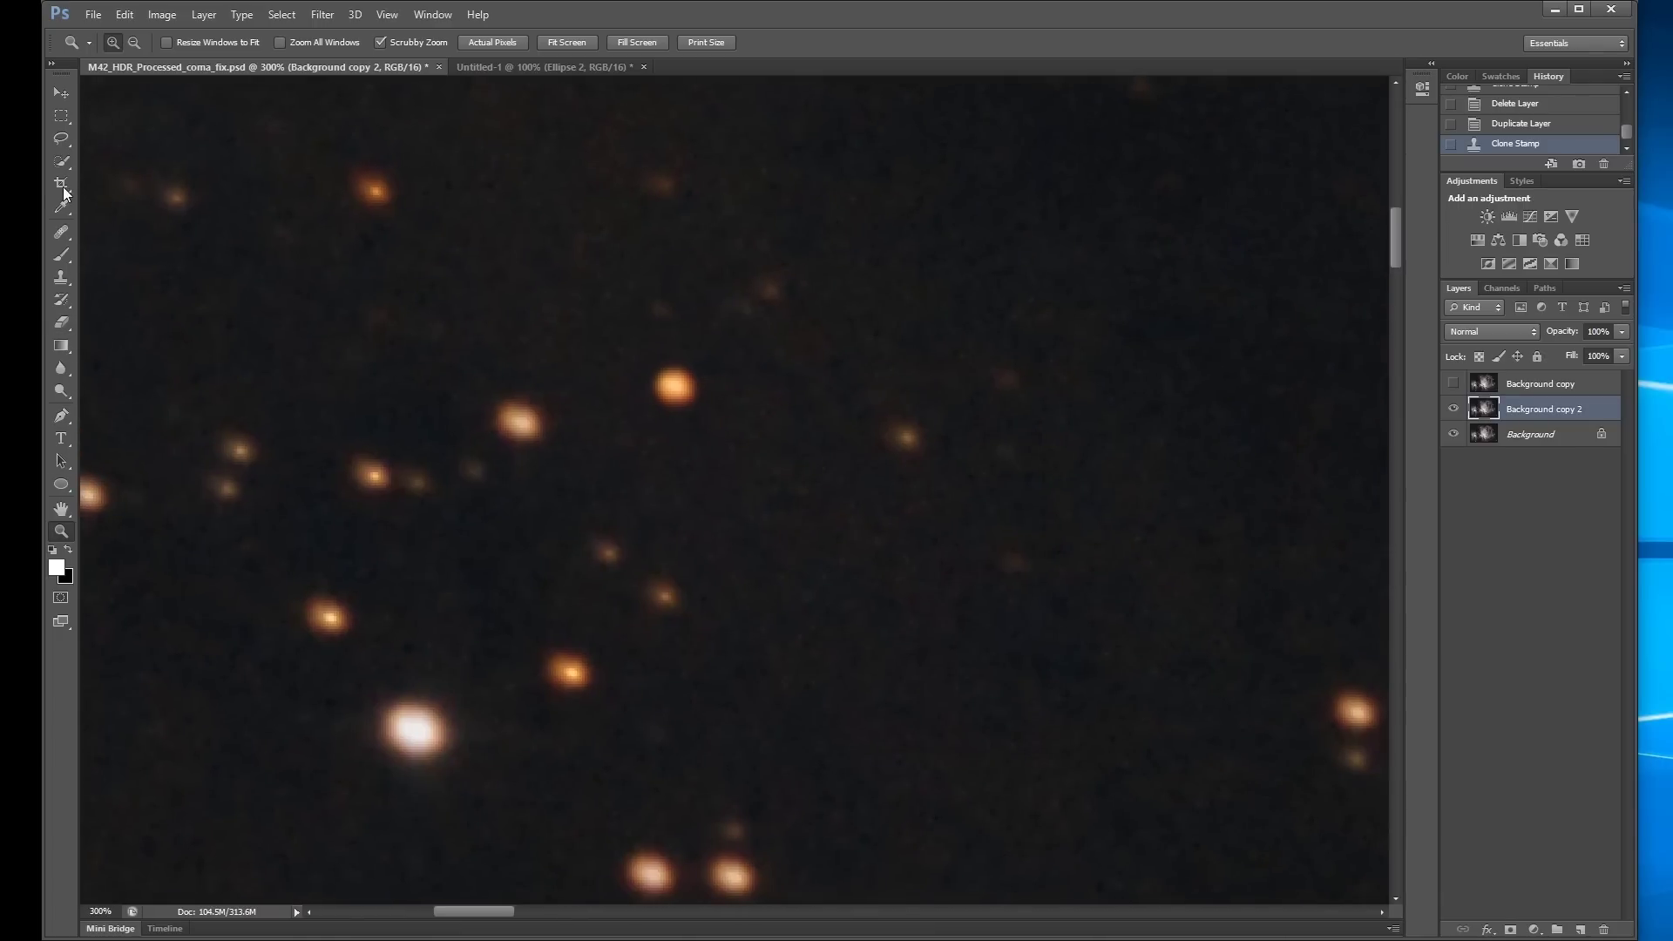
pyautogui.click(61, 277)
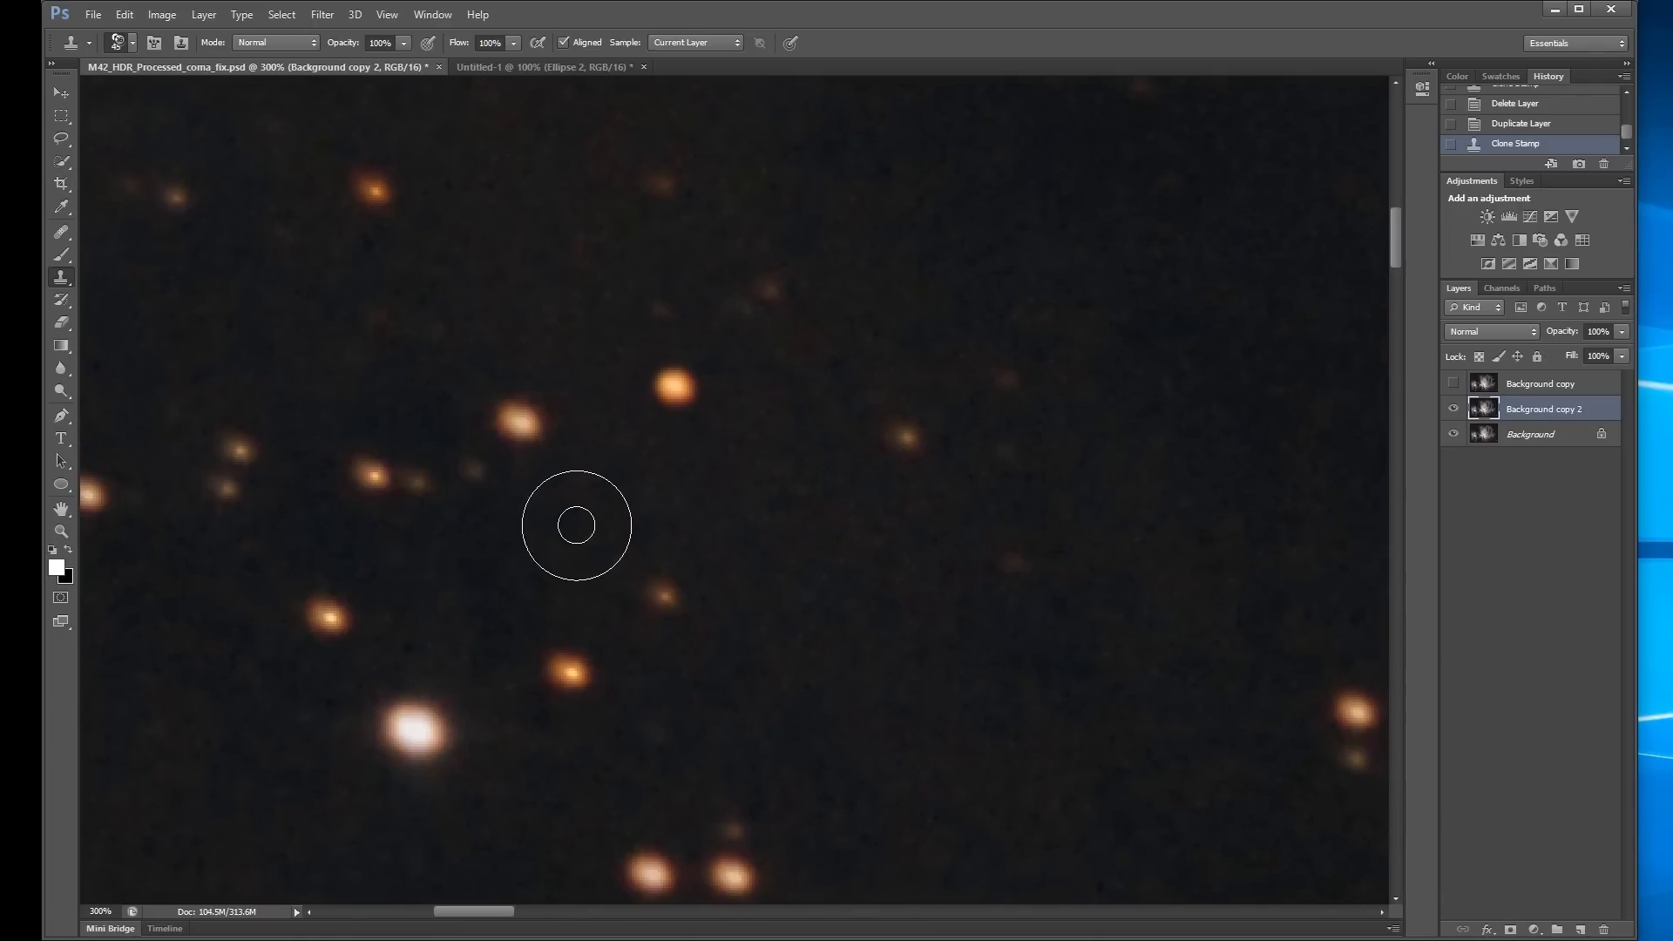
pyautogui.moveTo(576, 526); pyautogui.dragTo(743, 527)
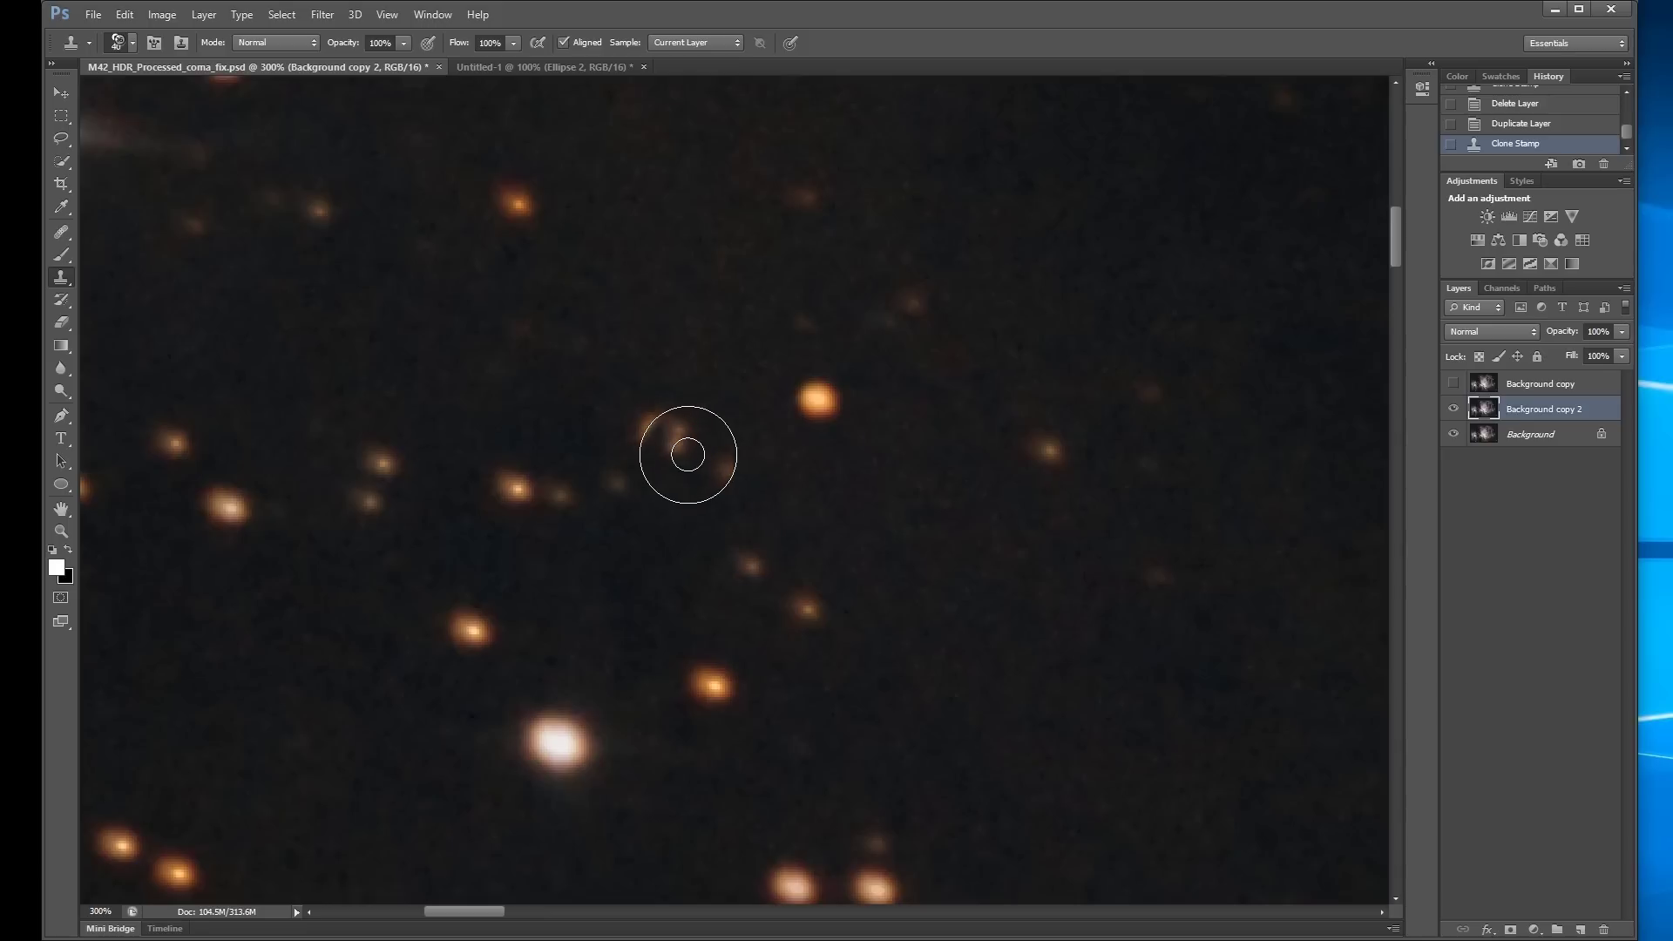
pyautogui.press('[')
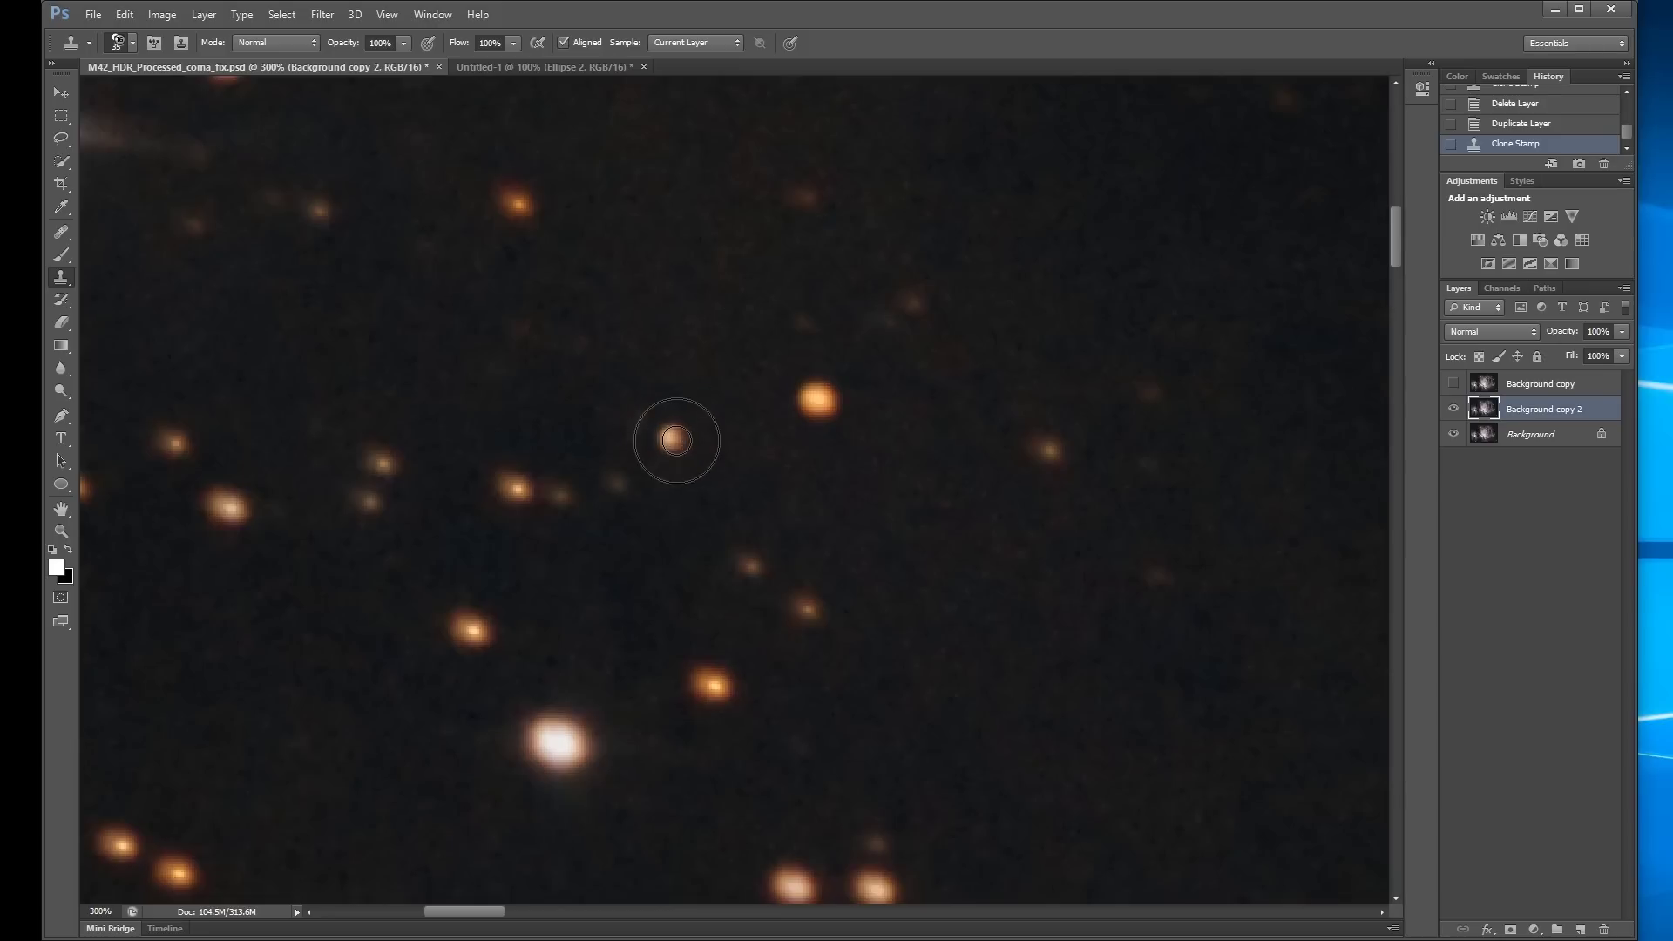
pyautogui.click(667, 437)
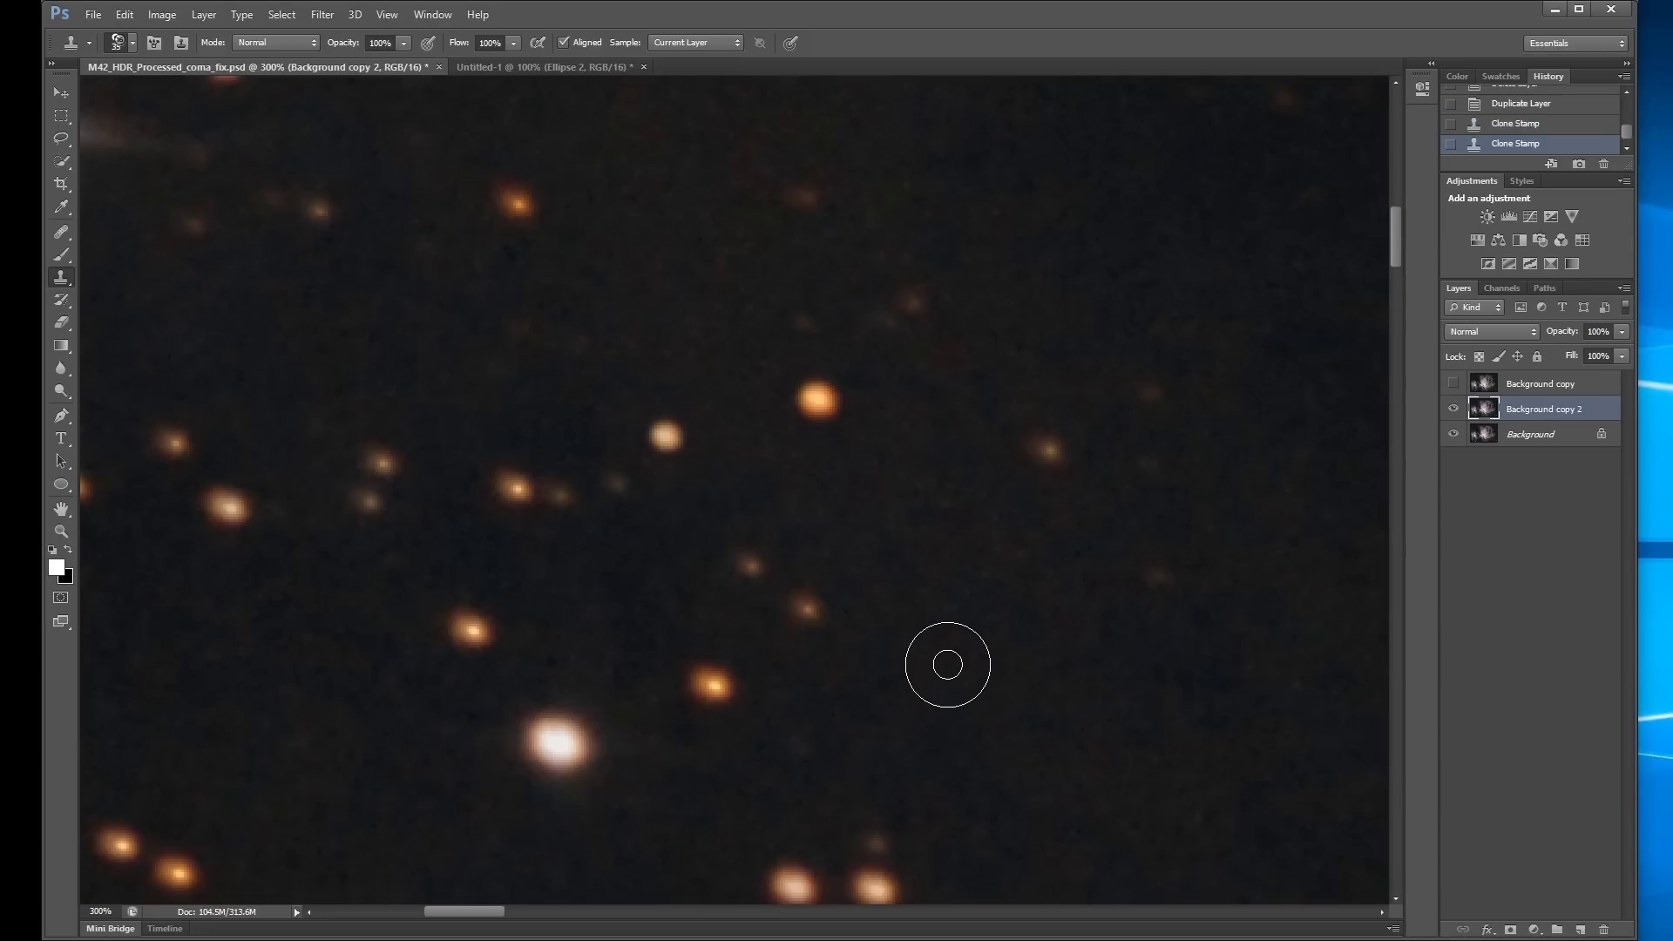
# Center the bright white star and try stamping it round at brush size 80, then undo.
pyautogui.moveTo(758, 728); pyautogui.dragTo(923, 568)
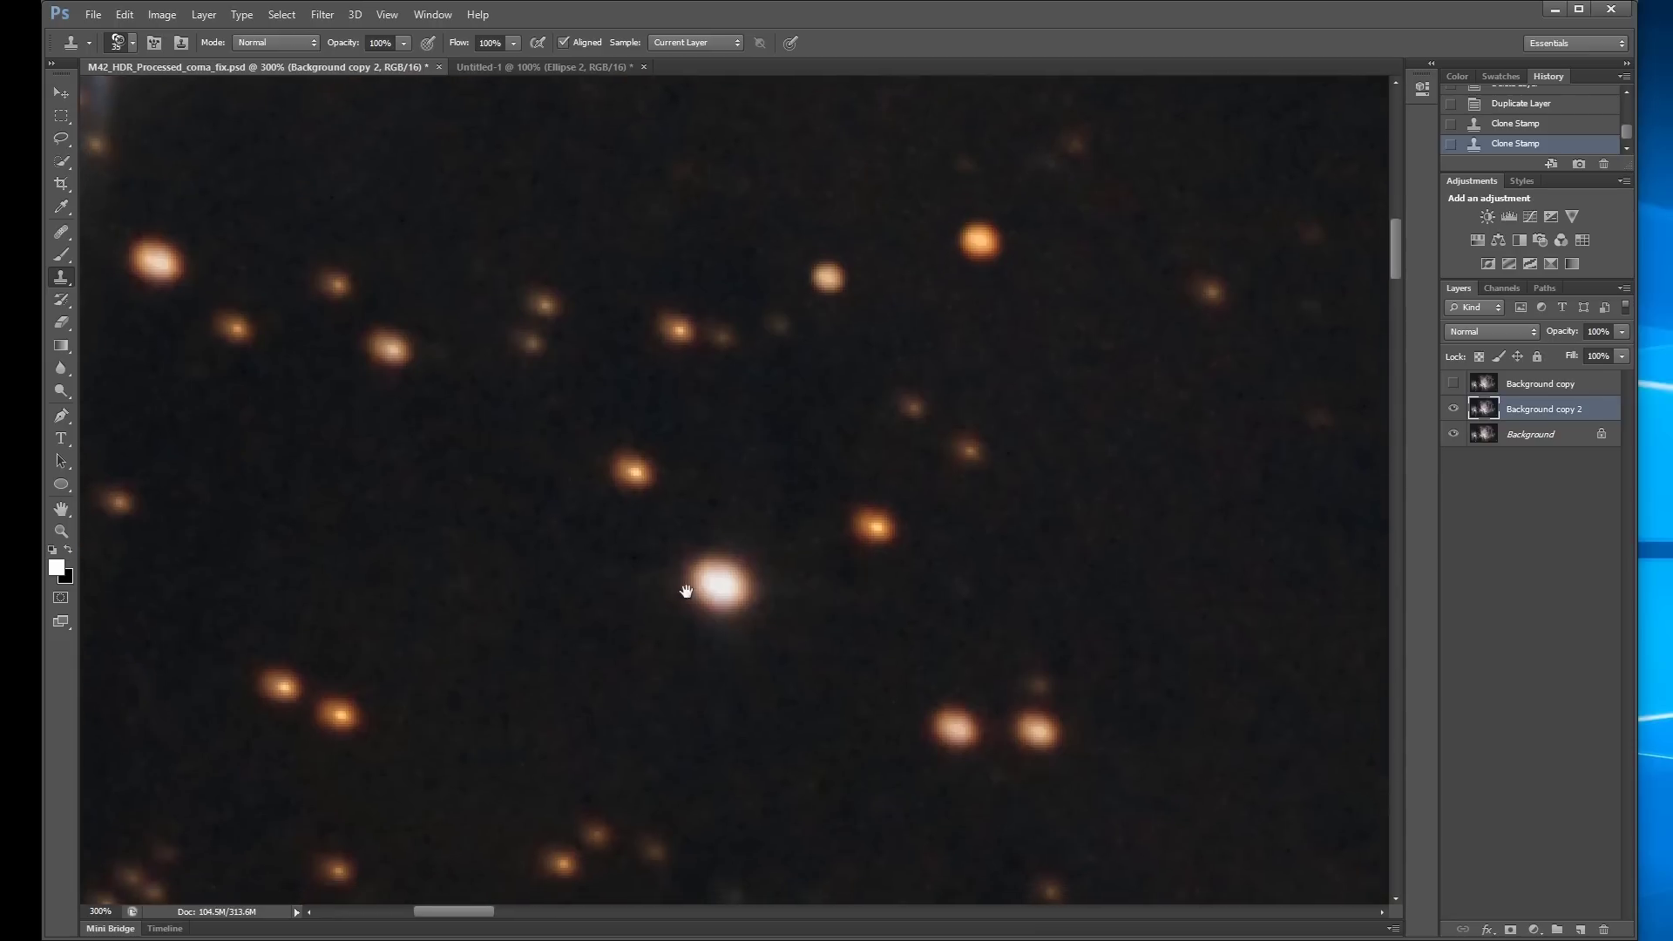
pyautogui.moveTo(767, 649); pyautogui.dragTo(809, 452)
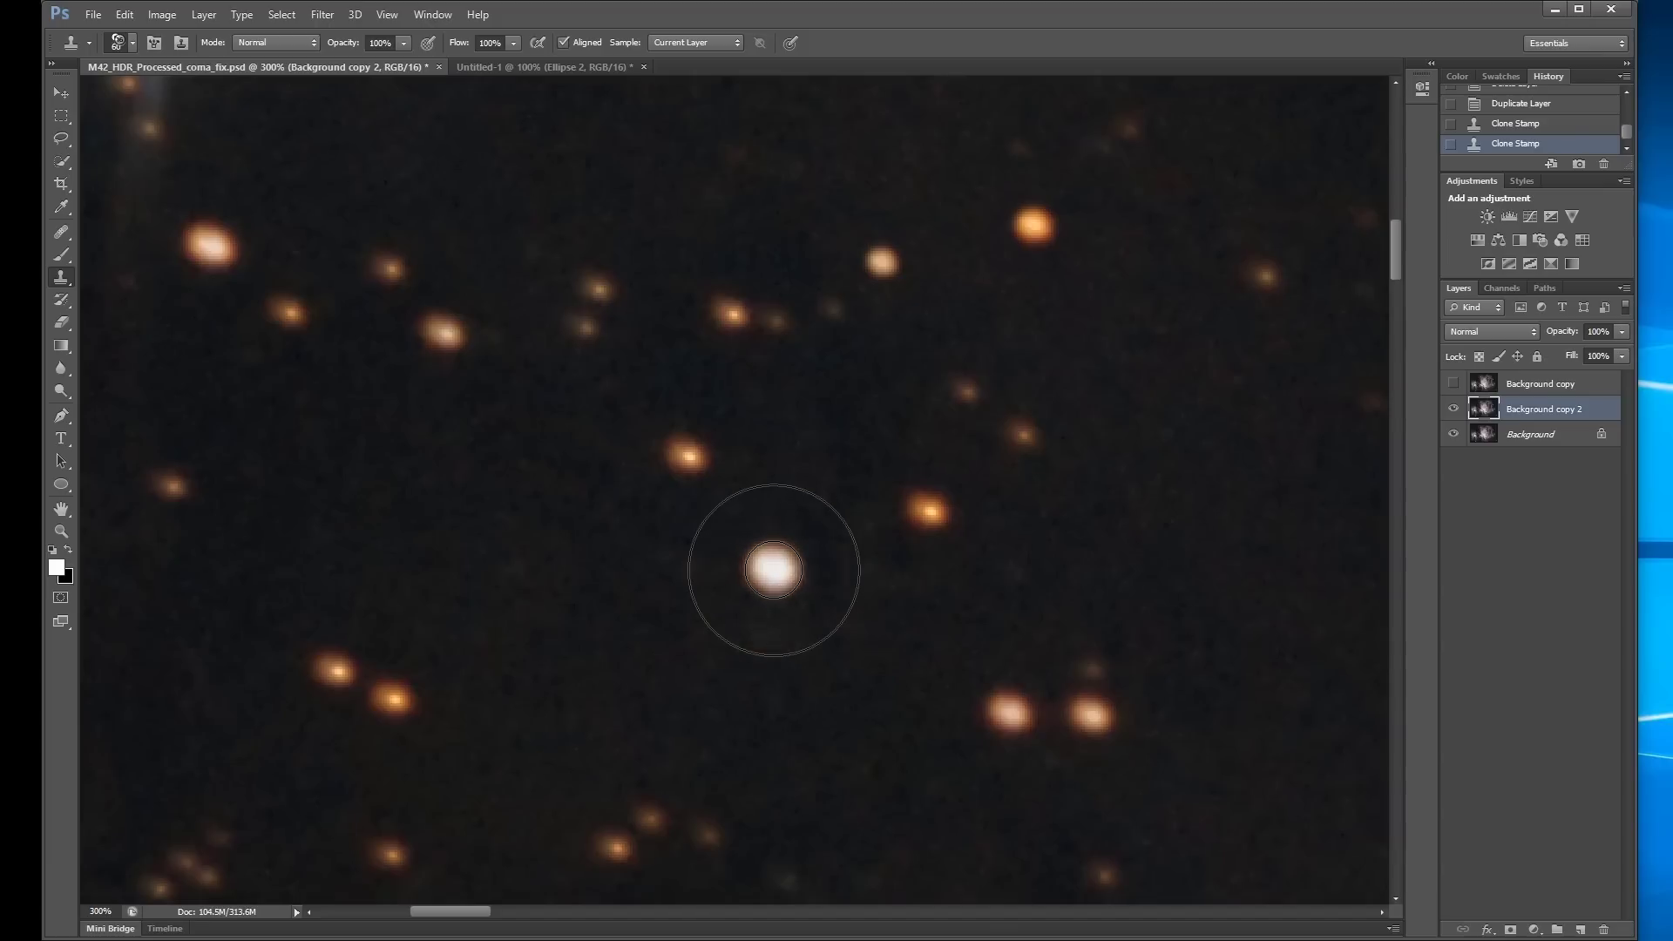
pyautogui.press(']')
pyautogui.press(']')
pyautogui.press(']')
pyautogui.press(']')
pyautogui.press(']')
pyautogui.press('[')
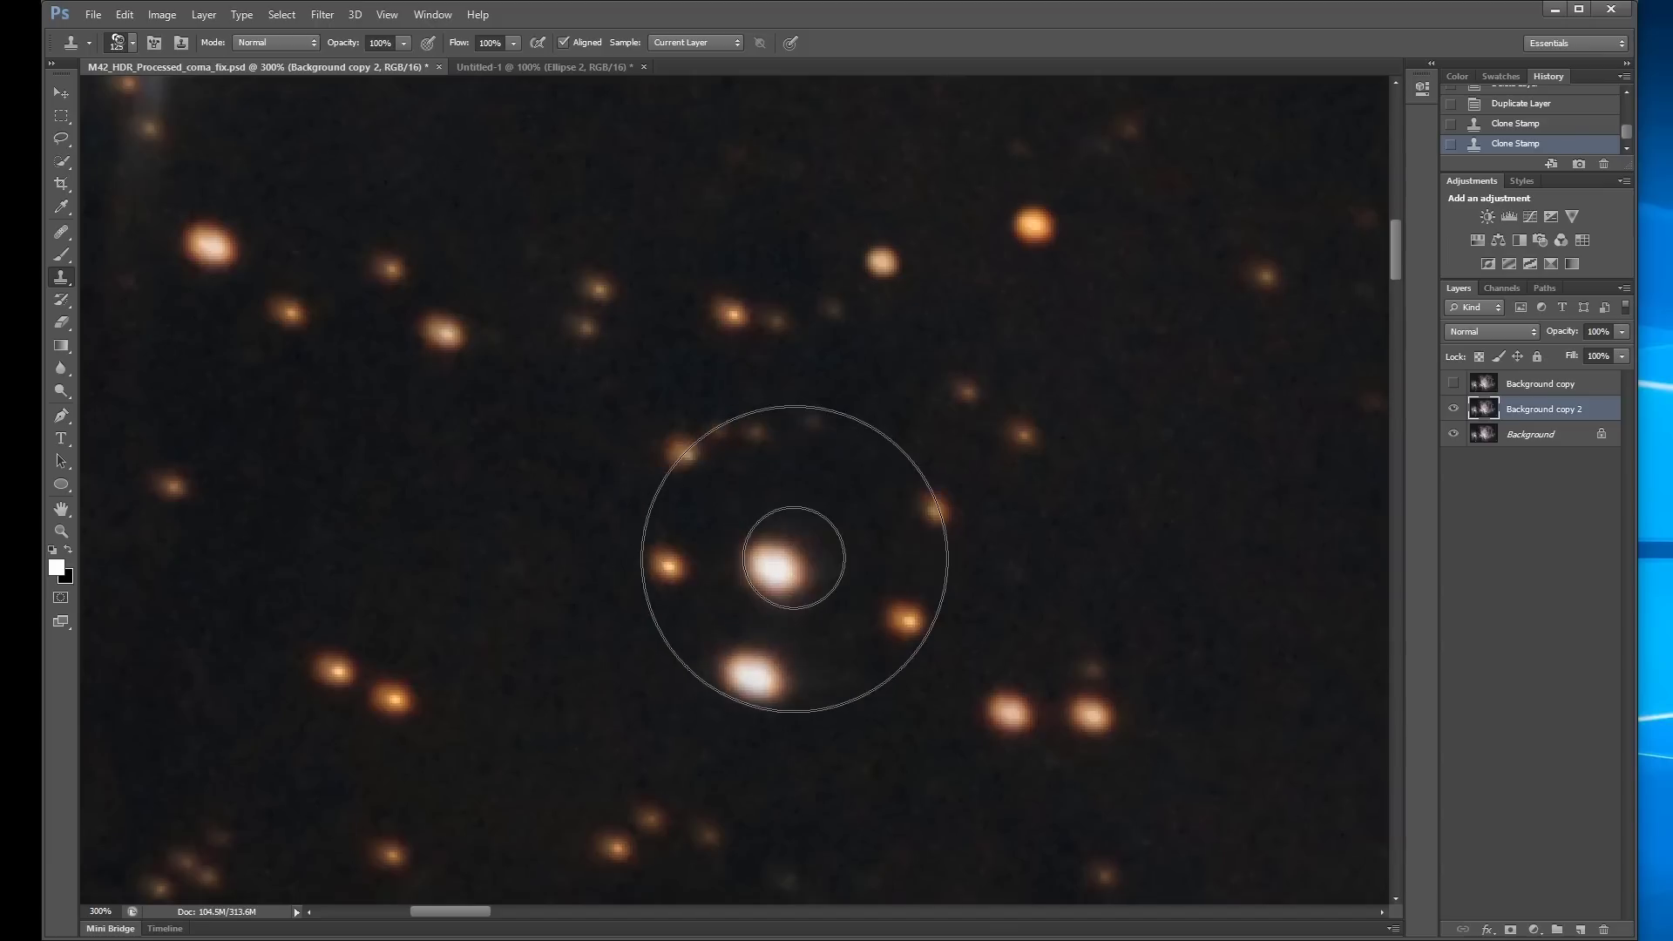
pyautogui.press('[')
pyautogui.press('[')
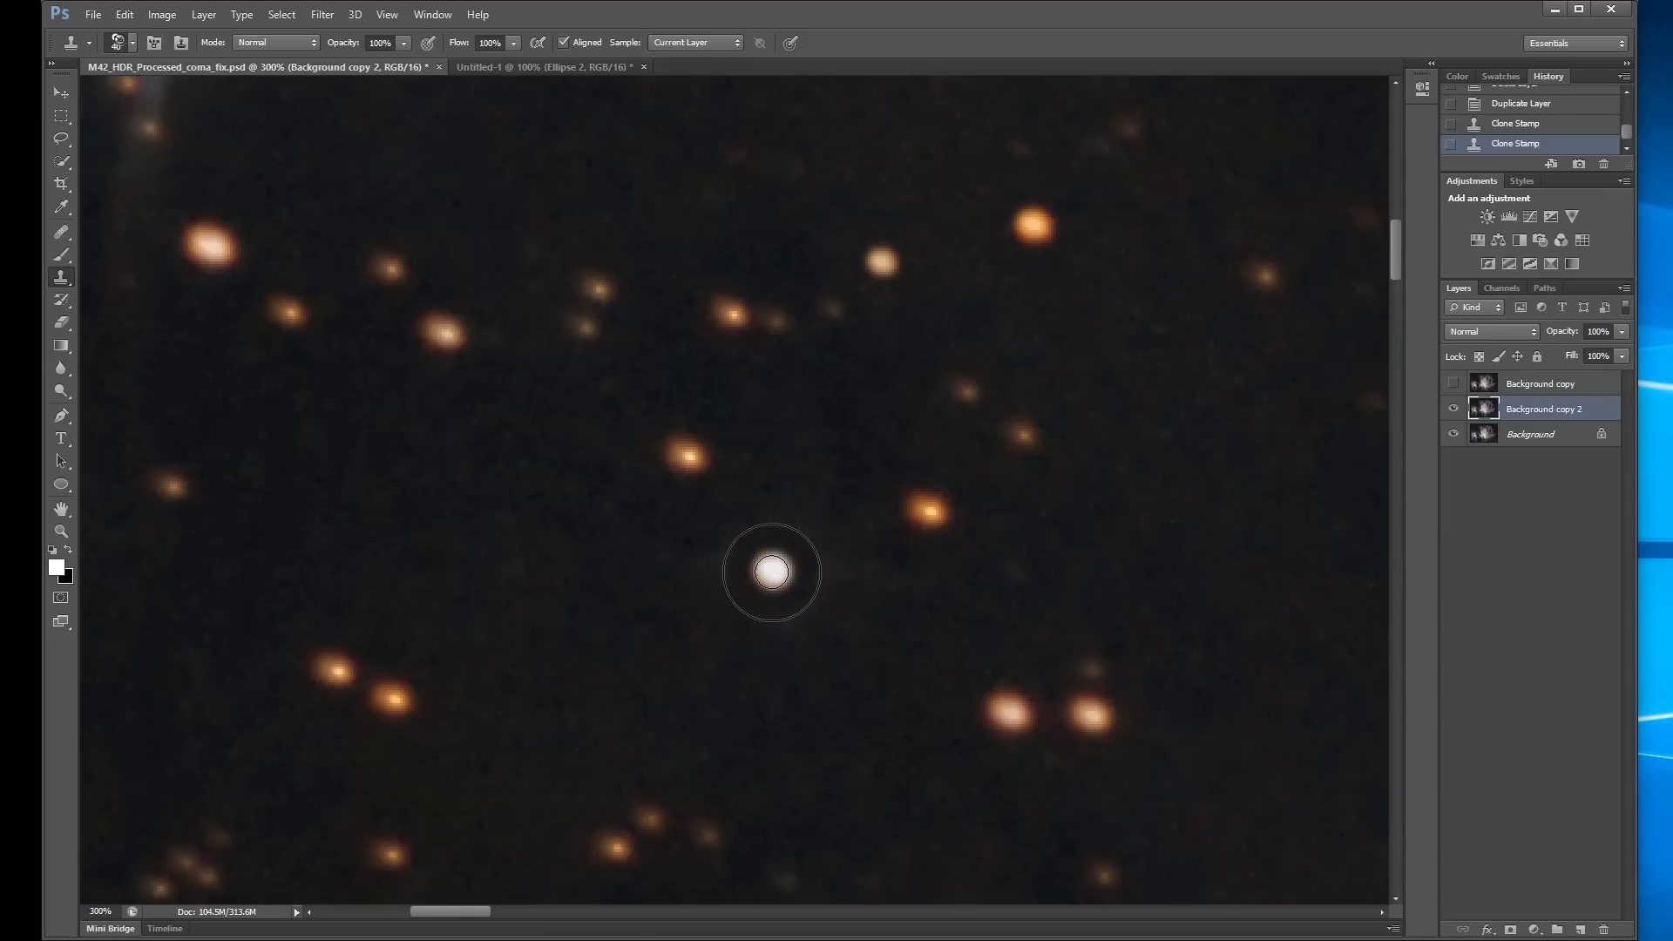
pyautogui.click(773, 570)
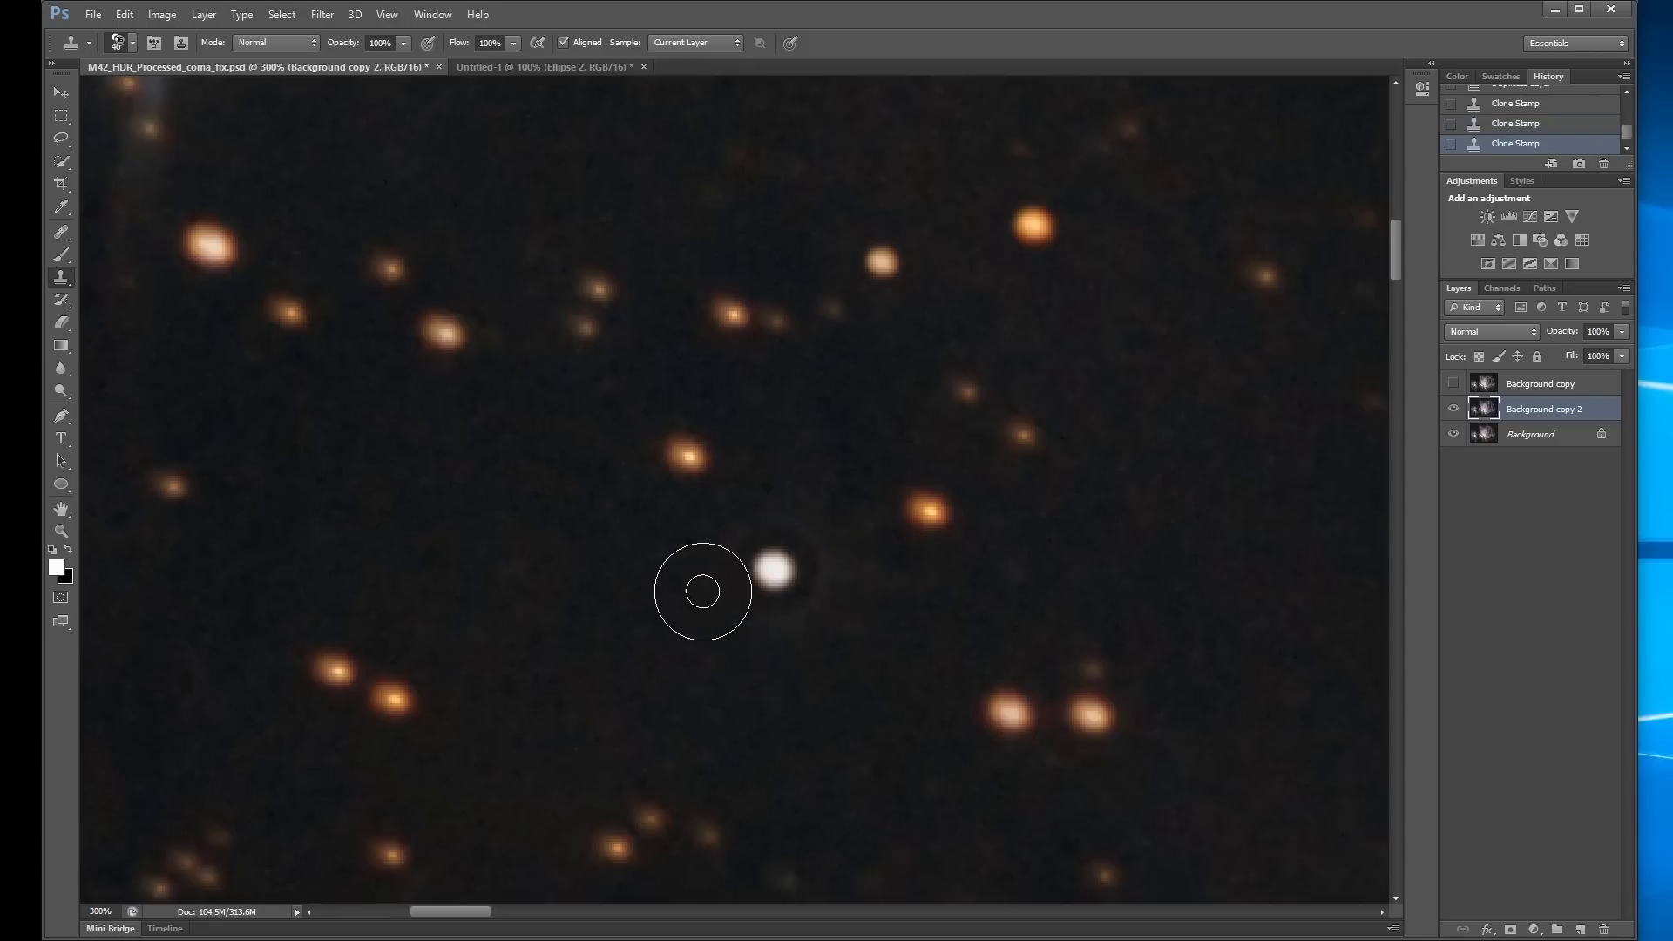
pyautogui.hotkey('ctrl', 'z')
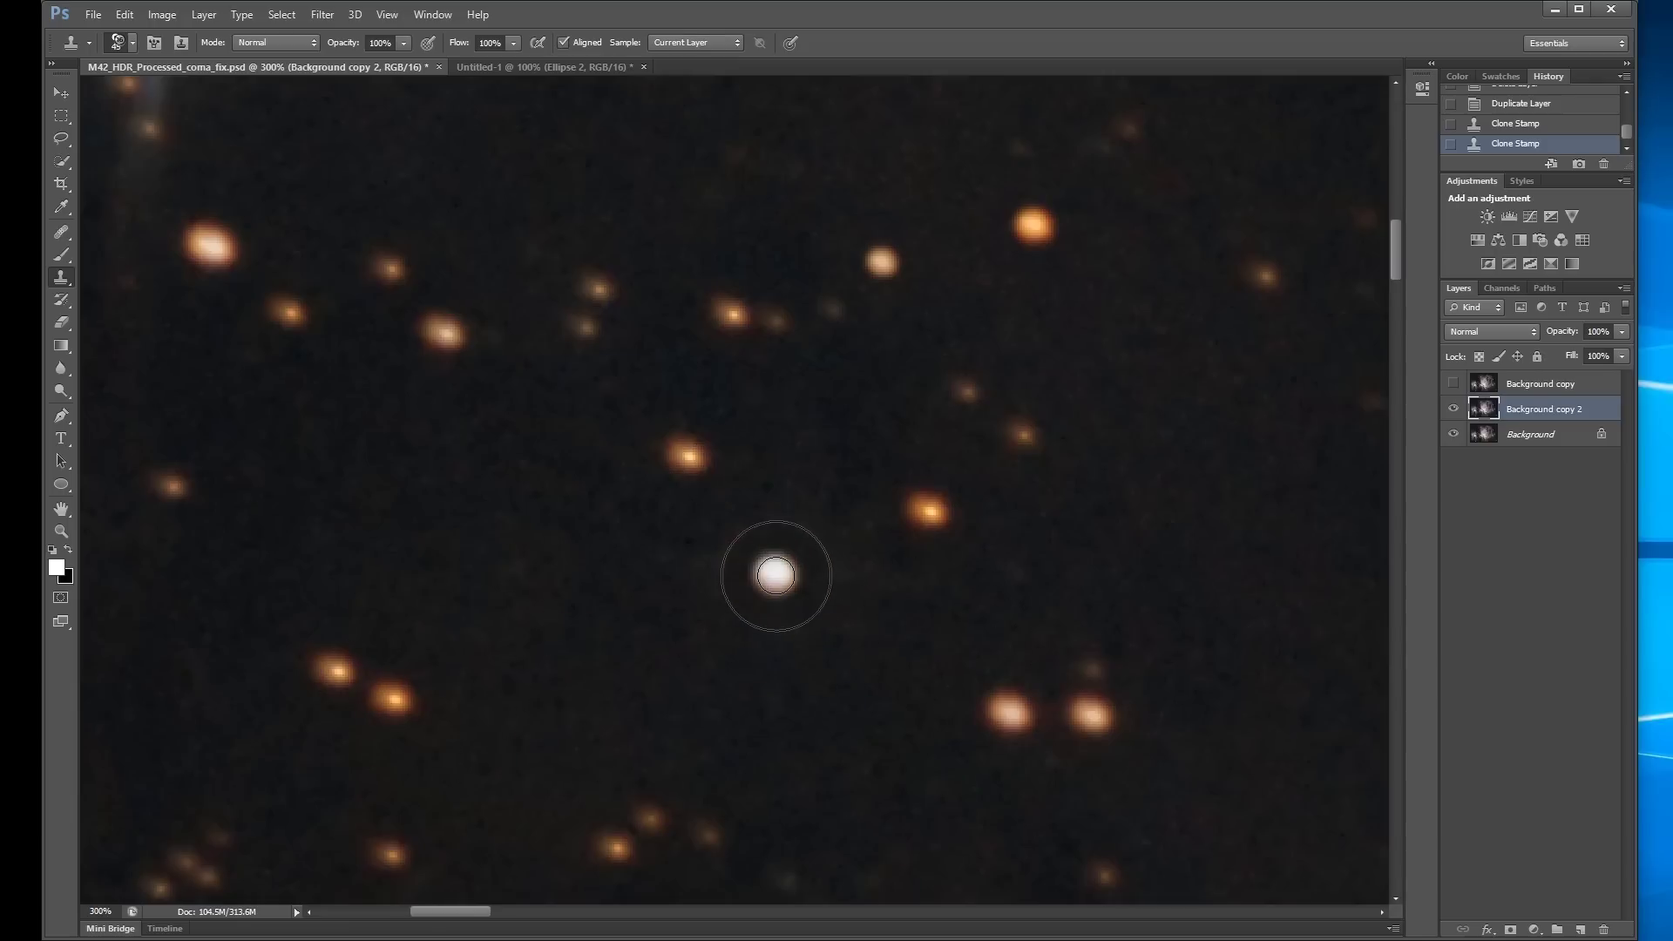
# Restamp the bright central star round with a 60 brush, checking before and after.
pyautogui.press(']')
pyautogui.press(']')
pyautogui.press(']')
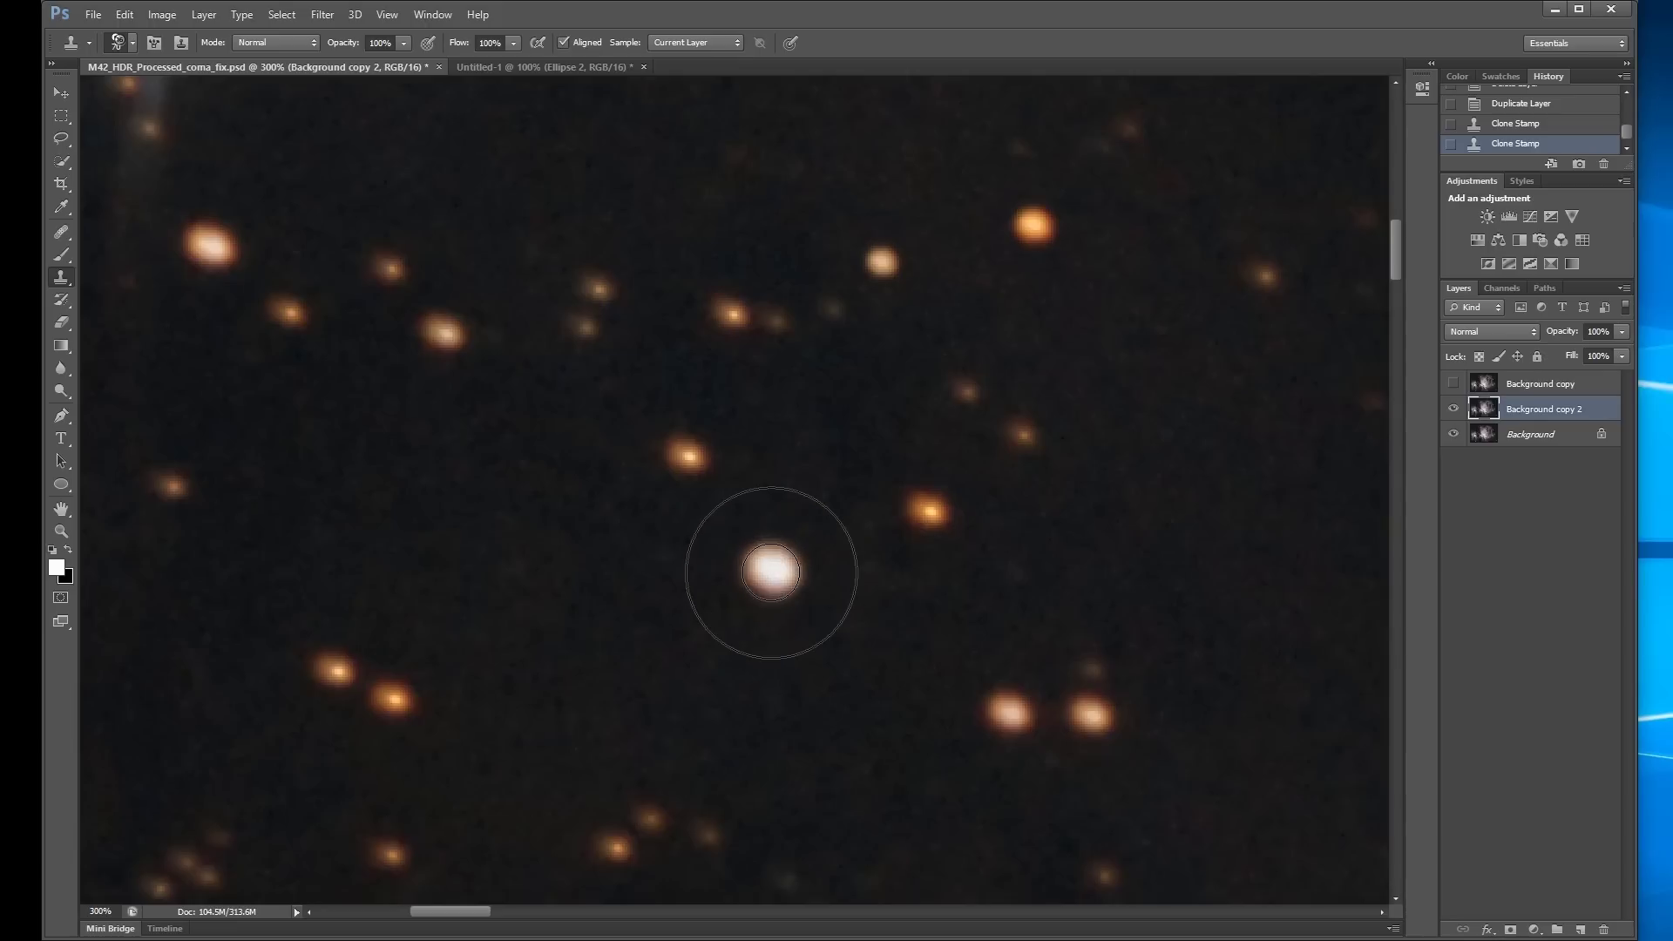
pyautogui.press('[')
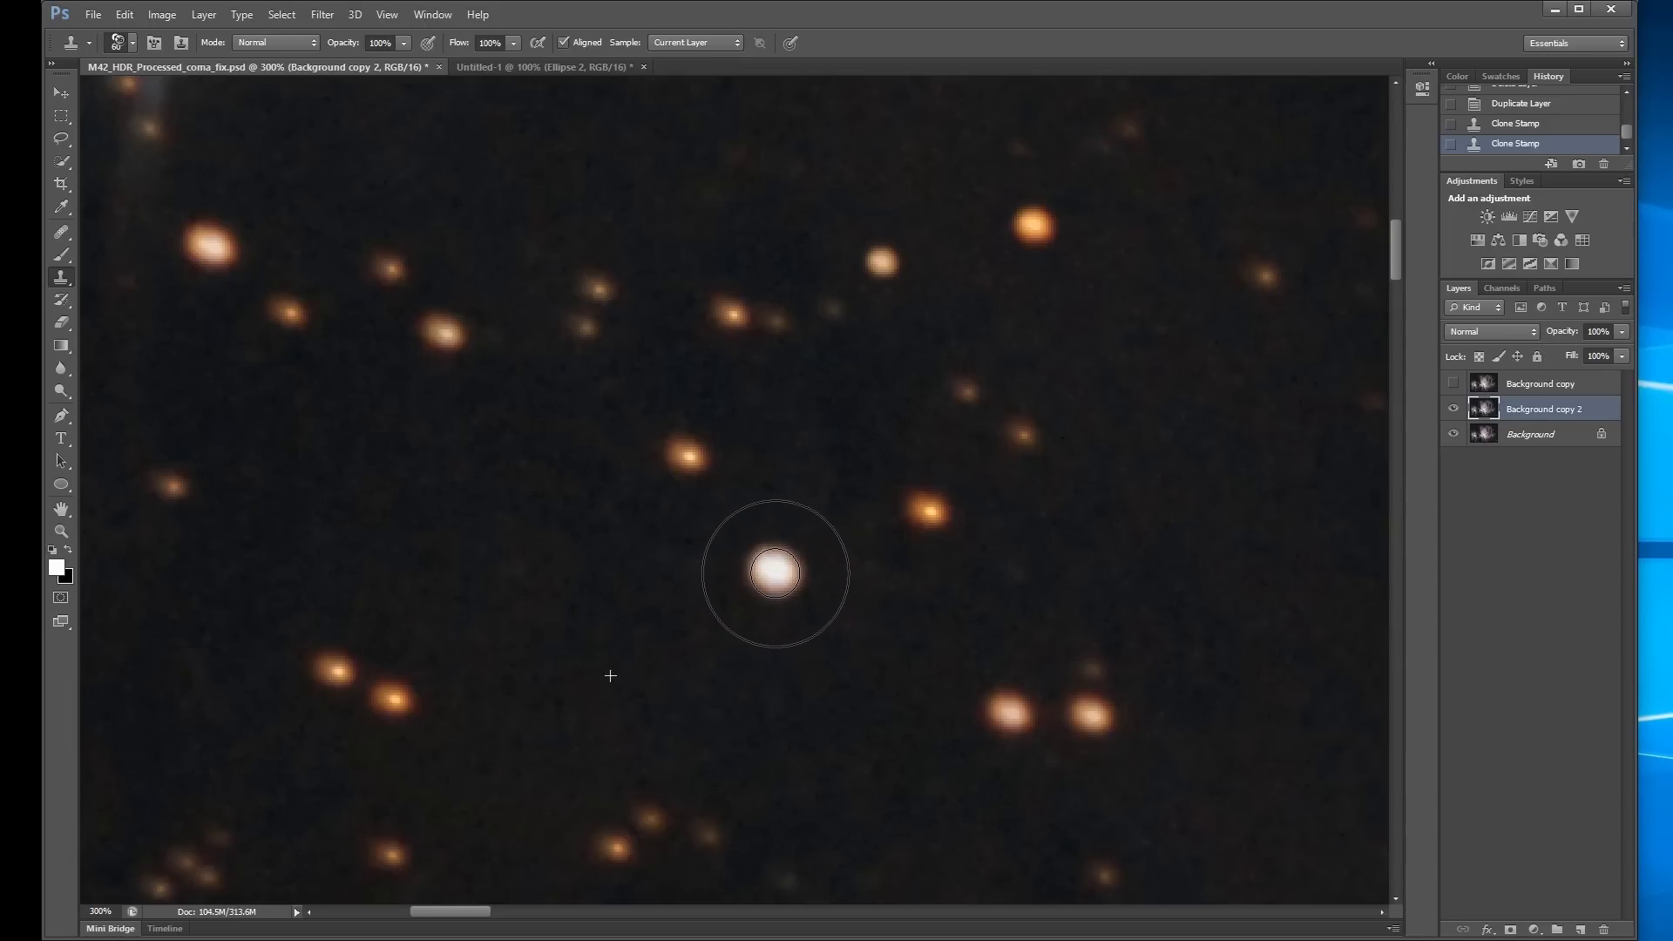
pyautogui.click(775, 572)
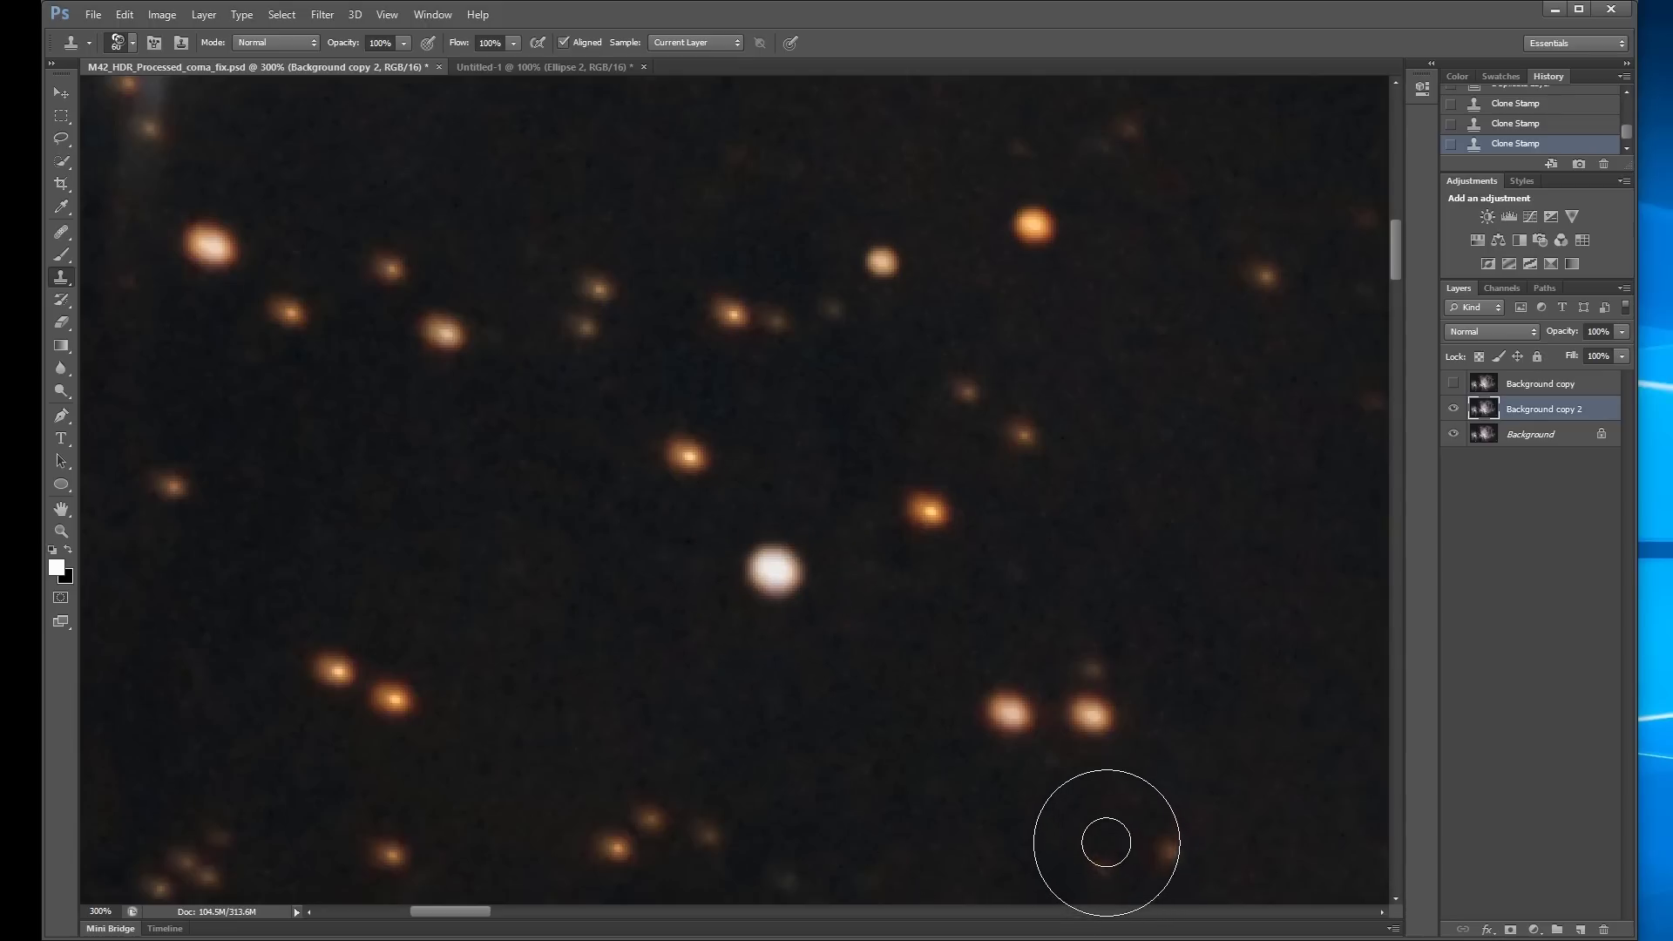
pyautogui.hotkey('ctrl', 'z')
pyautogui.hotkey('ctrl', 'z')
pyautogui.hotkey('ctrl', 'z')
pyautogui.hotkey('ctrl', 'z')
pyautogui.hotkey('ctrl', 'z')
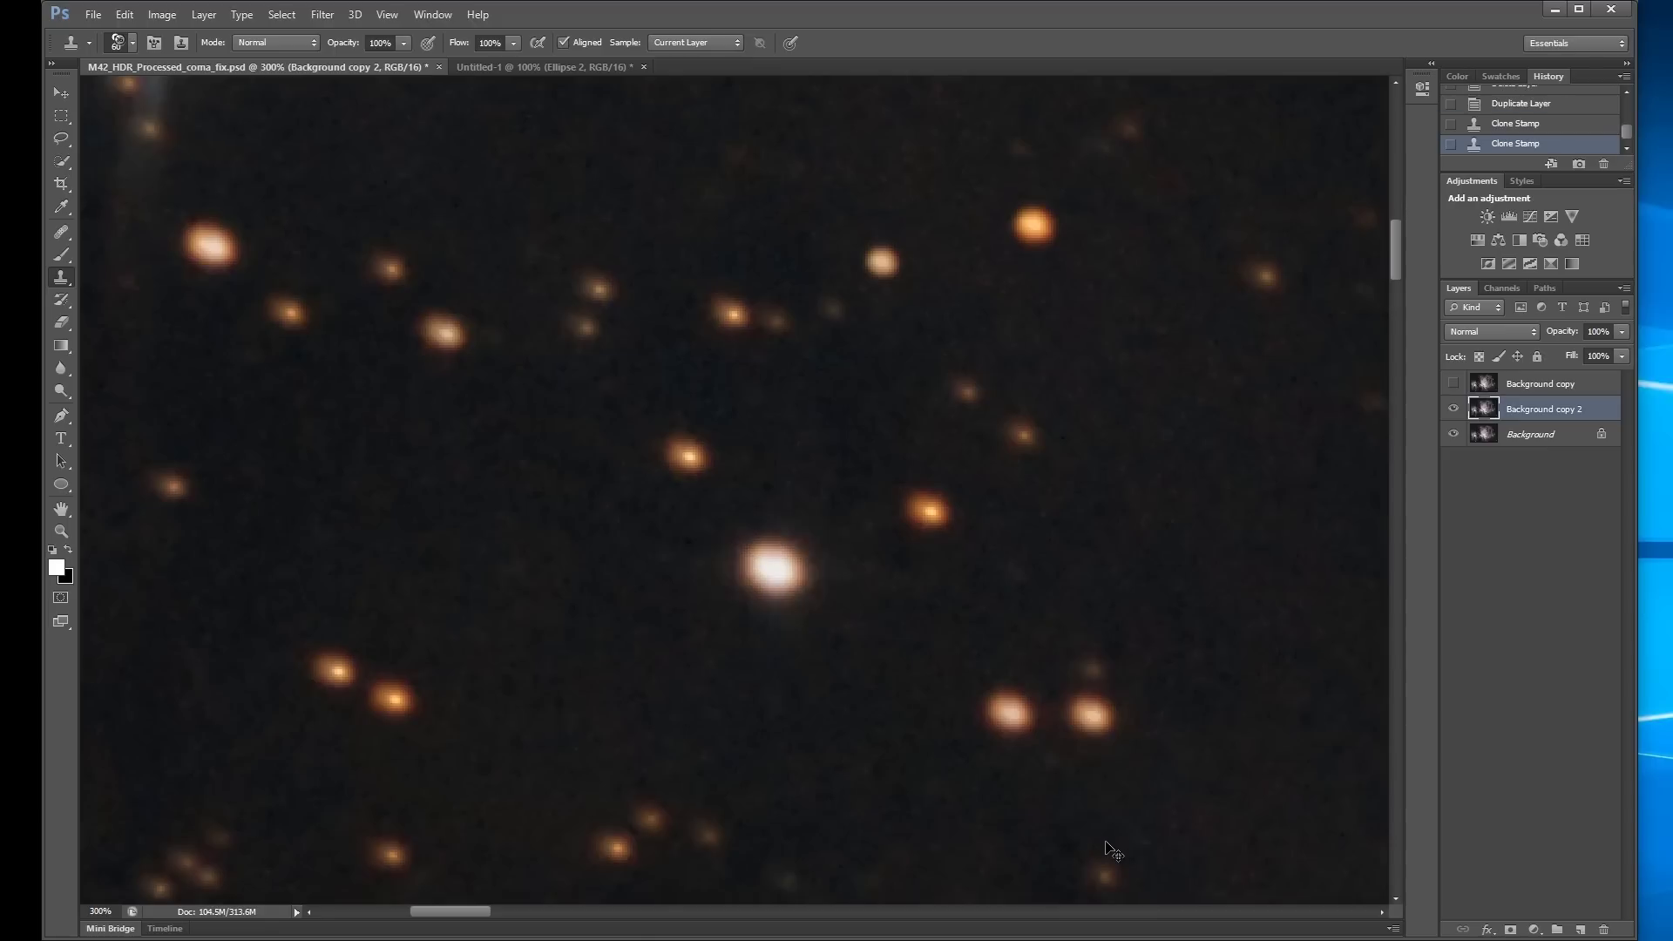
pyautogui.hotkey('ctrl', 'z')
pyautogui.hotkey('ctrl', 'z')
pyautogui.hotkey('ctrl', 'z')
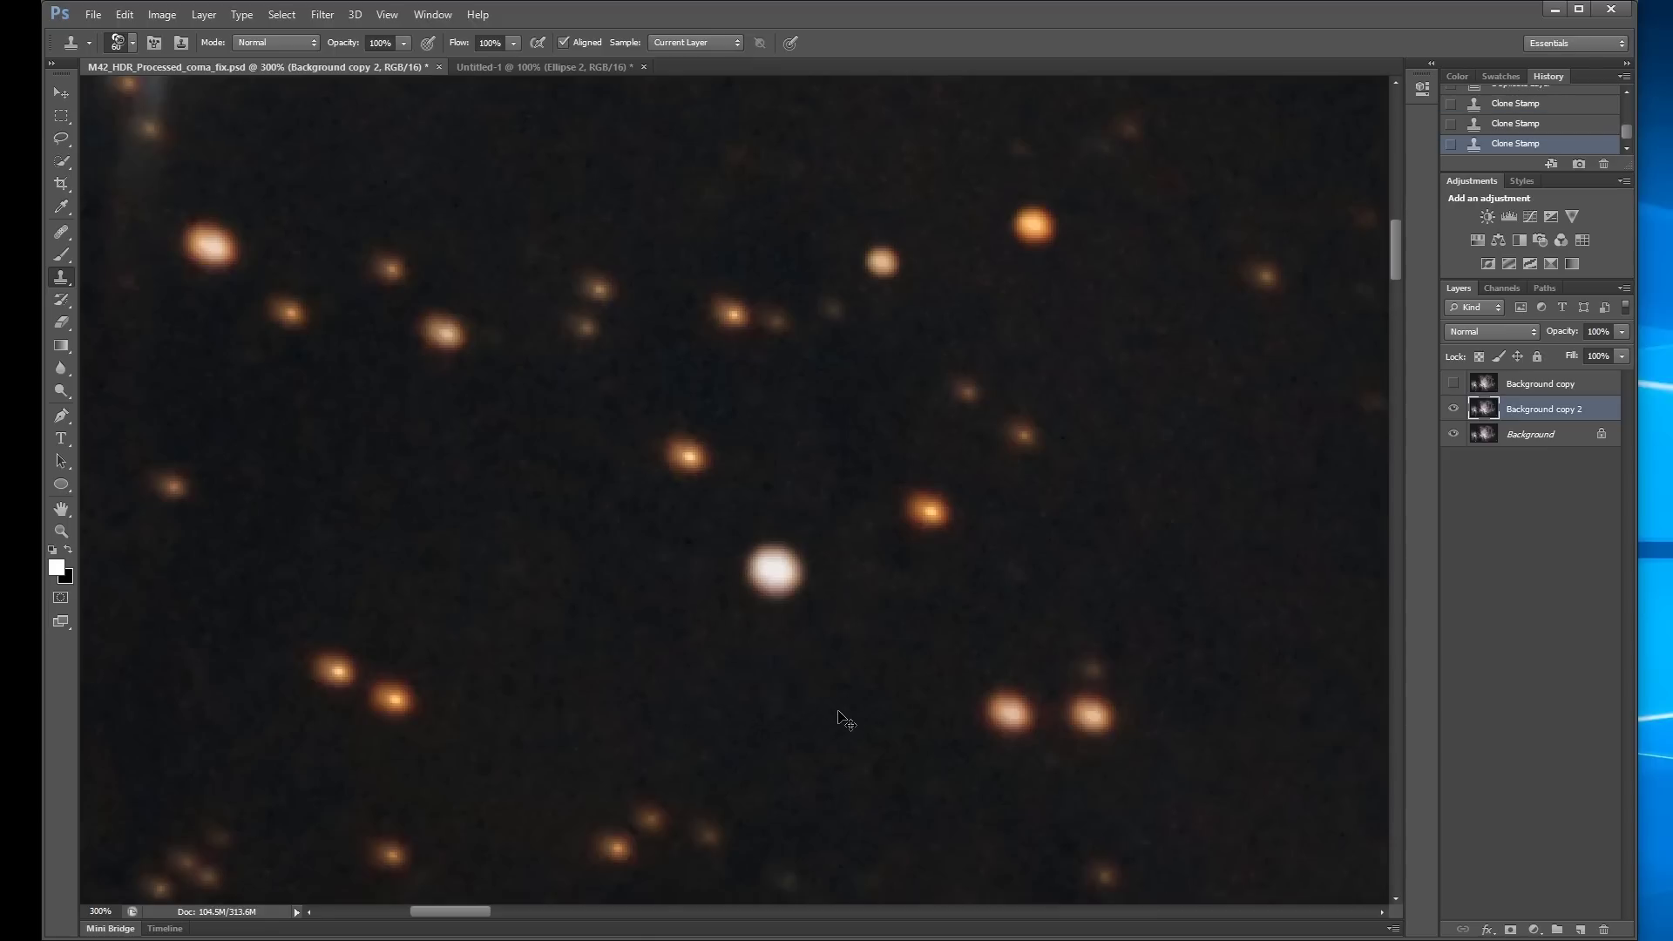
pyautogui.click(775, 575)
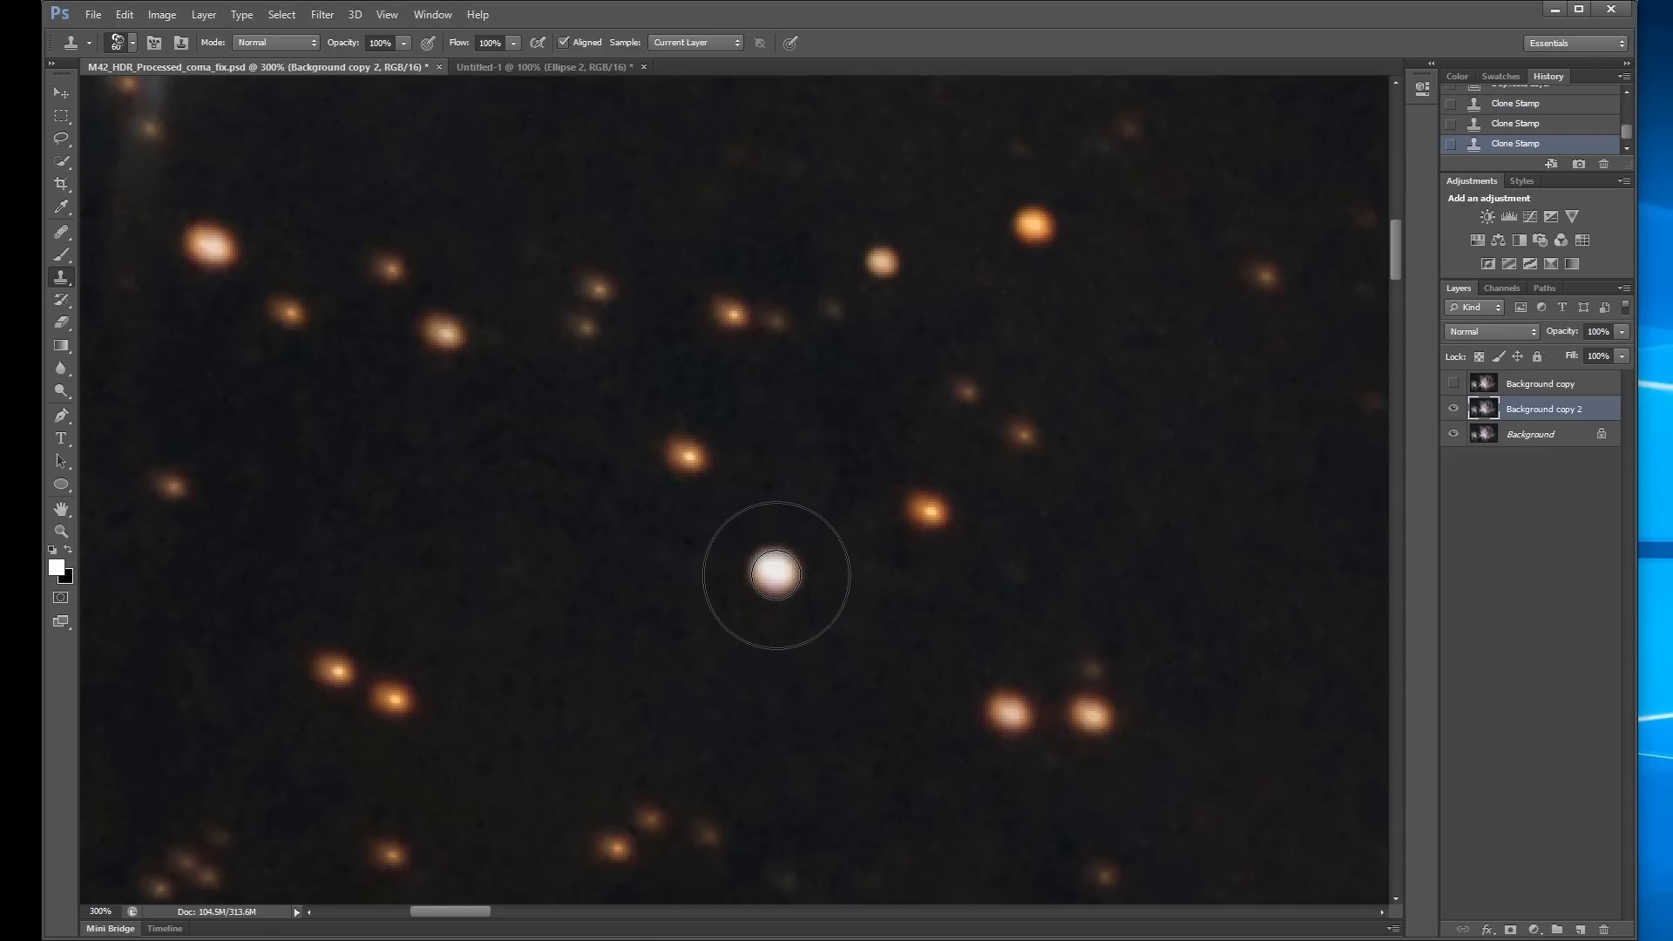
# Clone out faint stars near the bright star with a 50 brush, toggling the layer to compare.
pyautogui.press('[')
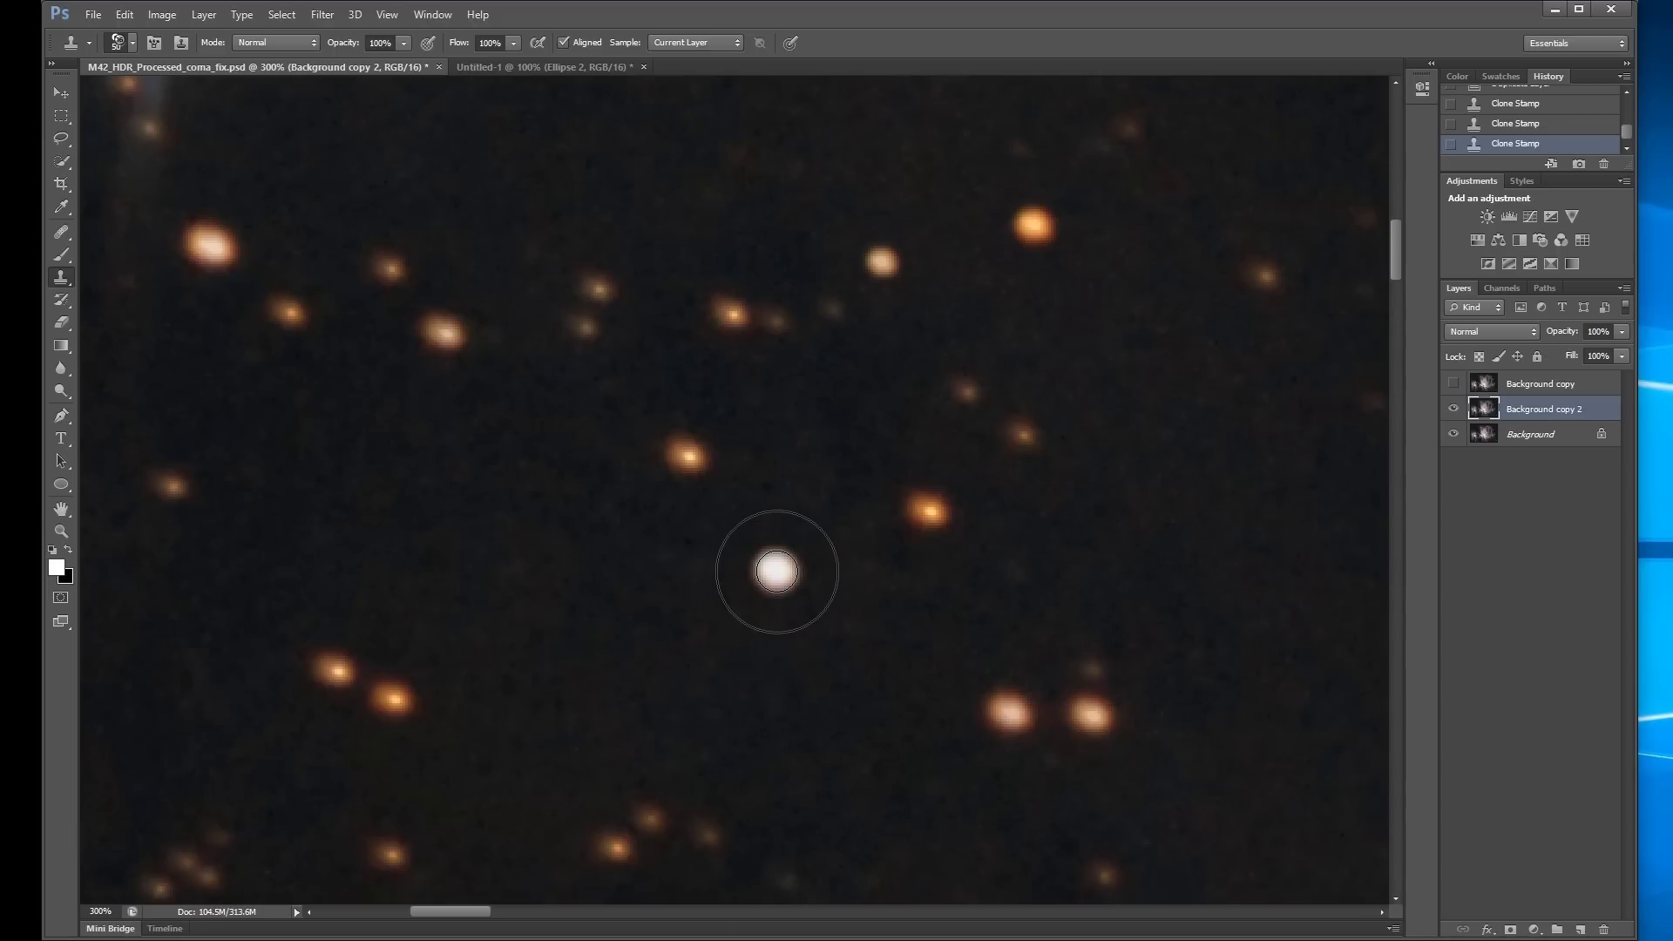
pyautogui.click(912, 738)
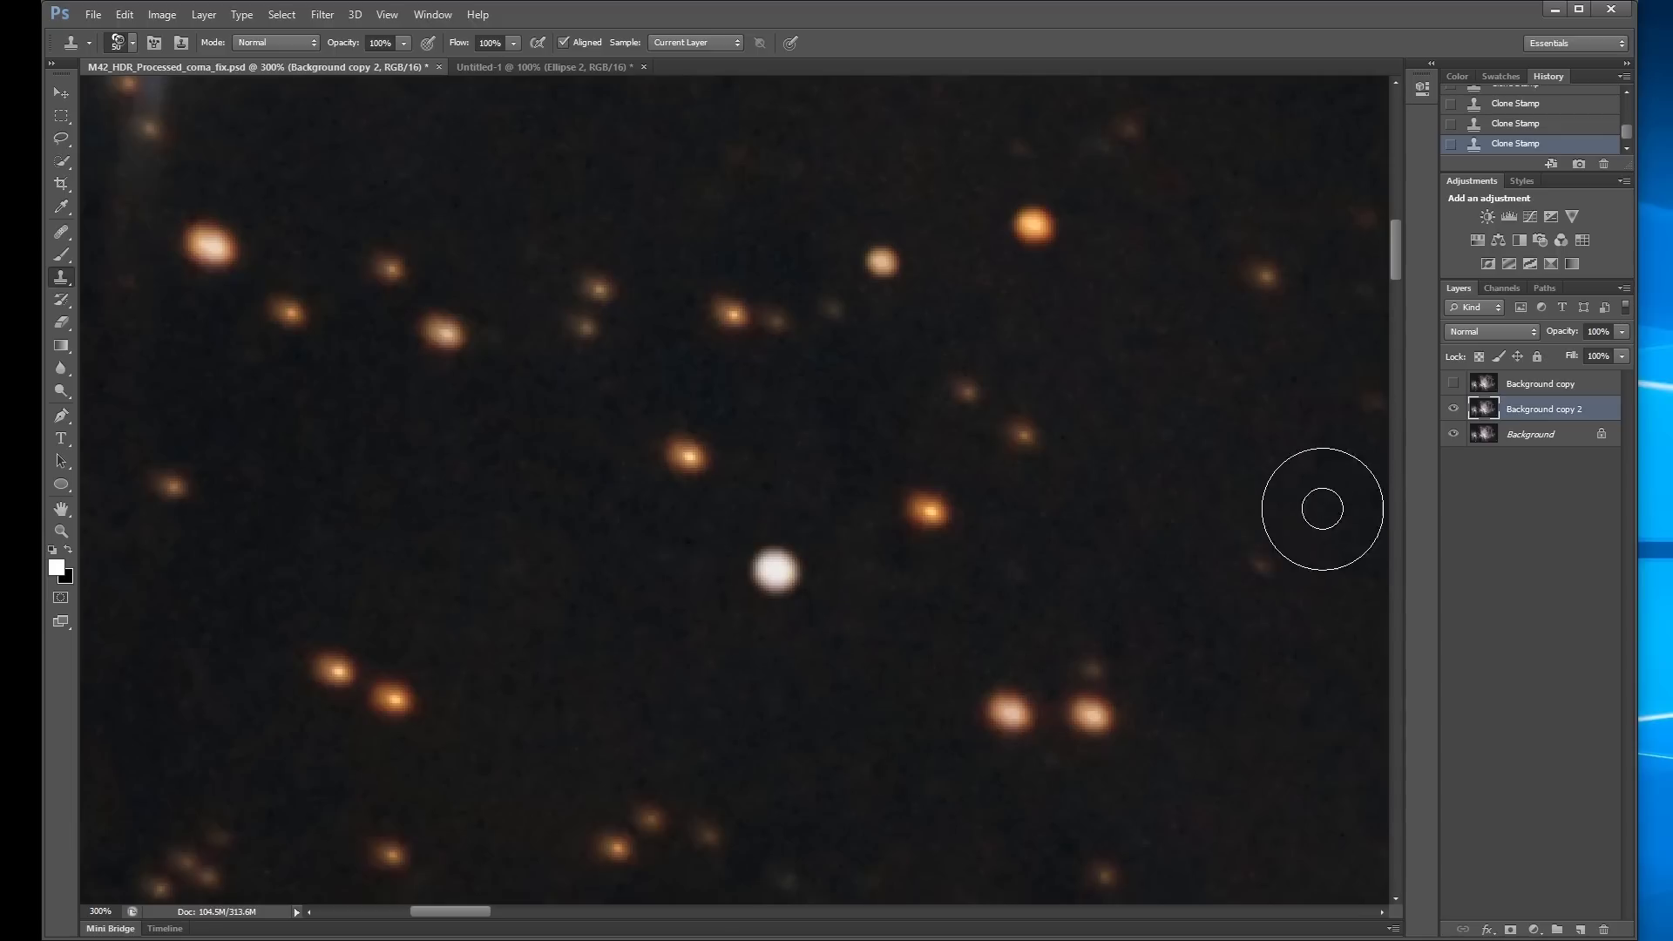
pyautogui.click(1452, 410)
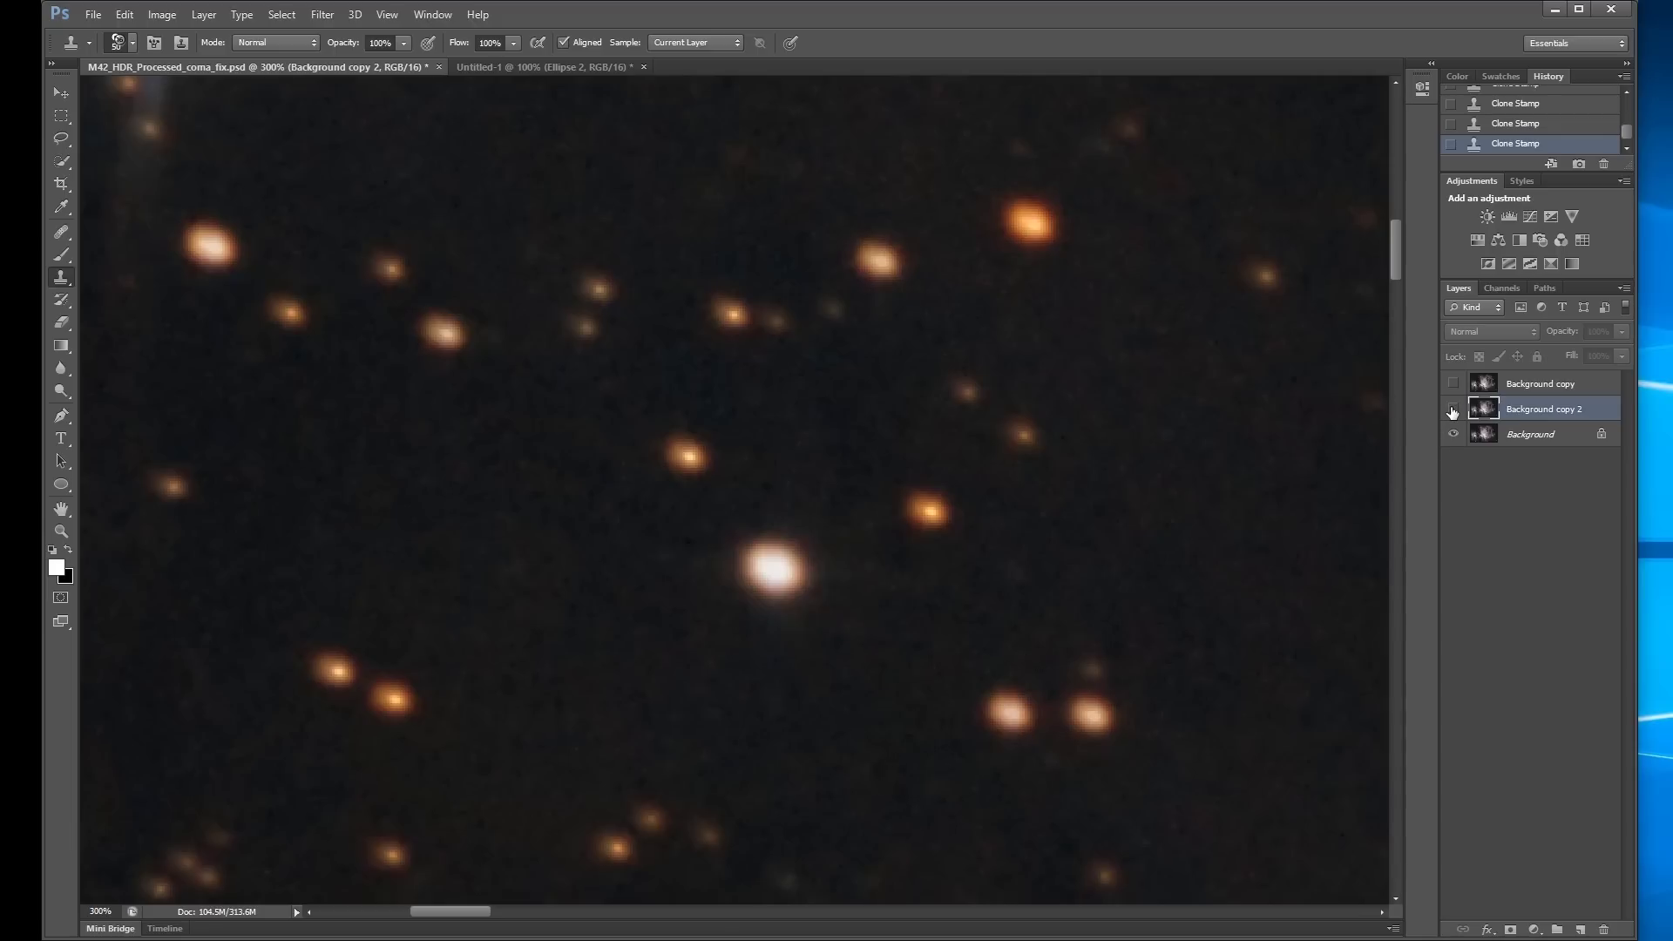
pyautogui.click(1452, 410)
pyautogui.click(1452, 409)
pyautogui.click(1452, 409)
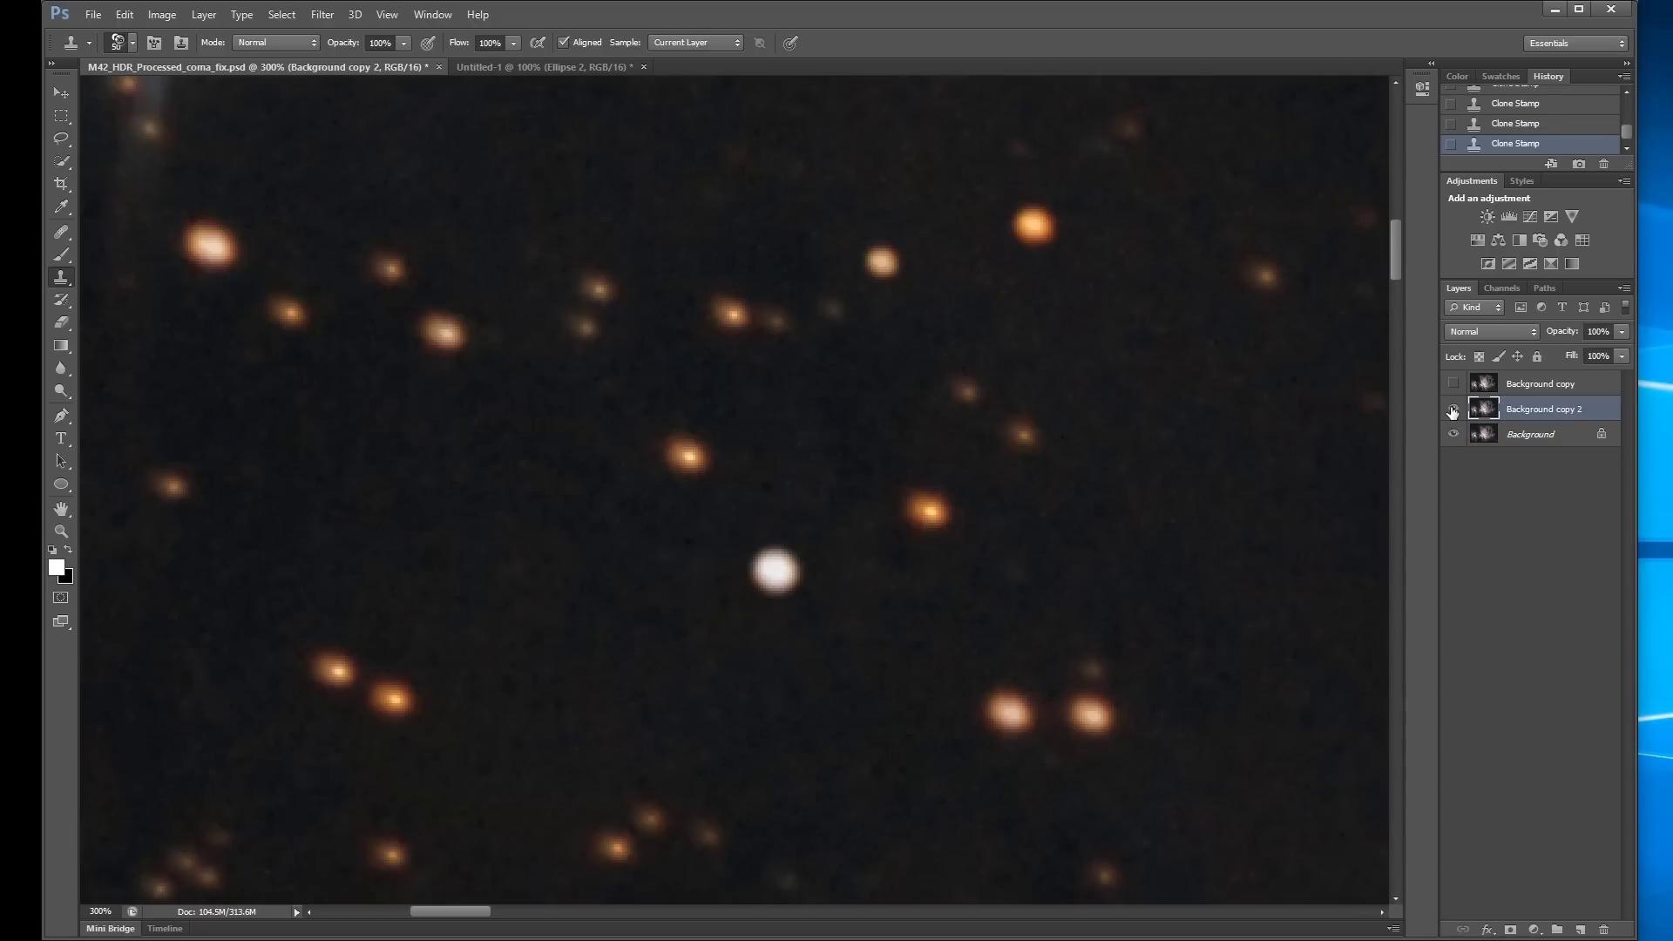
pyautogui.click(838, 714)
pyautogui.press('[')
pyautogui.press('[')
pyautogui.press('[')
pyautogui.press('[')
pyautogui.press('[')
# Sample a clean background and stamp over the faint streak of the small star beside the bright one.
pyautogui.press('alt')
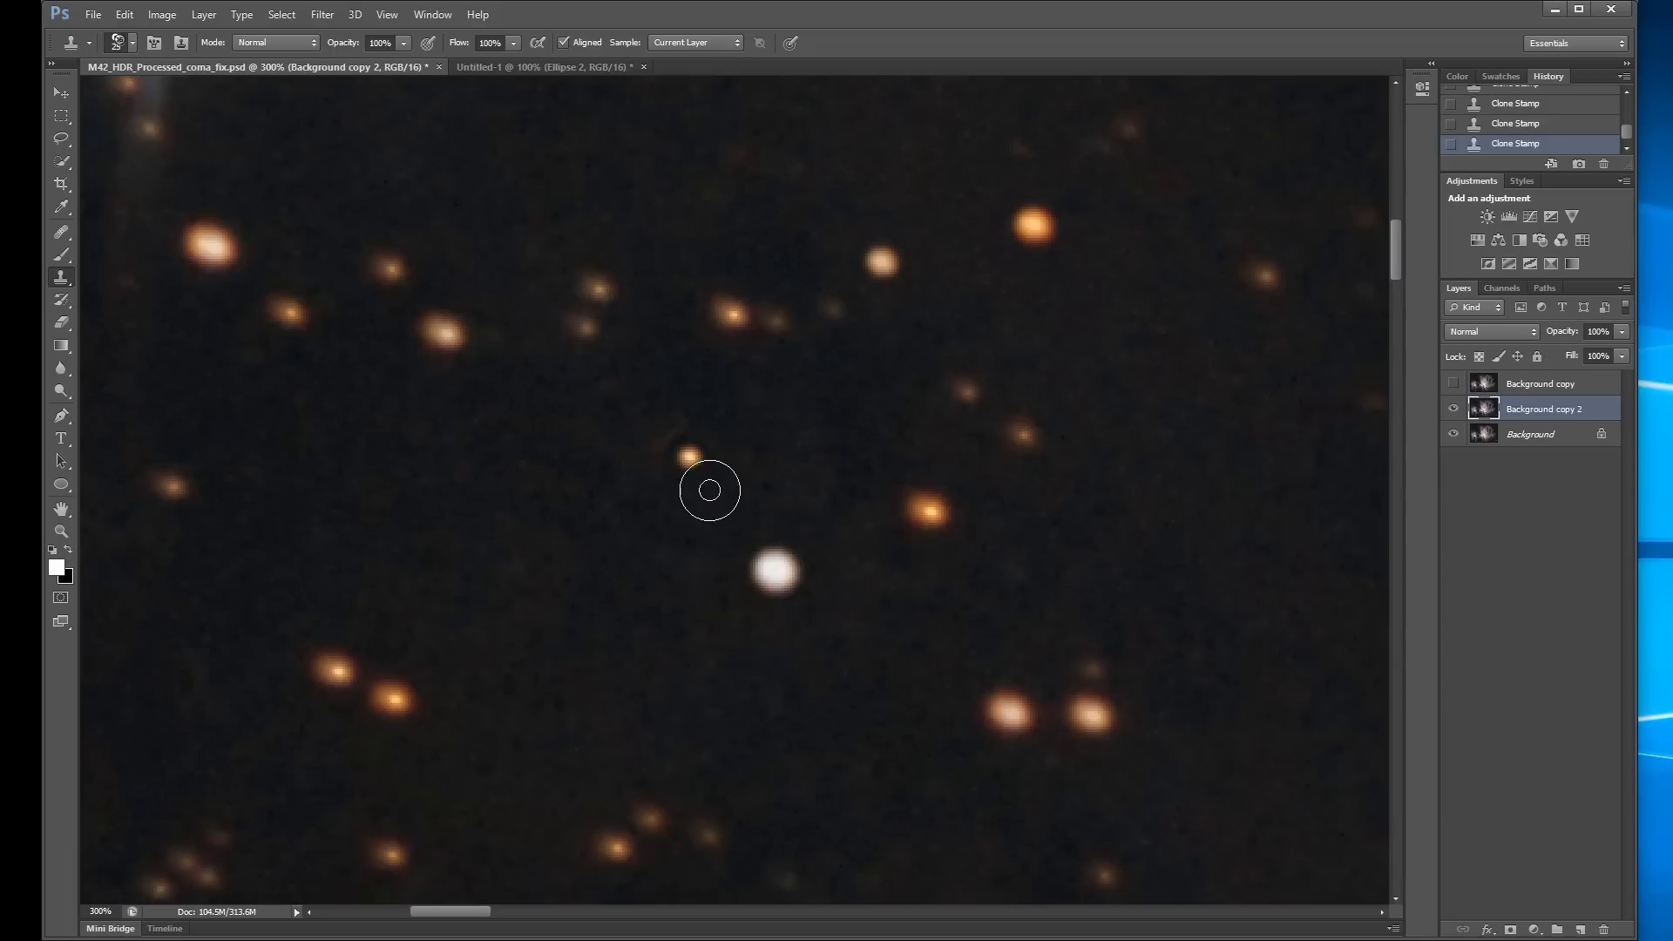
pyautogui.click(690, 441)
# In Untitled-1, scale the Ellipse 1 ring to 113%, centre it on the canvas and commit.
pyautogui.click(554, 72)
pyautogui.click(1485, 420)
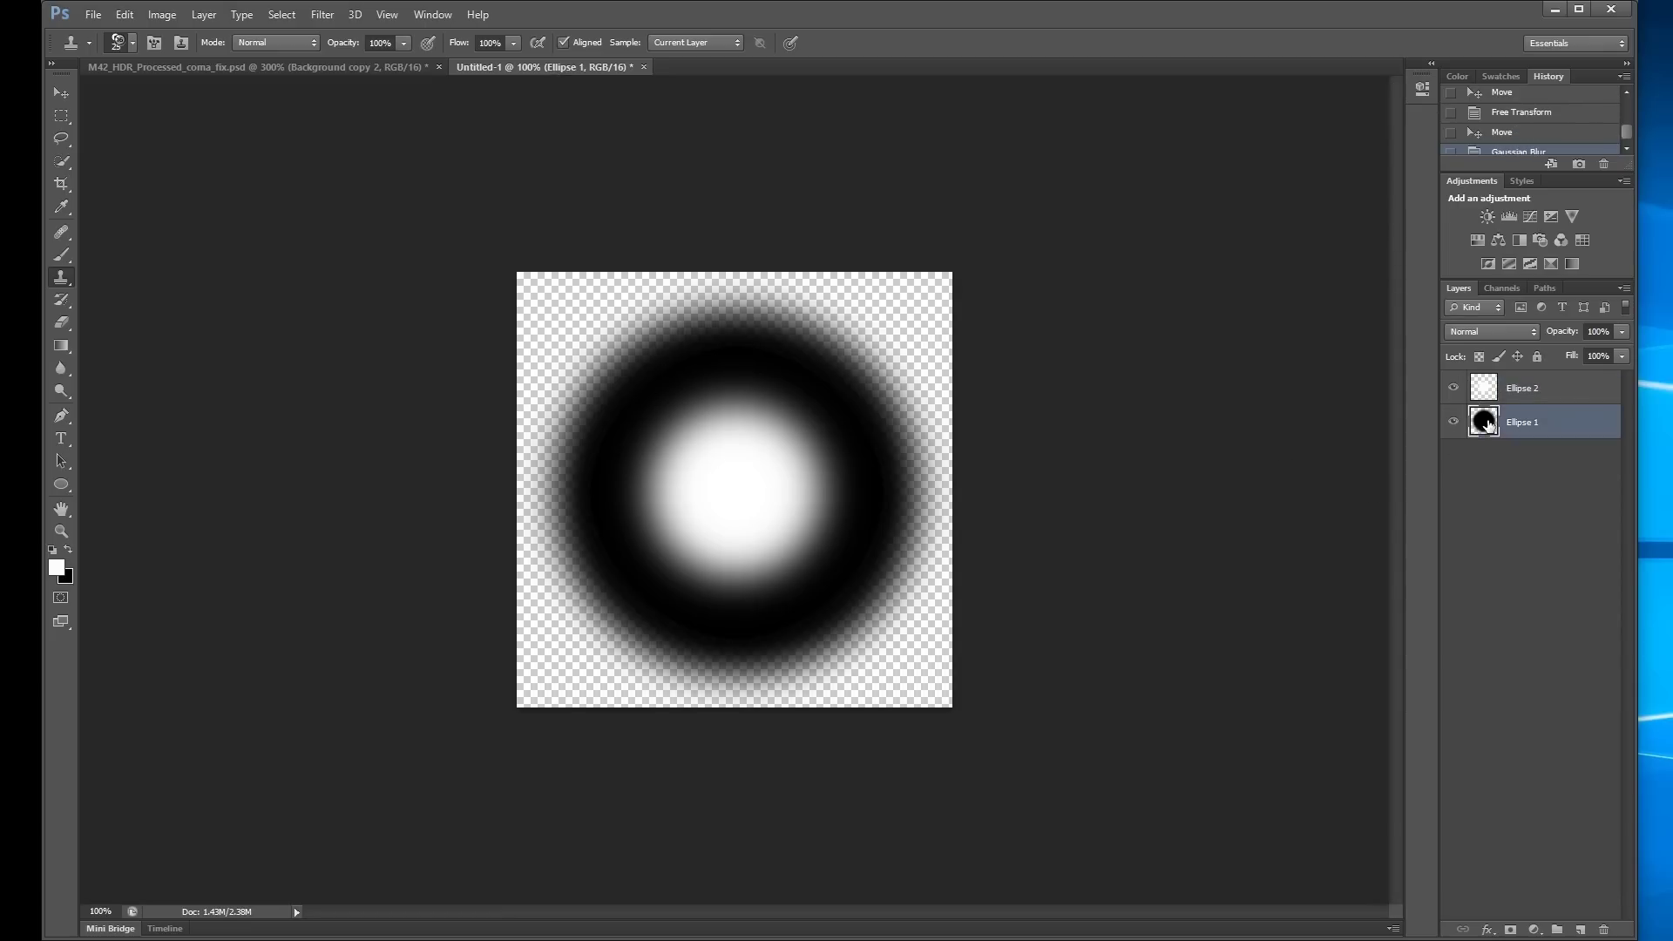
pyautogui.click(62, 93)
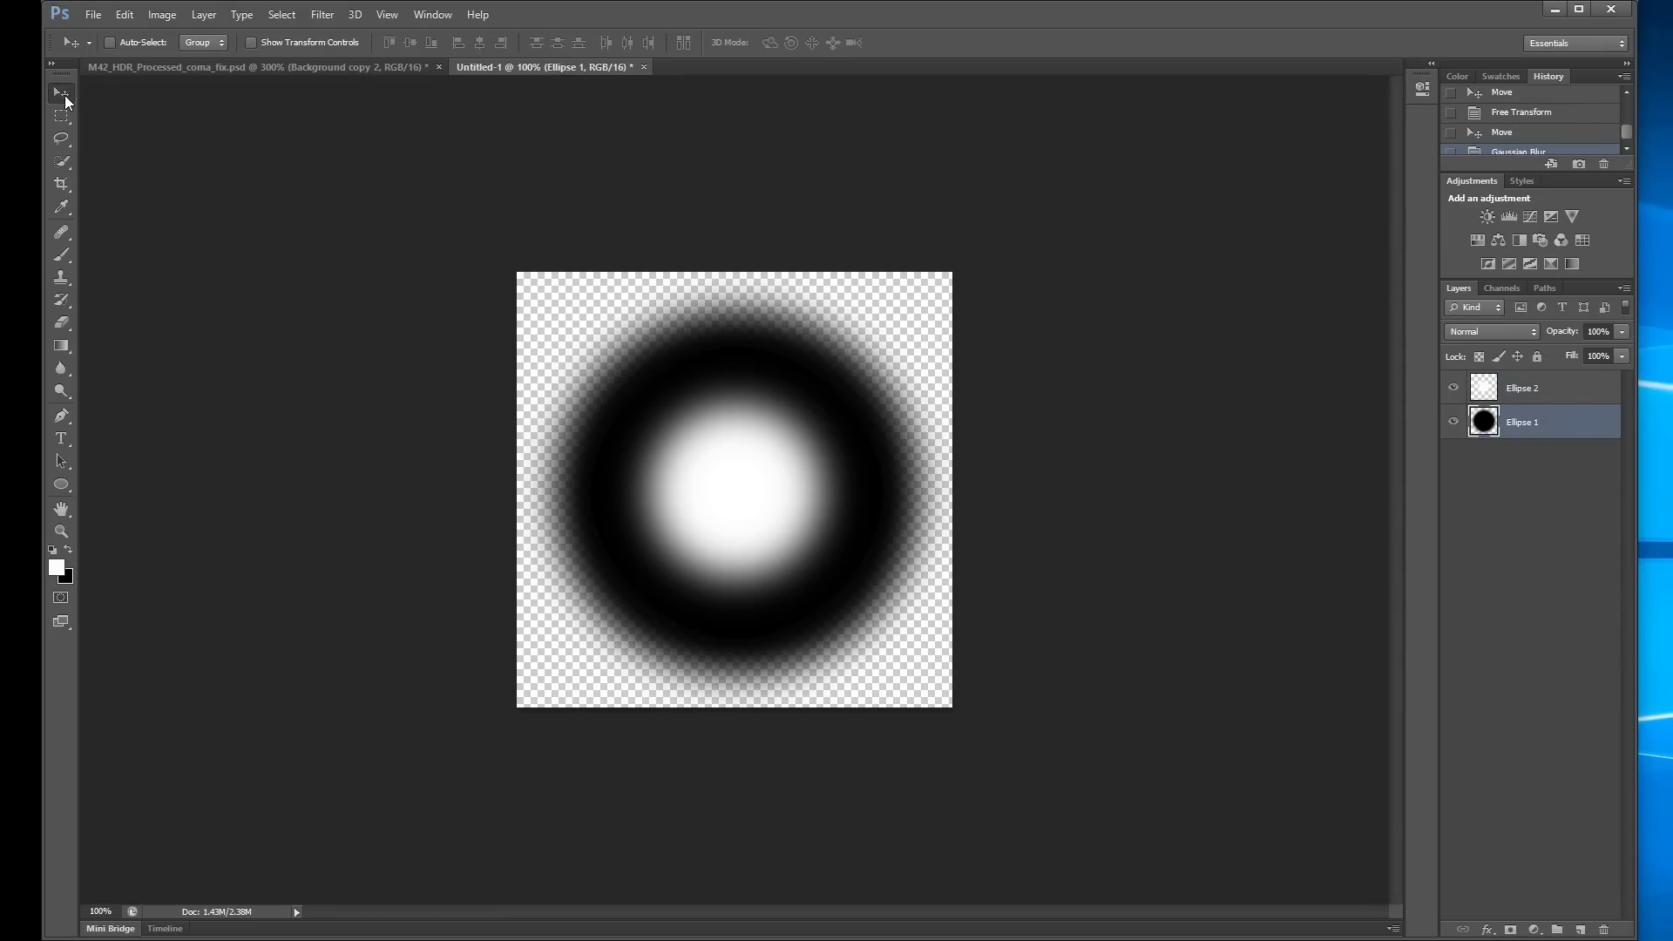
pyautogui.click(289, 45)
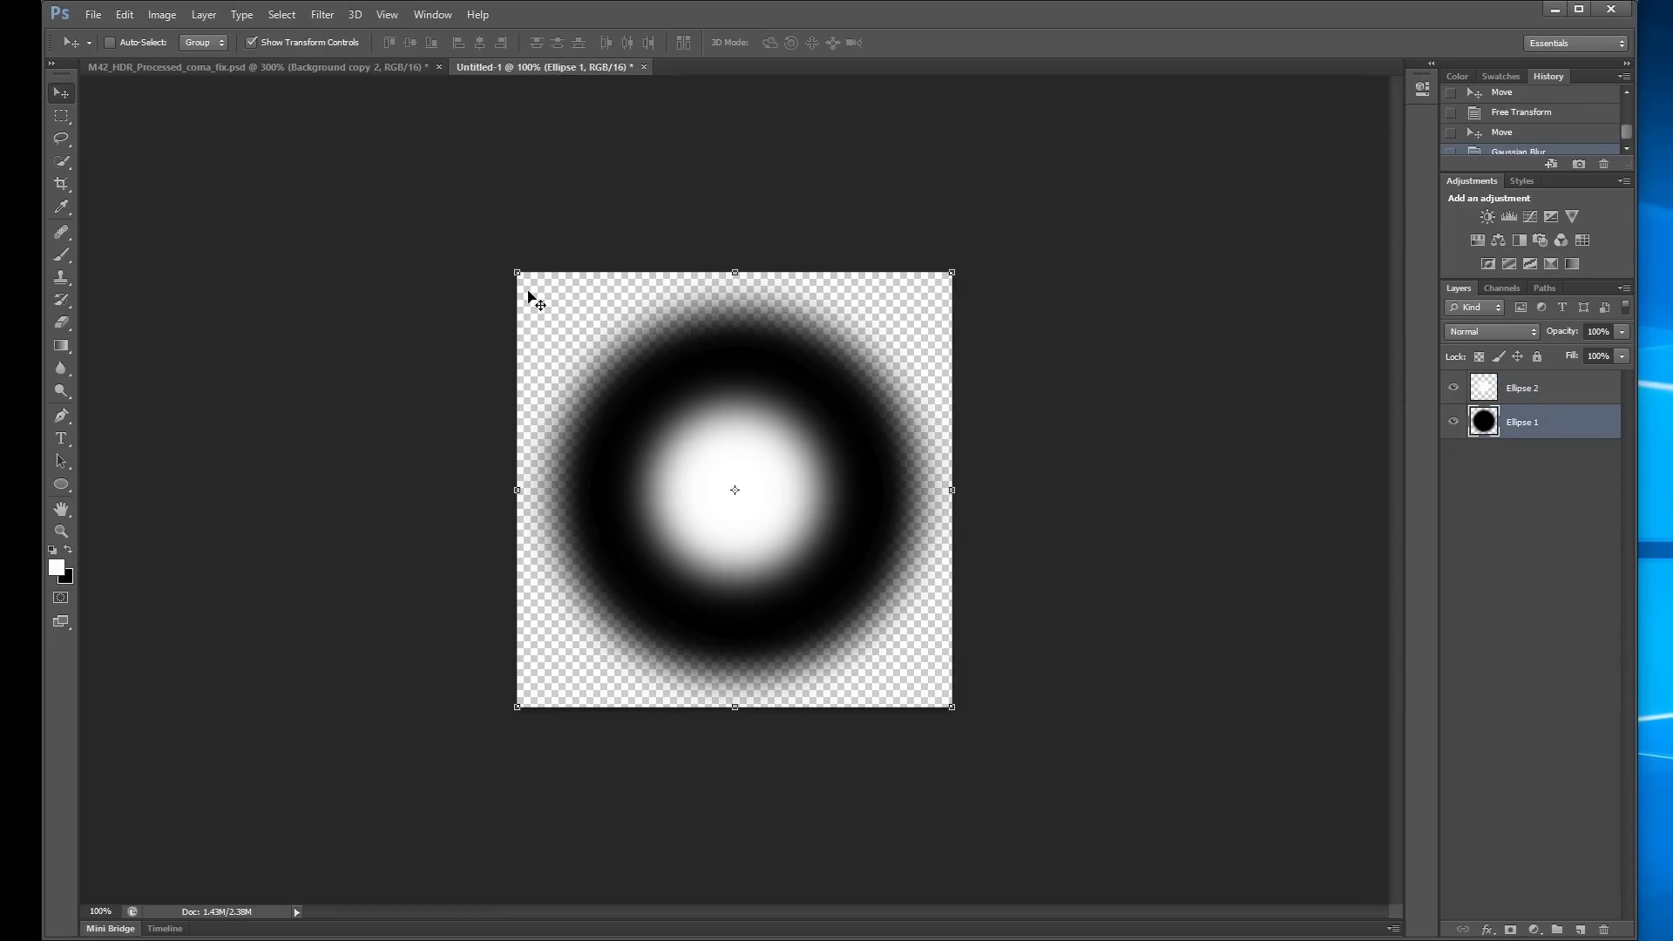
pyautogui.moveTo(518, 273); pyautogui.dragTo(449, 206)
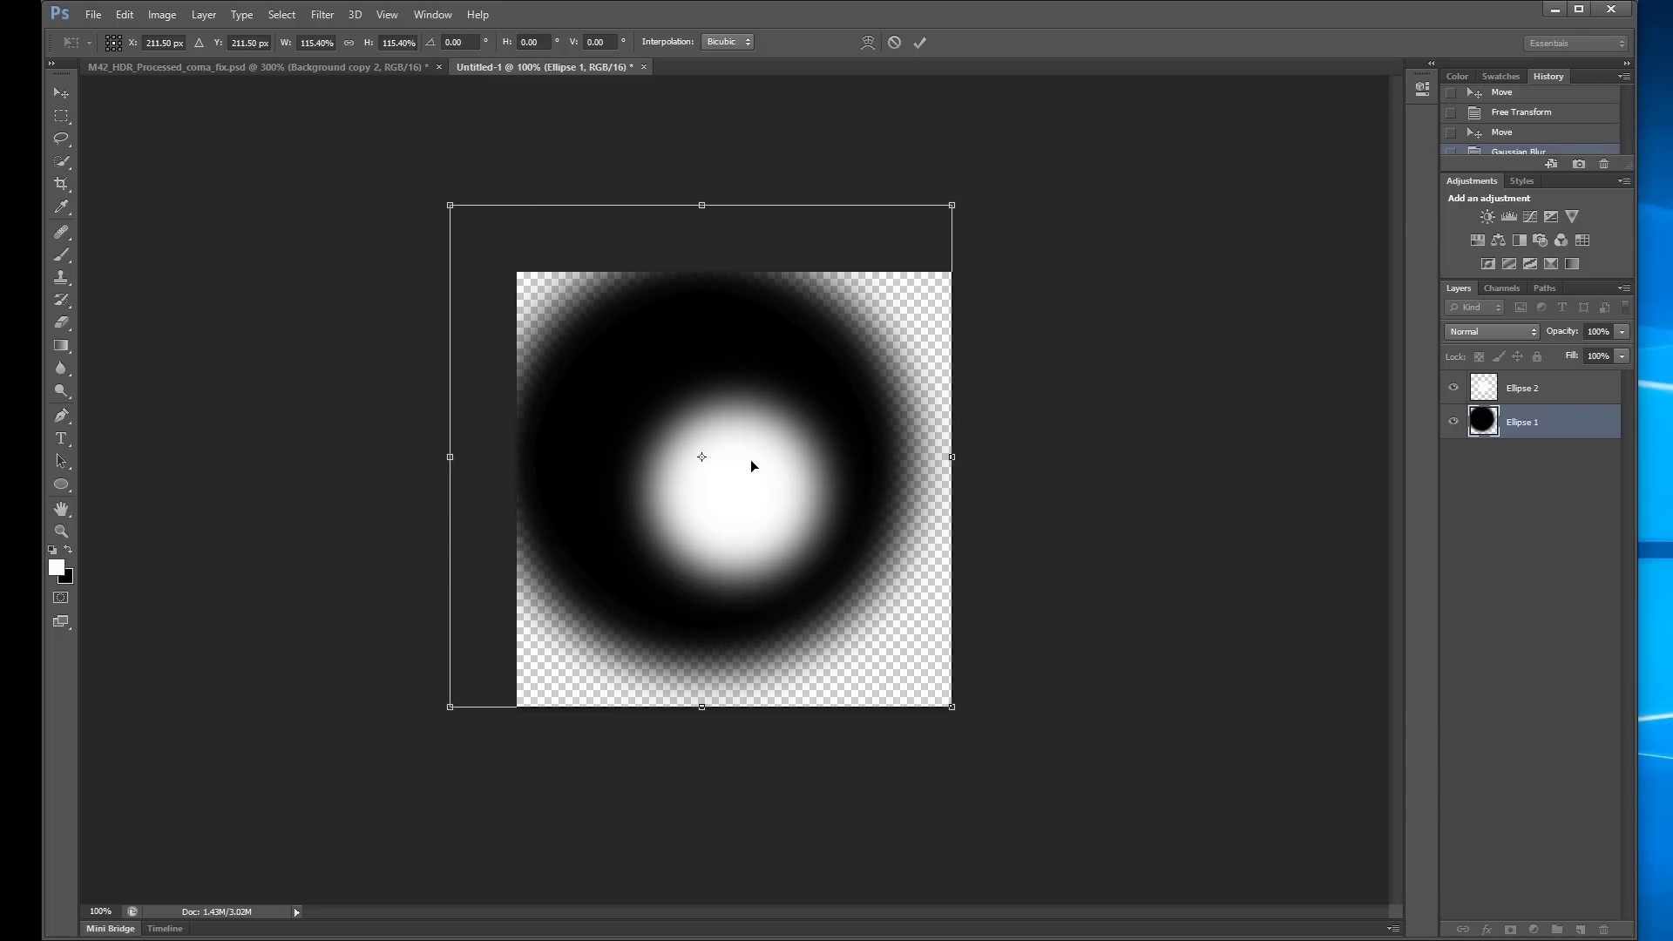
pyautogui.moveTo(754, 466); pyautogui.dragTo(782, 505)
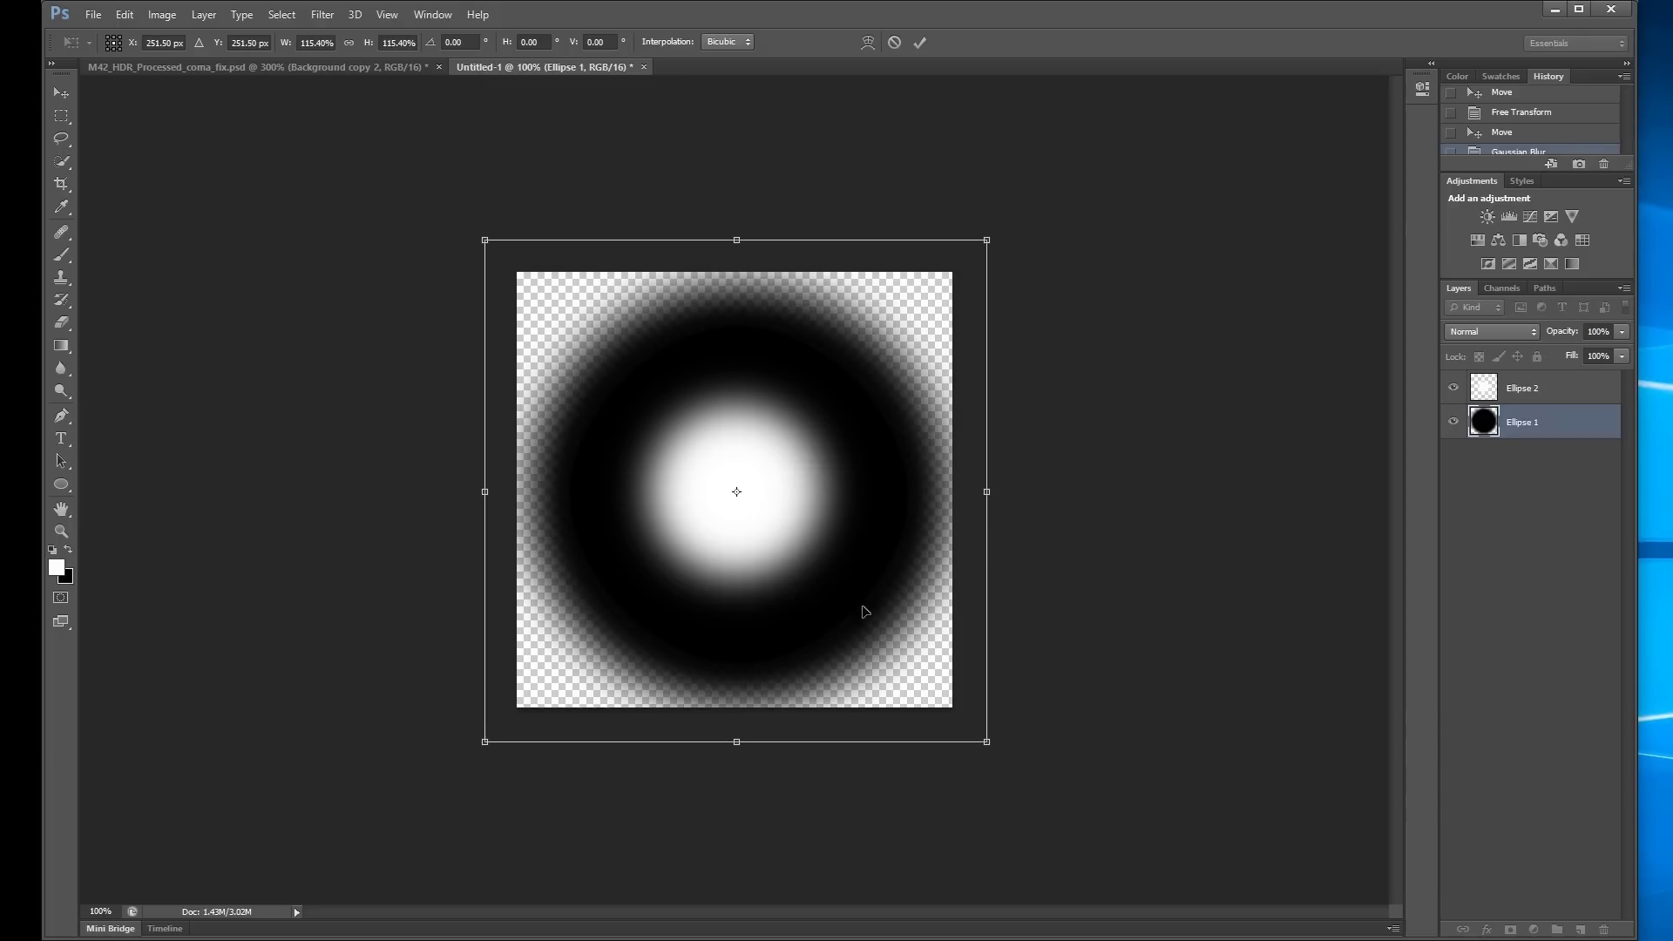
pyautogui.moveTo(992, 746); pyautogui.dragTo(981, 736)
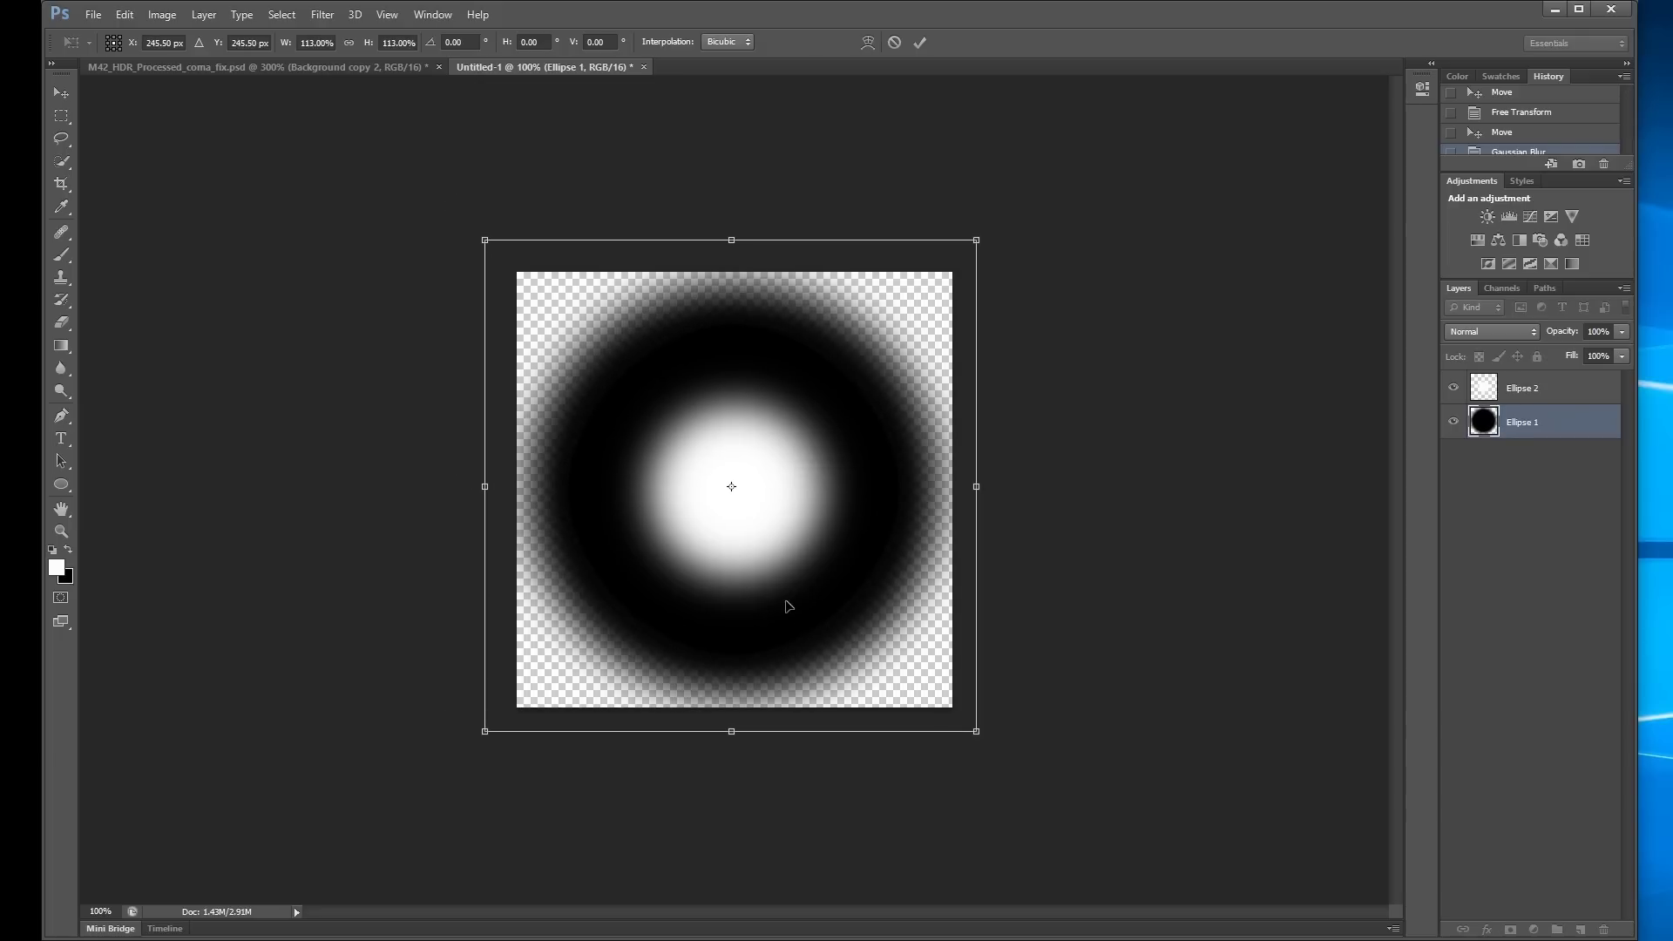
pyautogui.click(917, 46)
# Apply a 19.6-pixel Gaussian Blur to the enlarged Ellipse 1 ring.
pyautogui.click(322, 14)
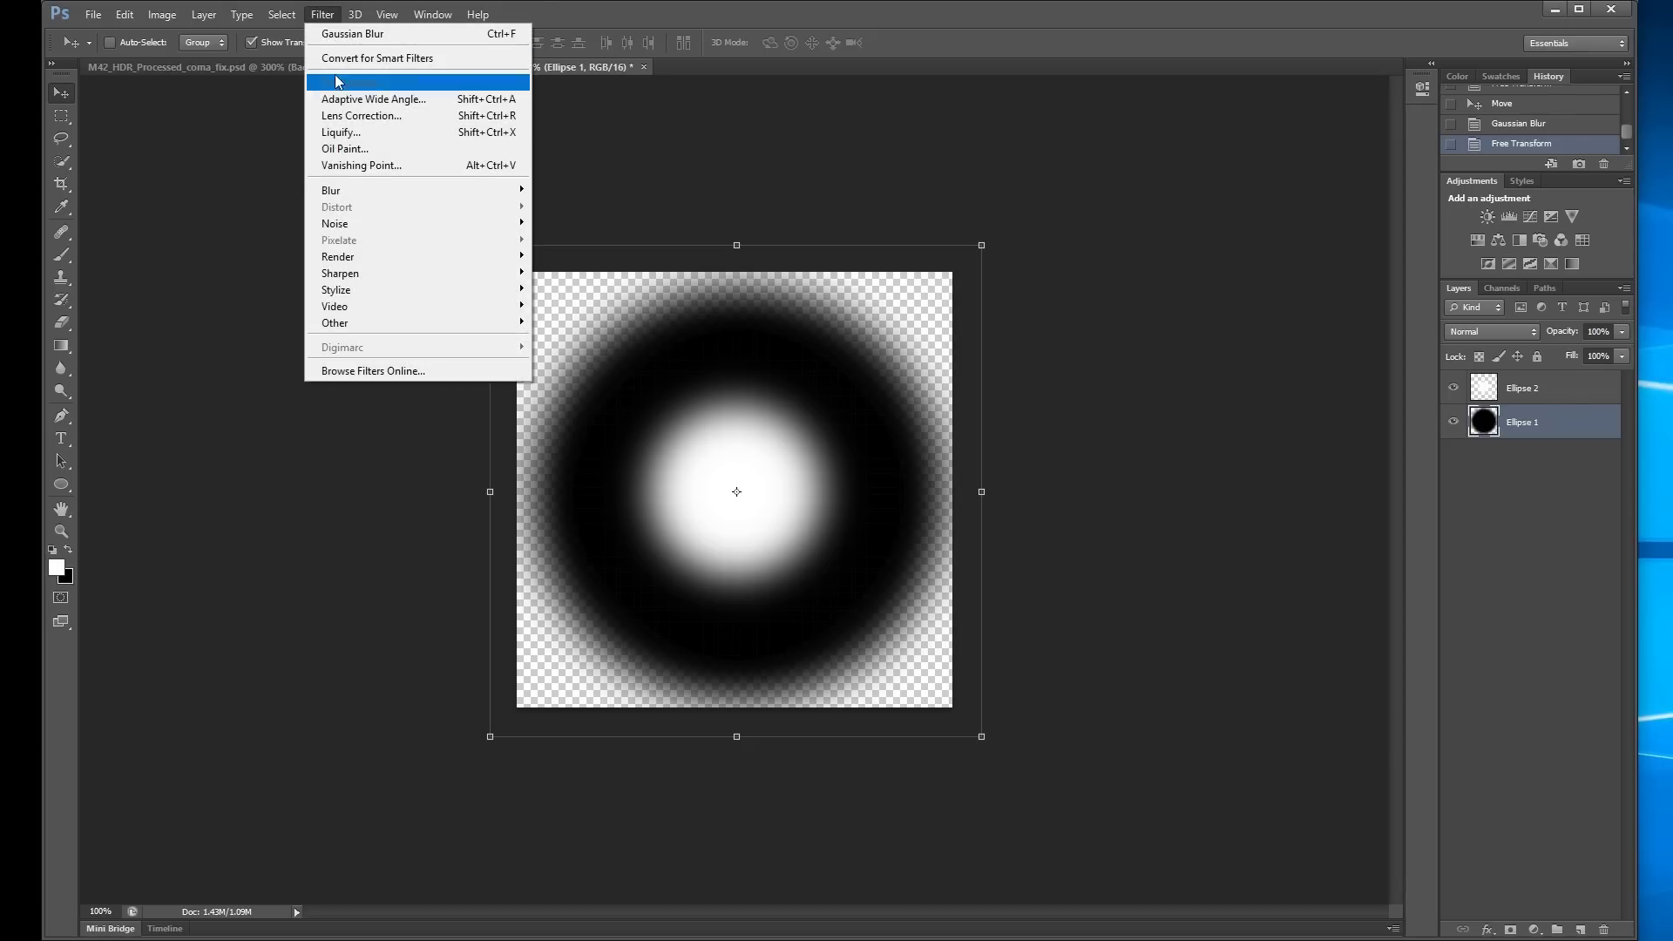
pyautogui.moveTo(512, 190)
pyautogui.click(571, 315)
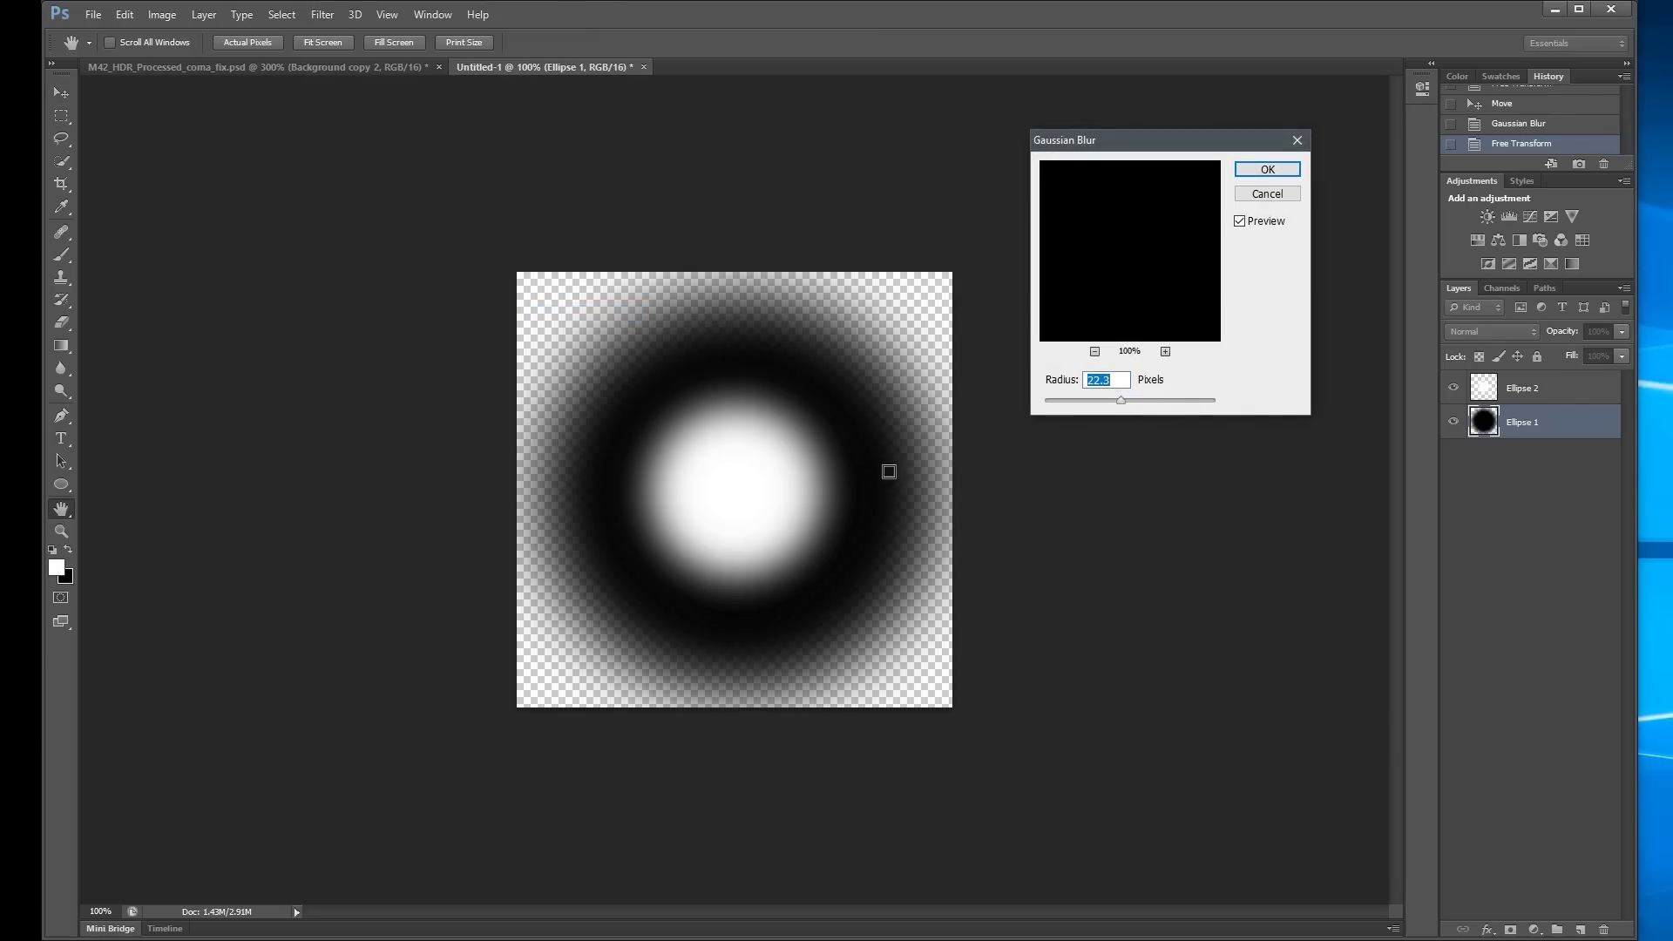
pyautogui.moveTo(1119, 402); pyautogui.dragTo(1116, 400)
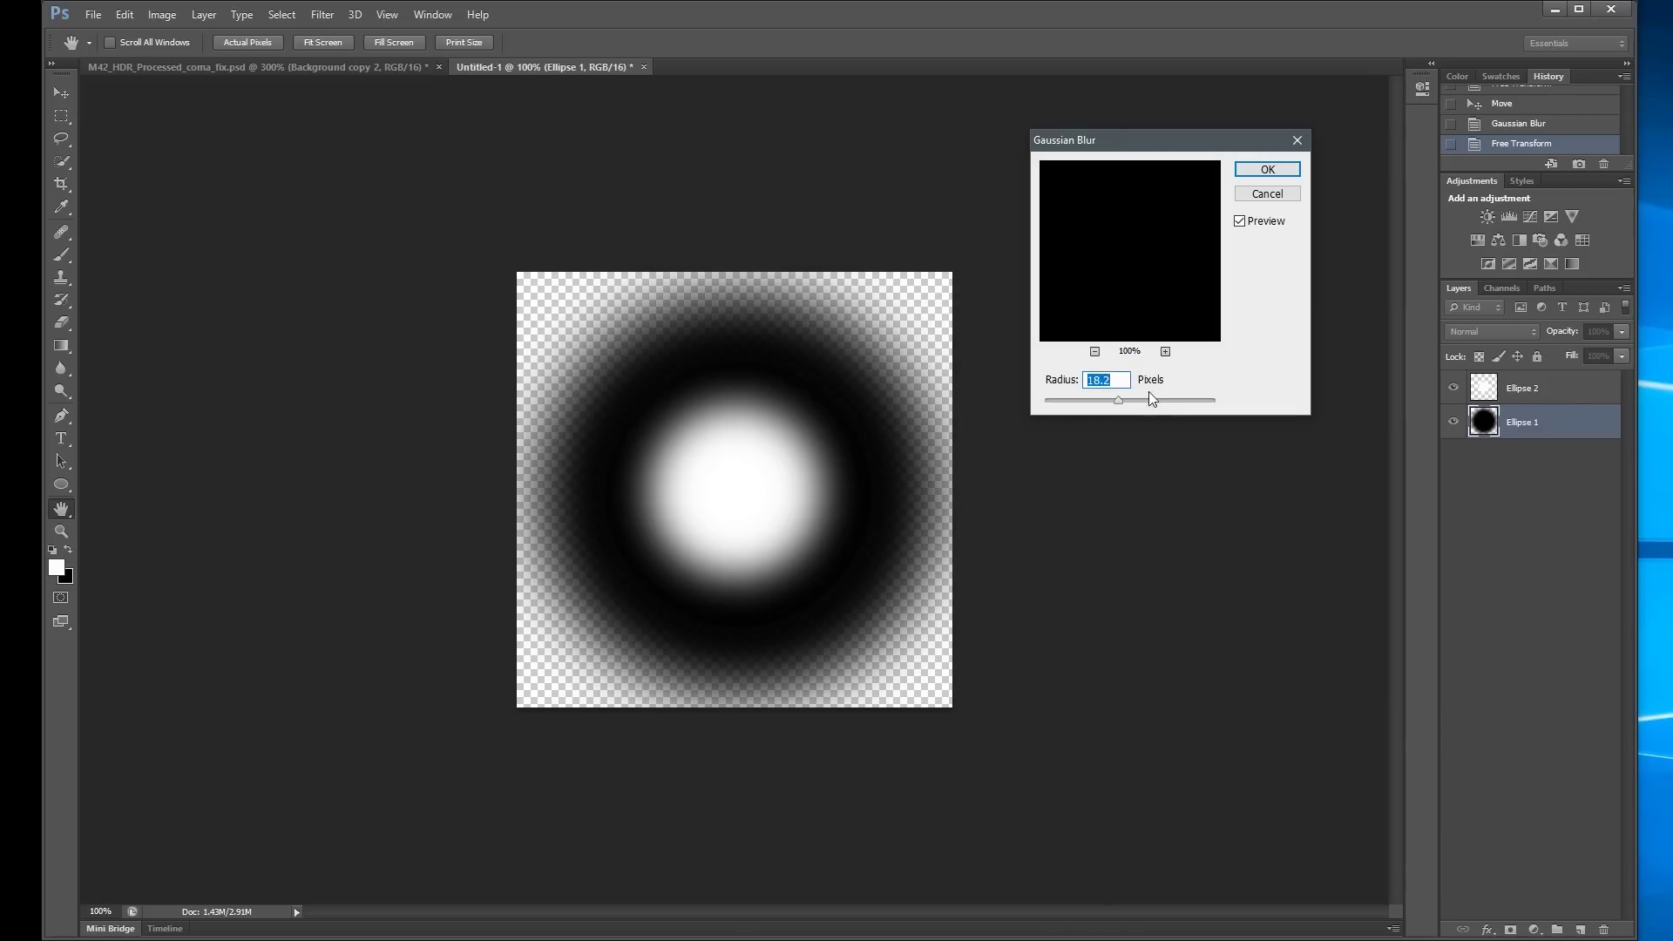
pyautogui.click(1268, 169)
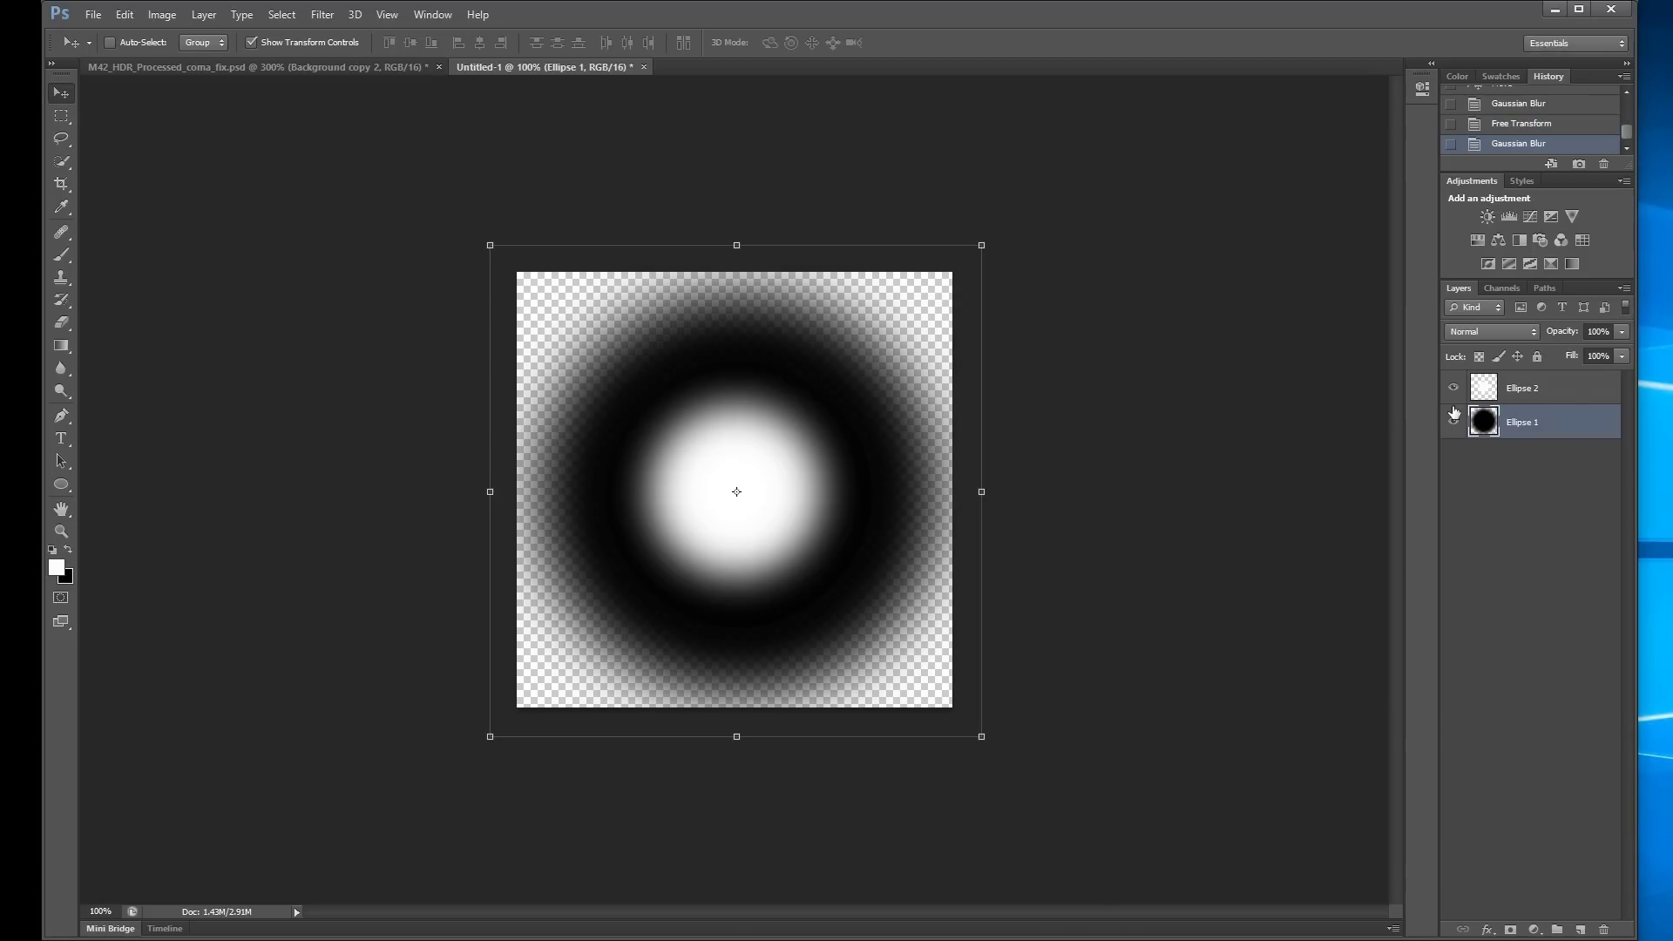
# Scale the white Ellipse 2 core to 90.43%, centre it inside the ring and commit.
pyautogui.click(1472, 395)
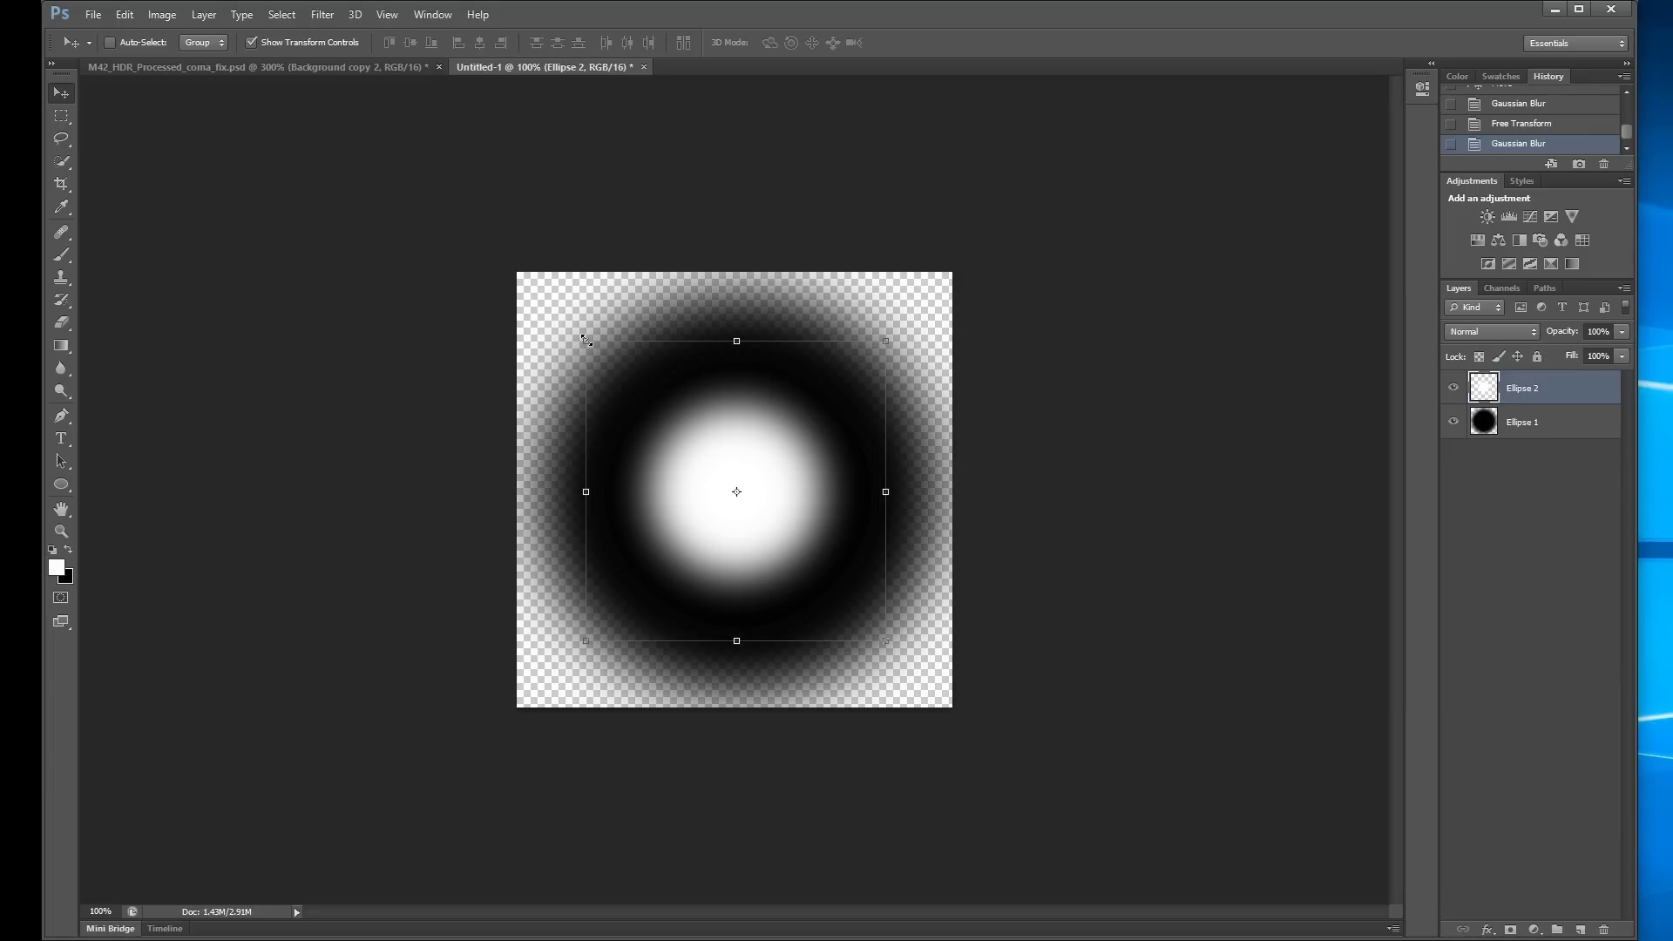
pyautogui.moveTo(585, 340); pyautogui.dragTo(616, 370)
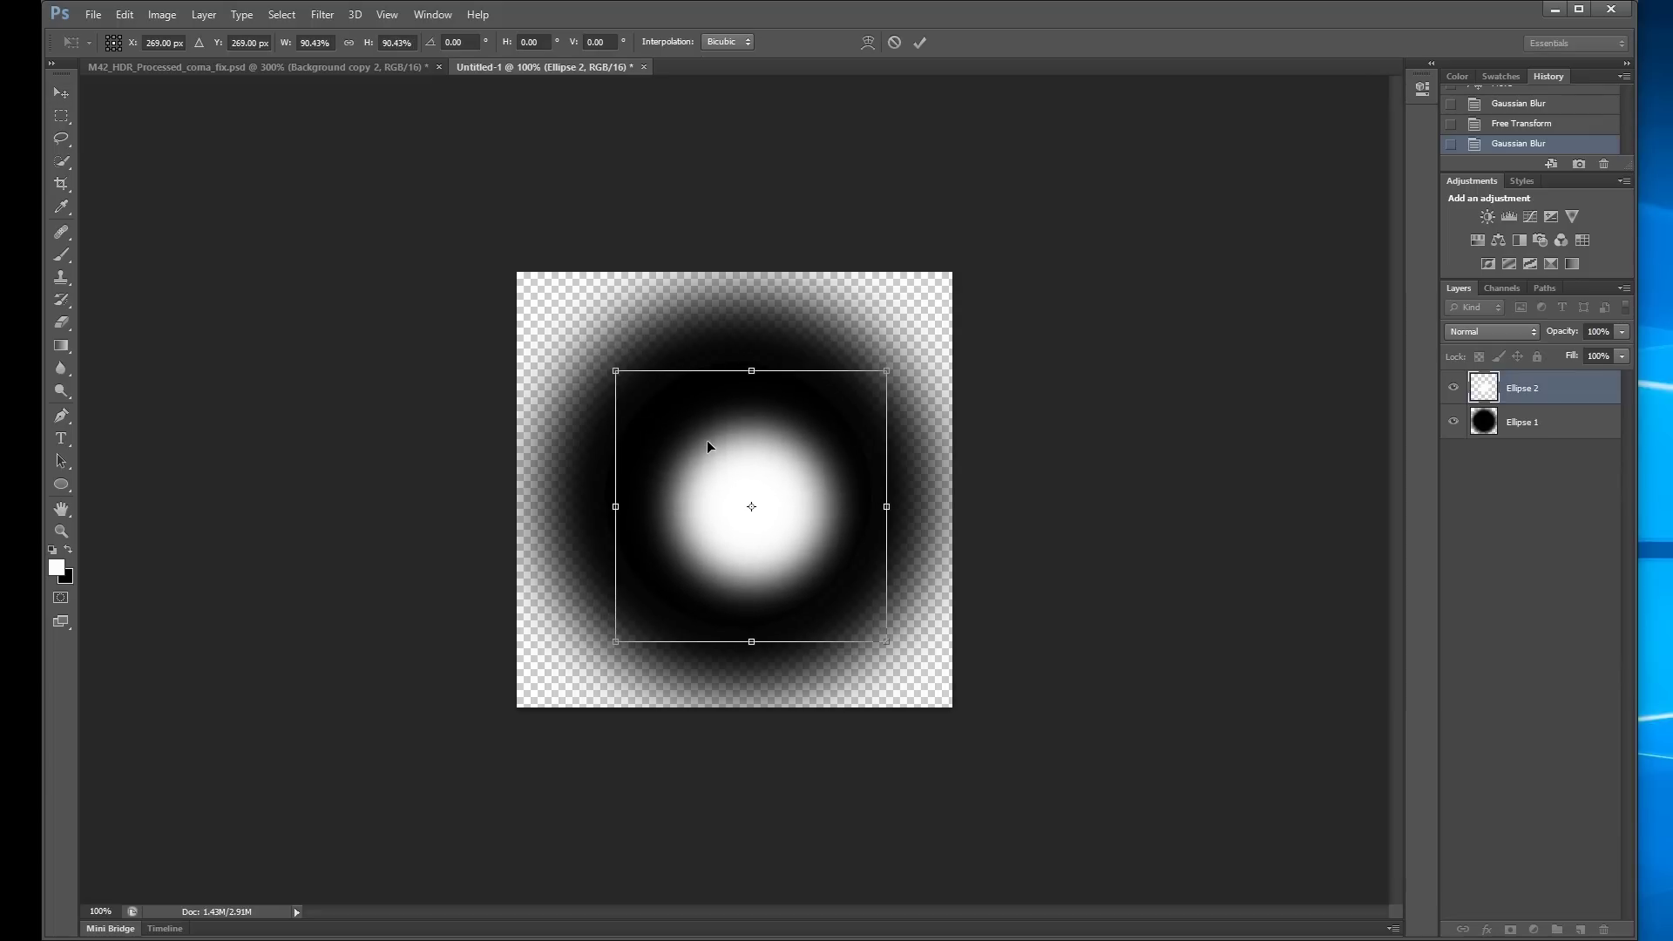
pyautogui.moveTo(707, 441); pyautogui.dragTo(692, 433)
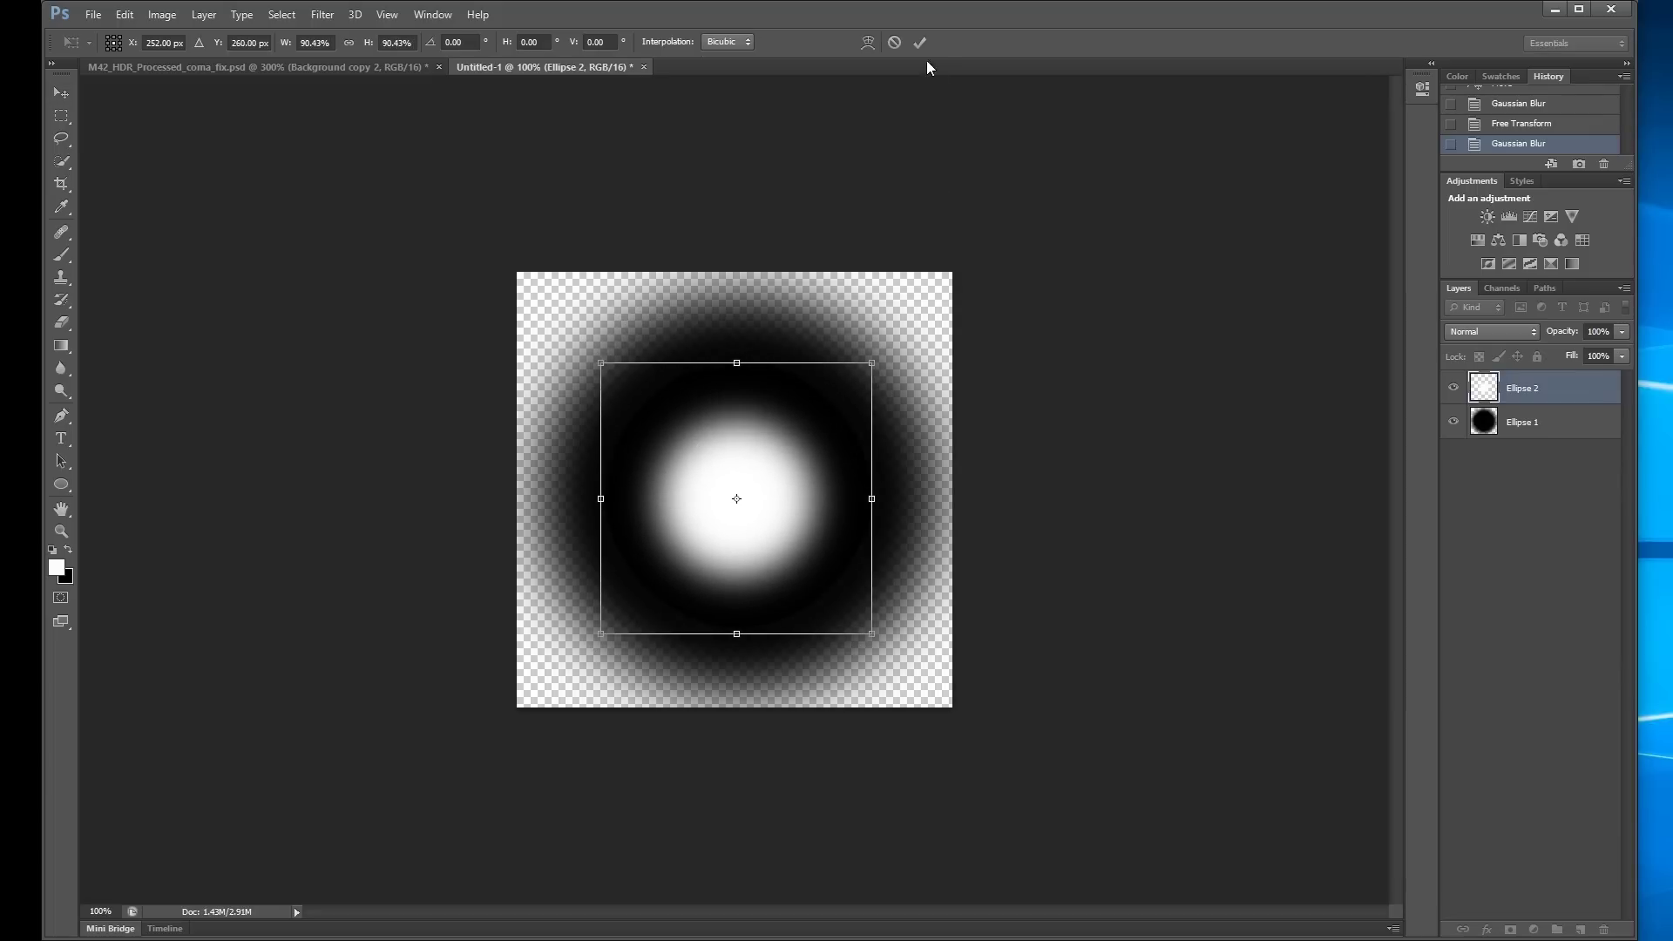
pyautogui.click(920, 42)
# Define the ring-and-glow image as a new brush preset, then return to the M42_HDR image.
pyautogui.click(92, 12)
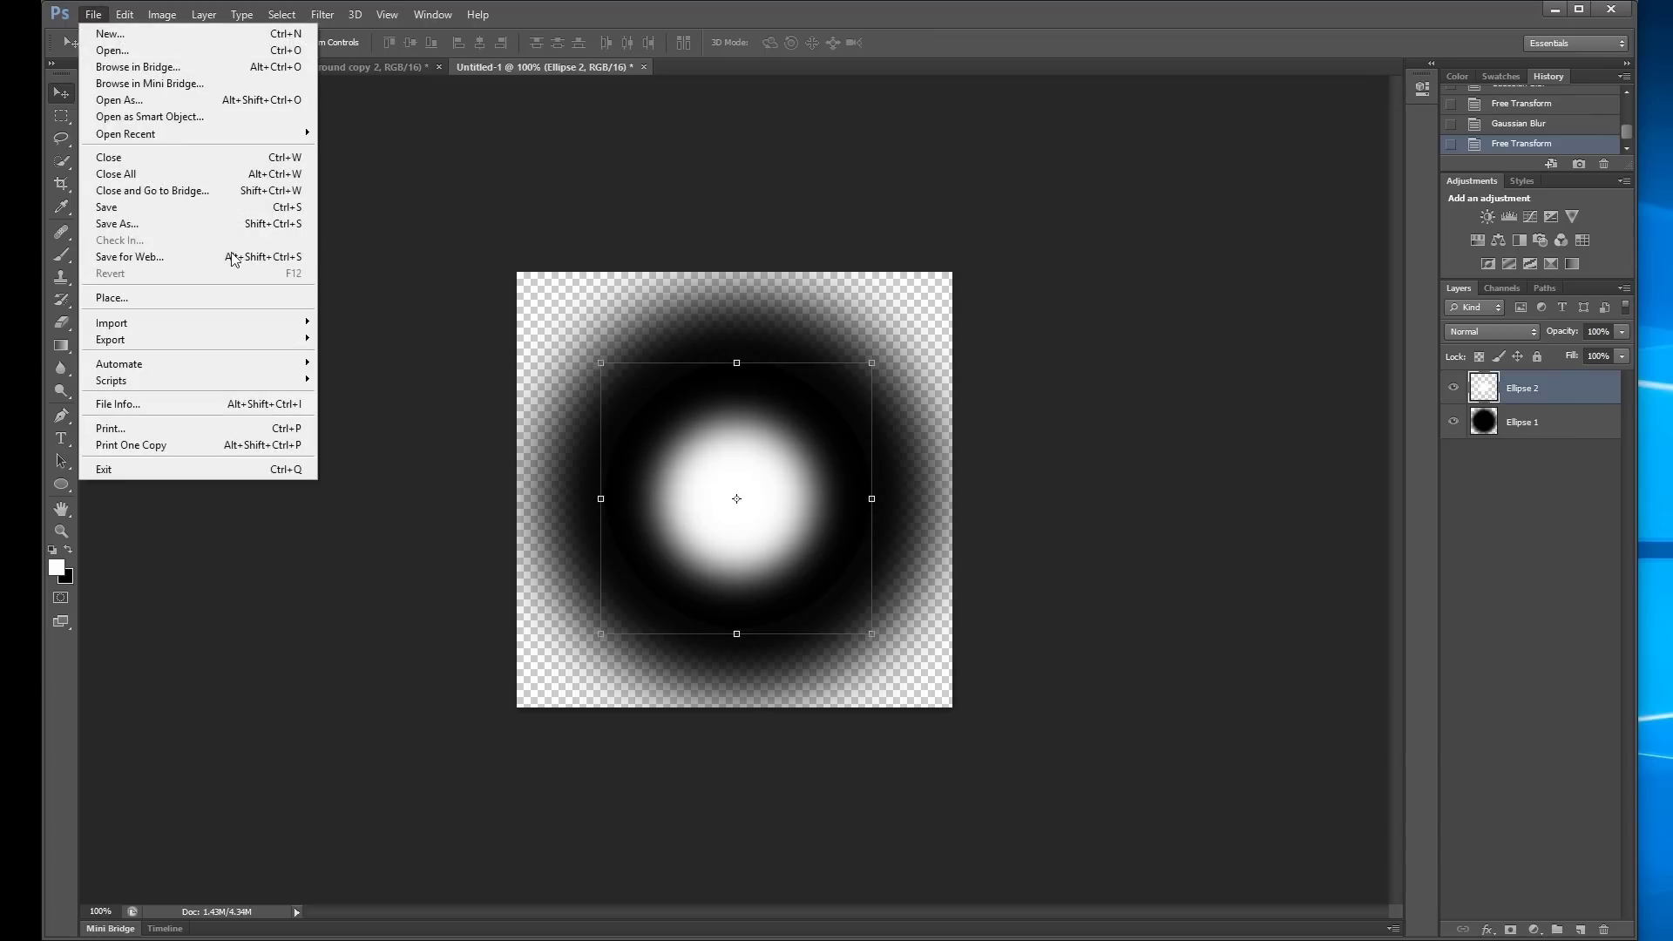
pyautogui.moveTo(126, 17)
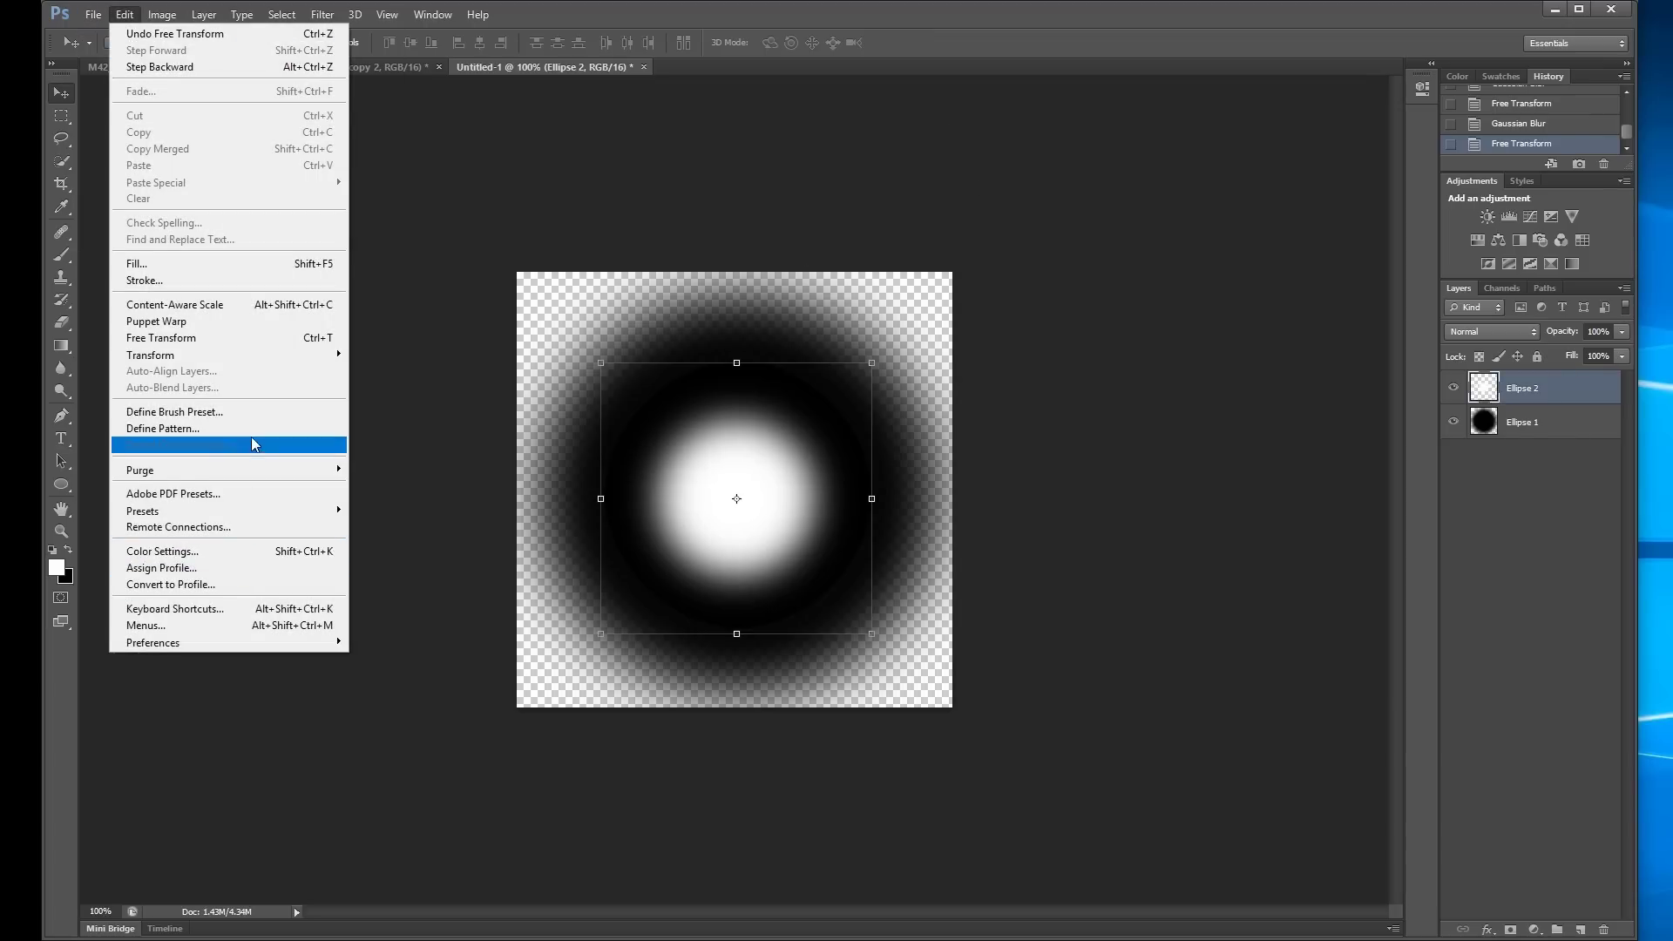
pyautogui.click(201, 411)
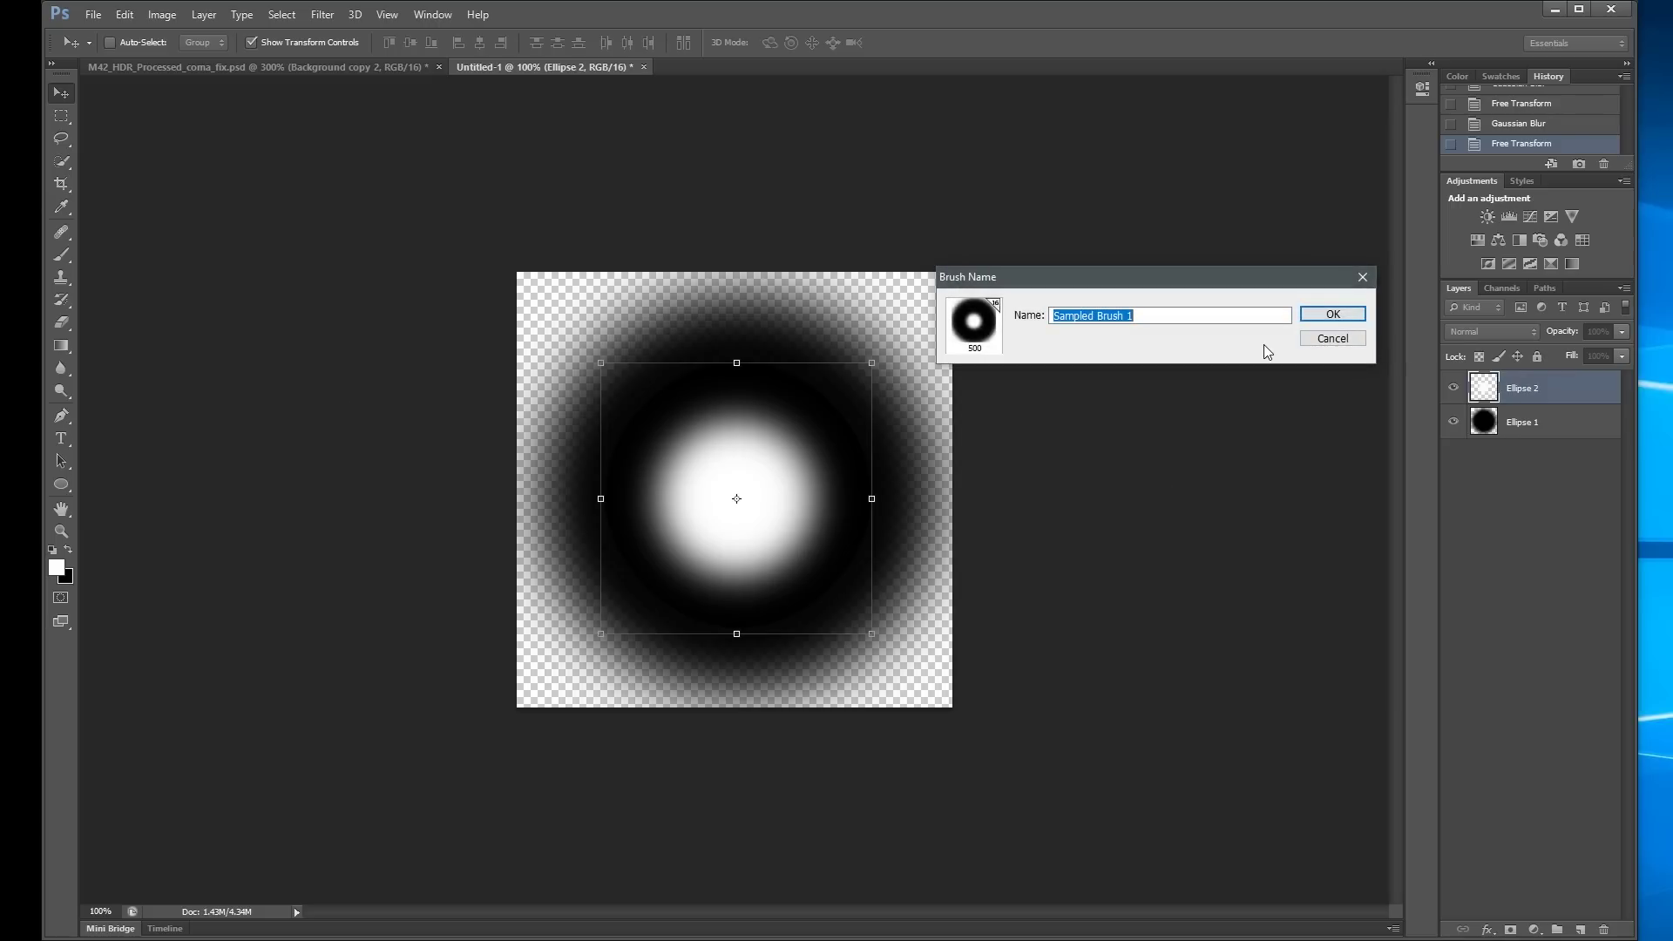
pyautogui.write('10')
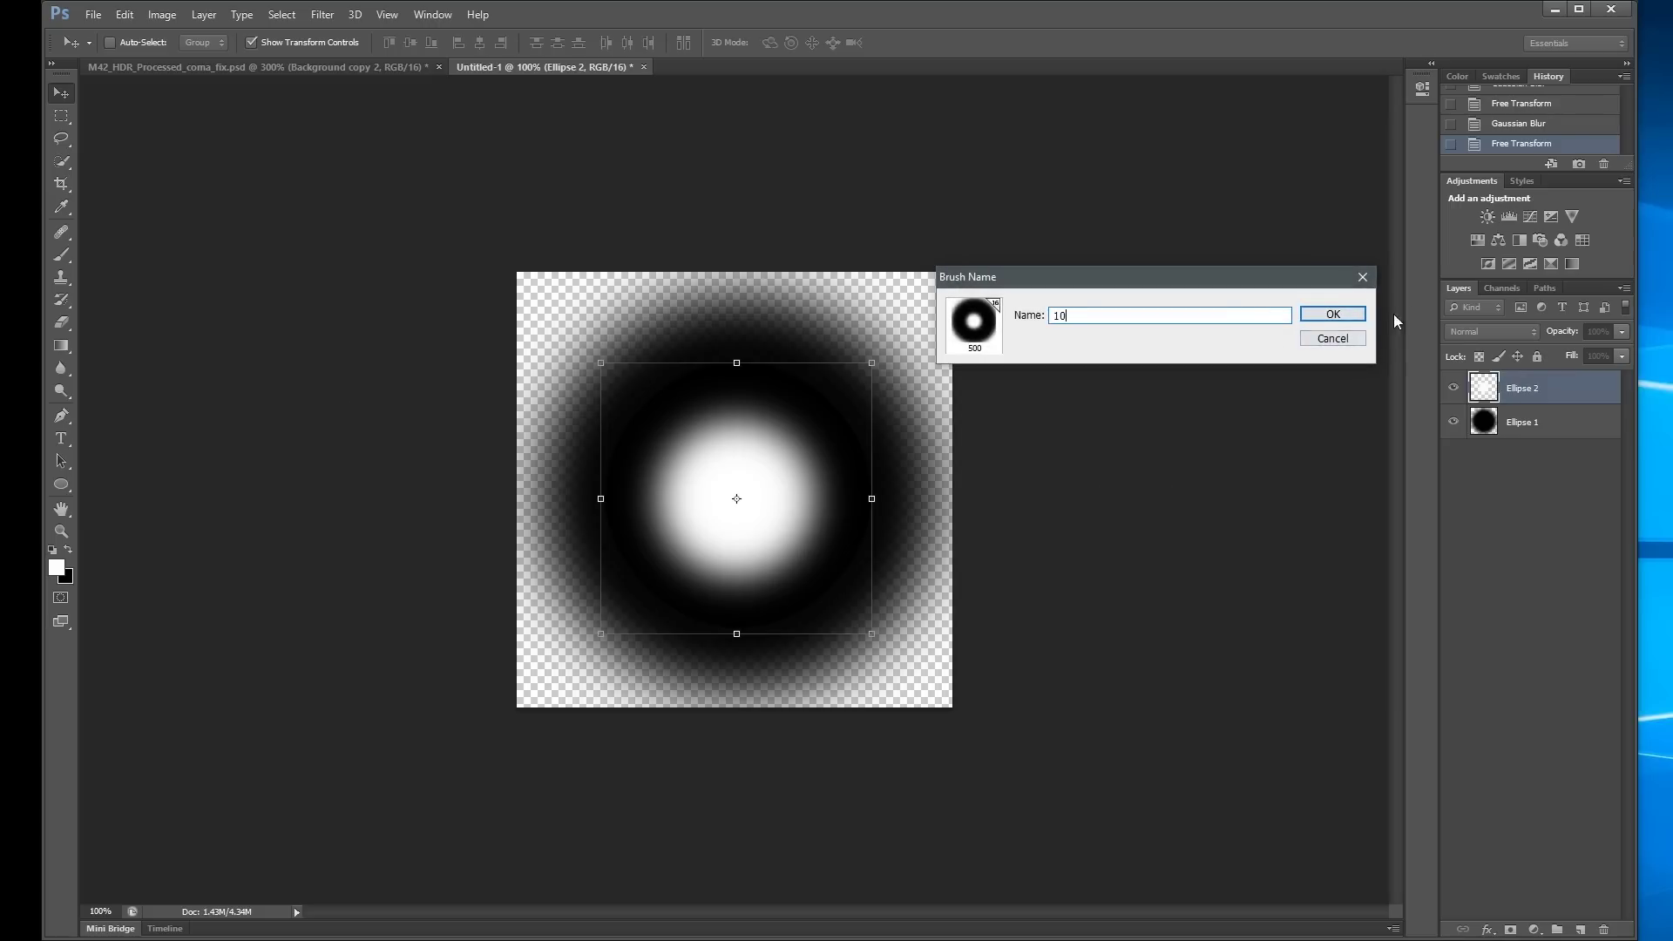
pyautogui.click(1331, 314)
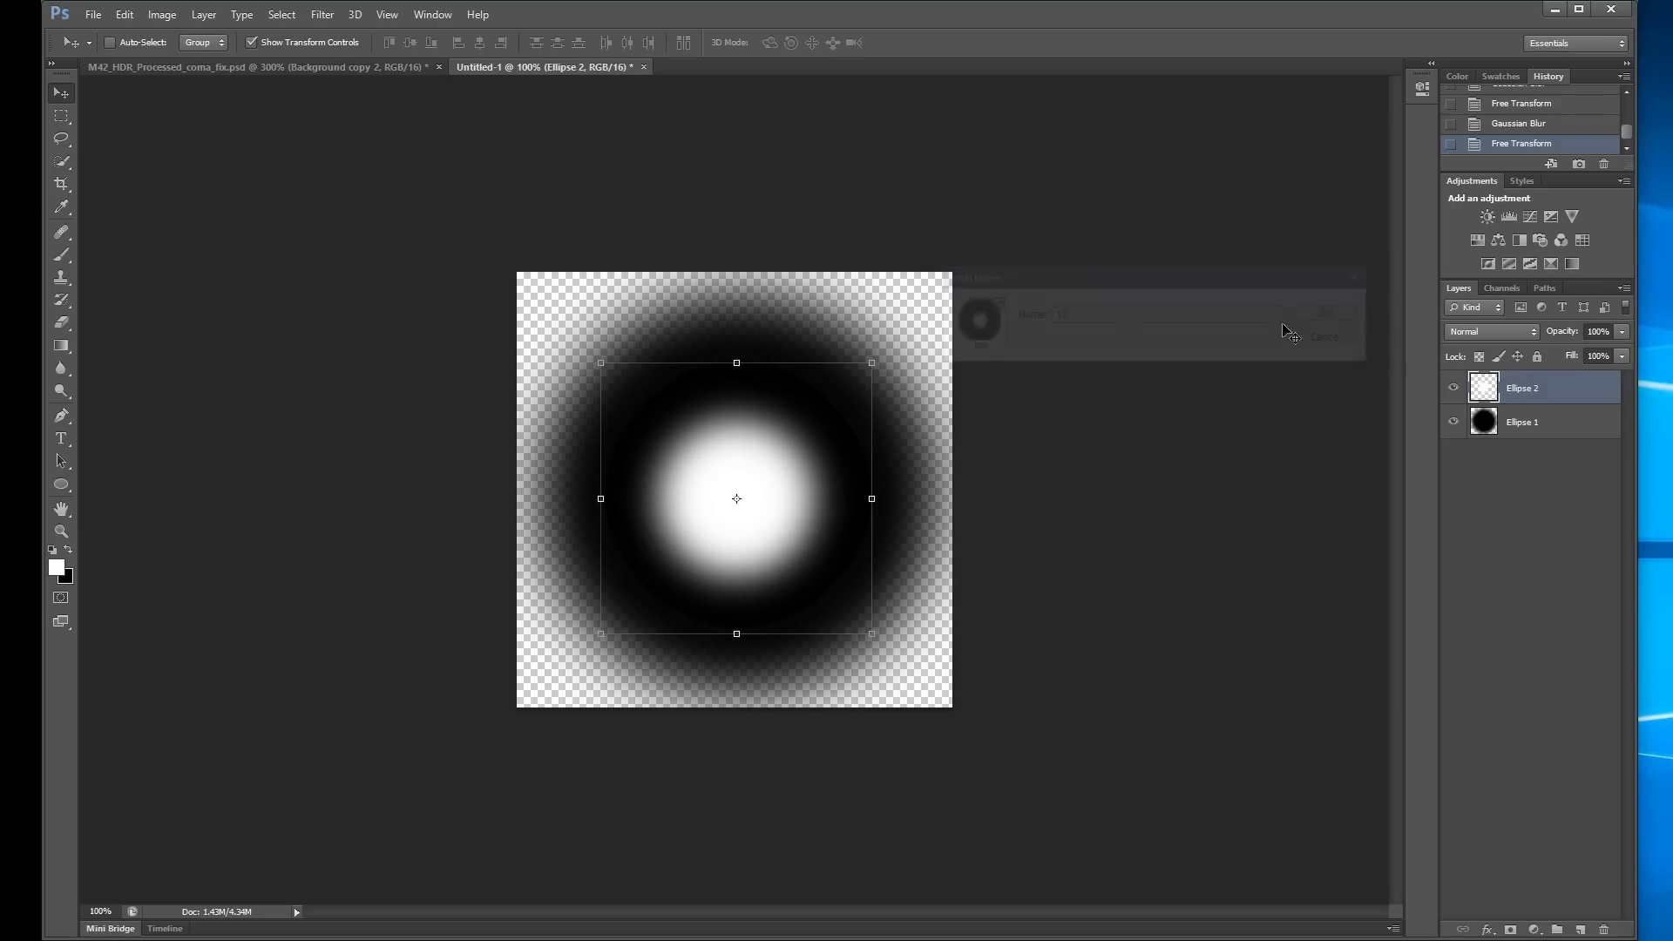
pyautogui.click(111, 68)
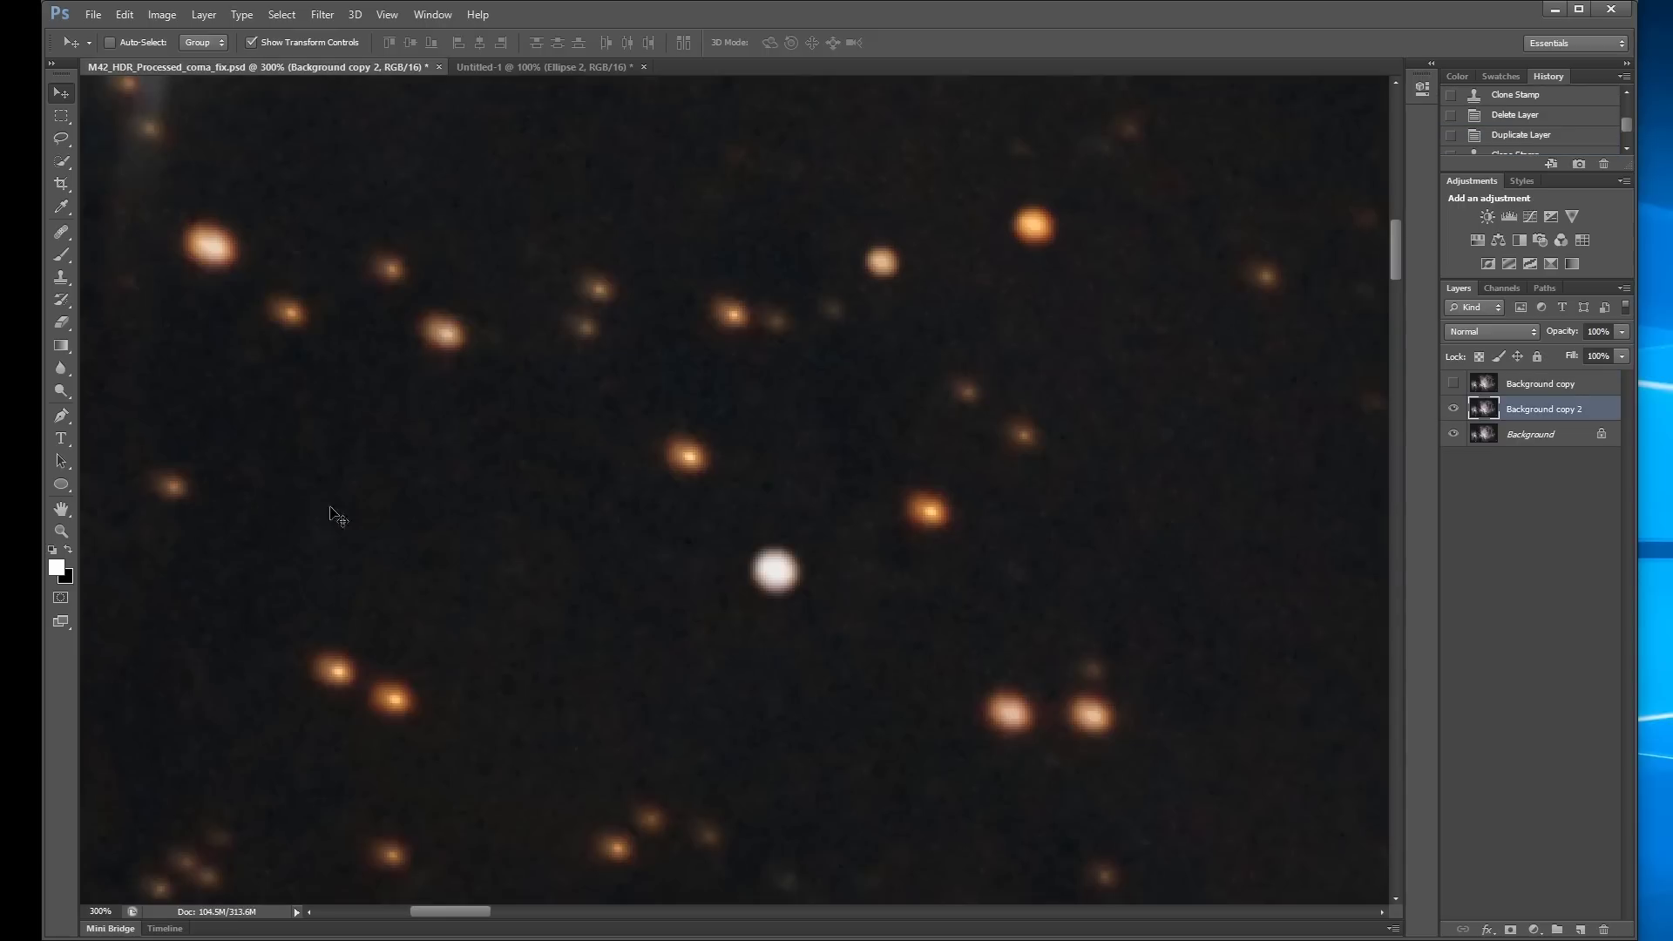
# Load the new 500 px preset into Clone Stamp at 175 px, then show Untitled-1.
pyautogui.click(61, 277)
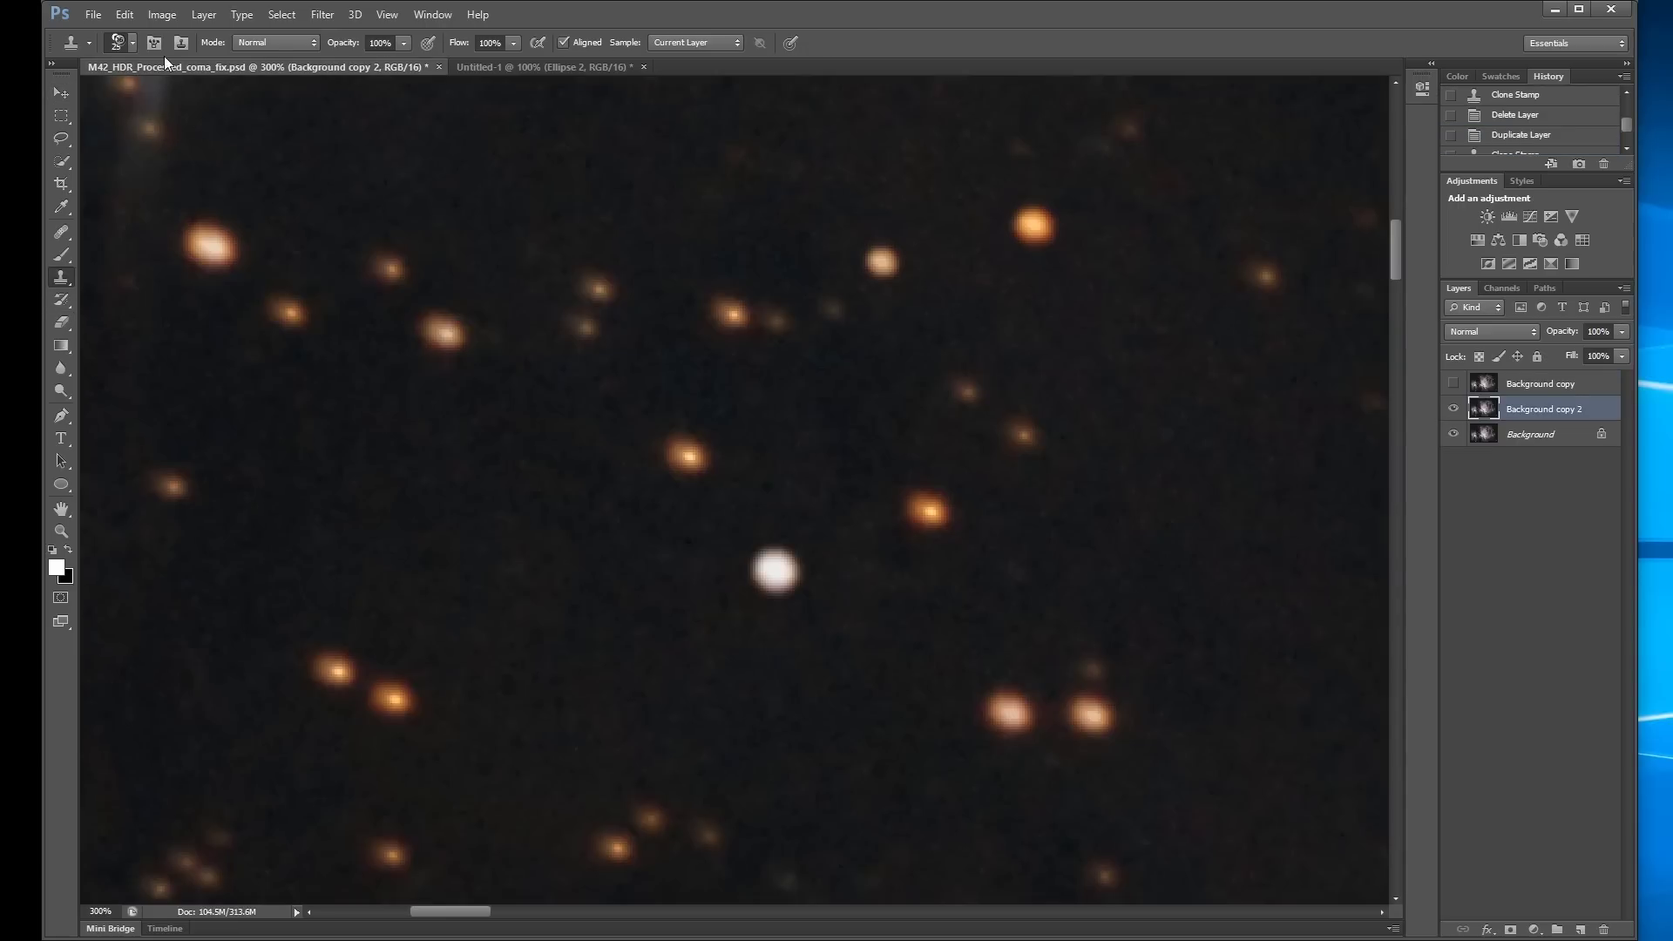
pyautogui.click(130, 44)
pyautogui.click(192, 258)
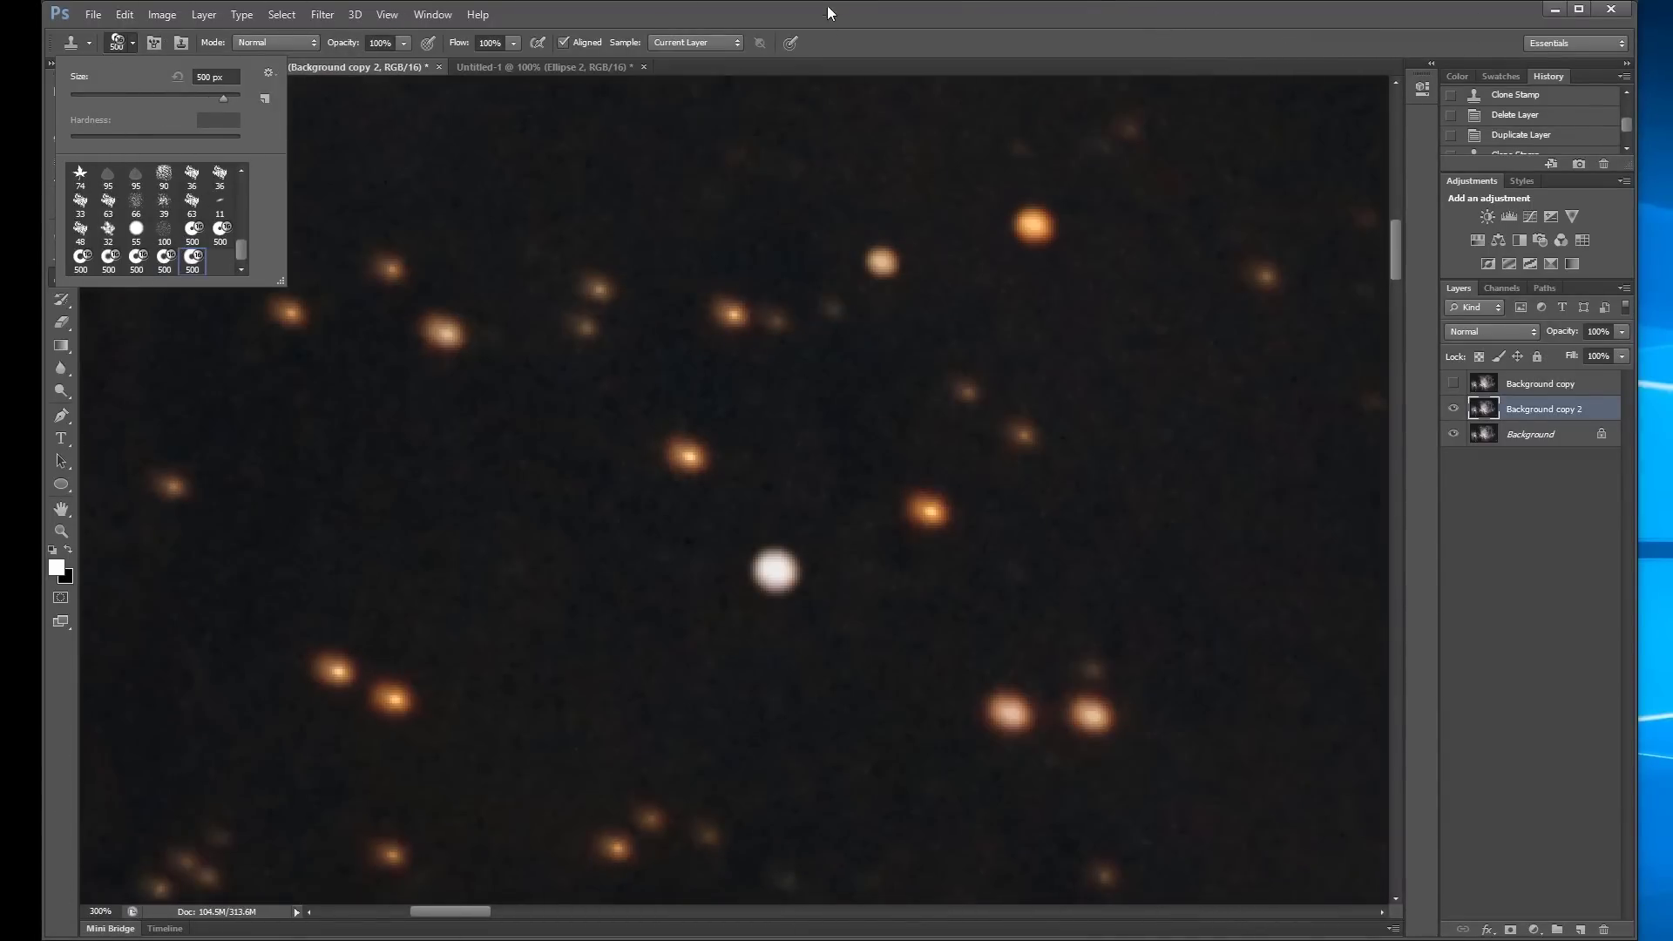
pyautogui.press('Return')
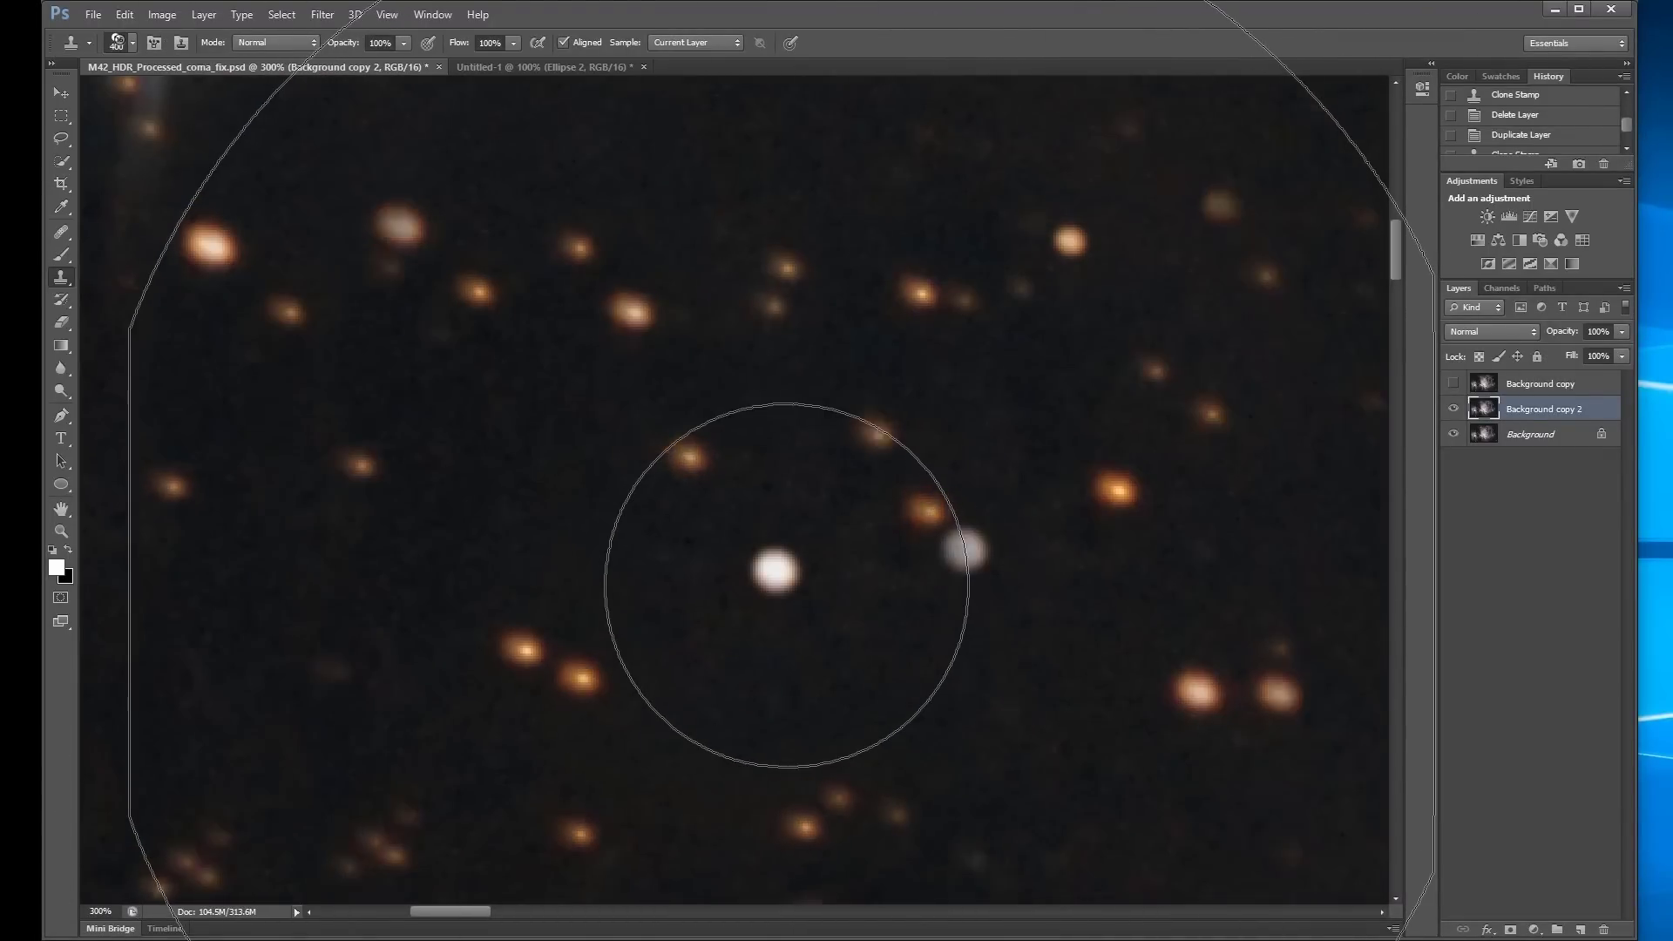
pyautogui.press('[')
pyautogui.press('[')
pyautogui.press('[')
pyautogui.press('[')
pyautogui.press('[')
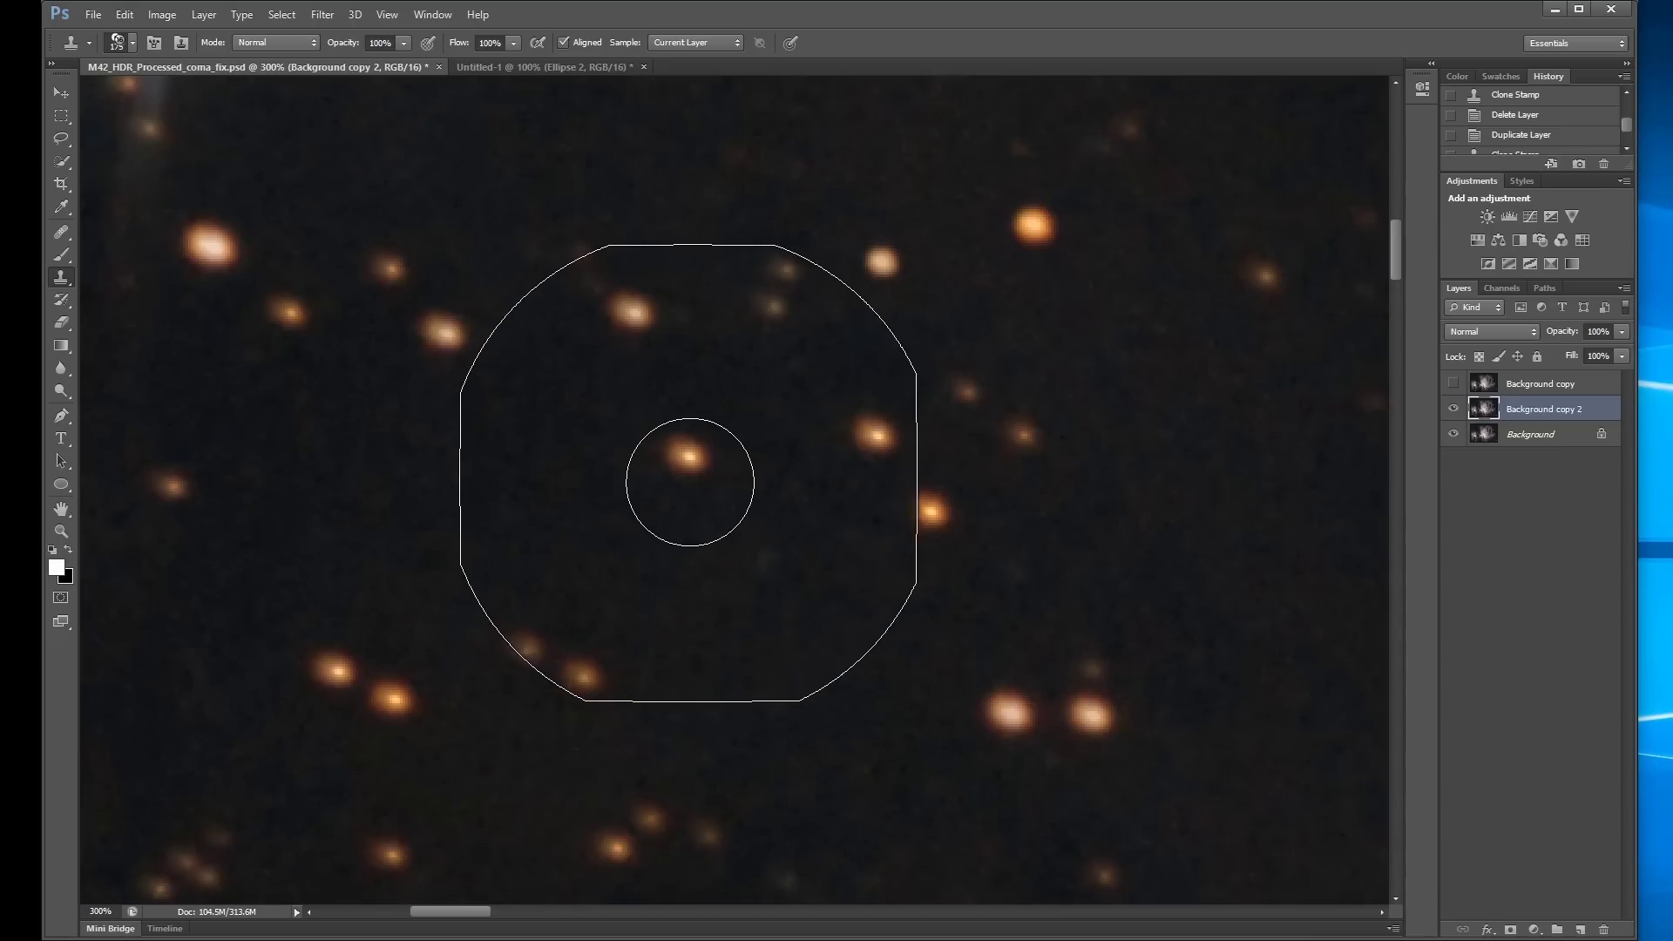
pyautogui.click(544, 67)
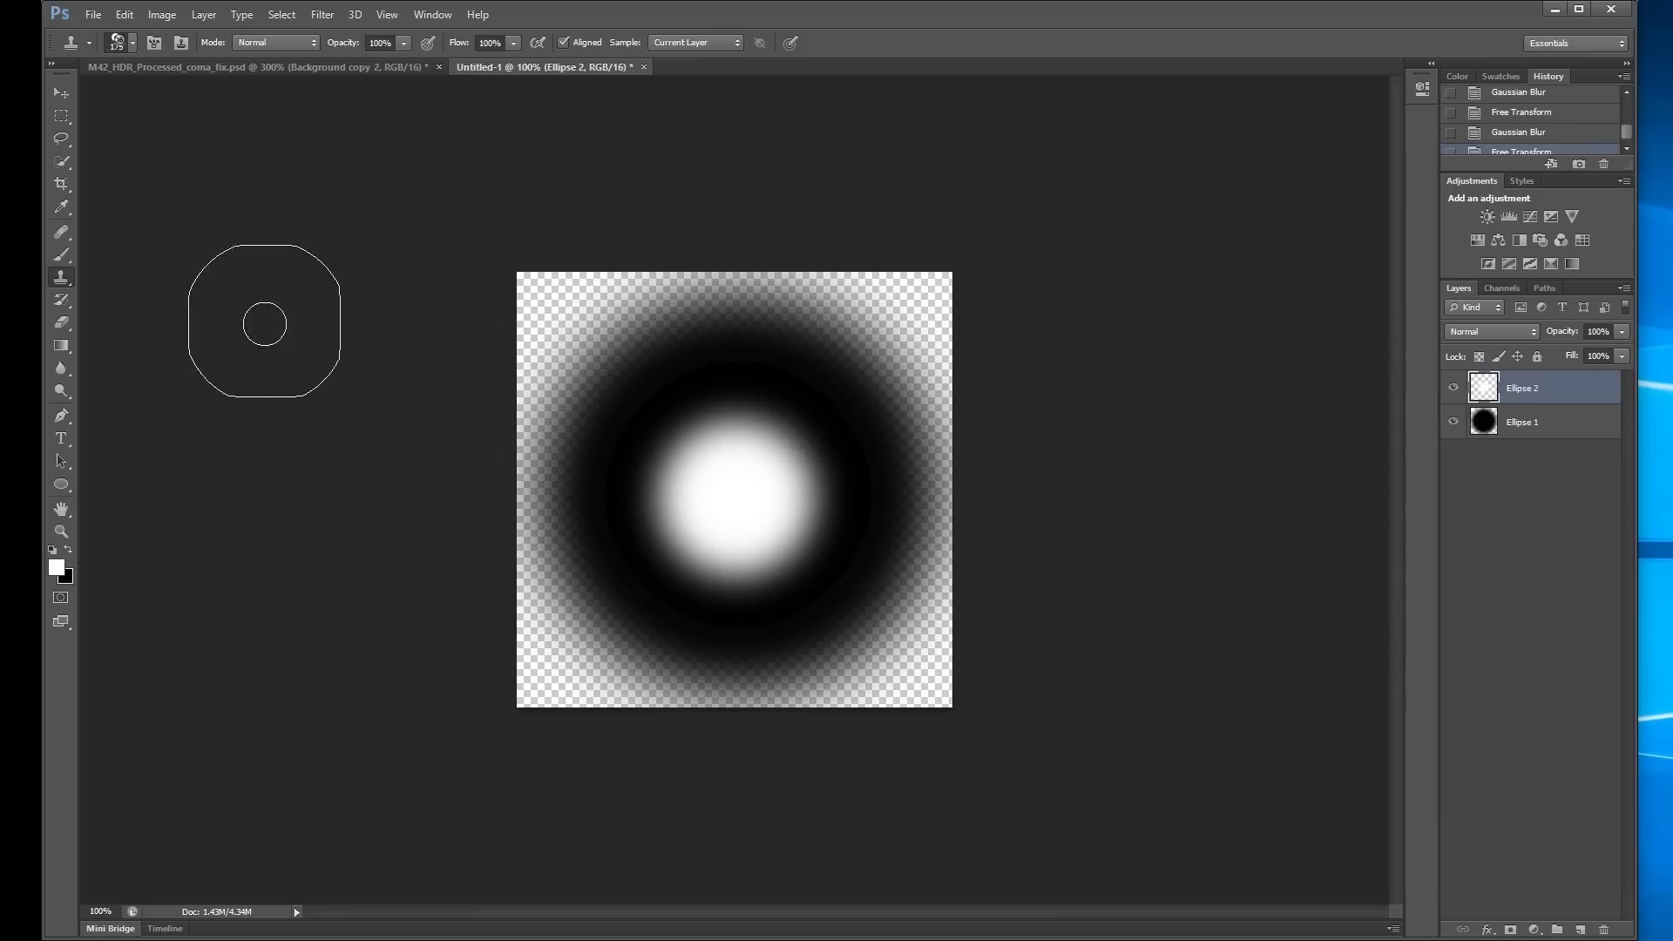
# Trial-scale Ellipse 1 to about 94.5%, cancel the transform, and return to M42_HDR.
pyautogui.click(61, 93)
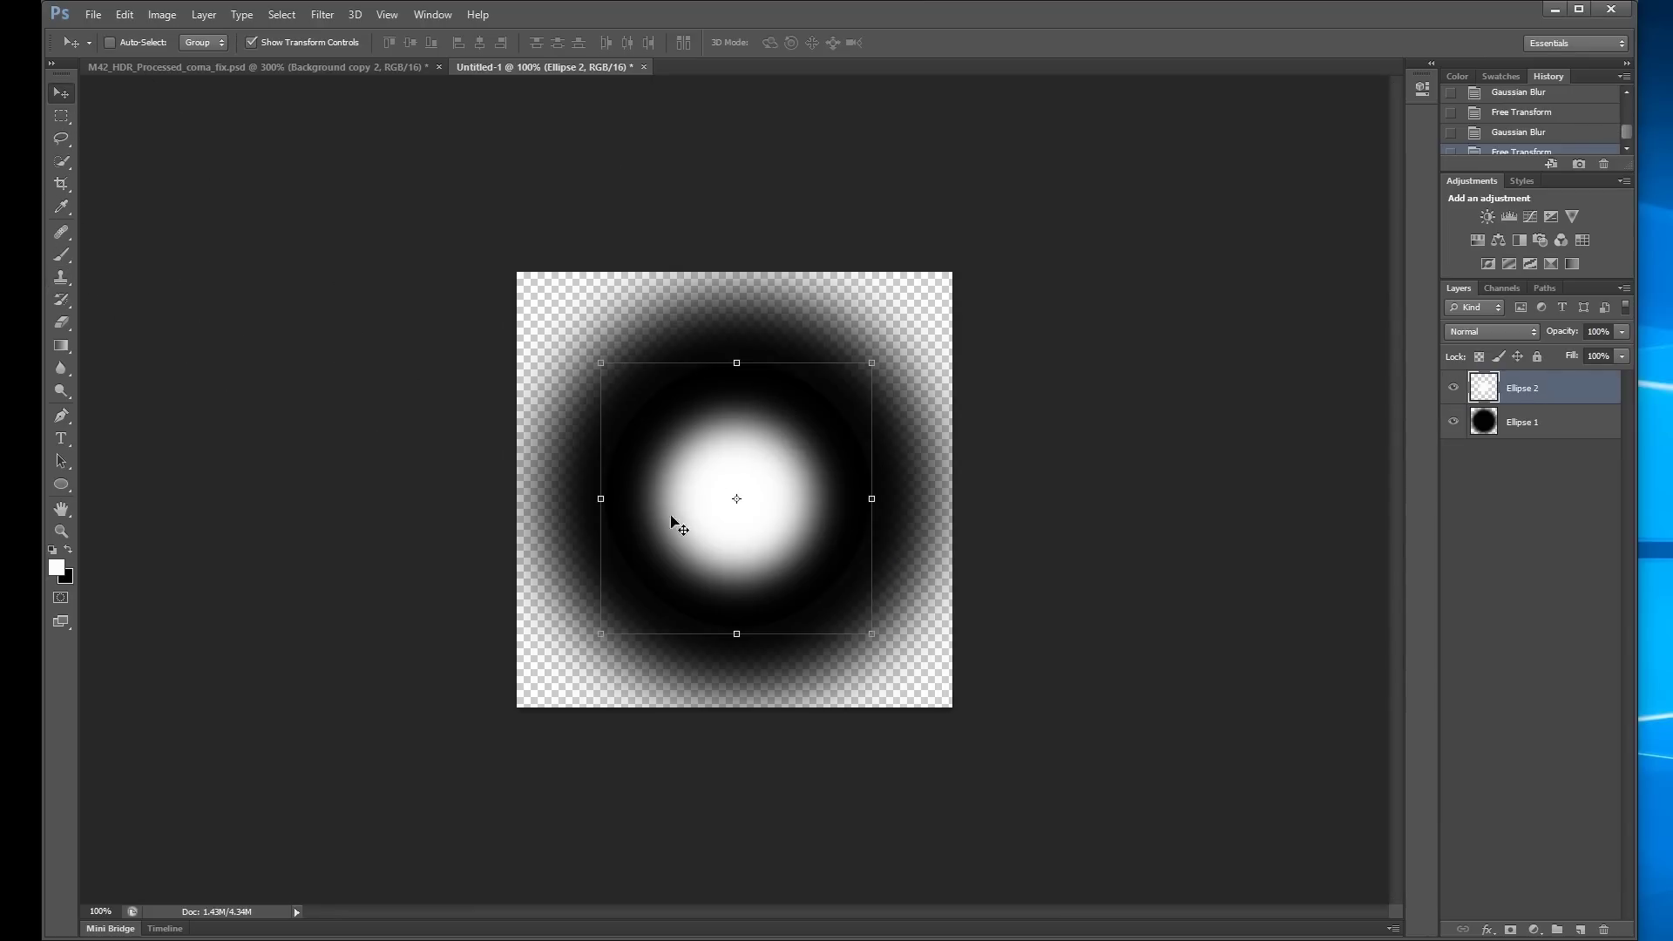
pyautogui.click(1486, 425)
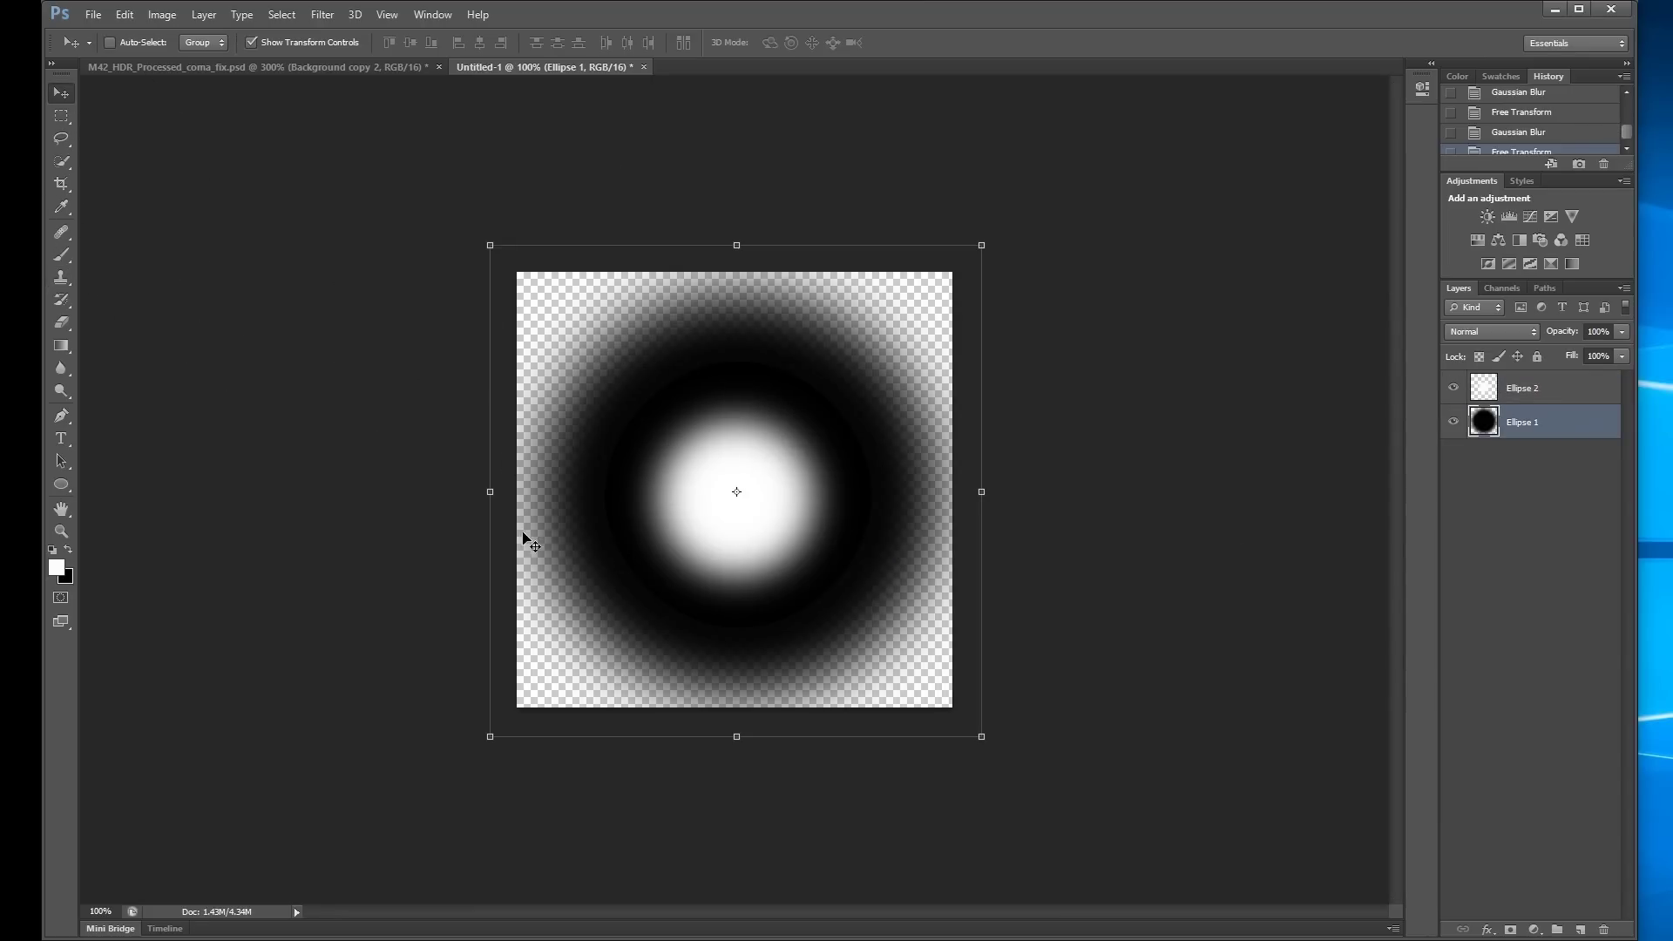
pyautogui.moveTo(482, 260); pyautogui.dragTo(514, 268)
pyautogui.moveTo(608, 380); pyautogui.dragTo(582, 358)
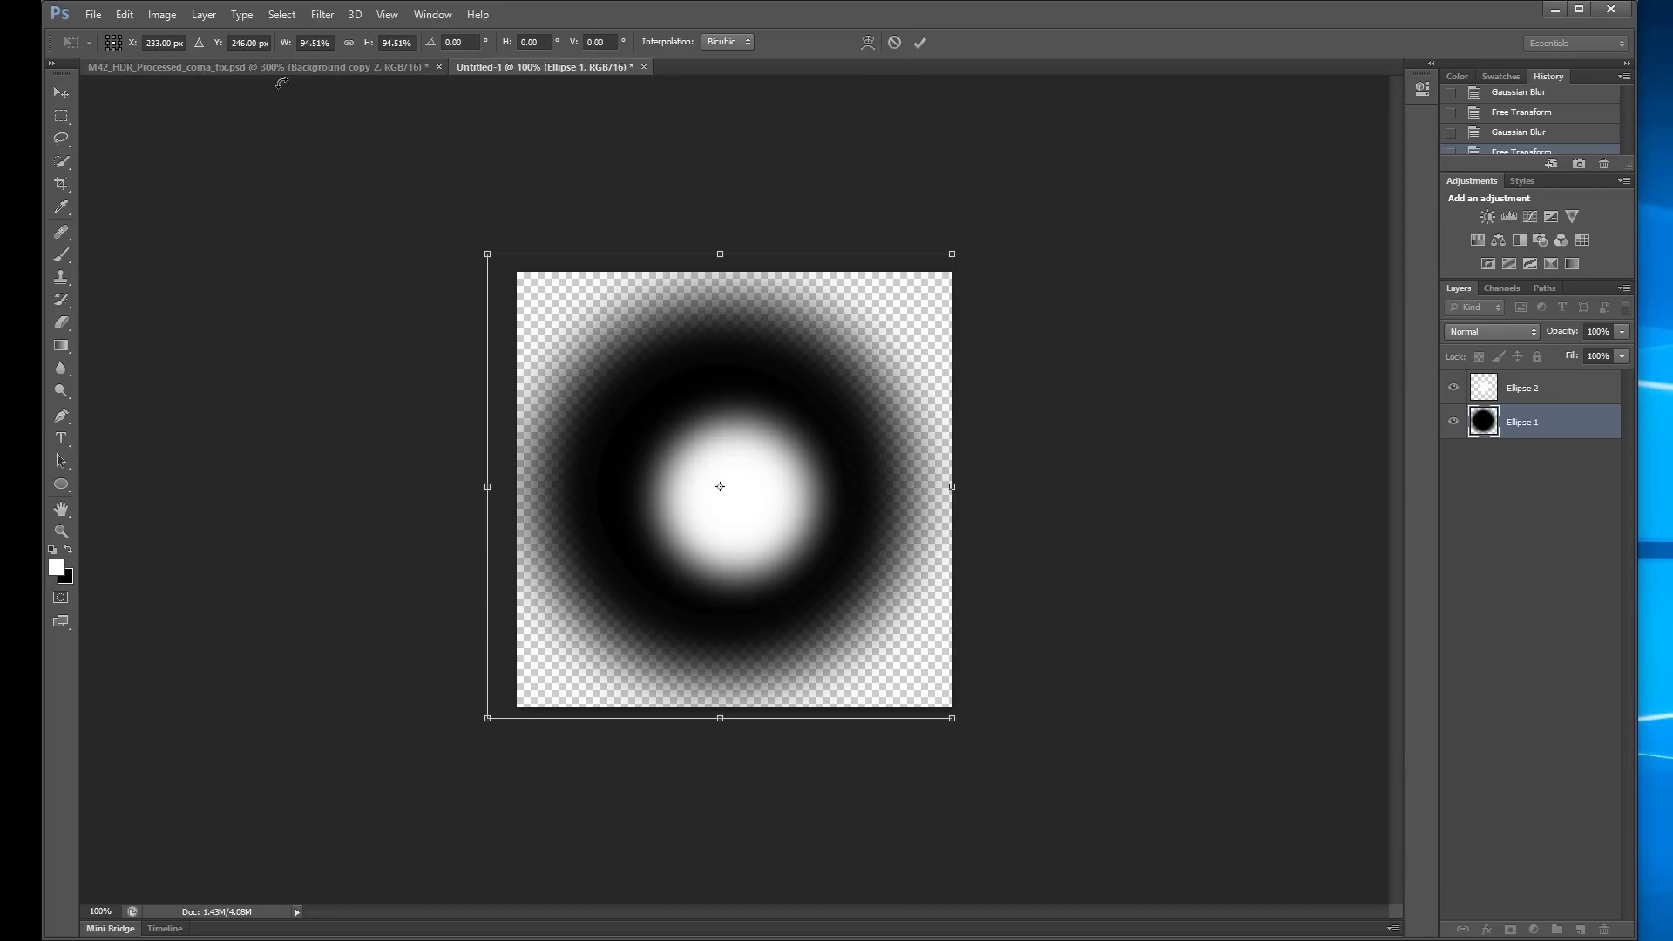
pyautogui.click(893, 43)
pyautogui.click(209, 67)
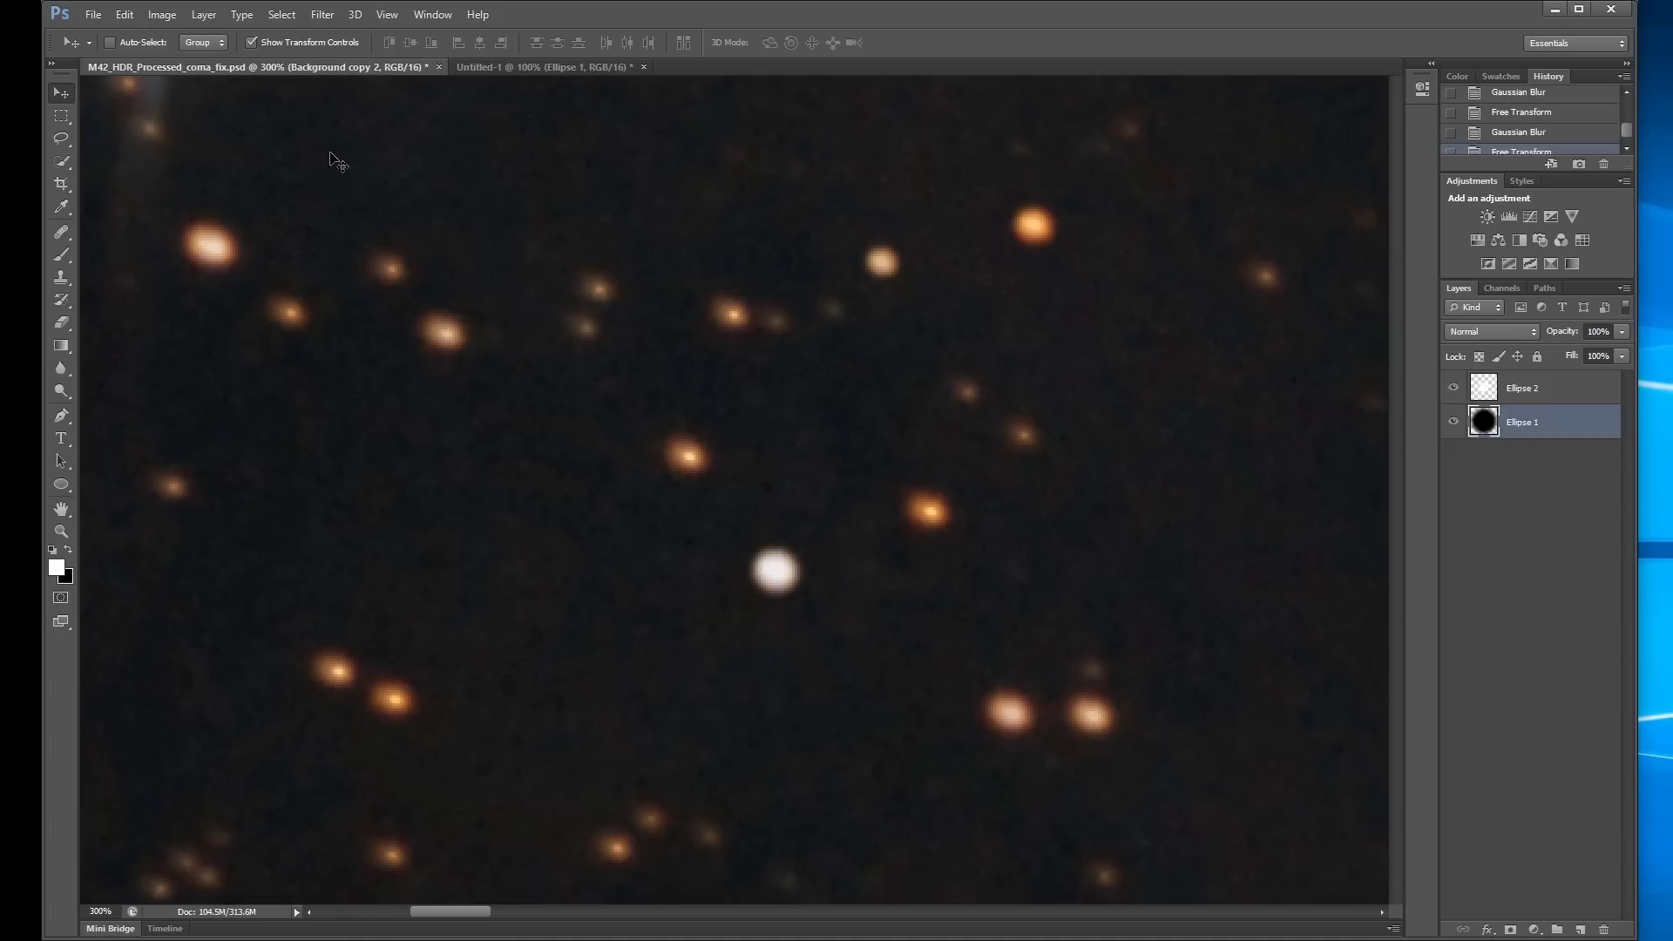
# Set Clone Stamp to the 500 px preset at 40 px and stamp a smeared star round.
pyautogui.click(63, 279)
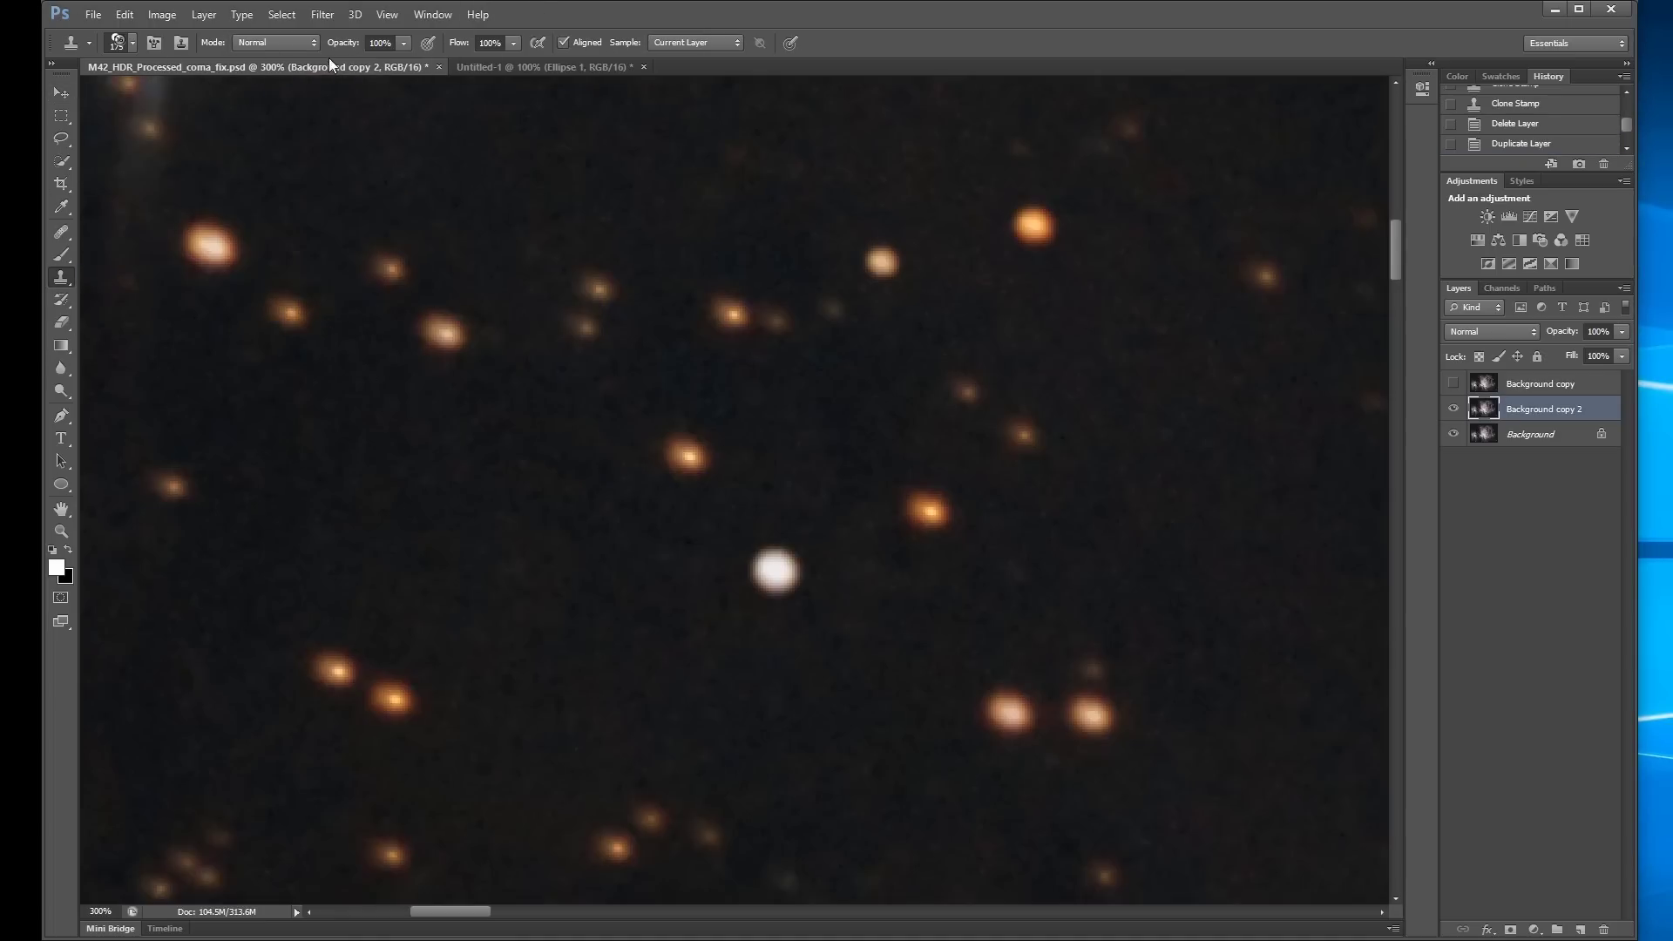
pyautogui.click(125, 46)
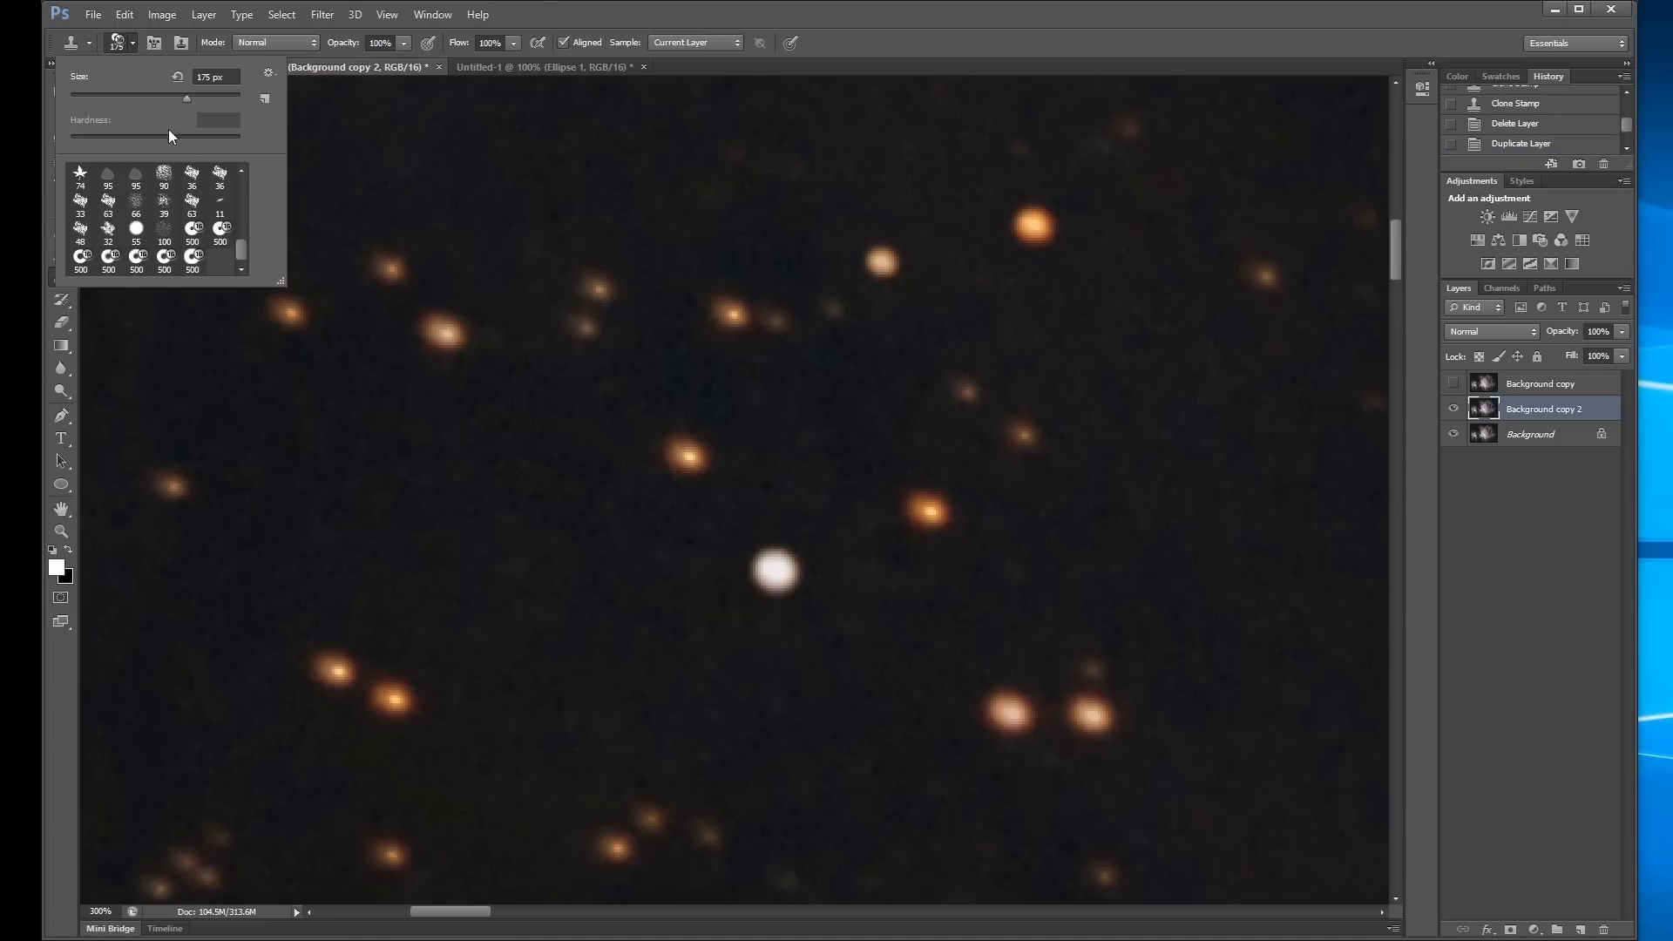
pyautogui.click(164, 259)
pyautogui.press('Return')
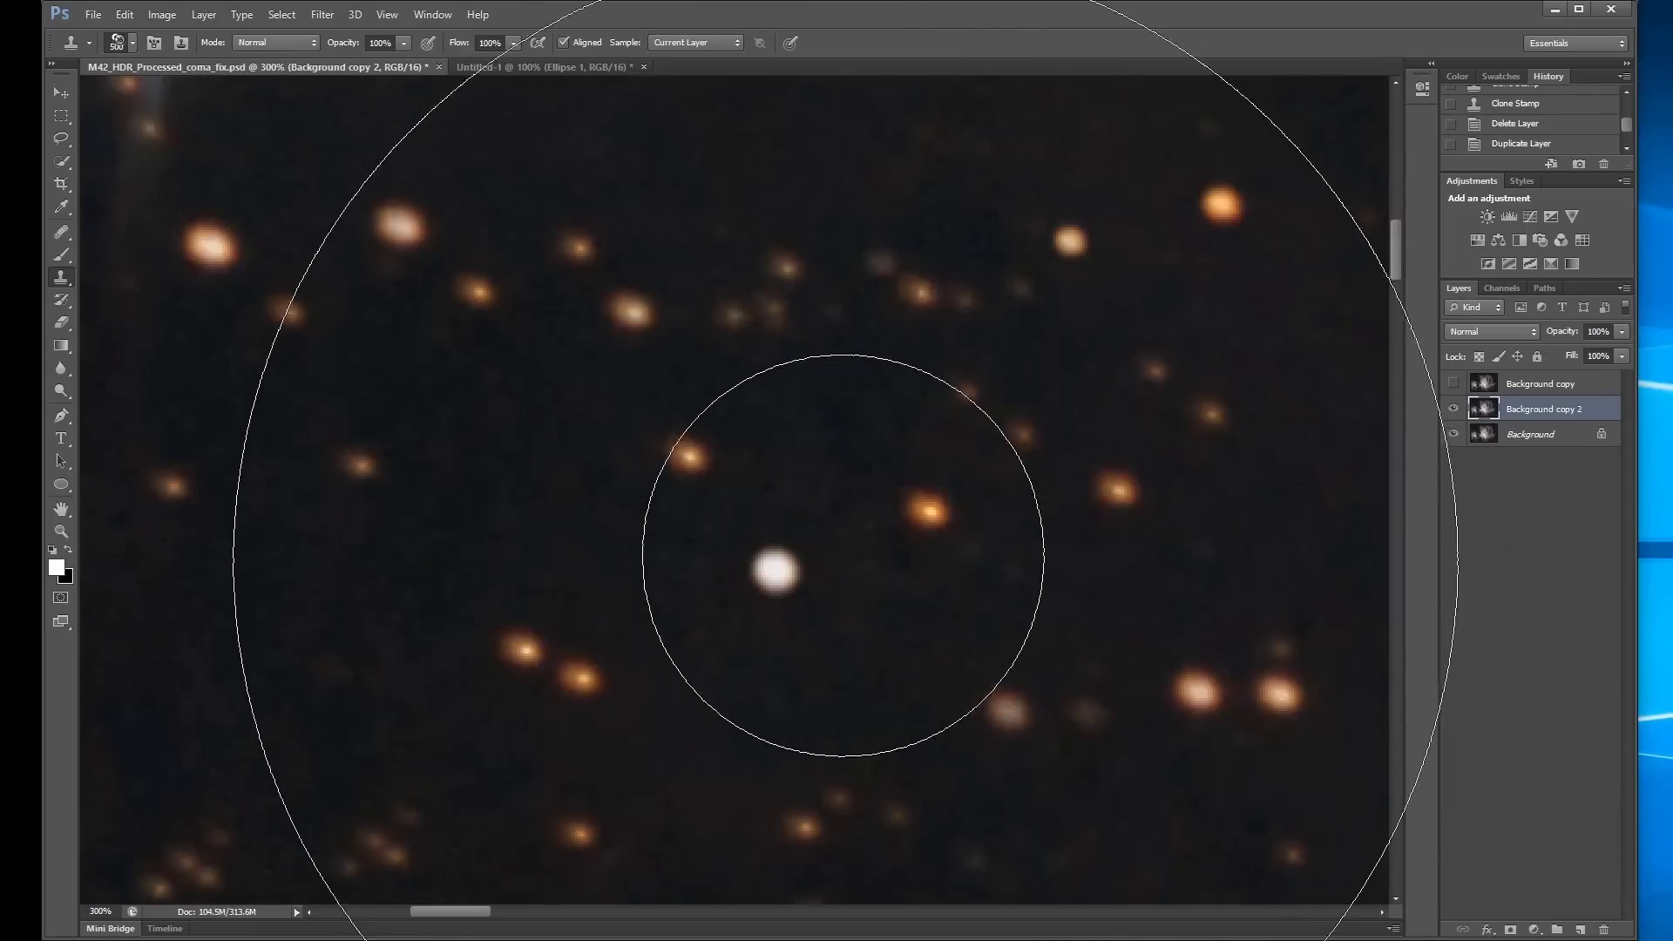
pyautogui.press('[')
pyautogui.press('[')
pyautogui.press('[')
pyautogui.press('[')
pyautogui.press('[')
pyautogui.press('[')
pyautogui.press('[')
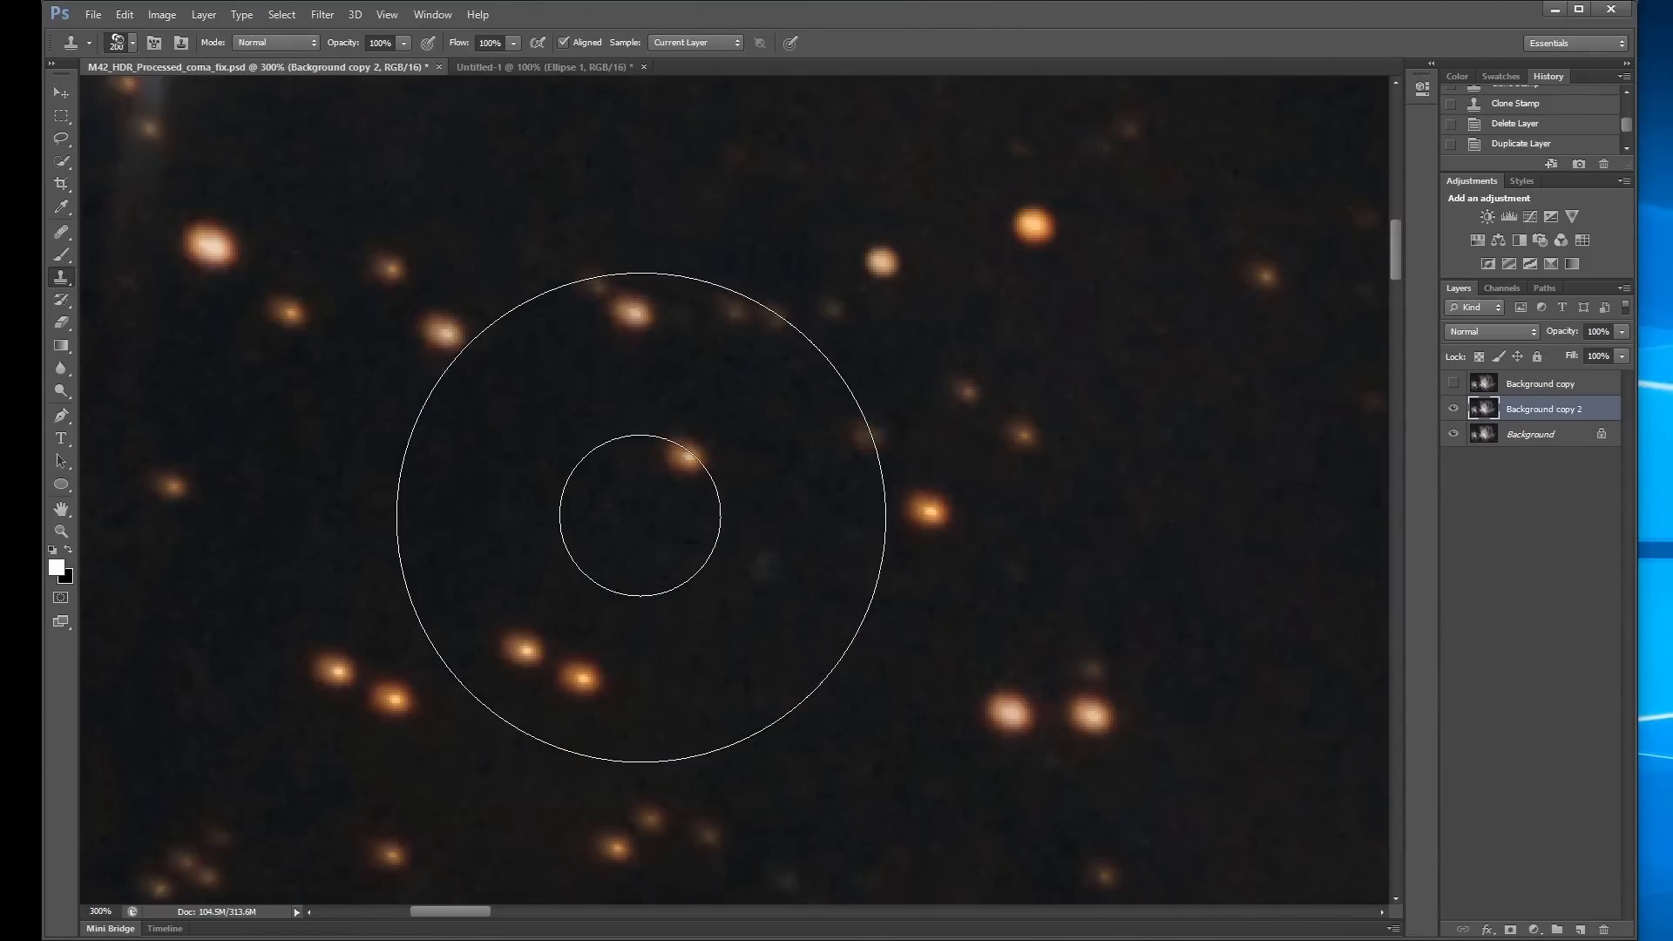
pyautogui.press('[')
pyautogui.press('[')
pyautogui.press('[')
pyautogui.press('[')
pyautogui.press('[')
pyautogui.press('[')
pyautogui.press('[')
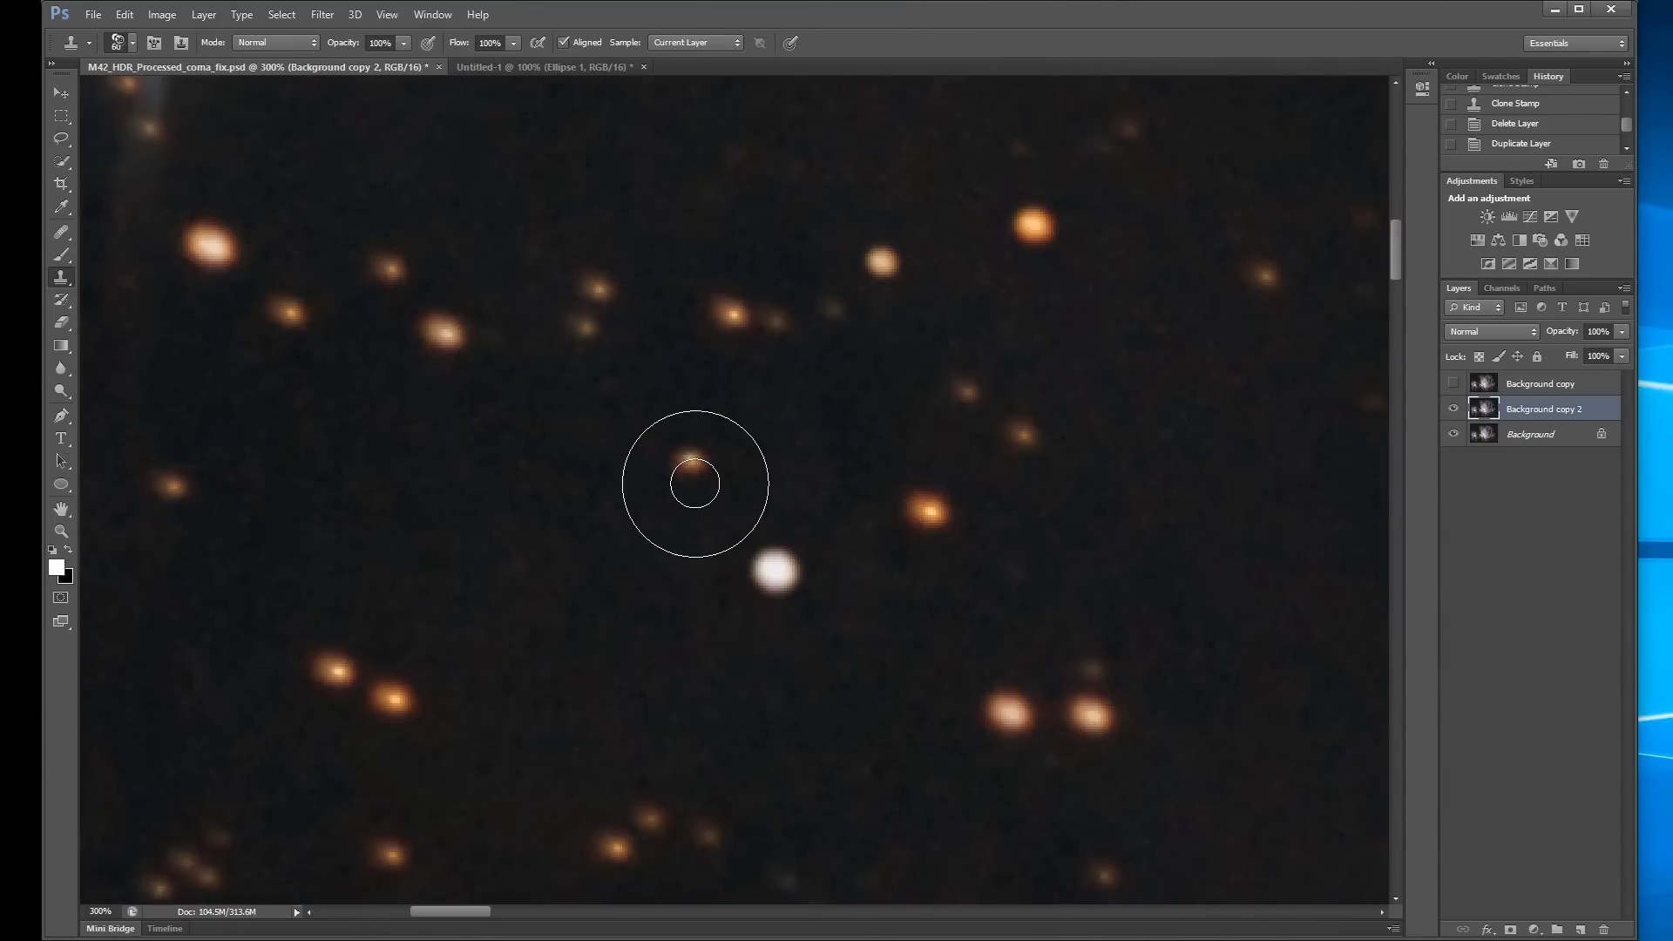
pyautogui.press('alt')
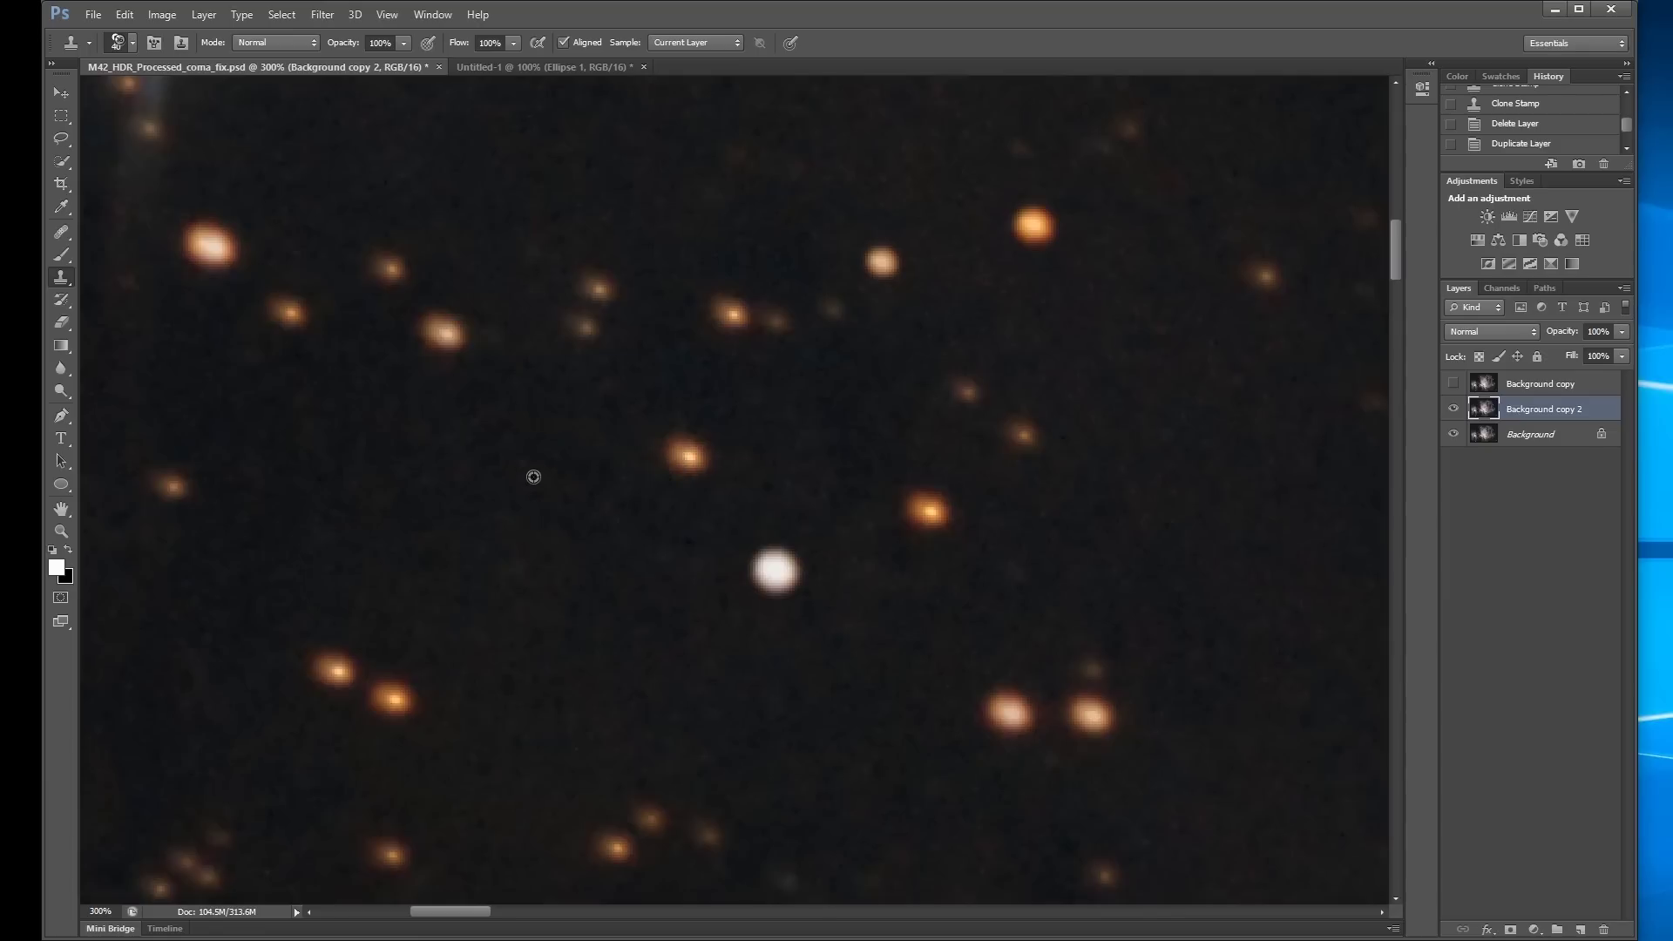
pyautogui.keyDown('alt'); pyautogui.click(533, 477); pyautogui.keyUp('alt')
pyautogui.click(690, 459)
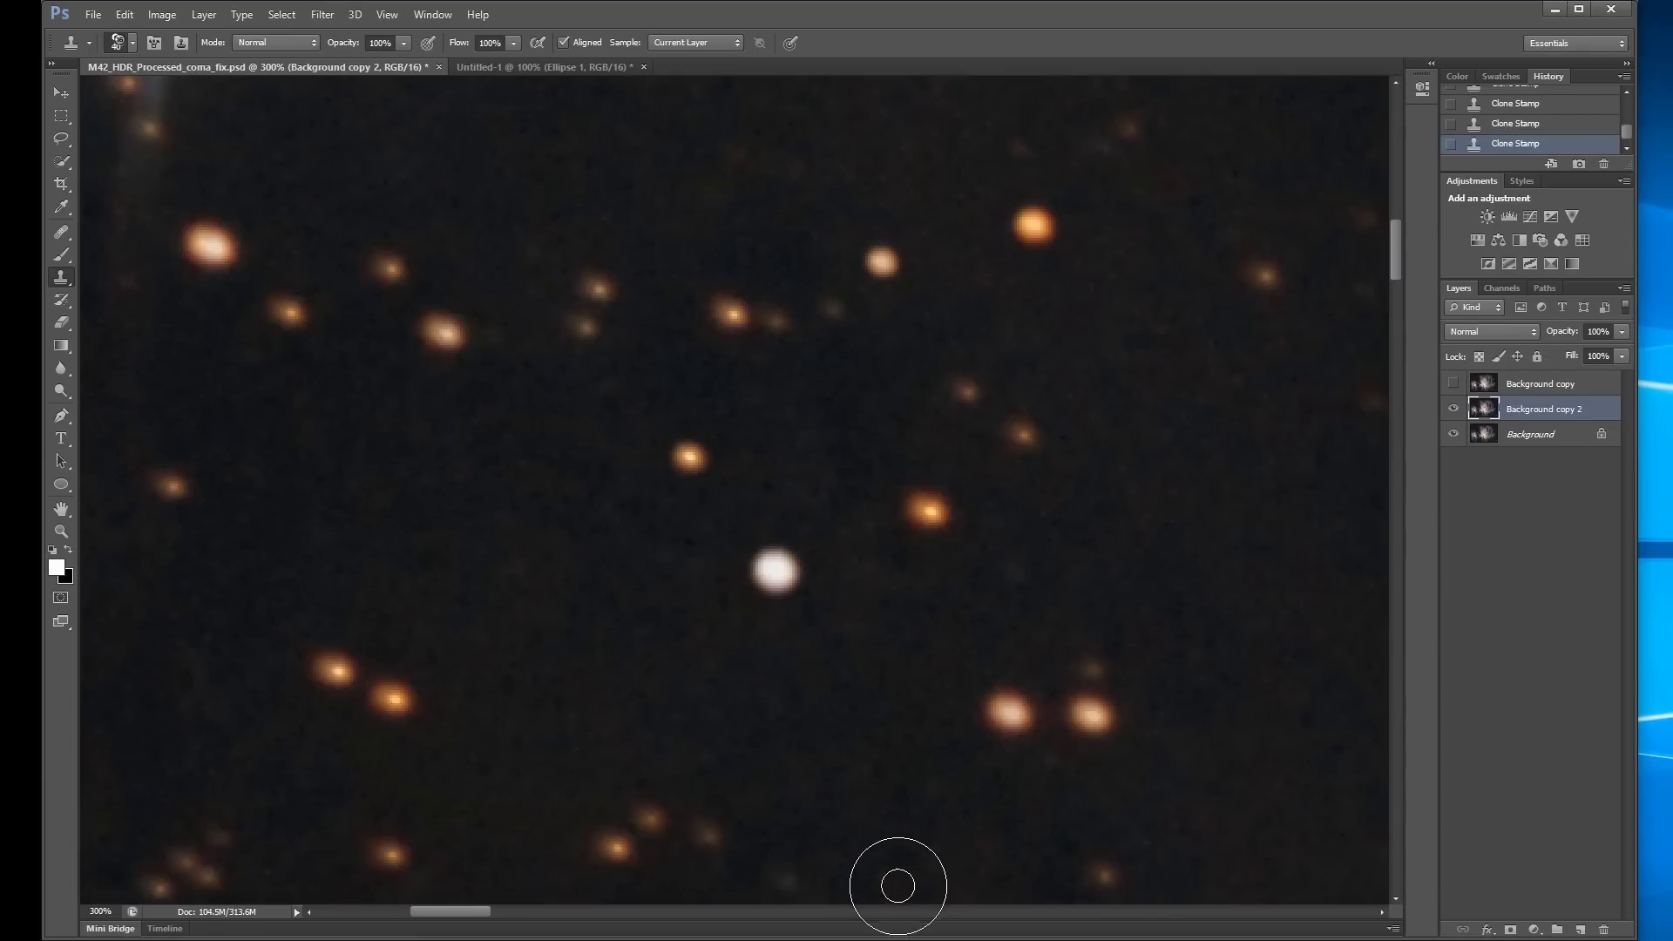
# Sample a new source with a 25 px brush and toggle Background copy 2 to compare.
pyautogui.moveTo(572, 553)
pyautogui.mouseDown()
pyautogui.moveTo(847, 705)
pyautogui.moveTo(903, 664)
pyautogui.mouseUp()
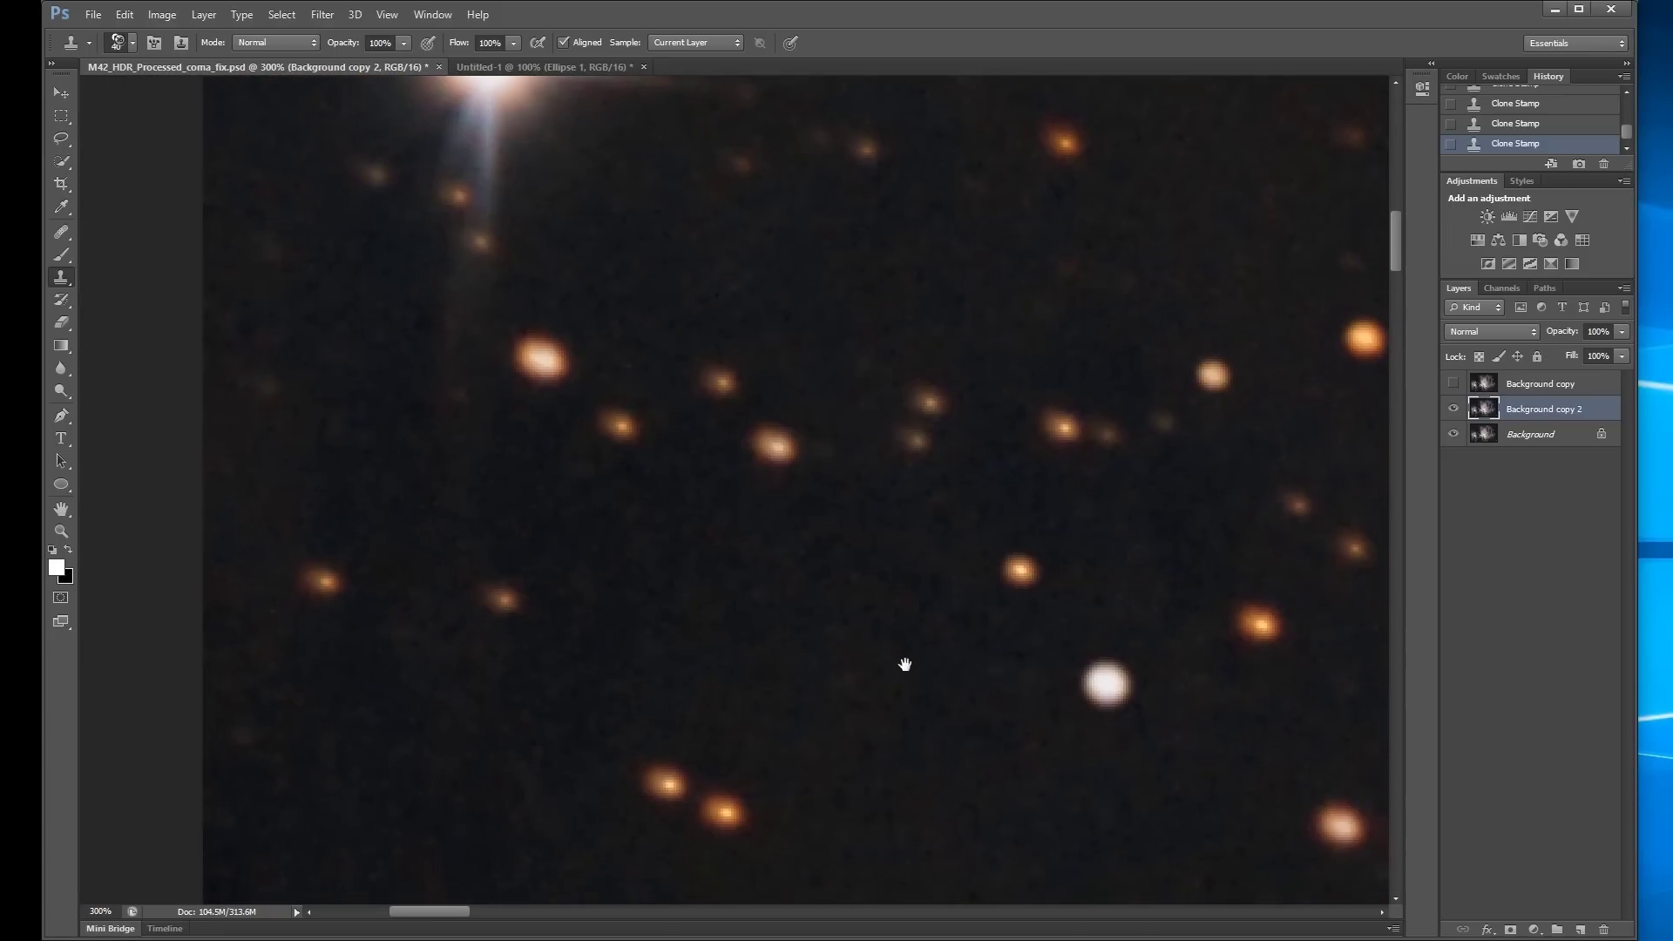
pyautogui.press('[')
pyautogui.press('[')
pyautogui.keyDown('alt'); pyautogui.click(336, 467); pyautogui.keyUp('alt')
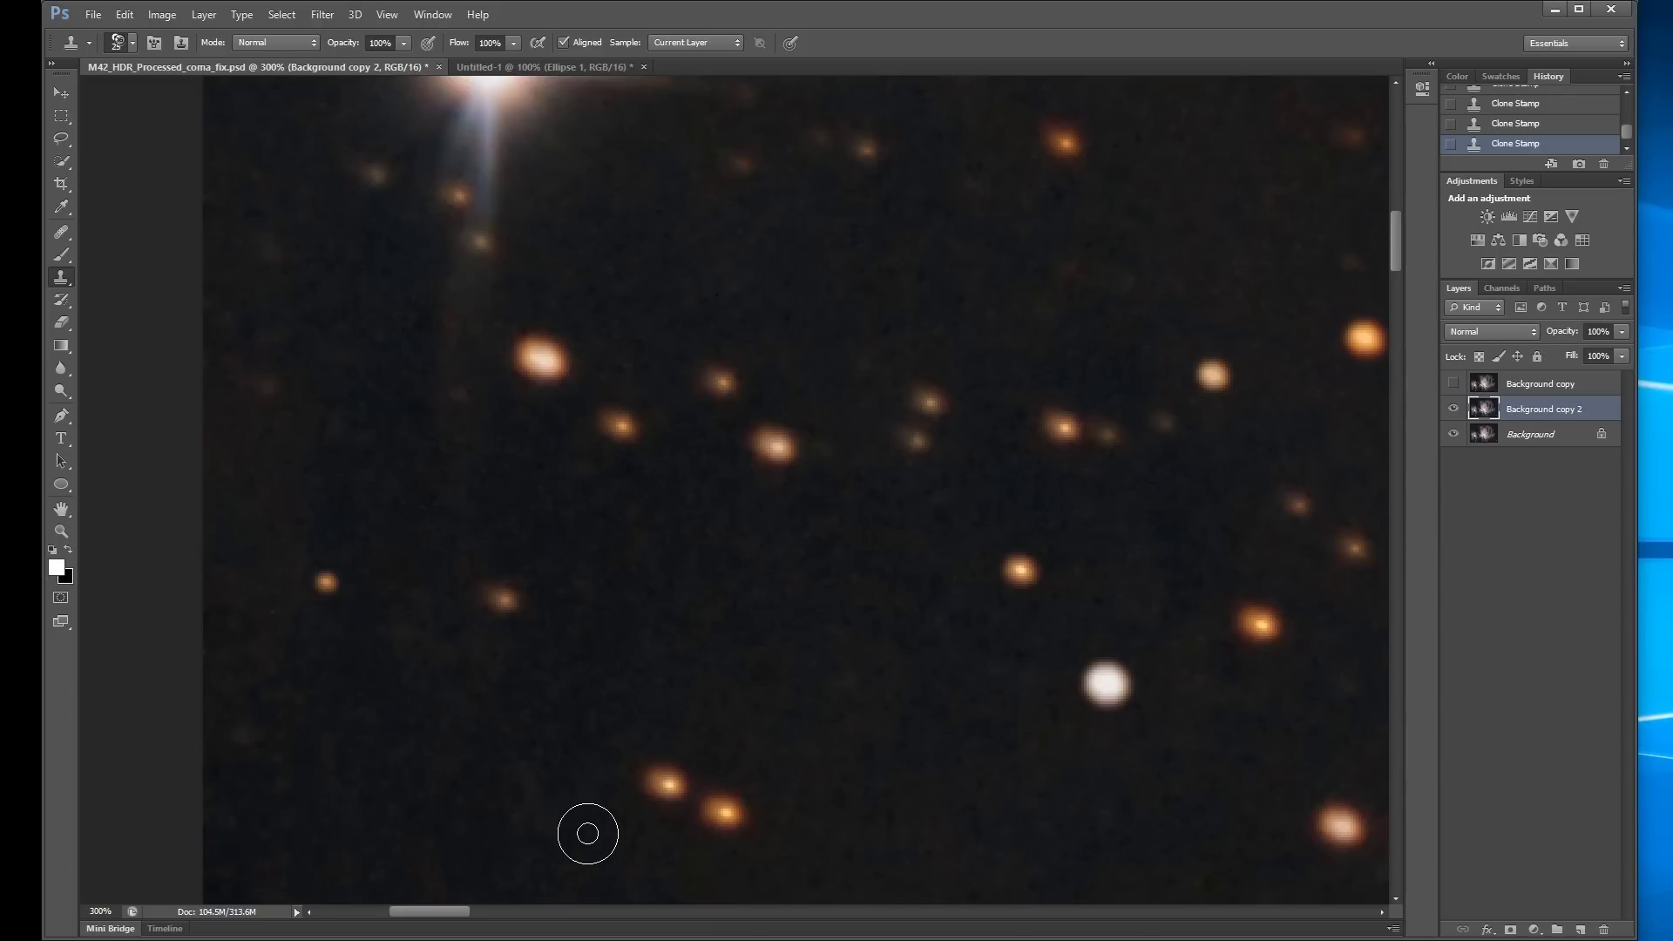
pyautogui.click(1453, 408)
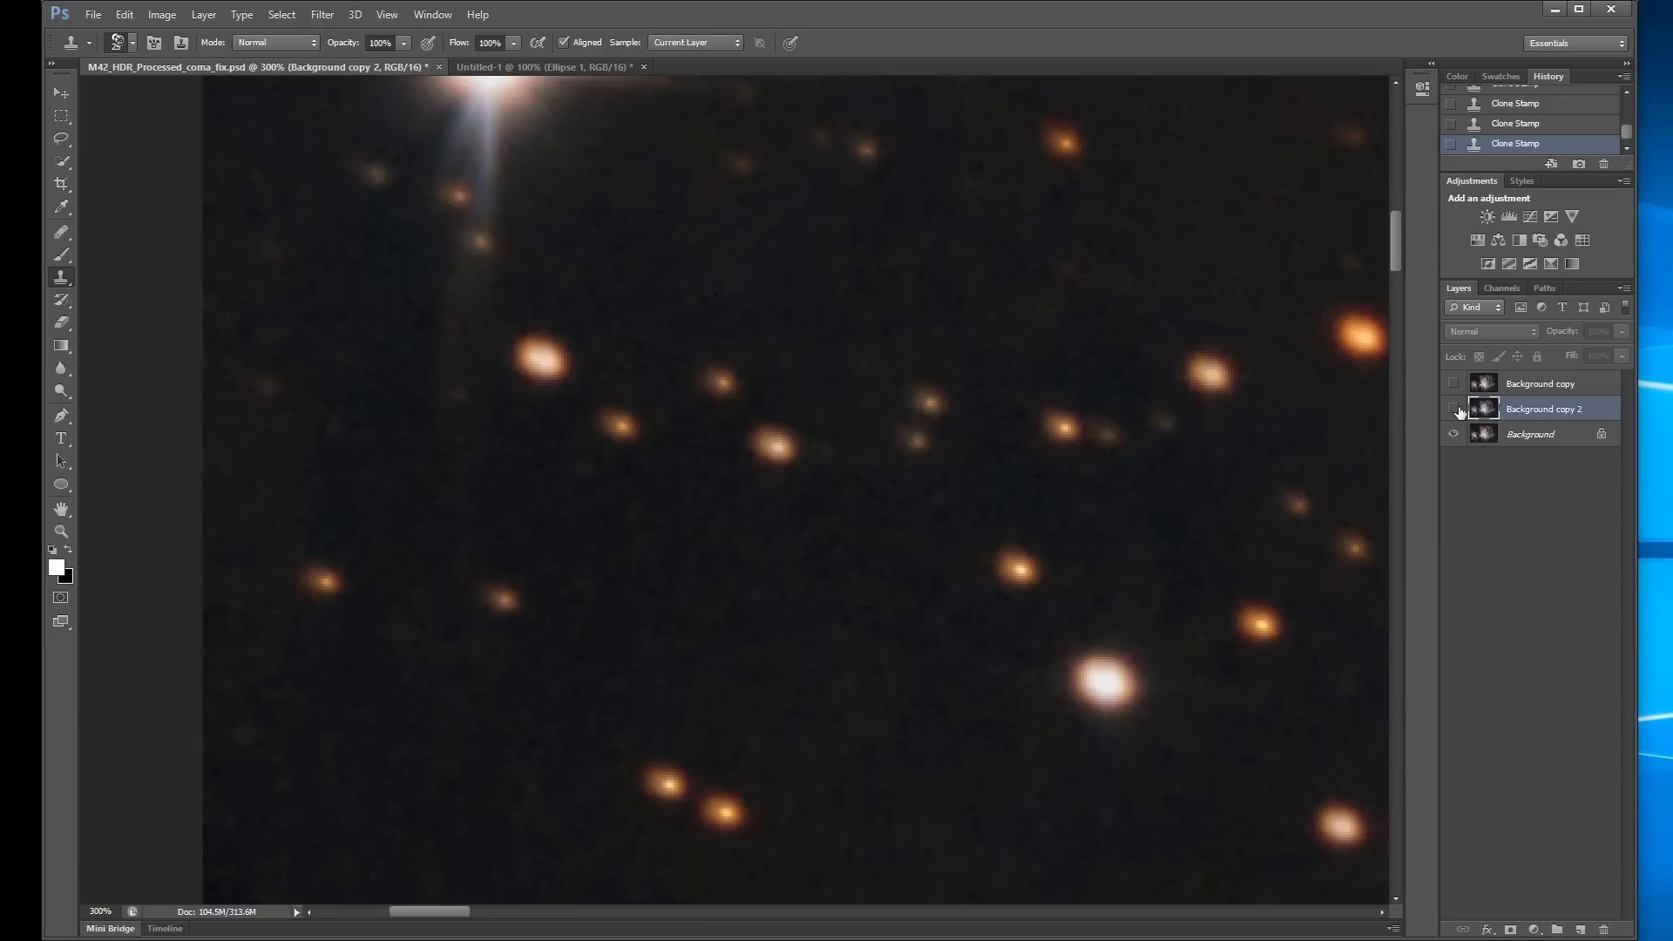
pyautogui.click(1453, 409)
pyautogui.click(1453, 409)
pyautogui.click(1453, 409)
# Stamp another smeared star into a round disc with a 30 px brush.
pyautogui.moveTo(1059, 584)
pyautogui.mouseDown()
pyautogui.moveTo(1001, 395)
pyautogui.moveTo(807, 586)
pyautogui.moveTo(750, 780)
pyautogui.moveTo(755, 586)
pyautogui.moveTo(862, 732)
pyautogui.moveTo(747, 541)
pyautogui.moveTo(579, 552)
pyautogui.moveTo(692, 521)
pyautogui.mouseUp()
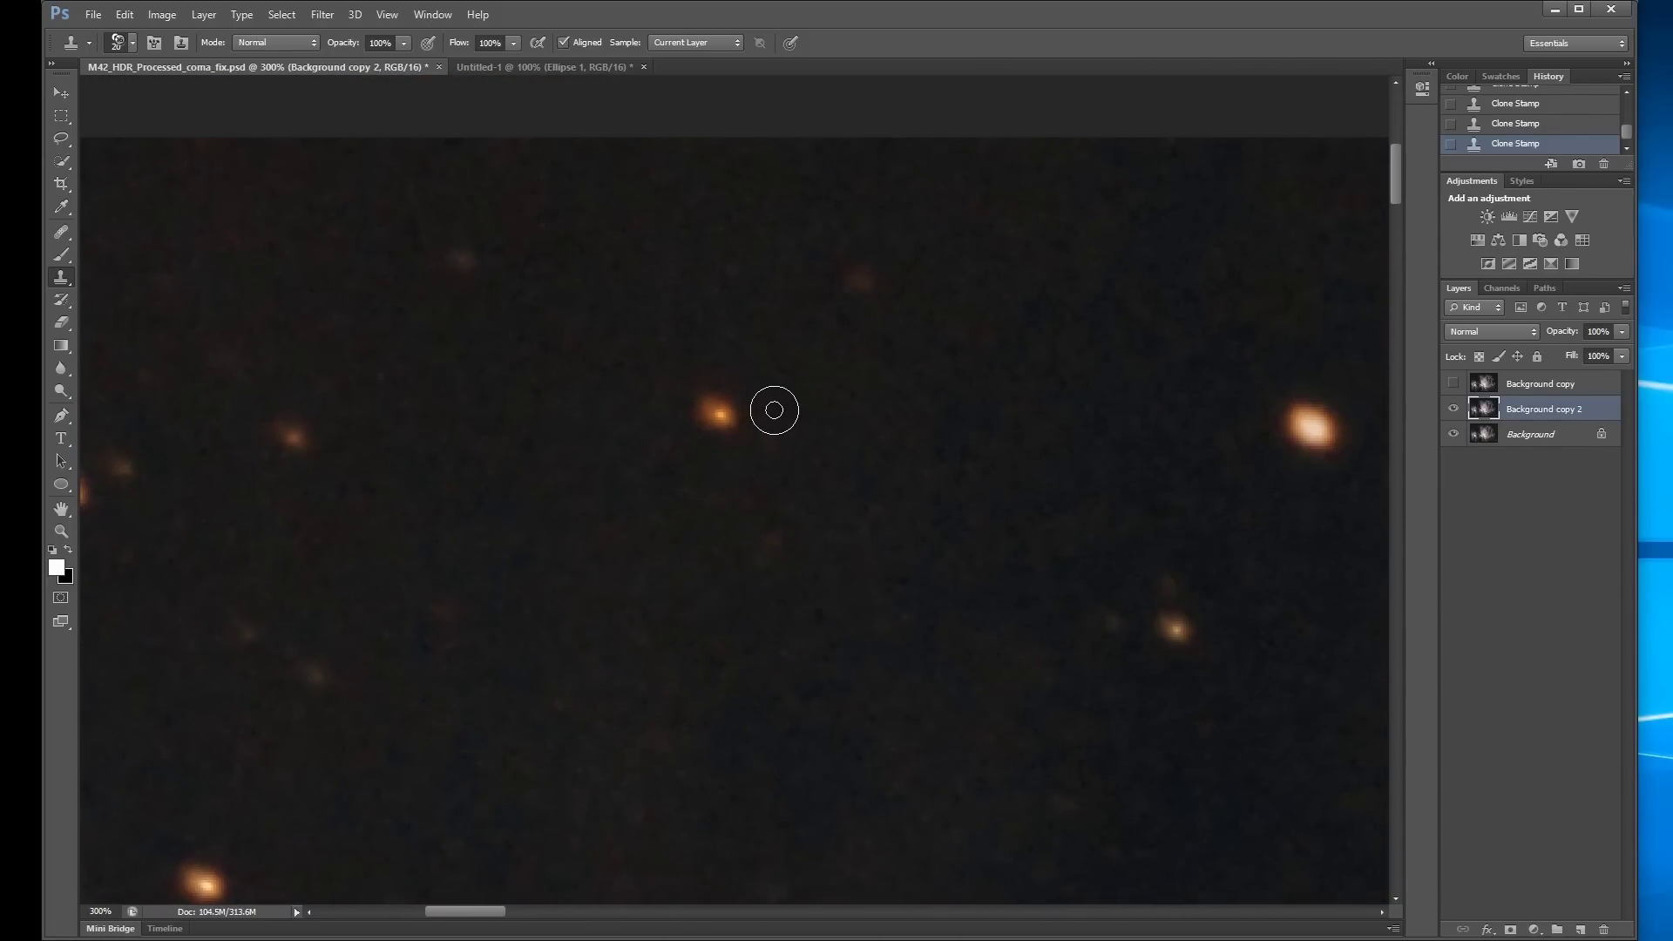
pyautogui.press(']')
pyautogui.click(723, 419)
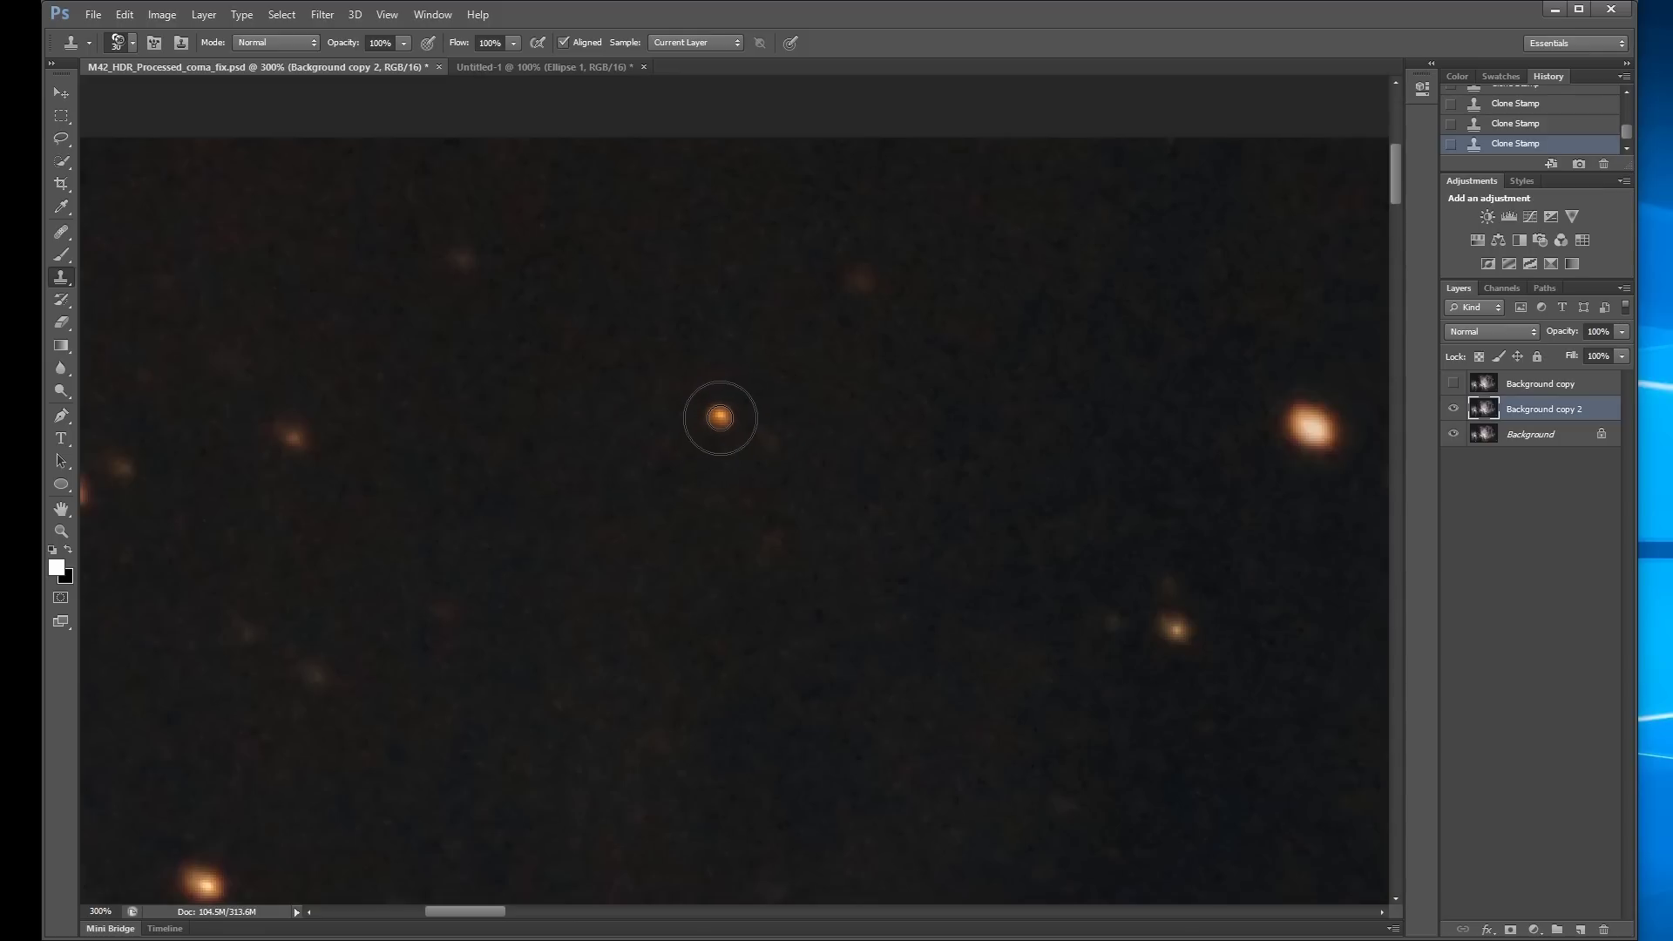
pyautogui.press('z')
pyautogui.hotkey('ctrl', '0')
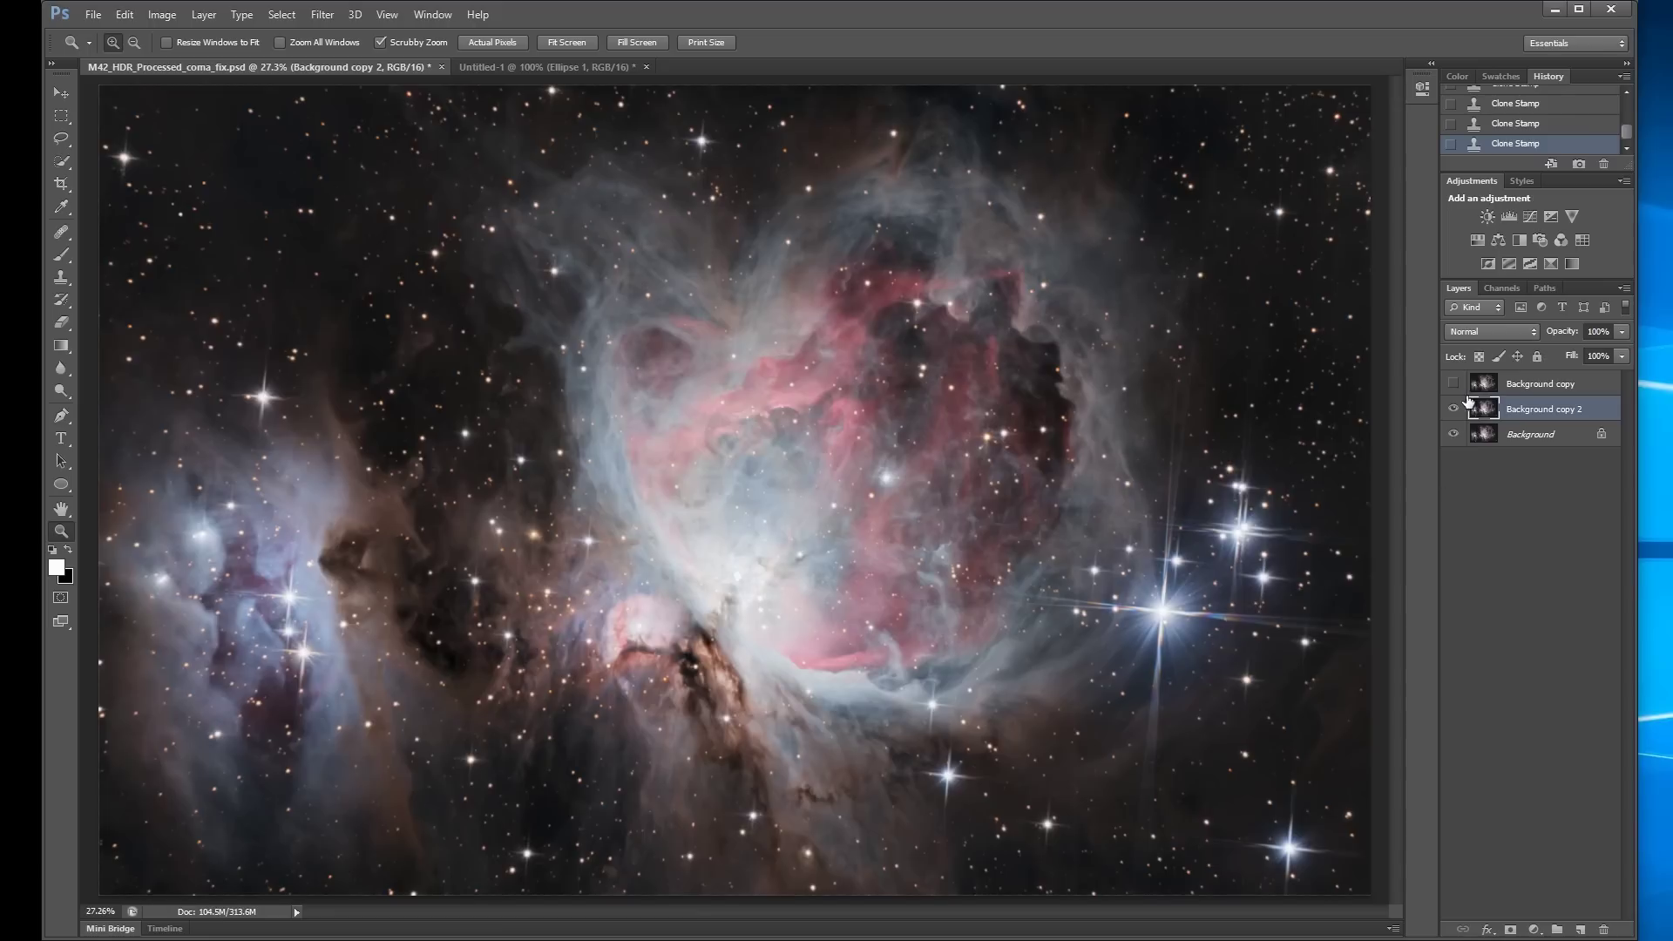
pyautogui.click(1453, 409)
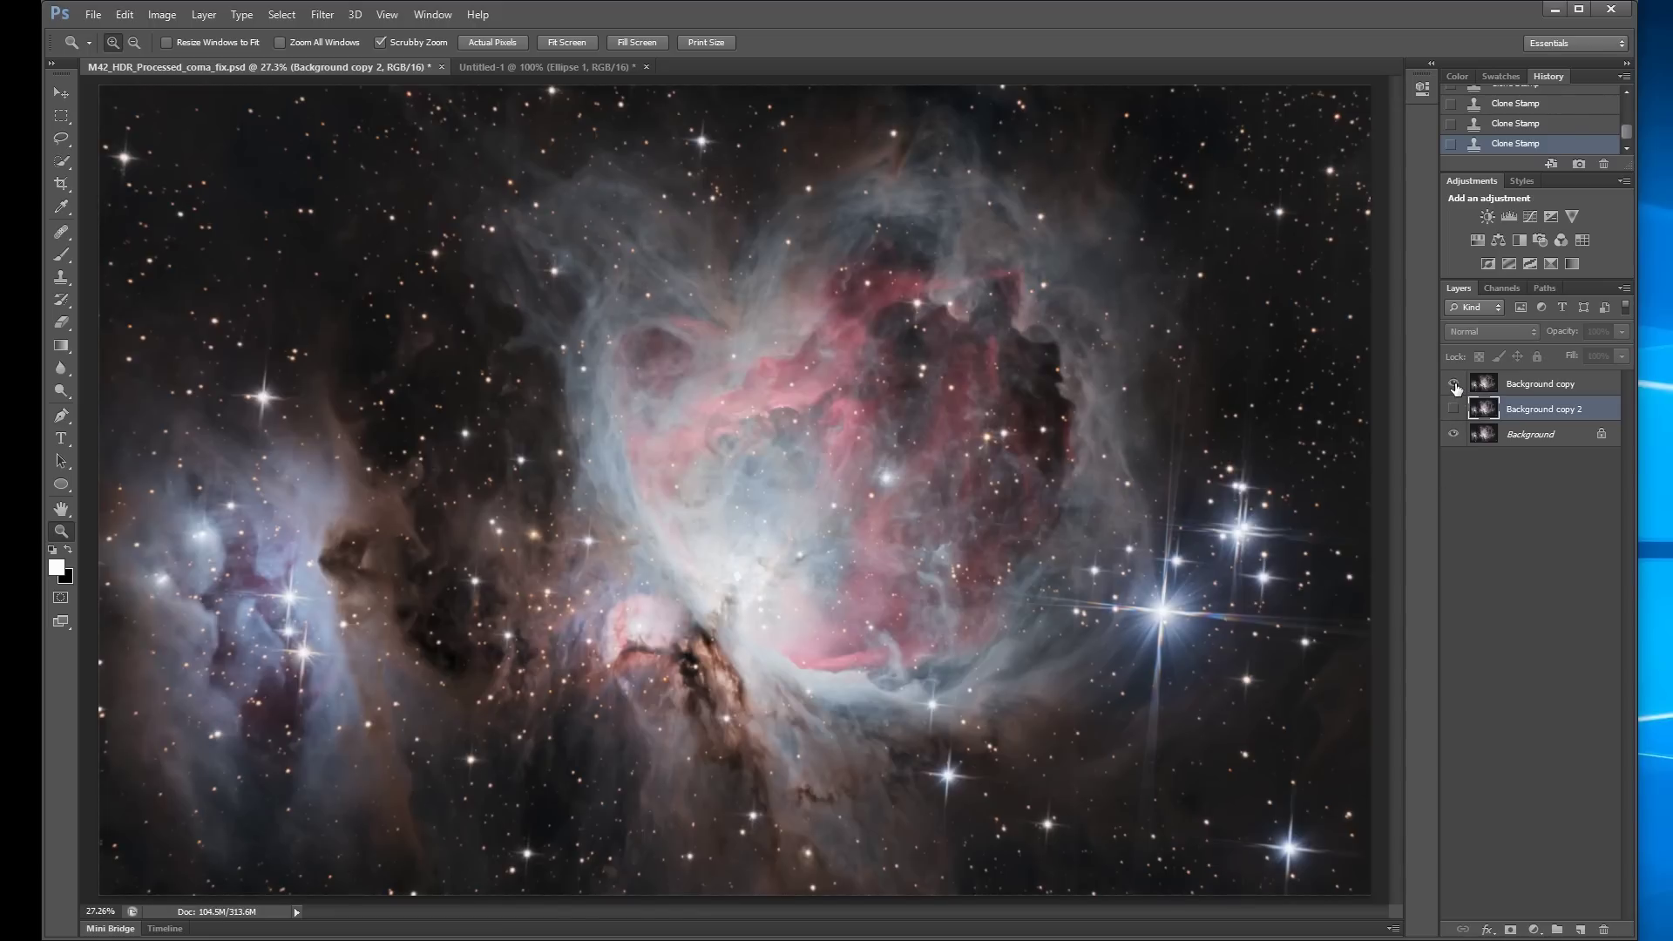
pyautogui.click(1498, 389)
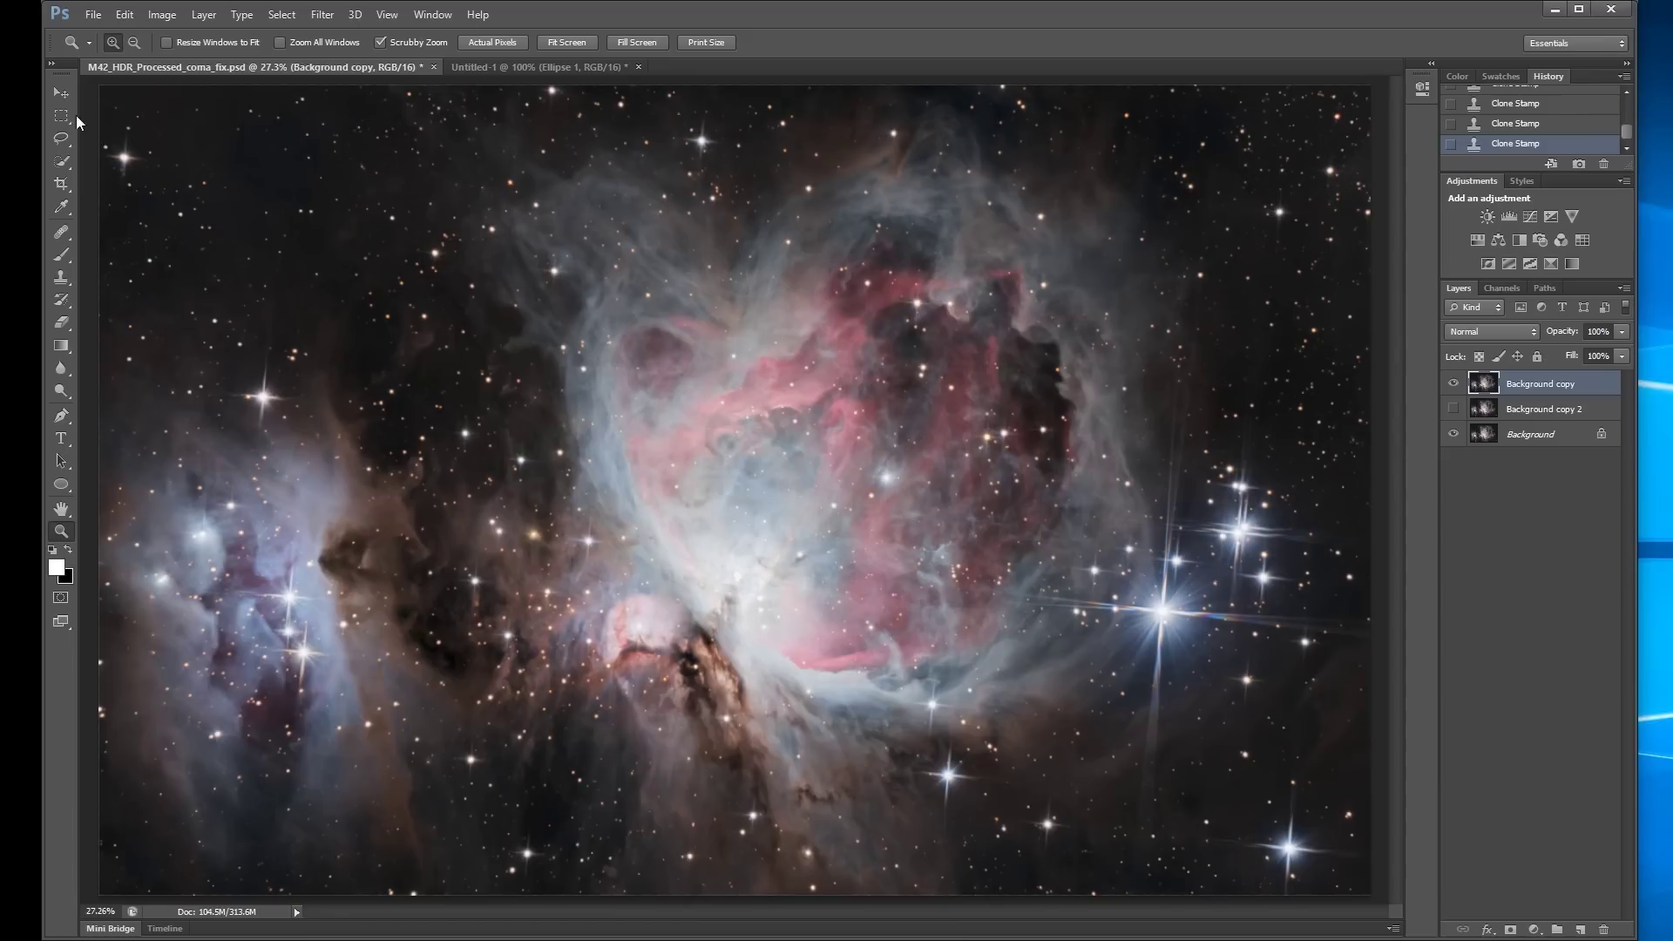
pyautogui.click(59, 94)
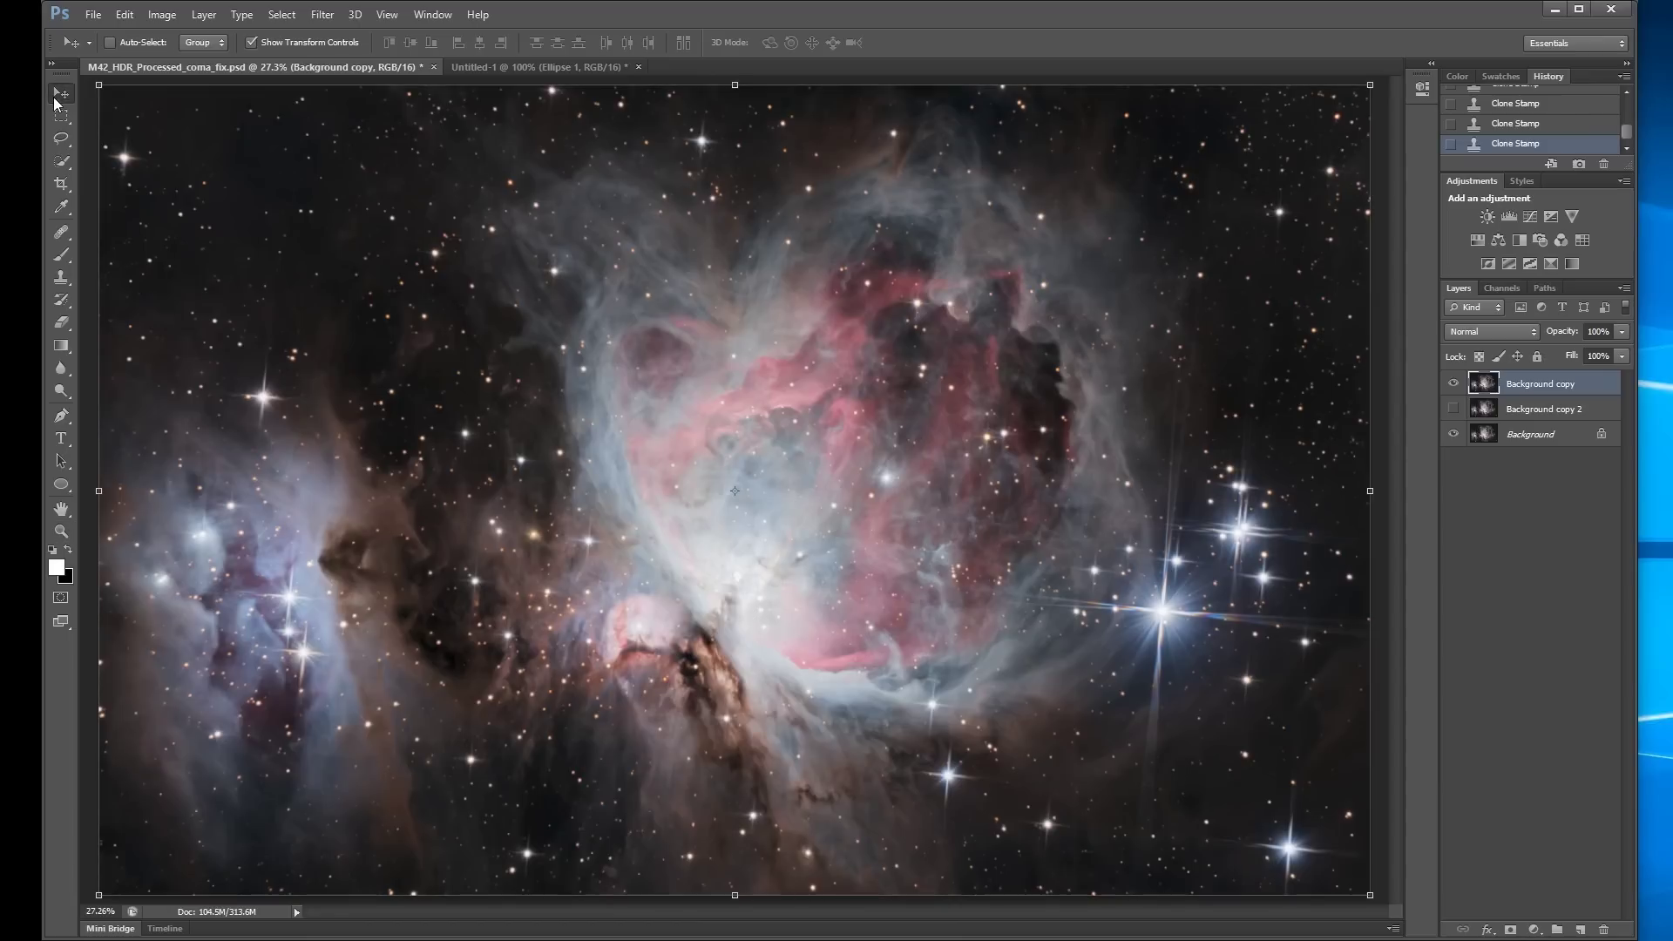
pyautogui.click(363, 42)
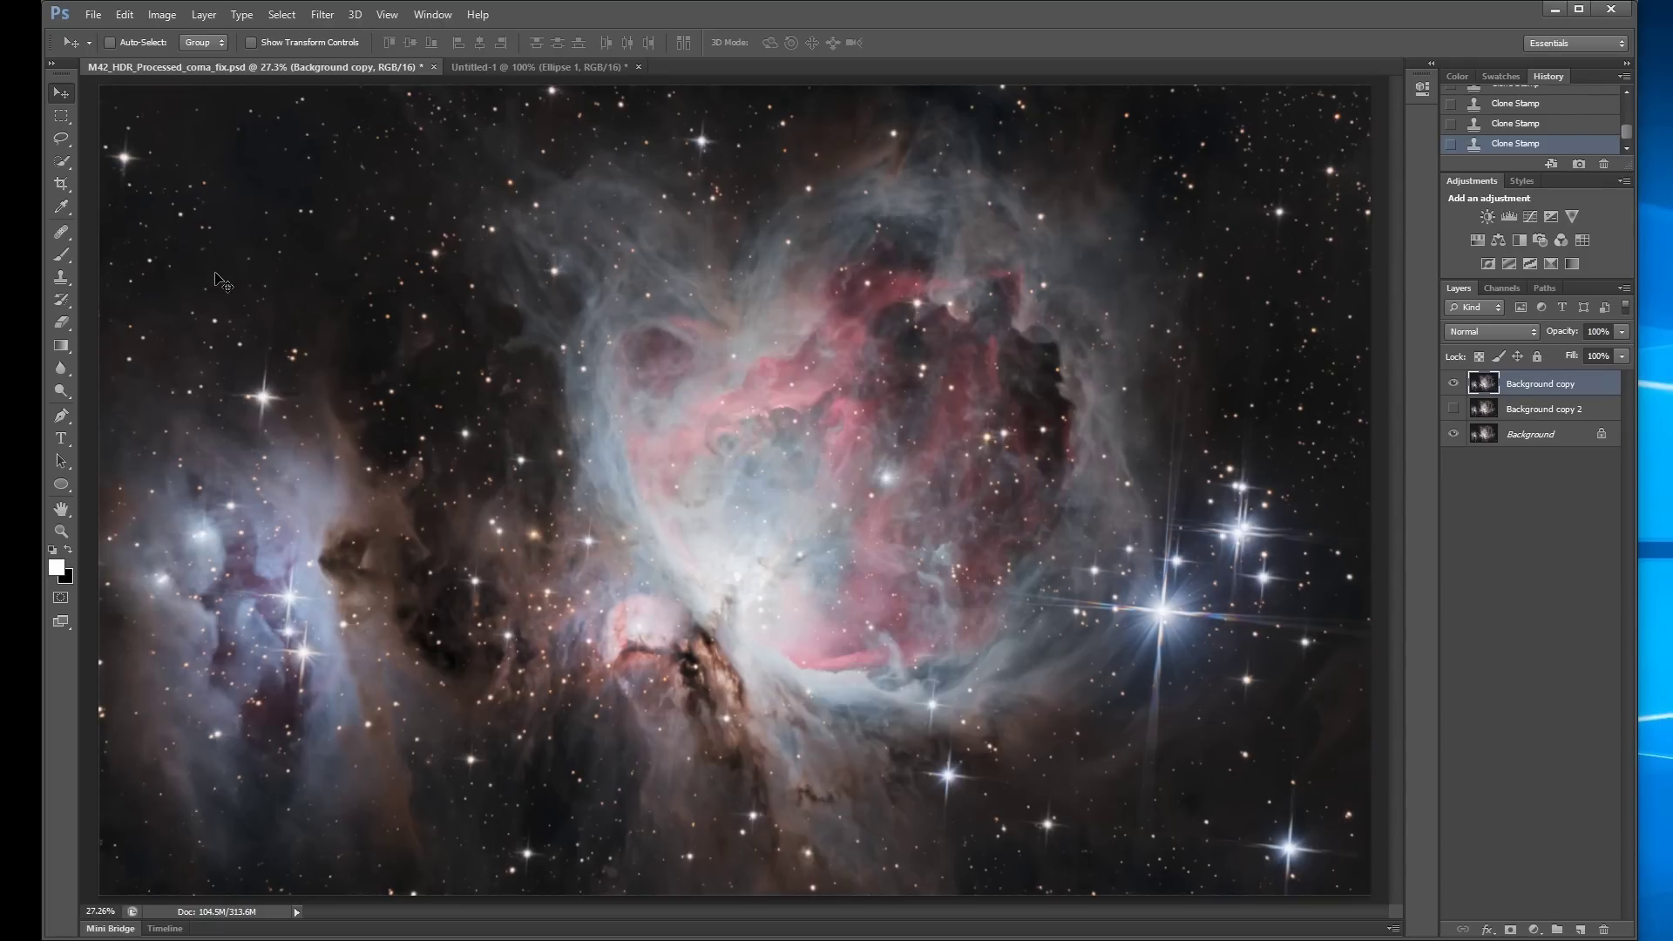
pyautogui.scroll(8, 217, 280)
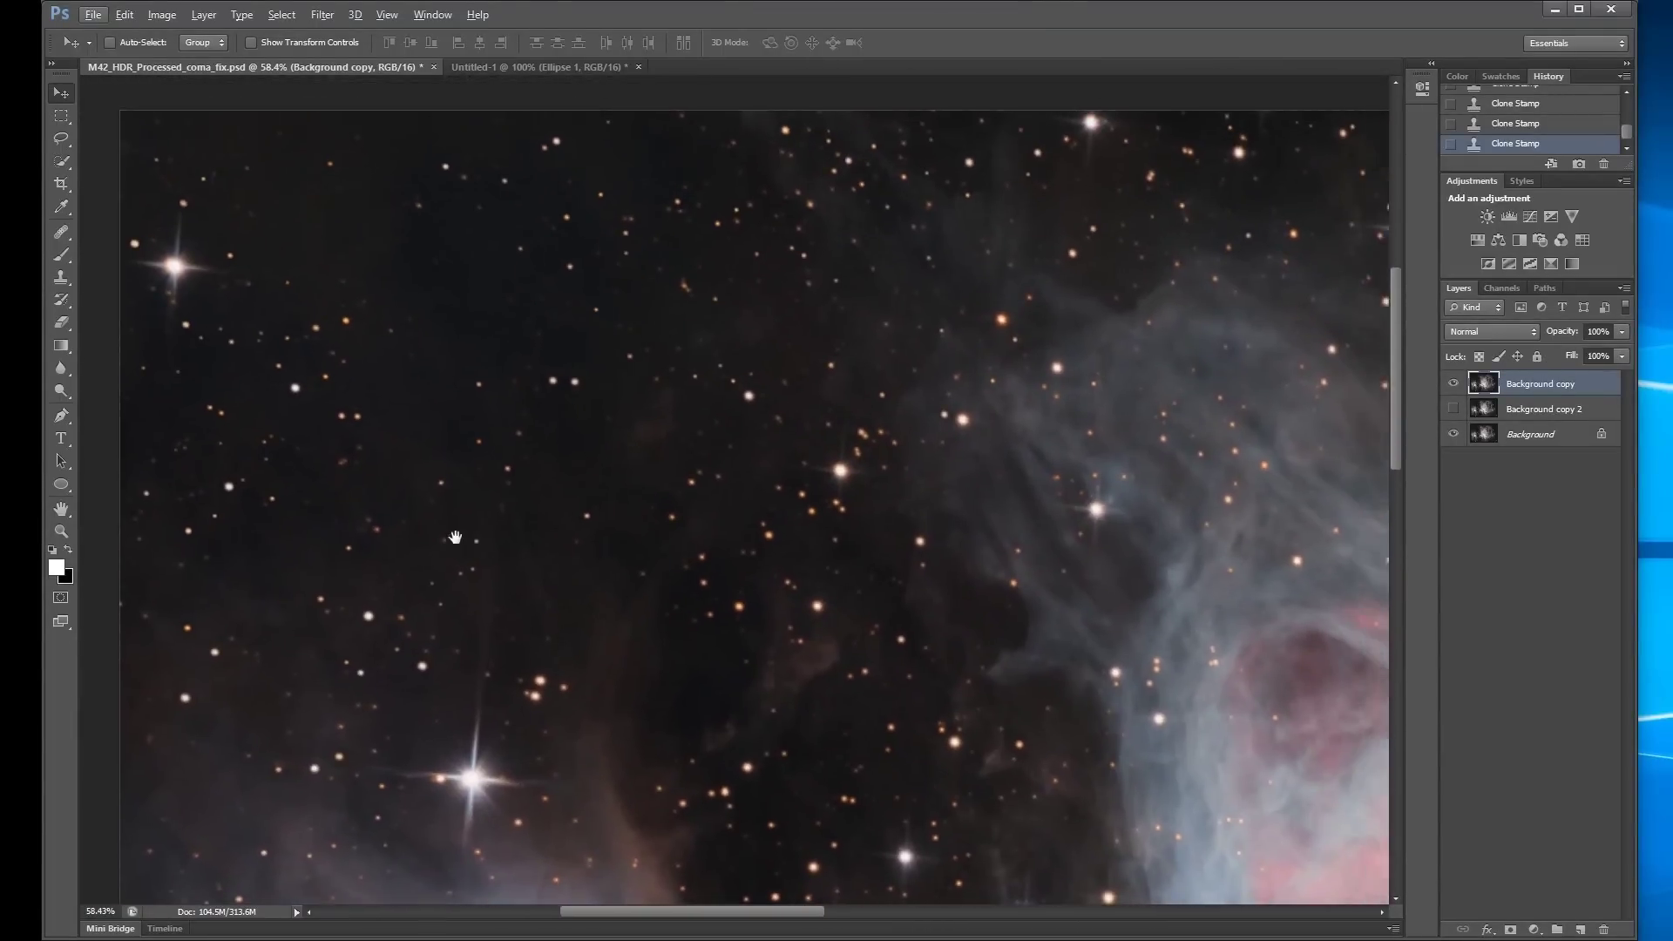
pyautogui.moveTo(455, 537); pyautogui.dragTo(431, 503)
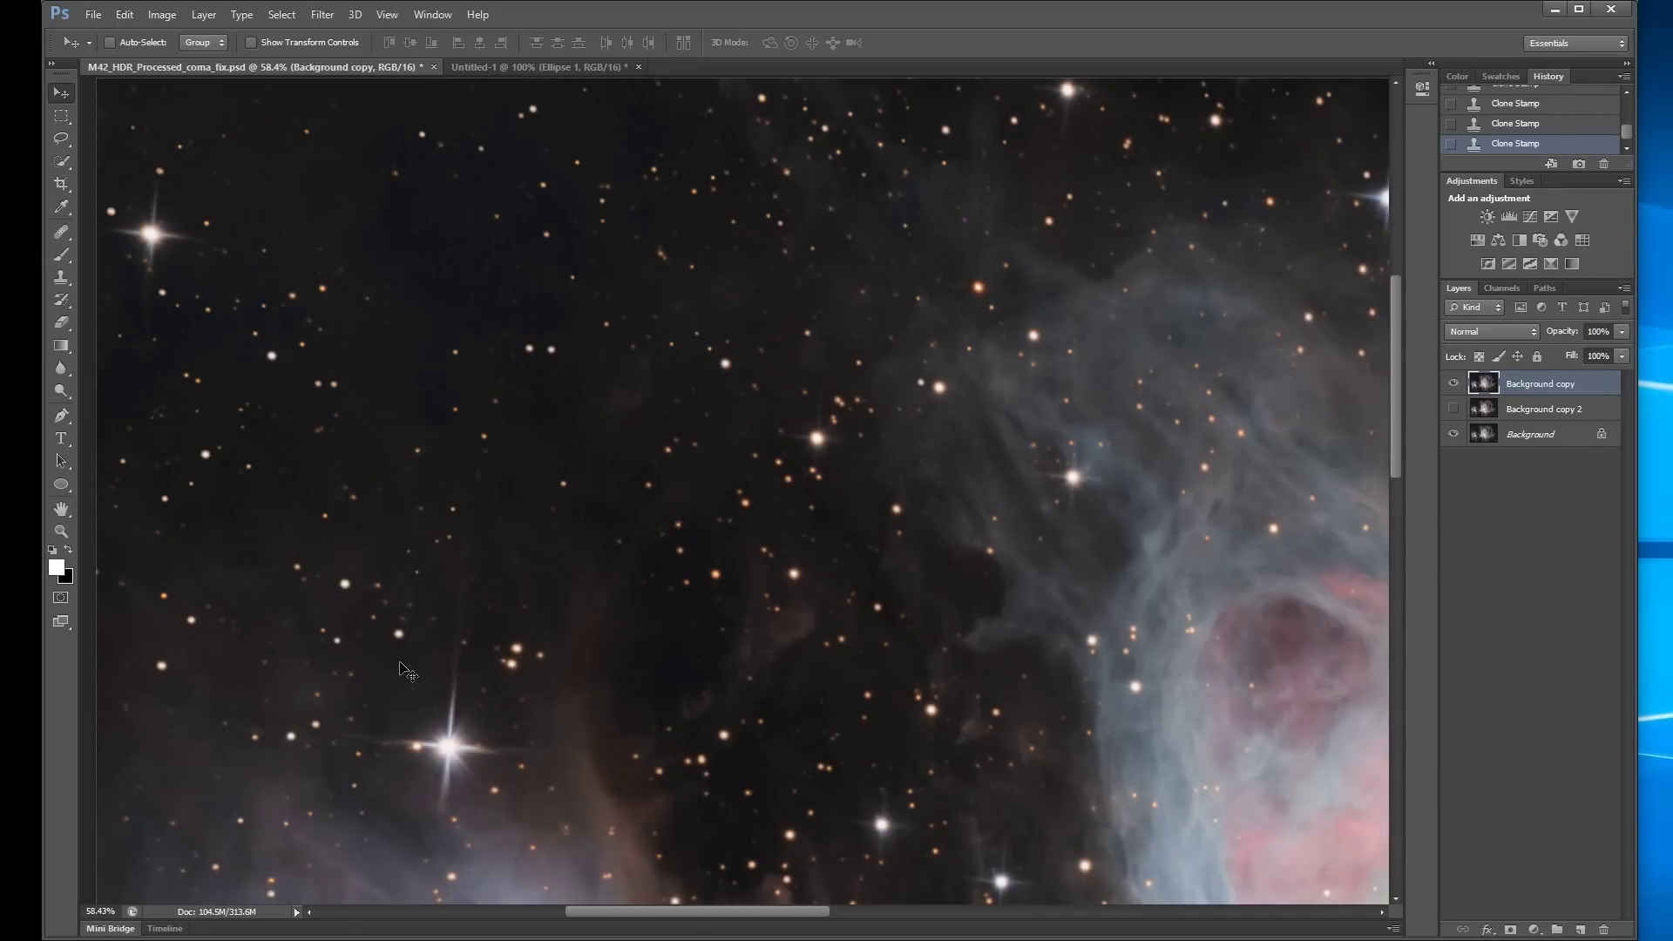
pyautogui.moveTo(402, 669); pyautogui.dragTo(468, 669)
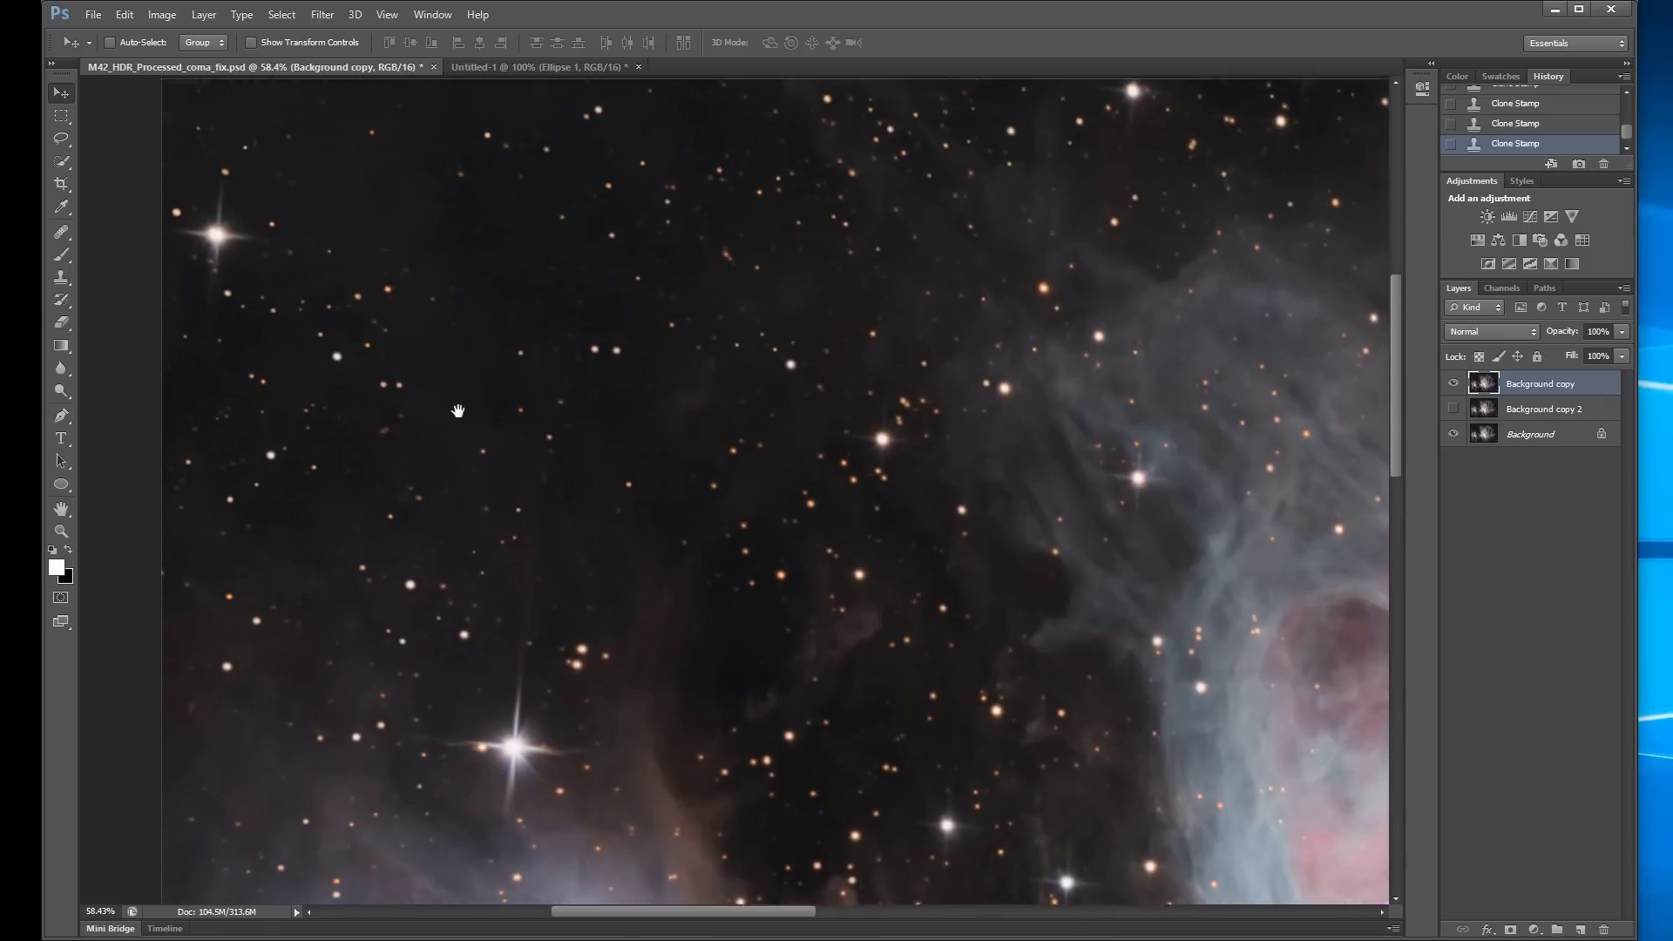
pyautogui.moveTo(459, 410); pyautogui.dragTo(445, 444)
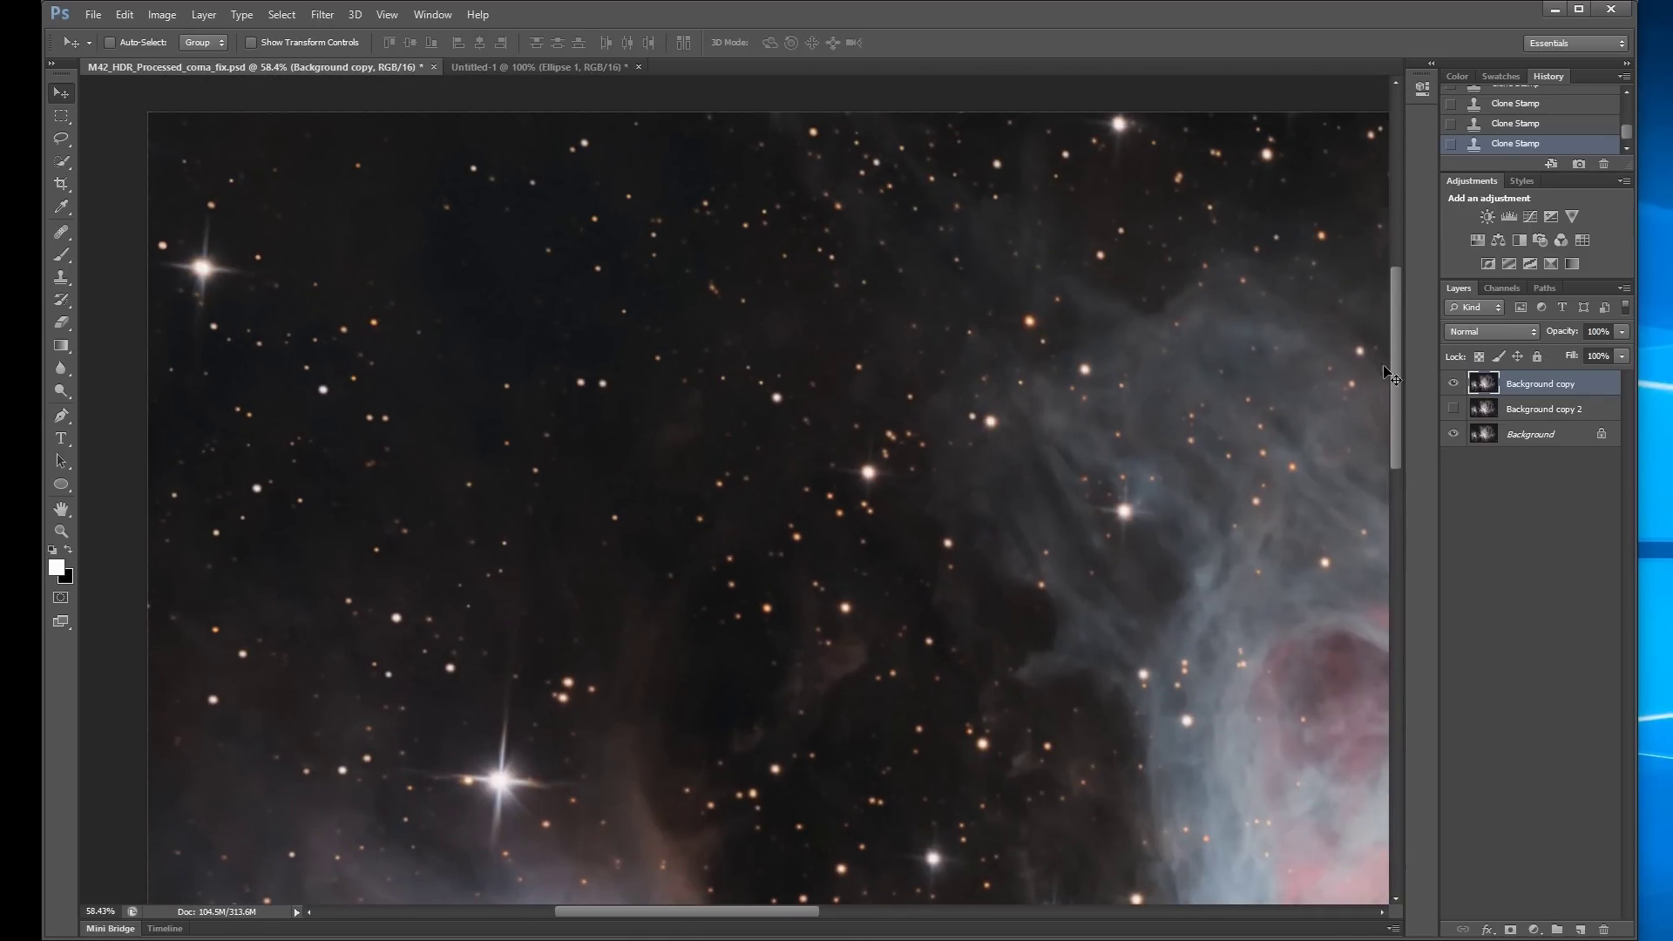
pyautogui.click(1453, 384)
pyautogui.click(1453, 384)
pyautogui.click(1453, 384)
pyautogui.click(1453, 384)
pyautogui.click(1453, 384)
pyautogui.click(1453, 384)
pyautogui.click(1453, 384)
pyautogui.scroll(-8, 525, 555)
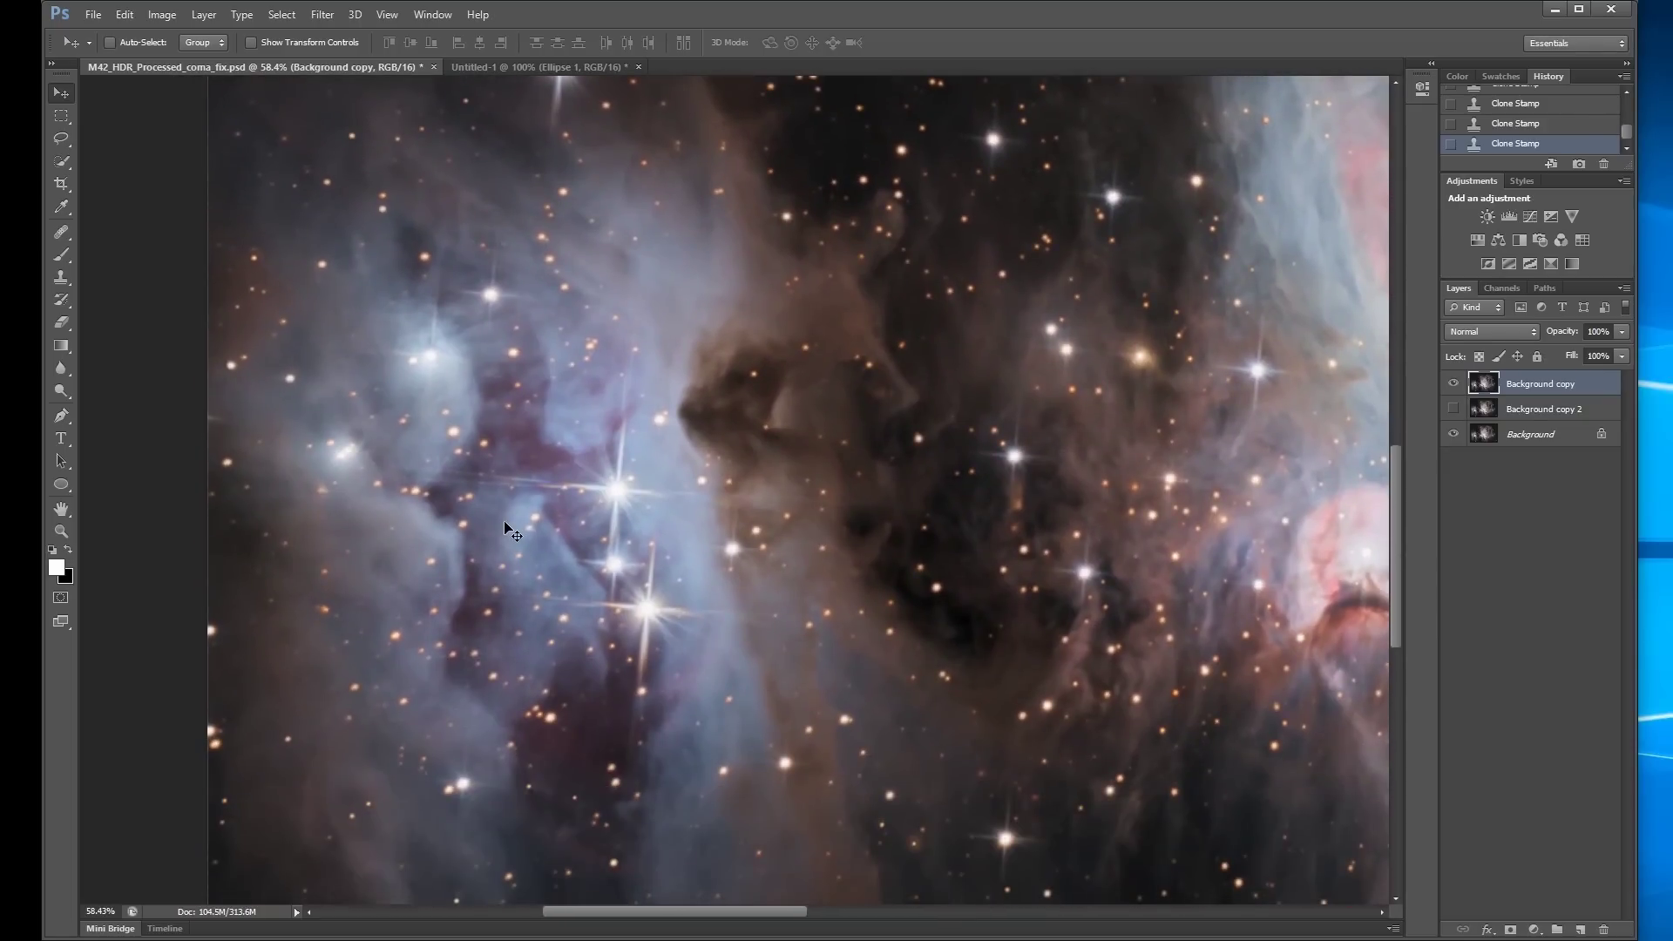
pyautogui.scroll(5, 512, 532)
pyautogui.moveTo(617, 714); pyautogui.dragTo(629, 573)
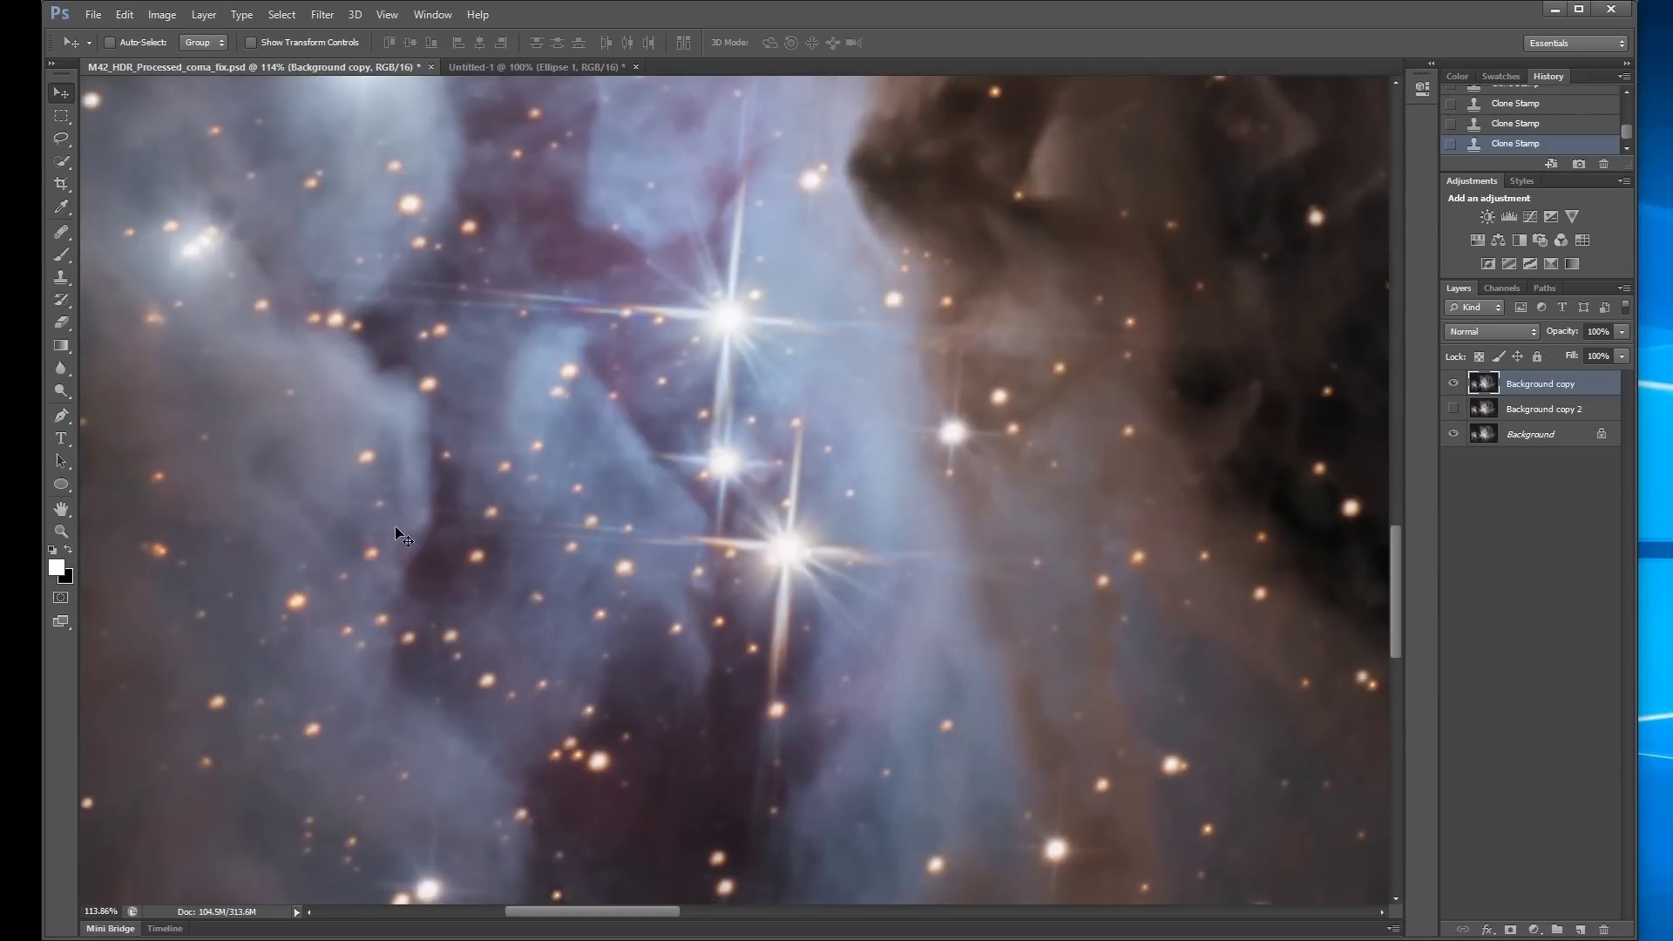
pyautogui.moveTo(395, 526); pyautogui.dragTo(489, 496)
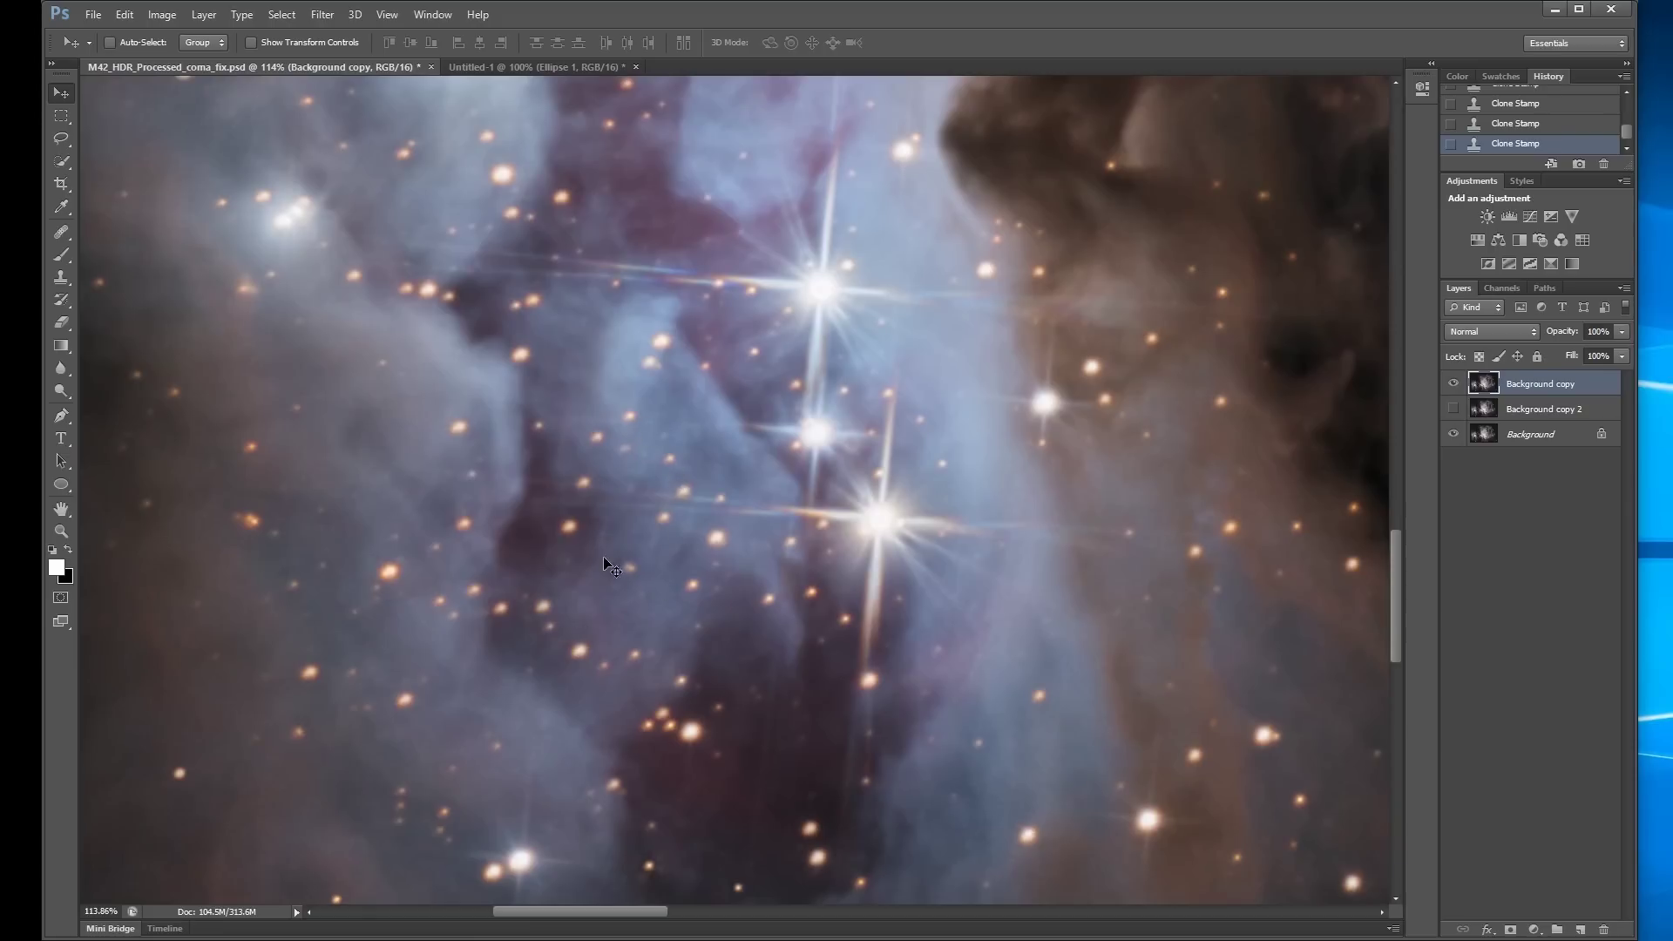
pyautogui.moveTo(1453, 407); pyautogui.dragTo(1453, 383)
pyautogui.click(1453, 384)
pyautogui.moveTo(719, 727); pyautogui.dragTo(802, 296)
pyautogui.moveTo(897, 546); pyautogui.dragTo(871, 318)
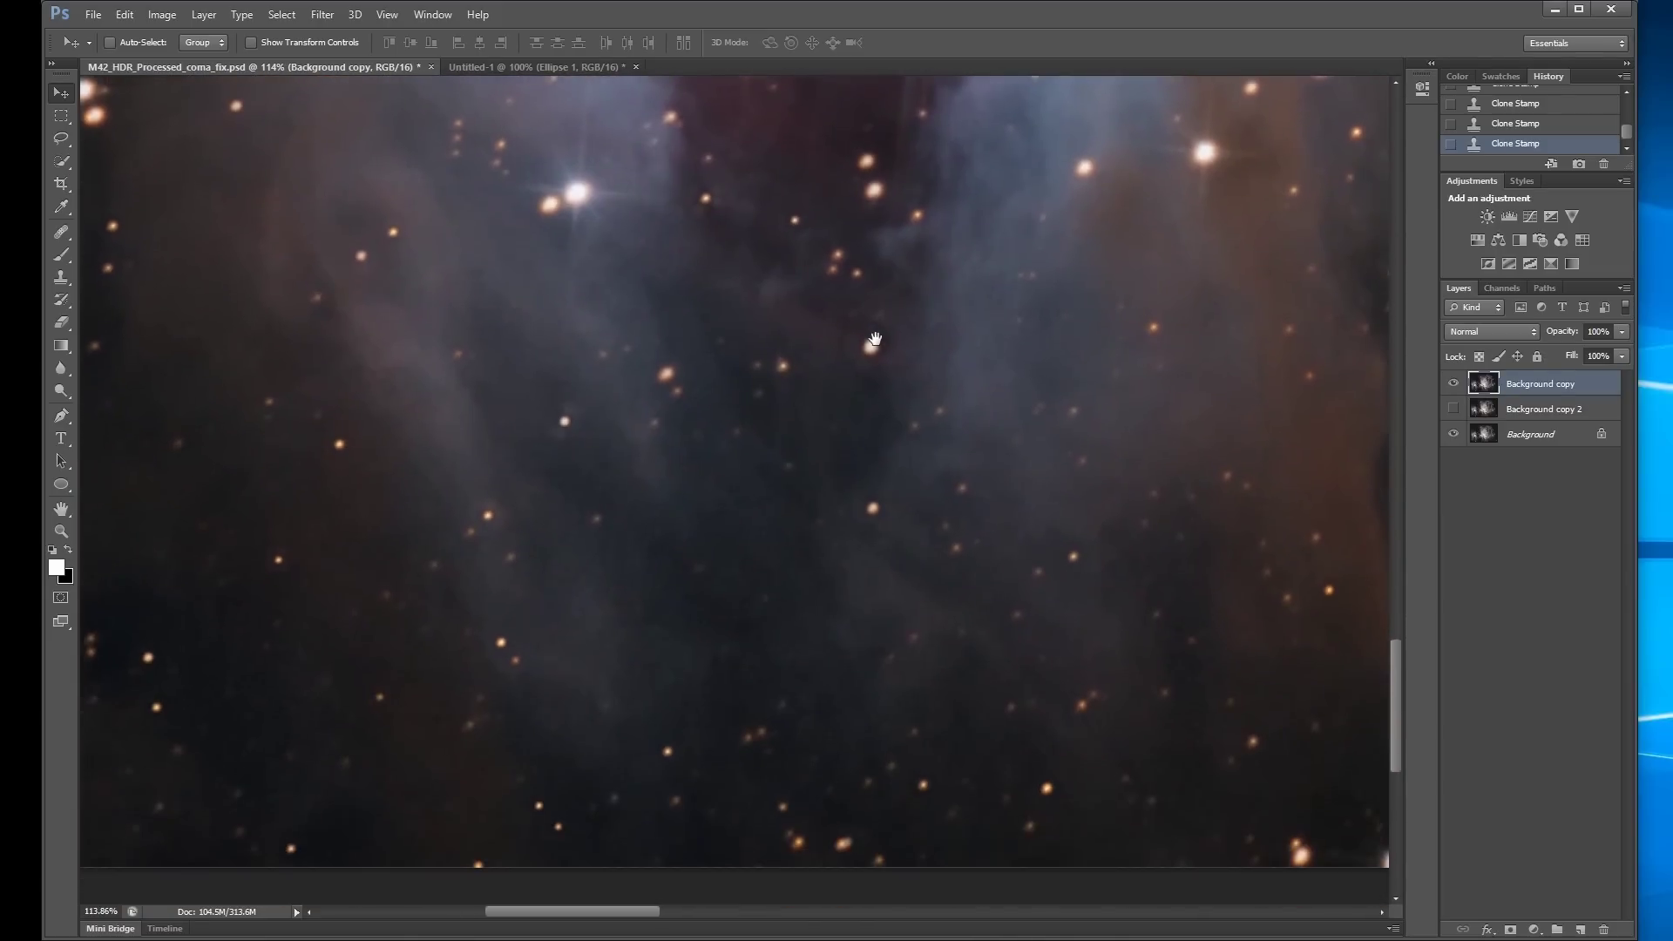
pyautogui.click(1453, 384)
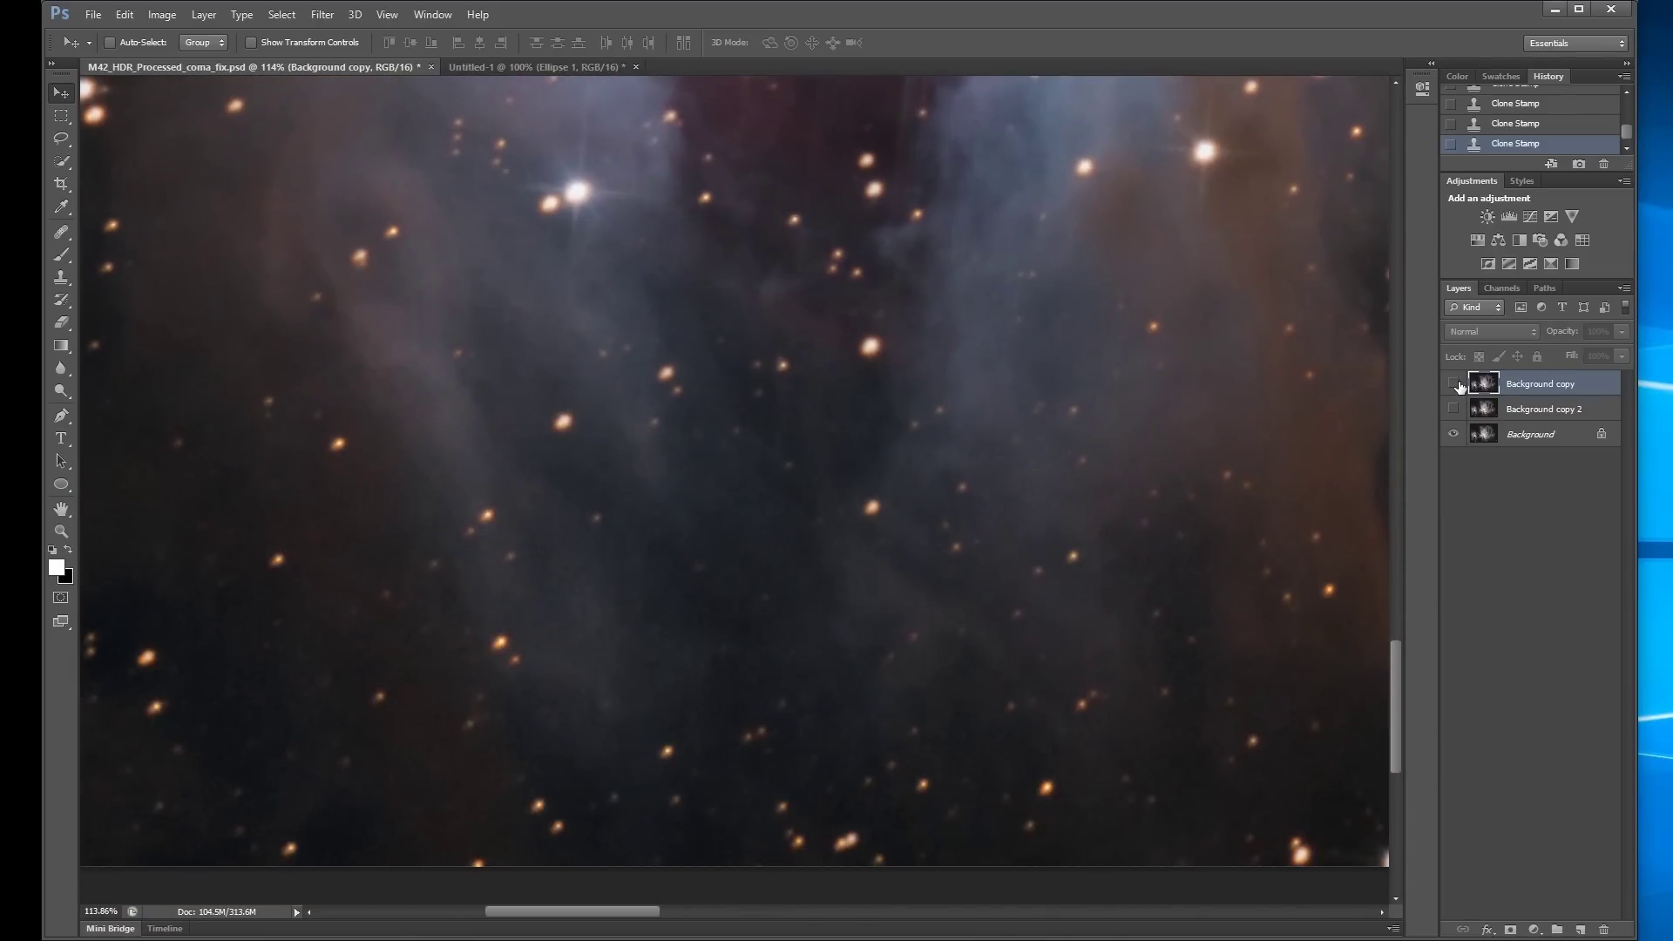
pyautogui.click(1453, 384)
pyautogui.click(1453, 384)
pyautogui.click(1453, 384)
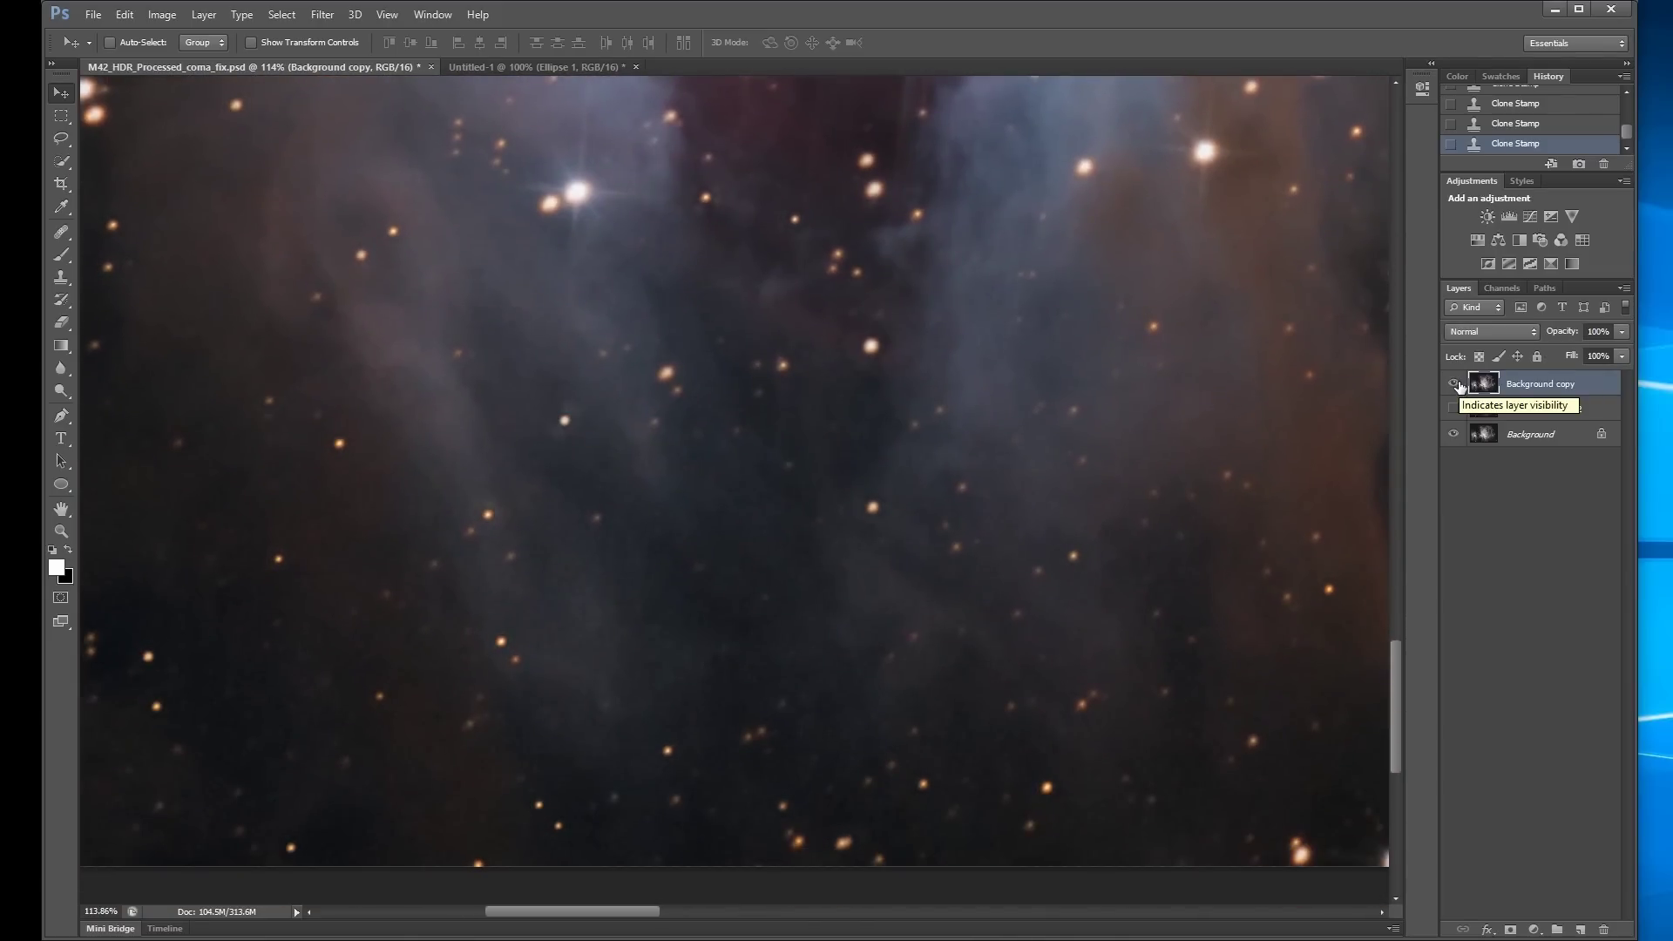
pyautogui.click(1453, 384)
pyautogui.click(1453, 384)
pyautogui.click(1455, 383)
pyautogui.click(1455, 384)
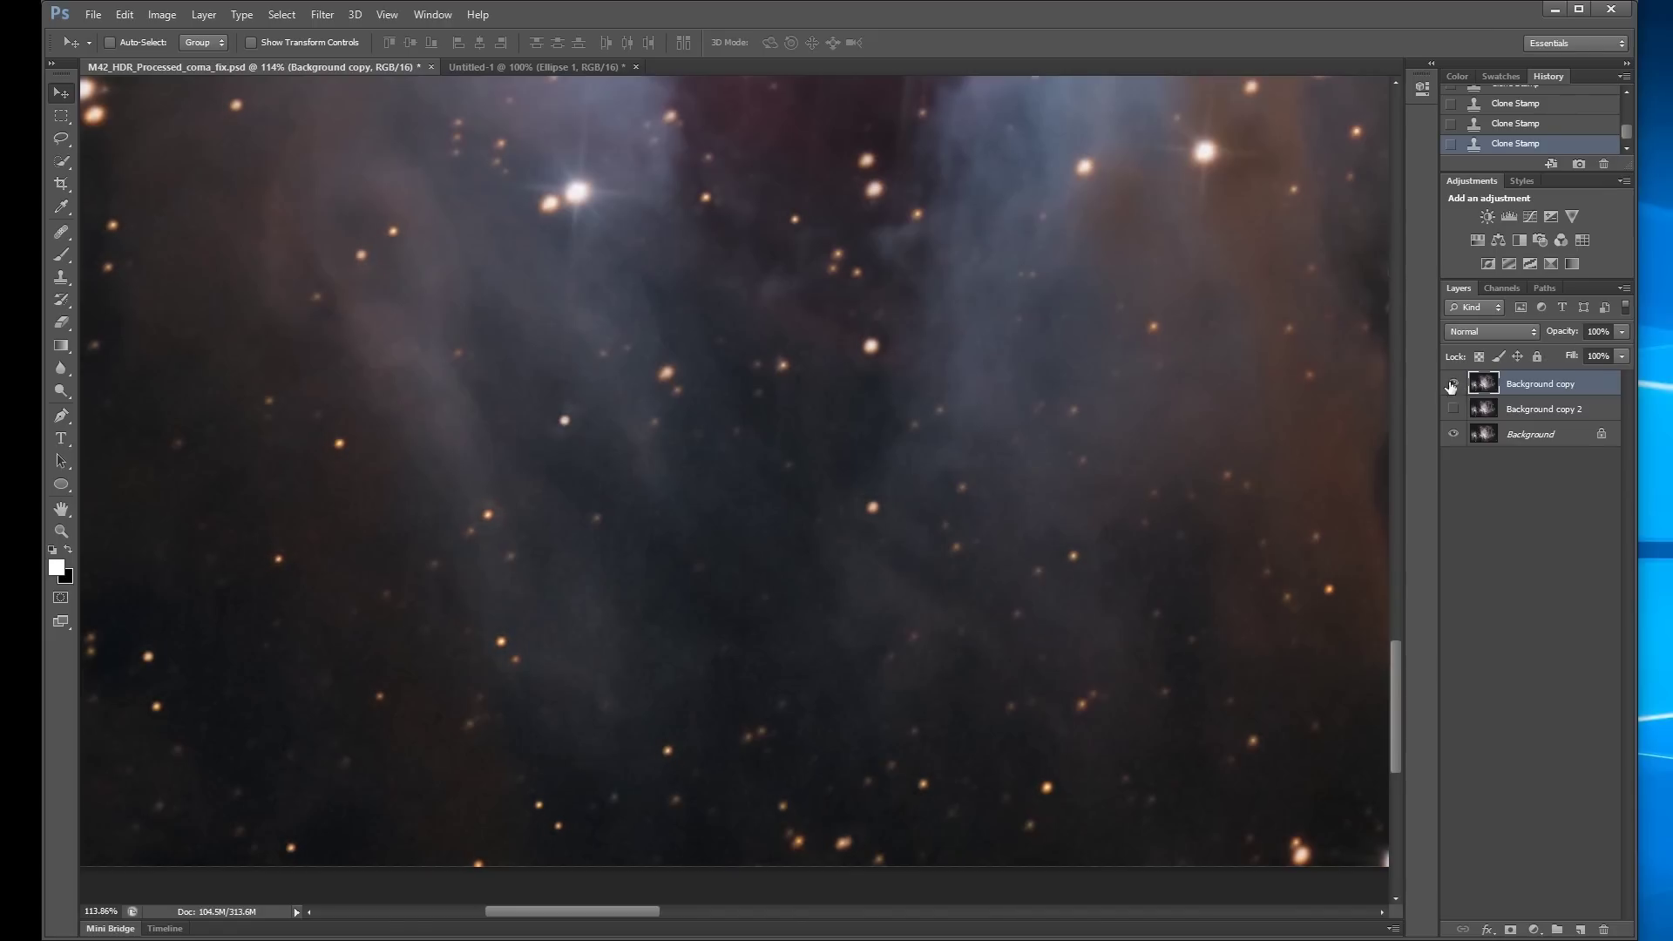
pyautogui.press('z')
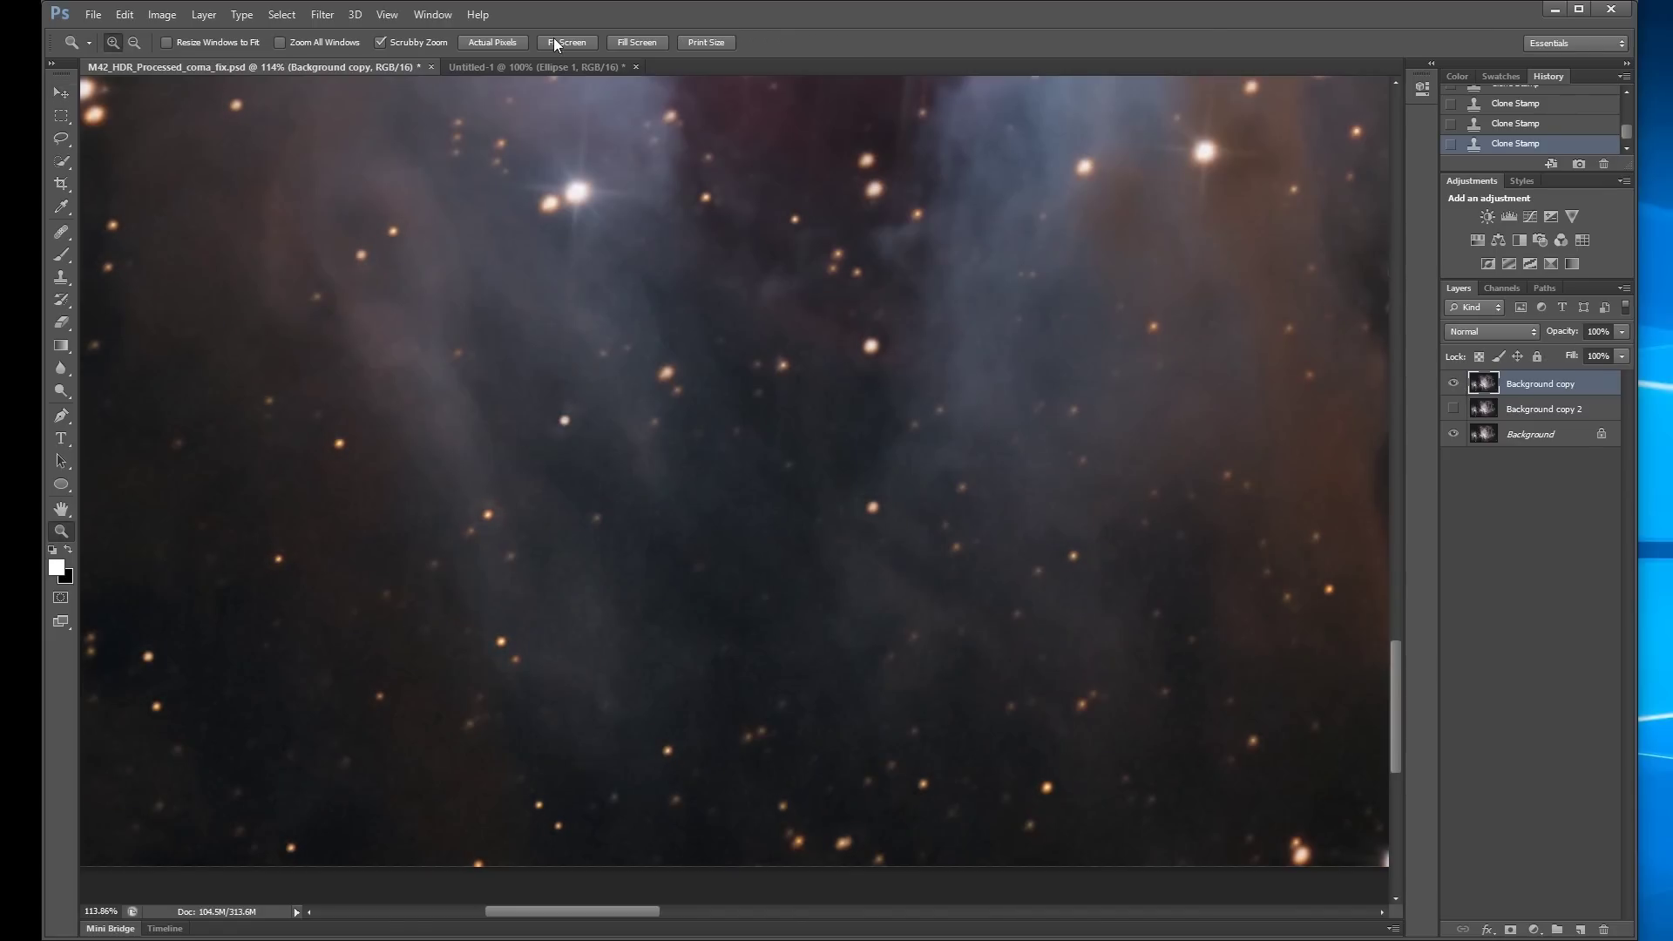
# Fit the whole nebula on screen and toggle the corrected layer to compare the full image.
pyautogui.click(514, 43)
pyautogui.click(577, 42)
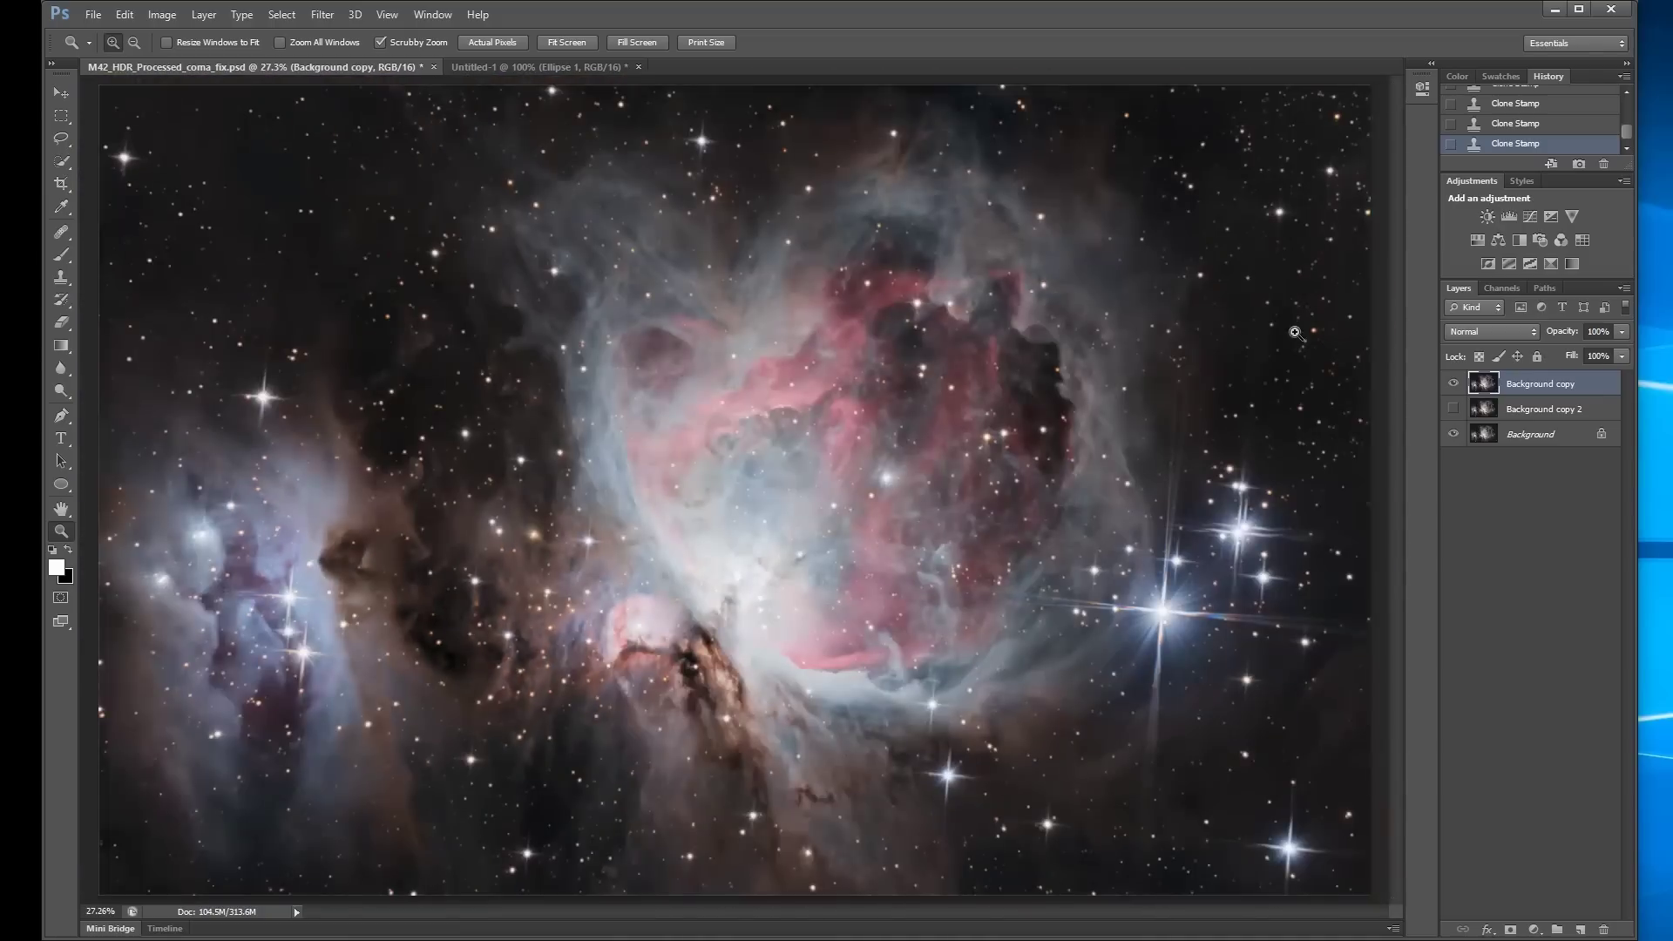
pyautogui.click(1460, 385)
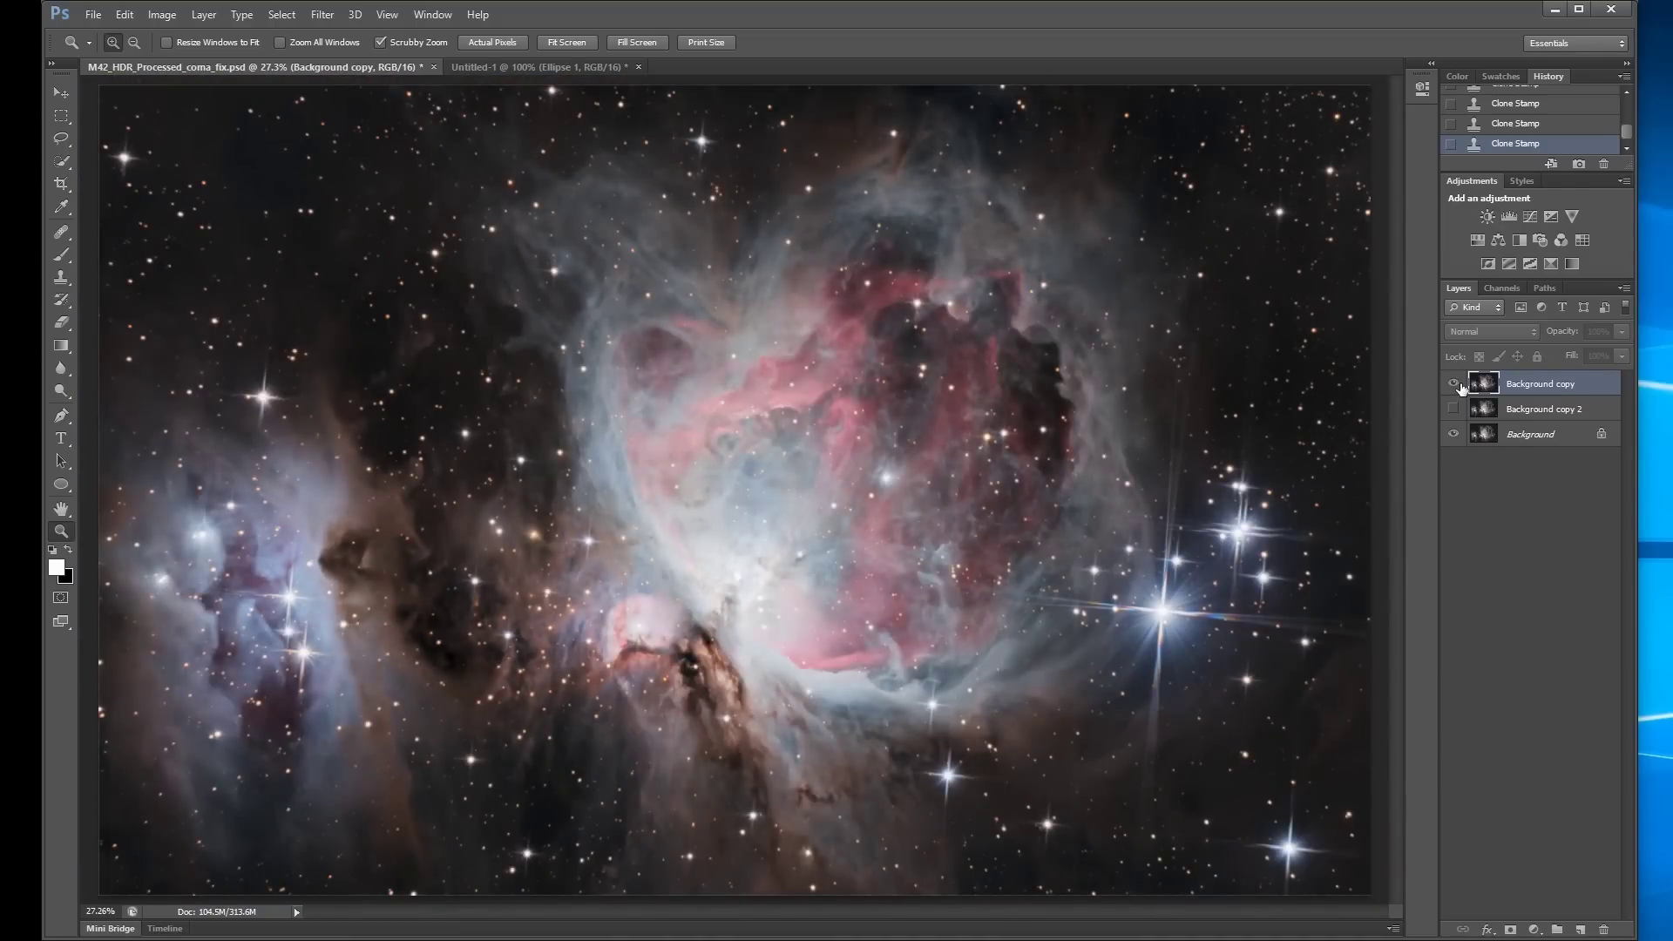
pyautogui.click(1460, 385)
pyautogui.click(1460, 385)
pyautogui.click(1460, 385)
pyautogui.click(1460, 385)
# Zoom in on the bright lower-right star and compare corrected versus original, leaving the original showing.
pyautogui.moveTo(1251, 818); pyautogui.dragTo(760, 381)
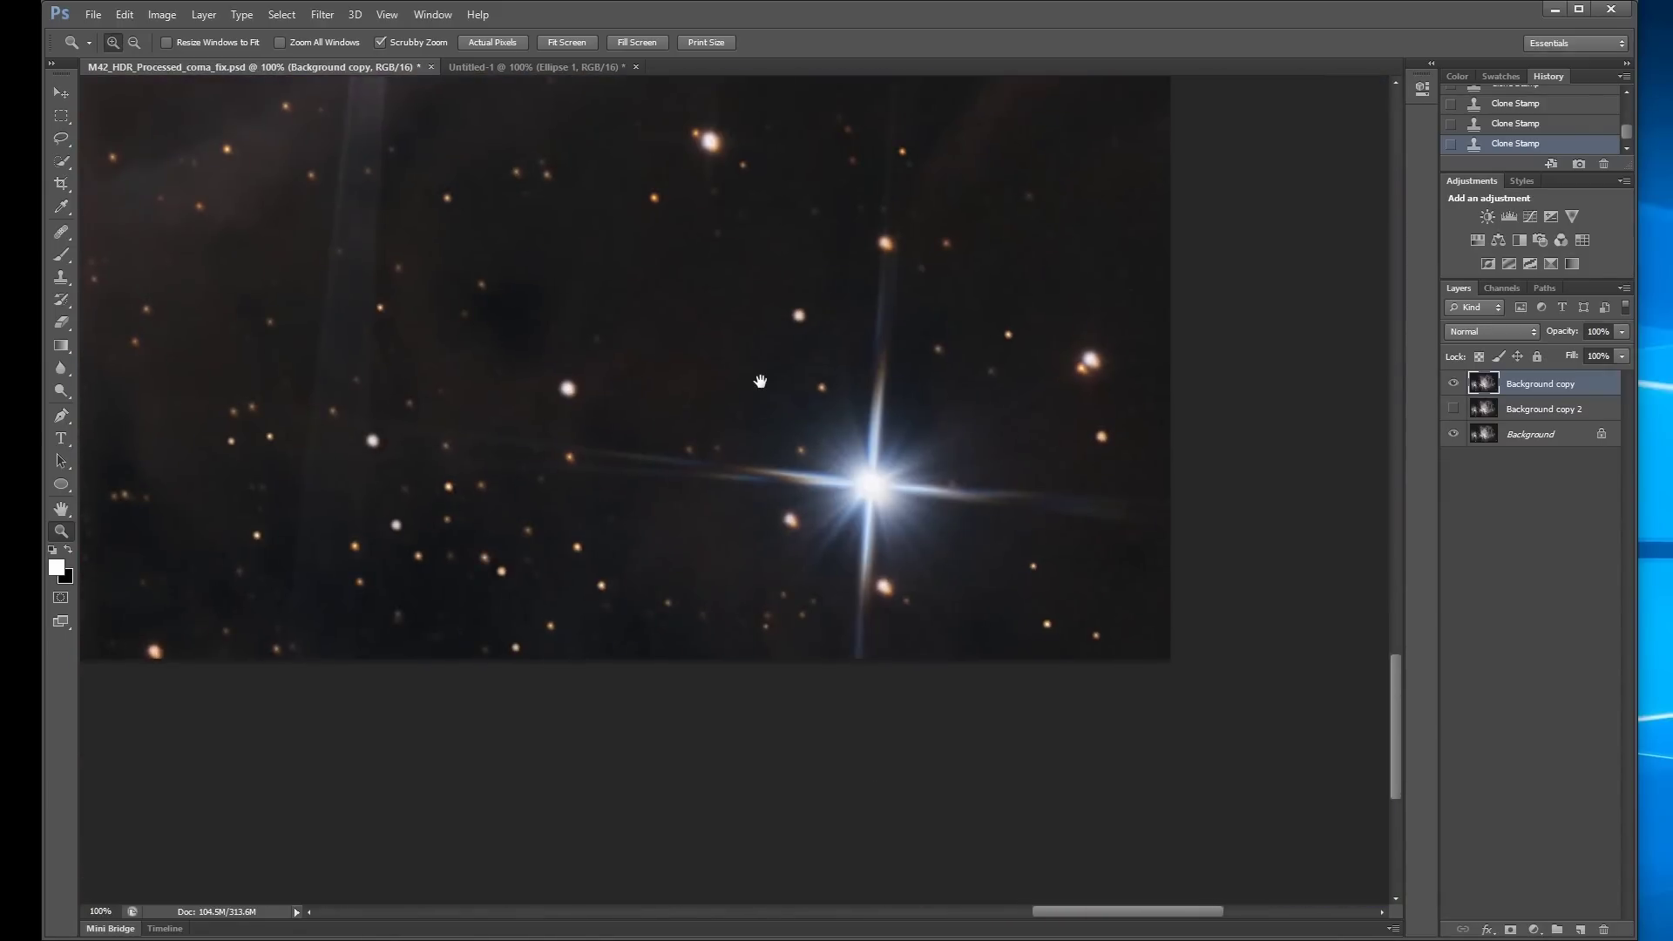
pyautogui.click(1458, 385)
pyautogui.click(1458, 385)
pyautogui.click(1458, 385)
pyautogui.click(1459, 385)
pyautogui.click(1458, 385)
pyautogui.click(1458, 385)
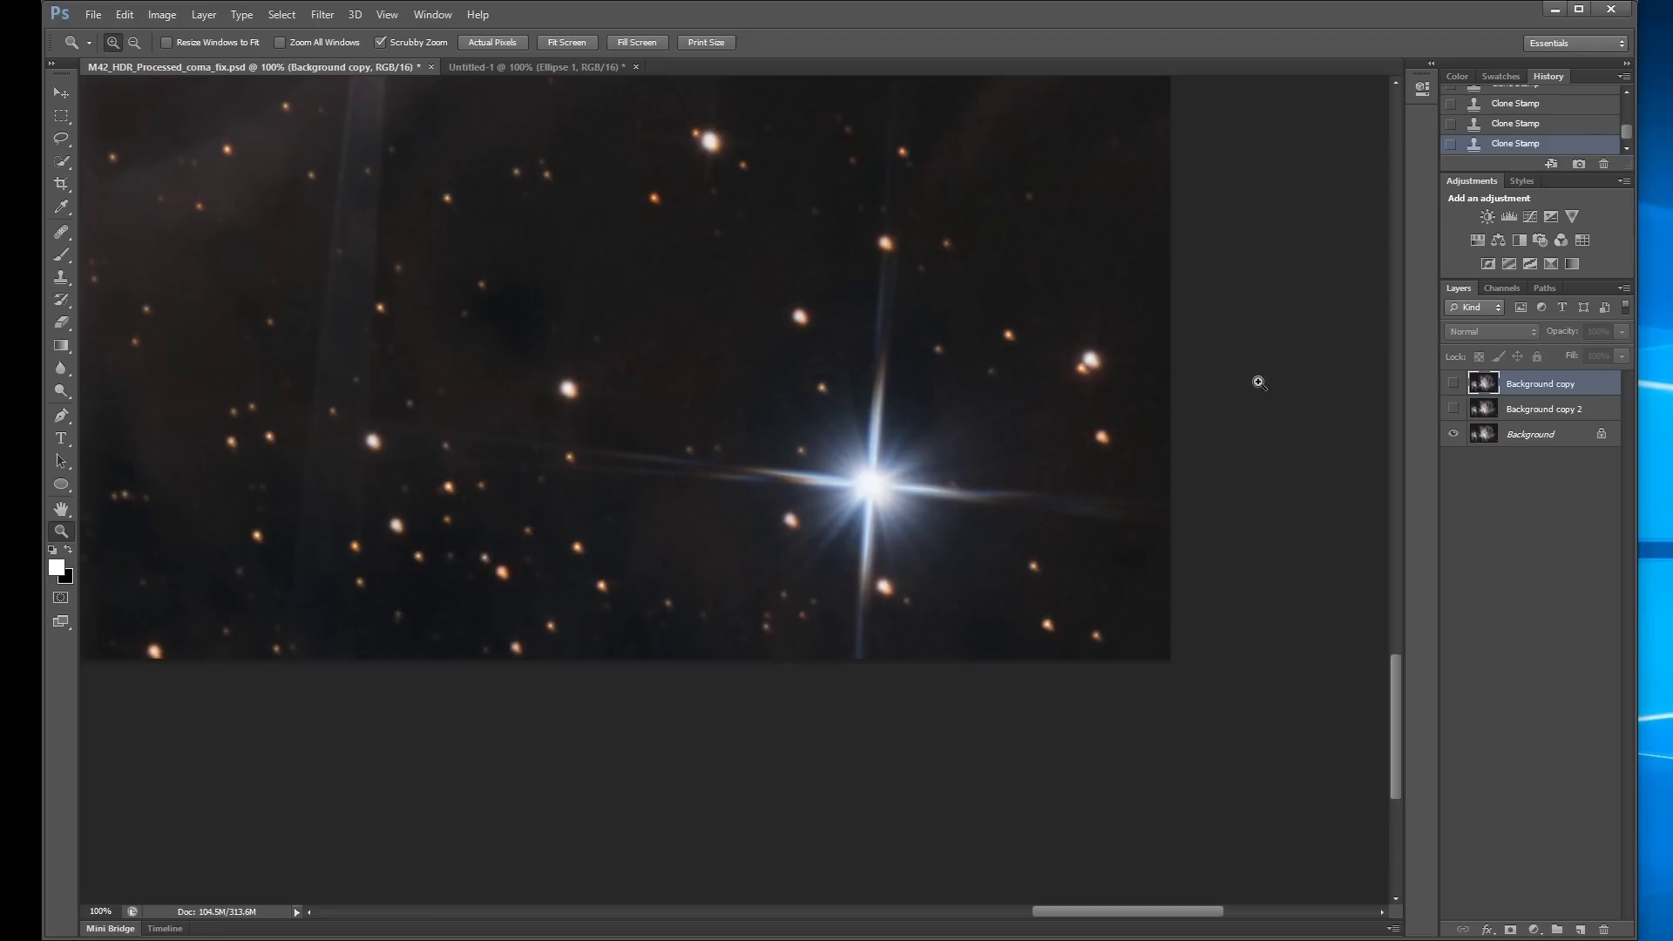
# Pan across the upper stars, spiked stars, pink nebula and brown dust to inspect the original.
pyautogui.moveTo(1049, 215); pyautogui.dragTo(906, 628)
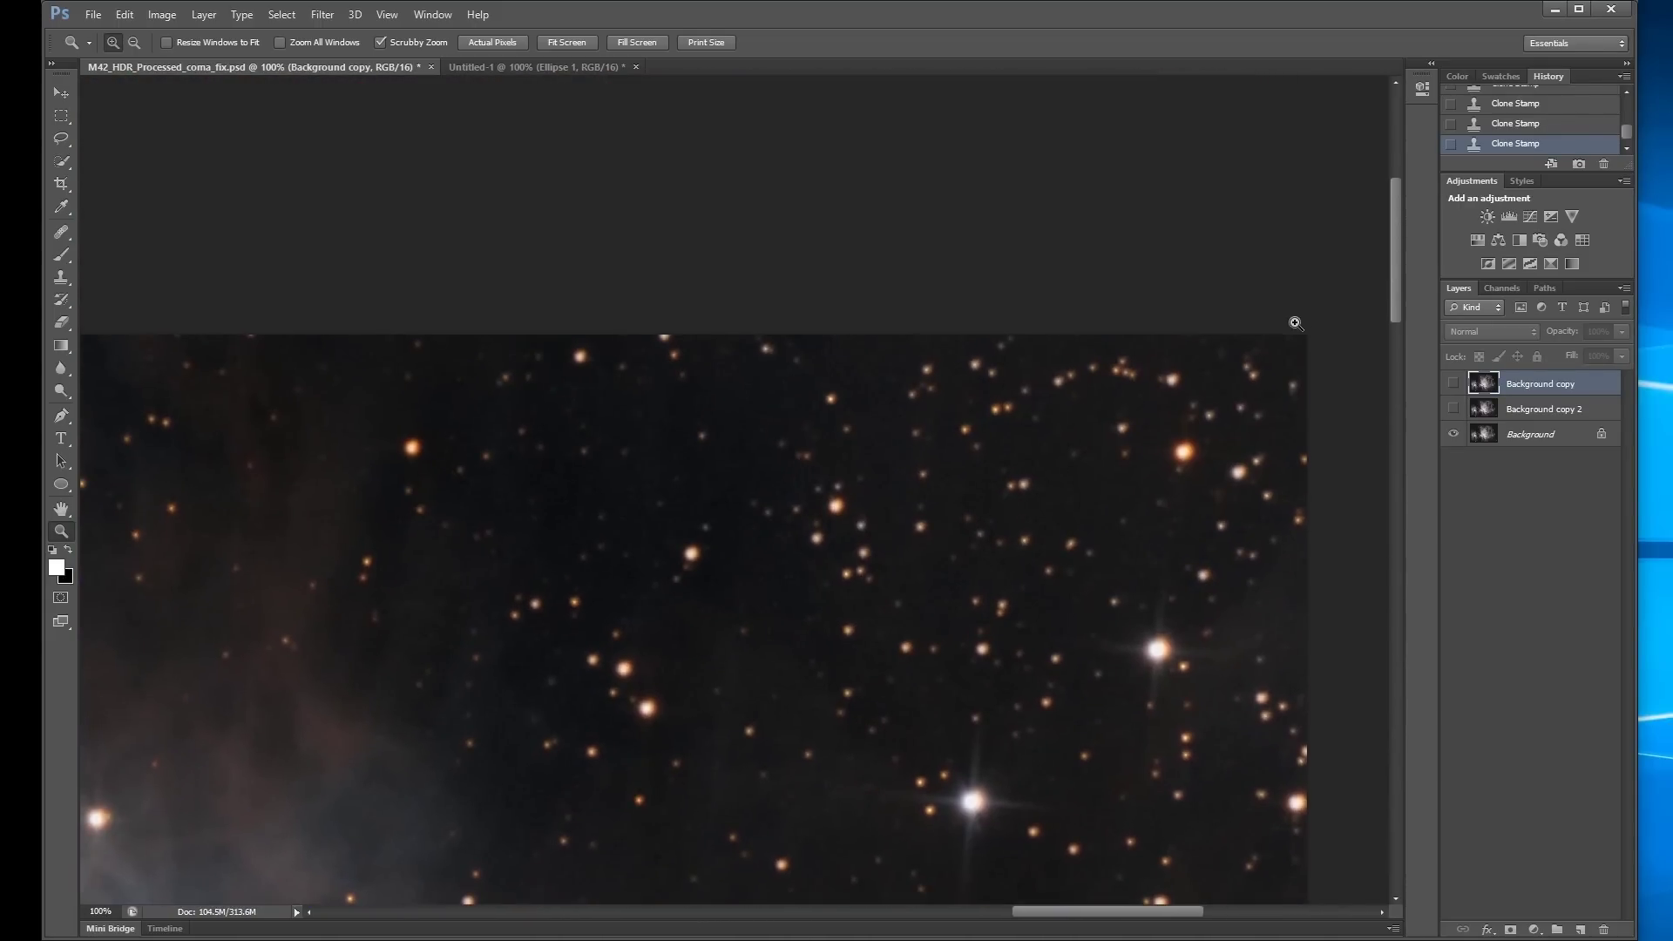
pyautogui.moveTo(694, 776); pyautogui.dragTo(886, 148)
pyautogui.moveTo(610, 749); pyautogui.dragTo(776, 328)
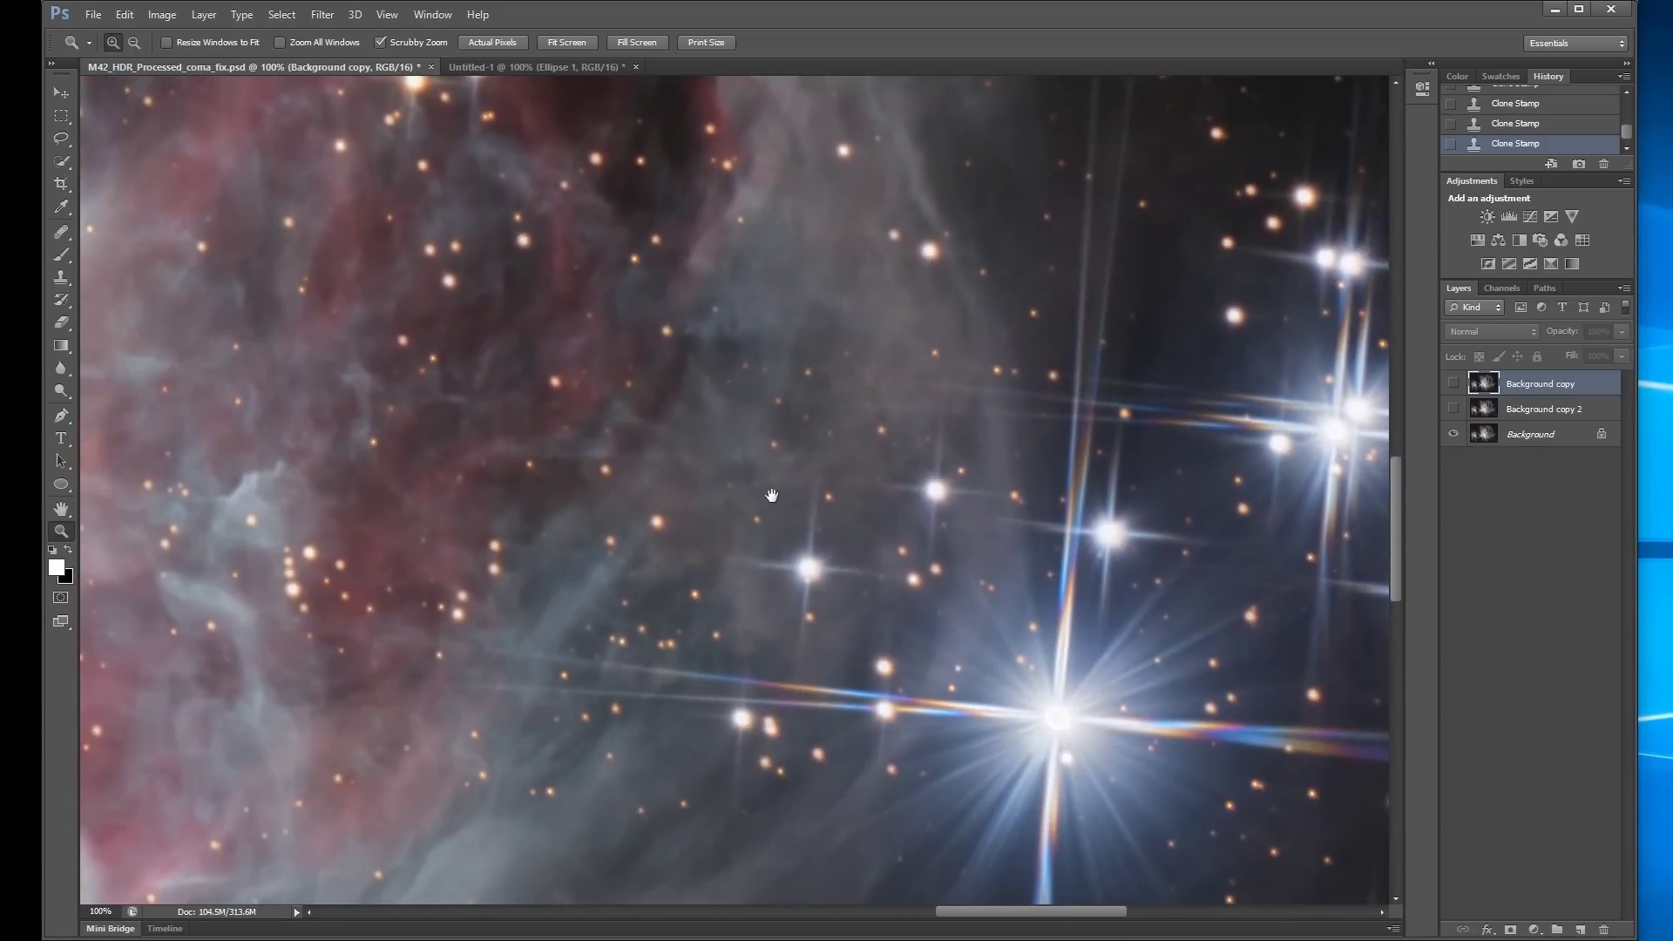
pyautogui.moveTo(349, 880); pyautogui.dragTo(754, 500)
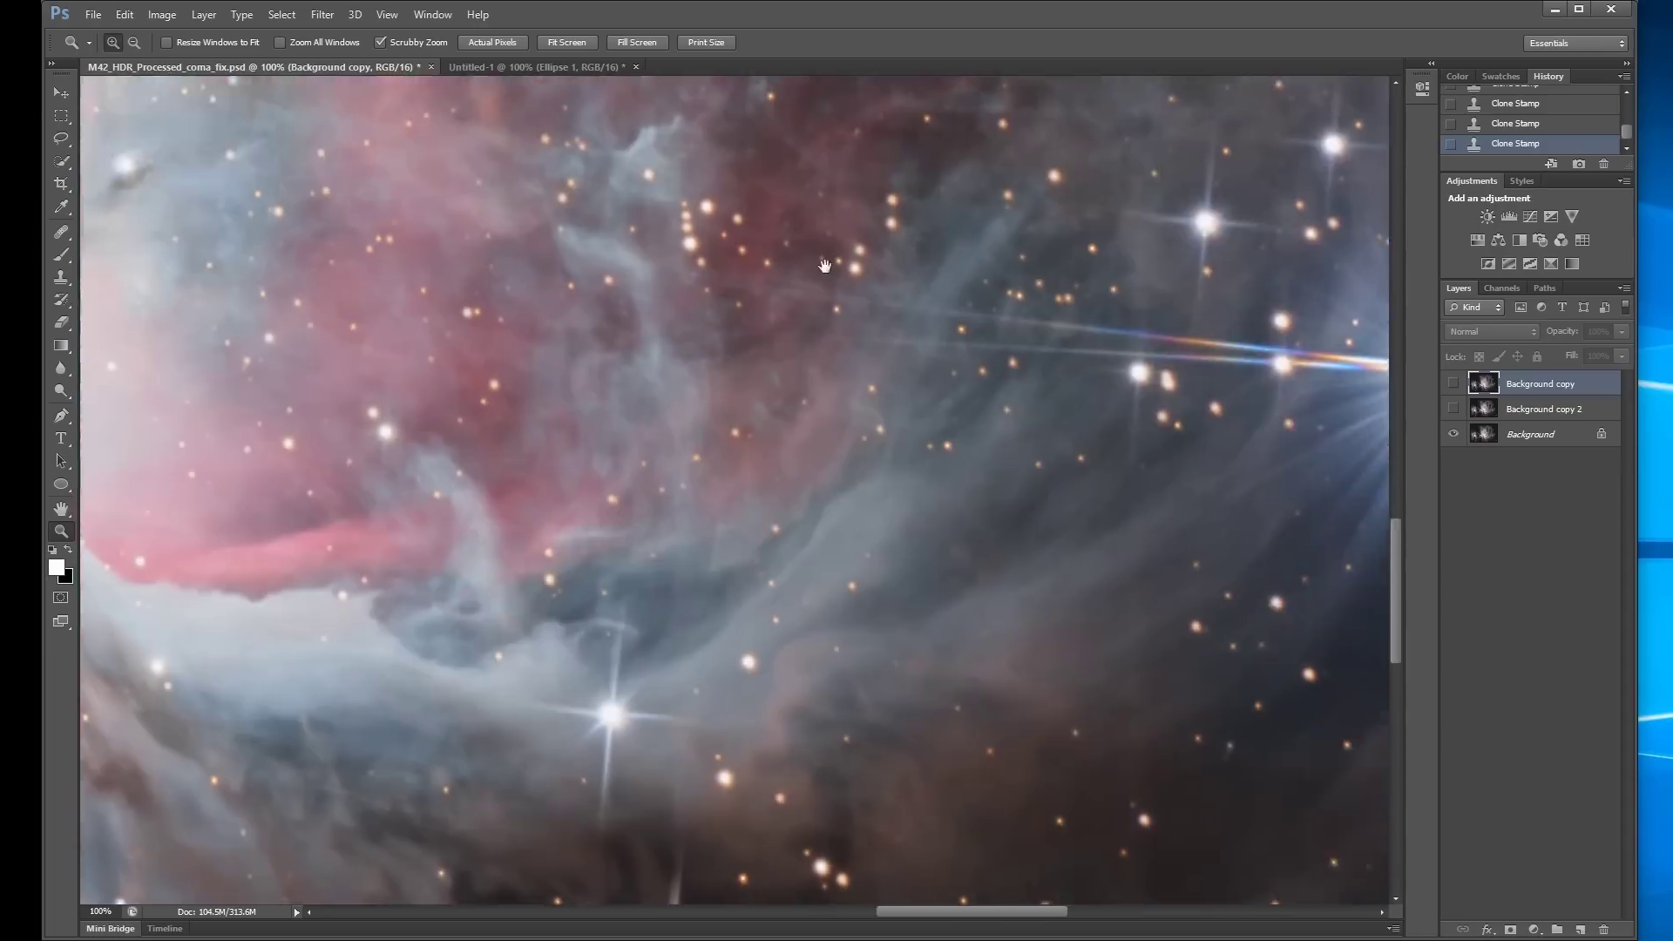
pyautogui.moveTo(601, 662); pyautogui.dragTo(743, 556)
pyautogui.moveTo(563, 726); pyautogui.dragTo(1027, 462)
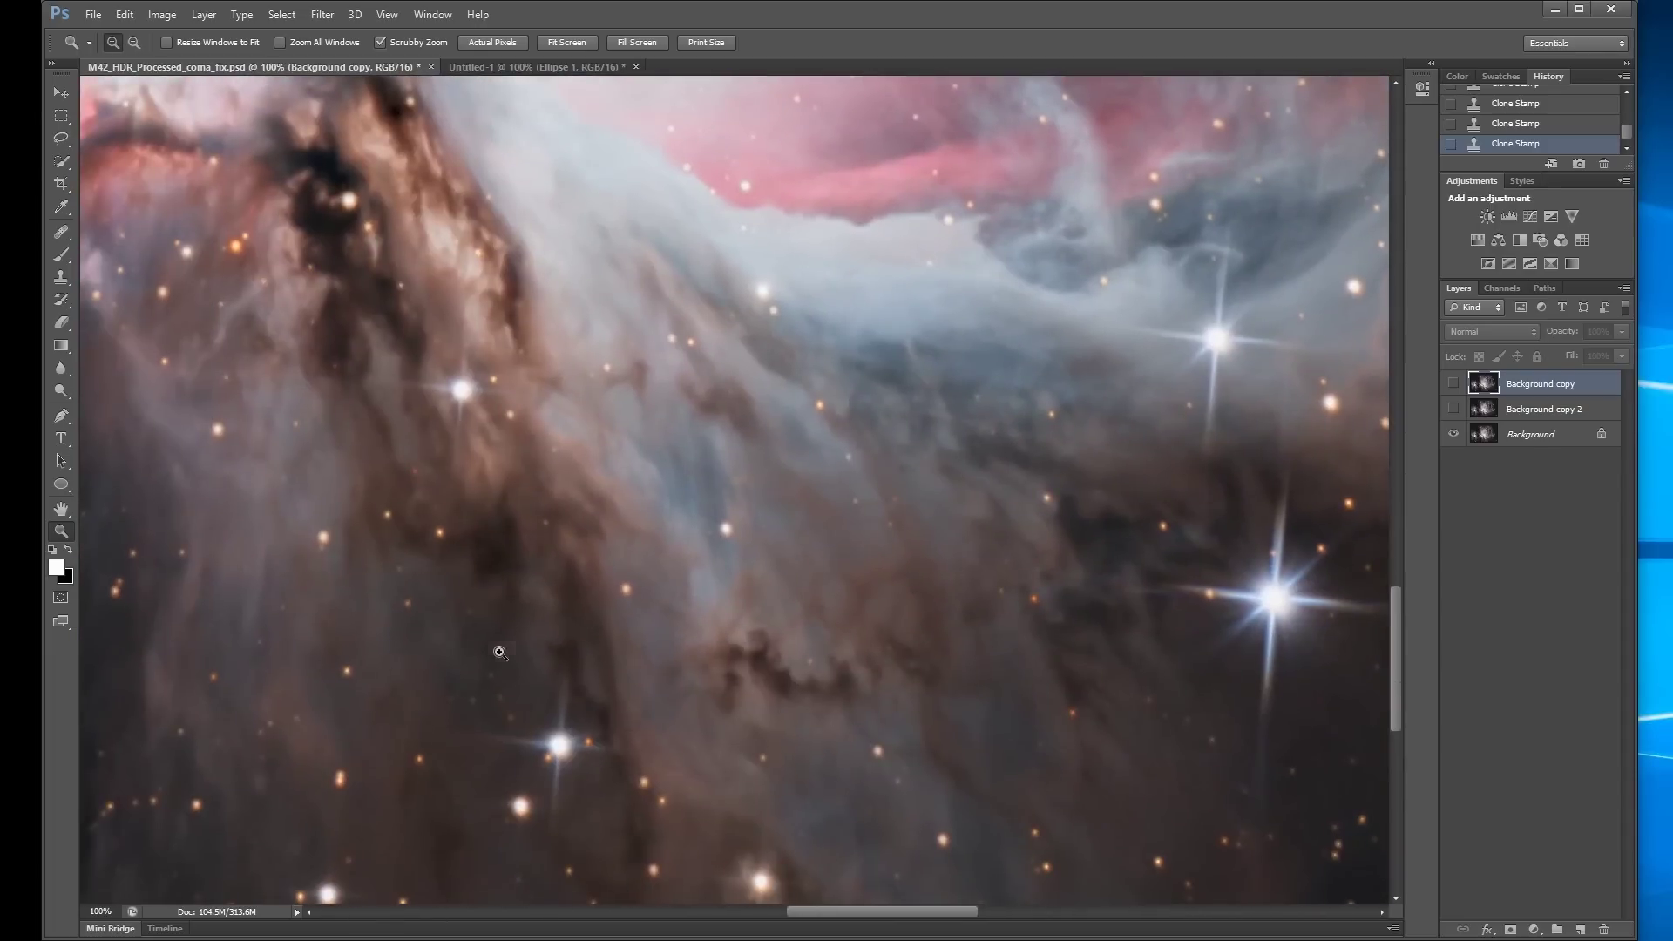
pyautogui.moveTo(433, 677); pyautogui.dragTo(631, 444)
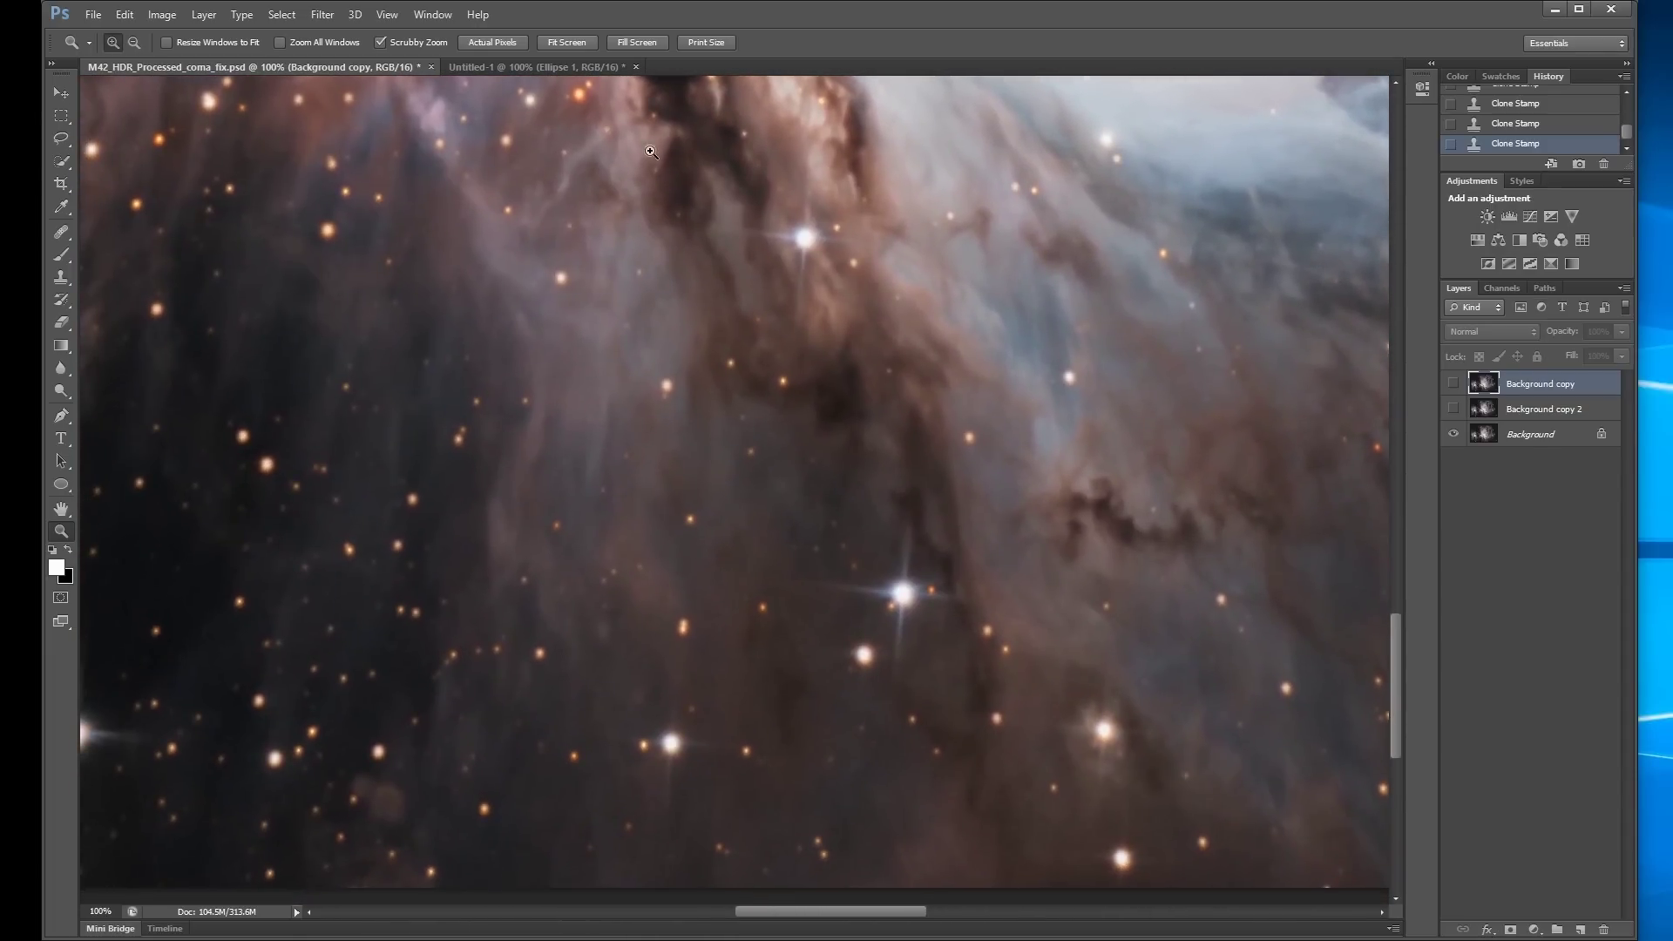
# Inspect the bottom star field, then show the corrected round-star layer over the bright nebula stars.
pyautogui.moveTo(513, 350); pyautogui.dragTo(1222, 154)
pyautogui.moveTo(131, 409); pyautogui.dragTo(656, 466)
pyautogui.moveTo(806, 482); pyautogui.dragTo(671, 567)
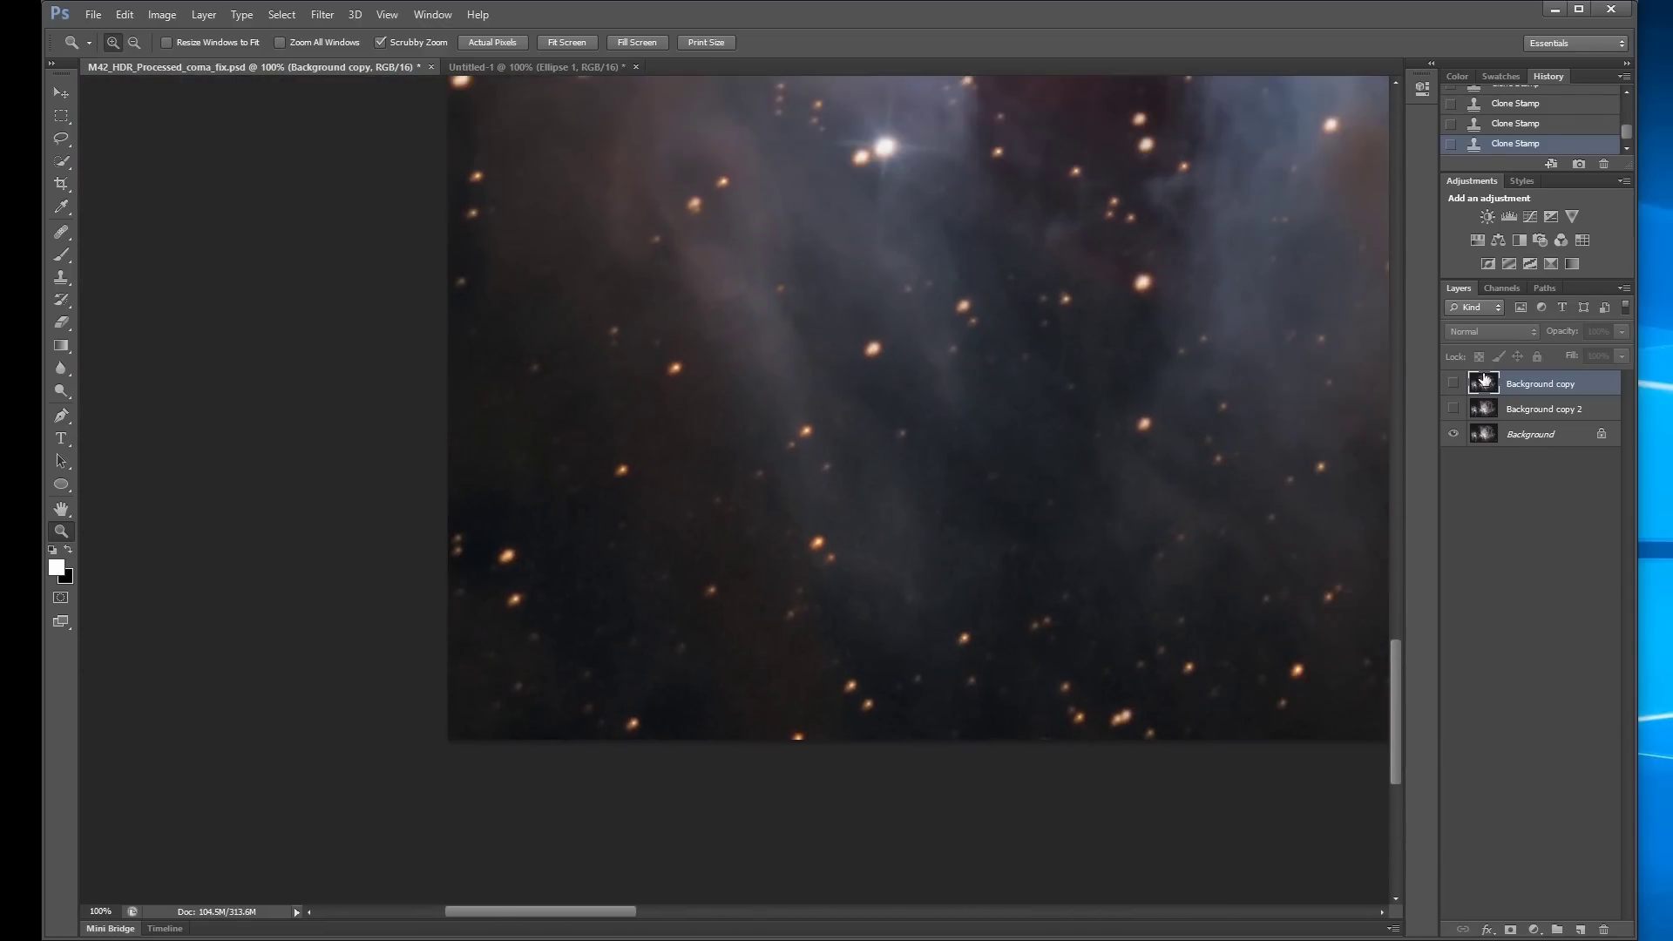
pyautogui.click(1453, 384)
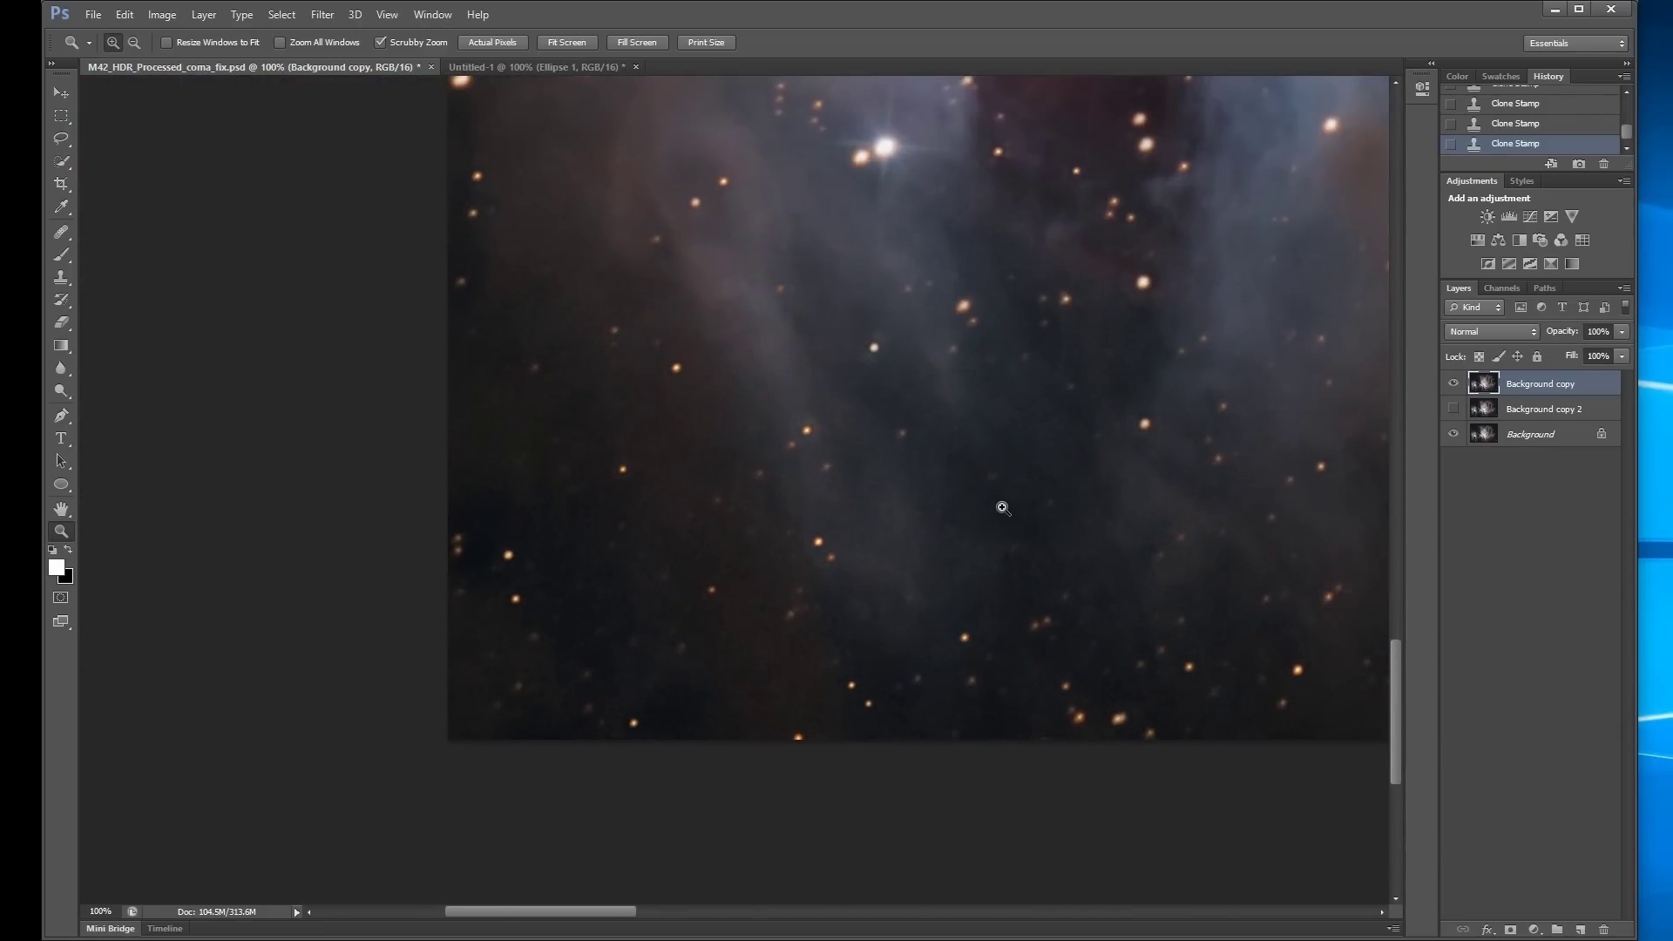
pyautogui.moveTo(1003, 508); pyautogui.dragTo(855, 562)
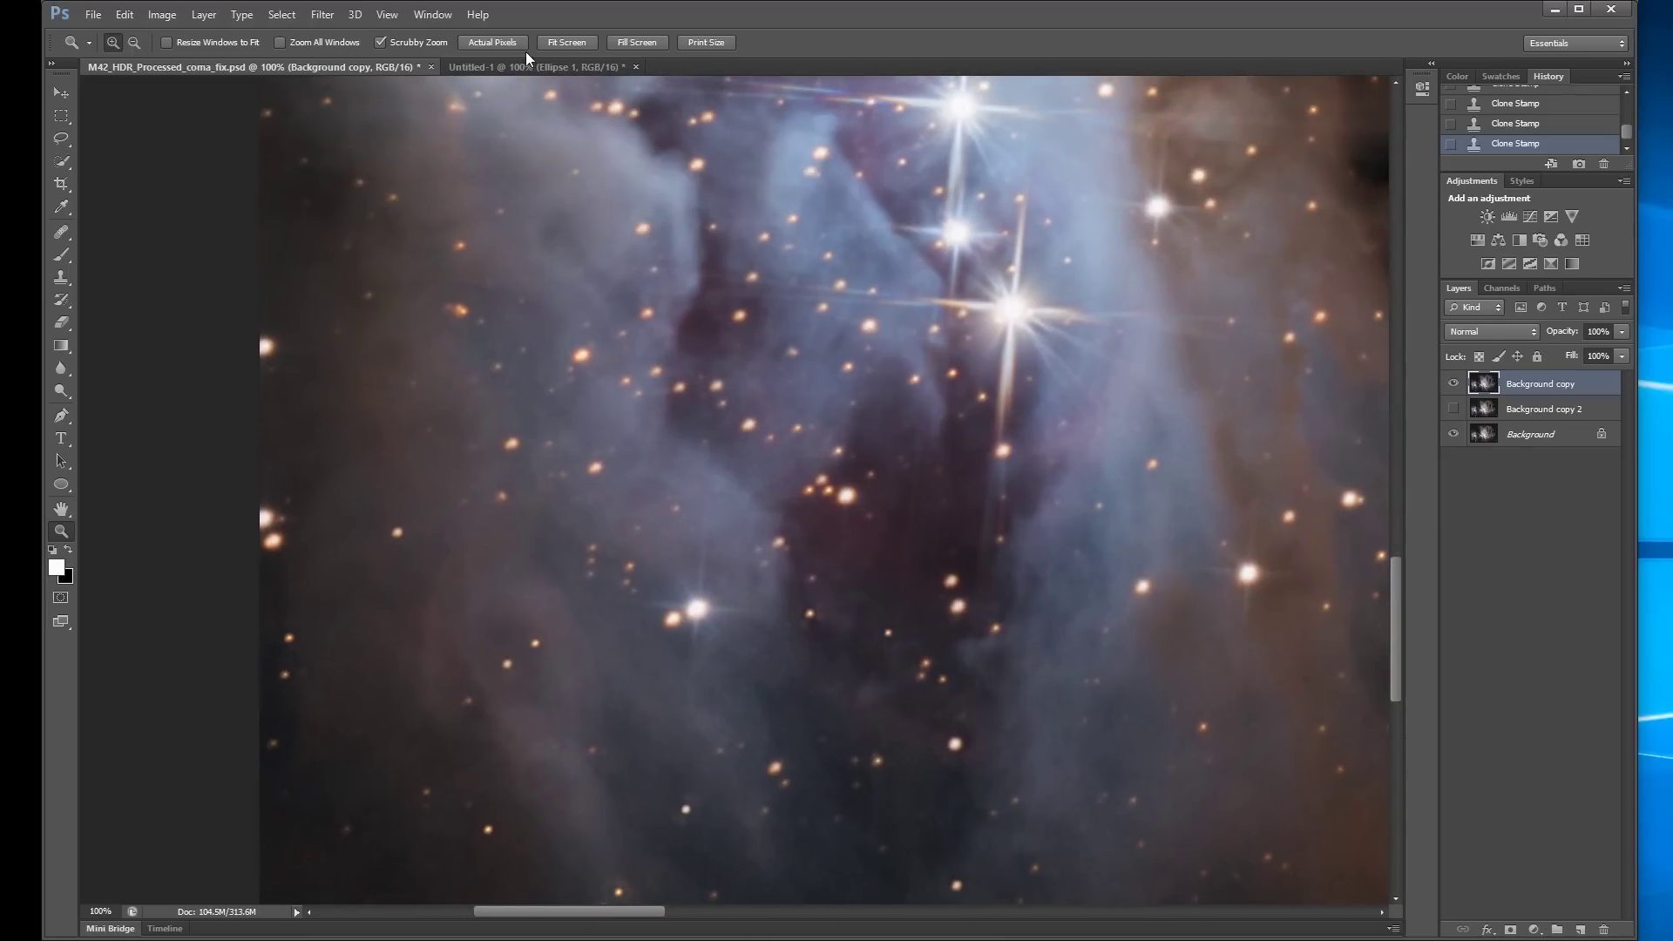
pyautogui.click(580, 39)
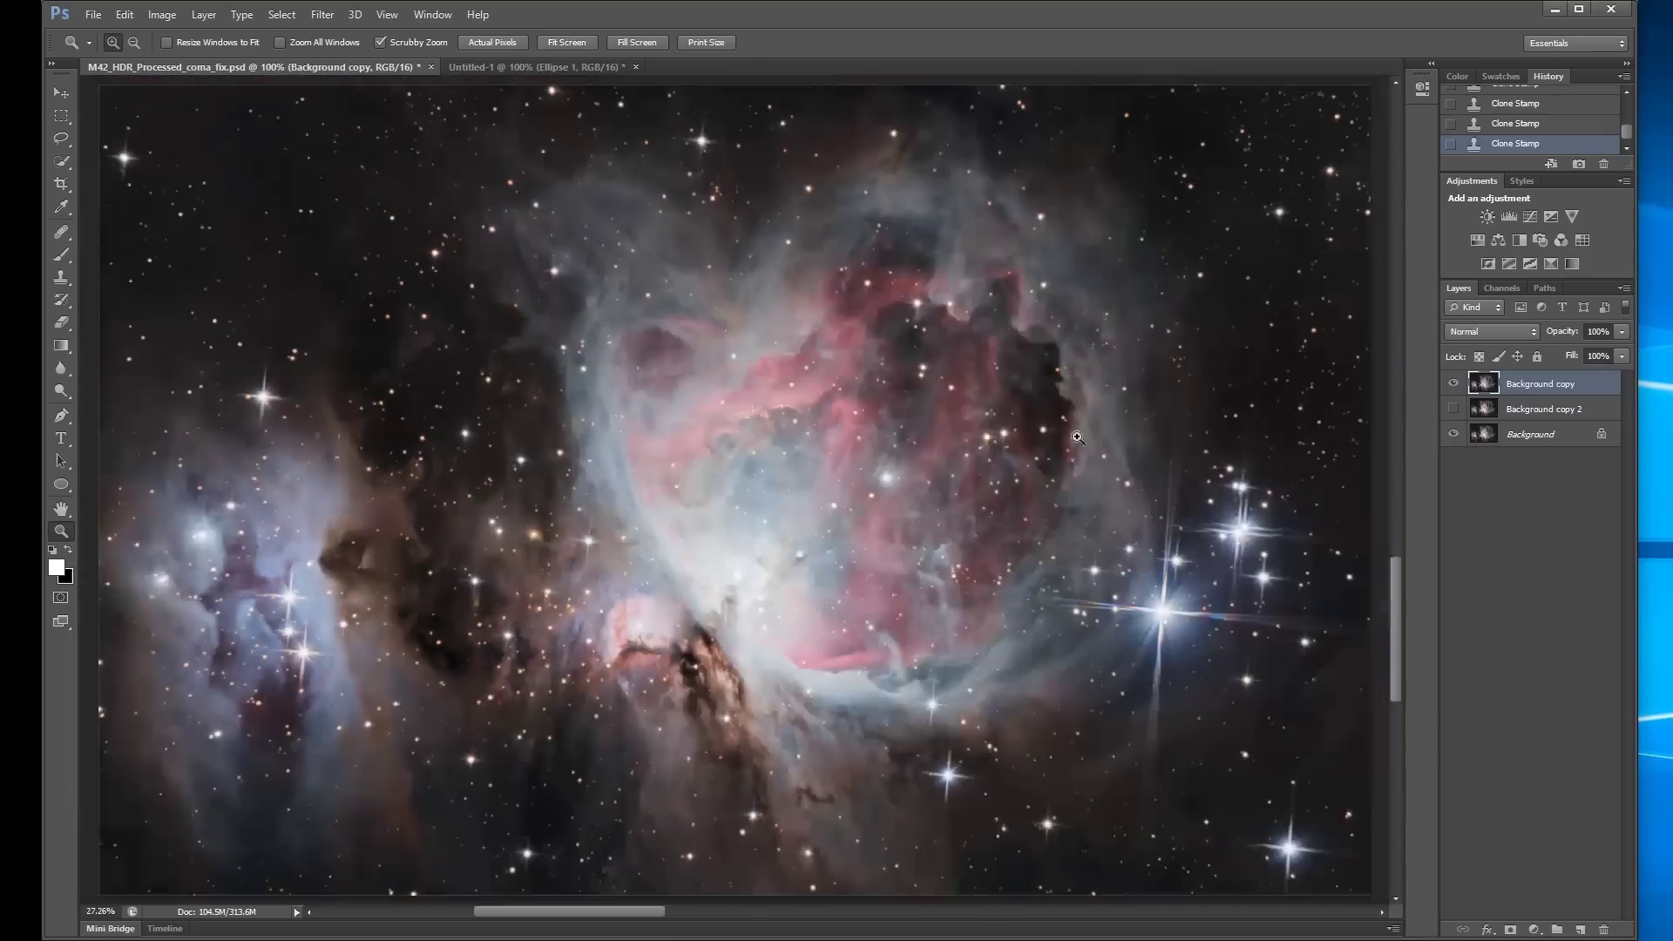